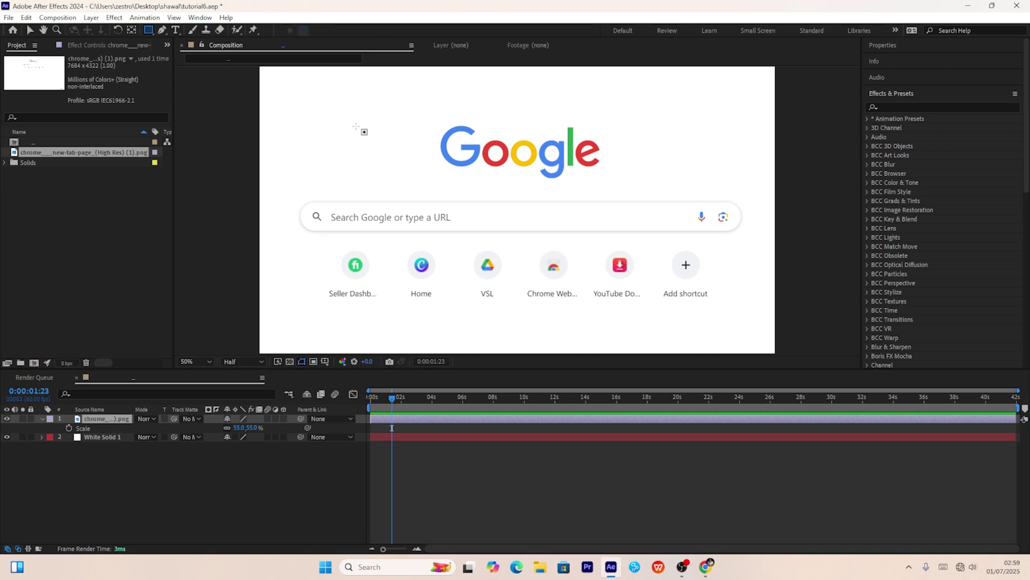
# Rename the new-tab screenshot layer "google" and mask it with a rectangle around the Google logo
pyautogui.press(',')
pyautogui.press('.')
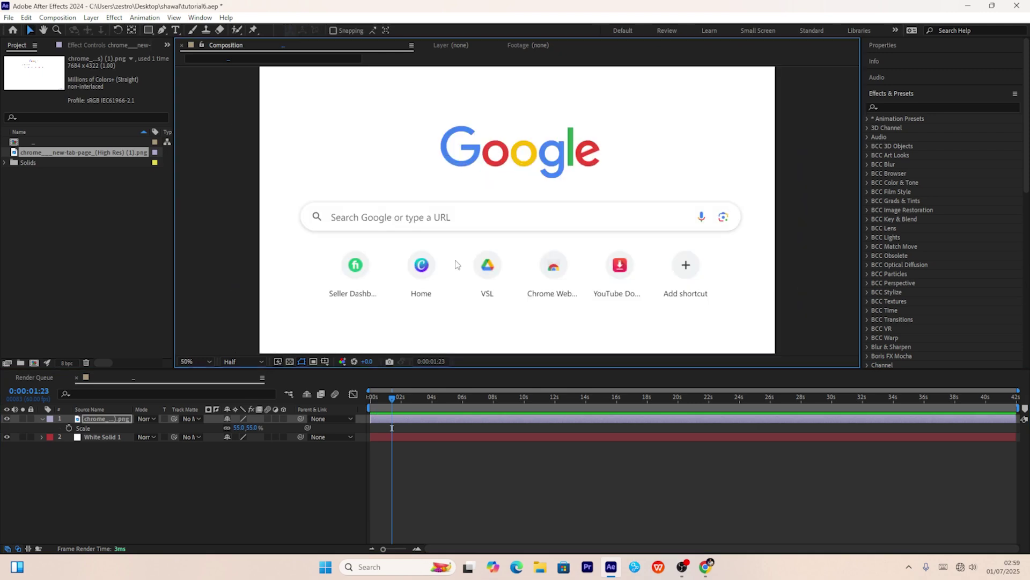
pyautogui.click(123, 417)
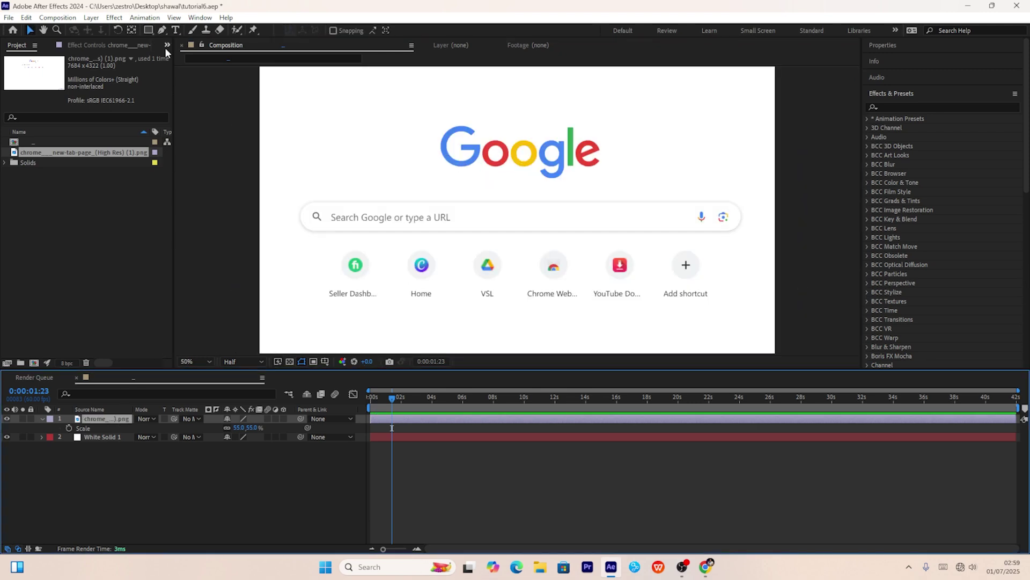
pyautogui.click(150, 30)
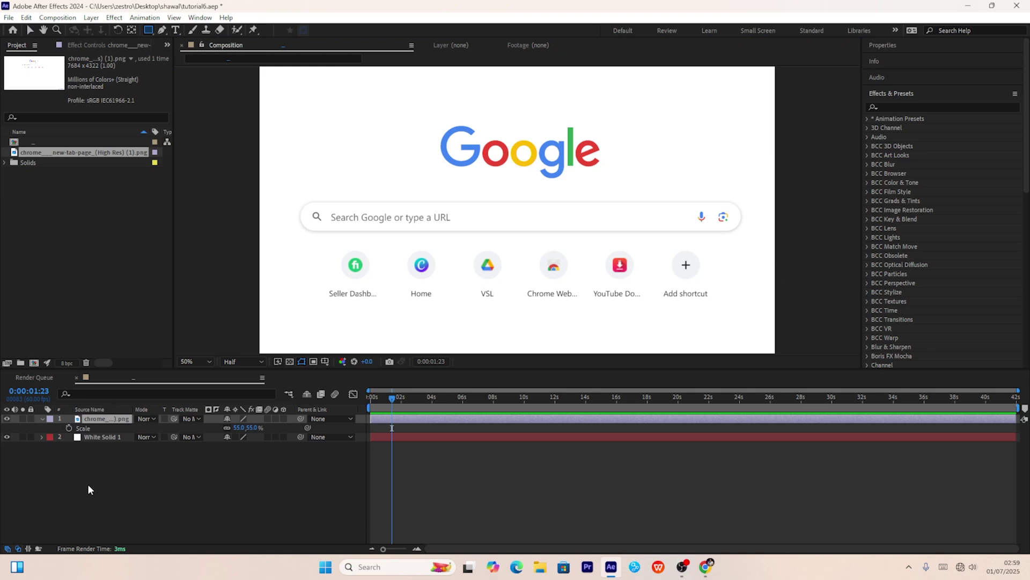
pyautogui.rightClick(128, 419)
pyautogui.click(161, 386)
pyautogui.write('google')
pyautogui.moveTo(412, 106); pyautogui.dragTo(629, 194)
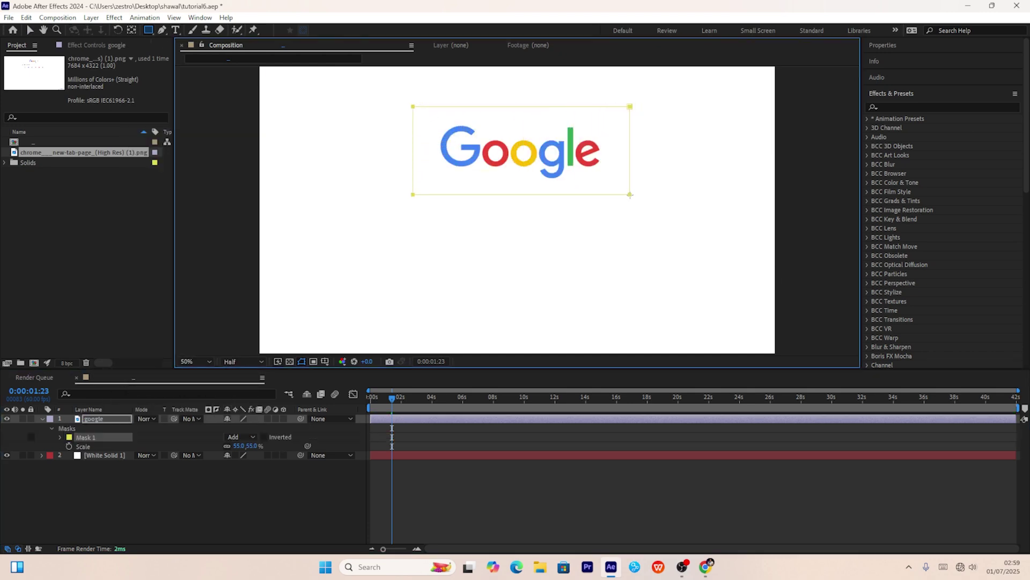
pyautogui.click(30, 30)
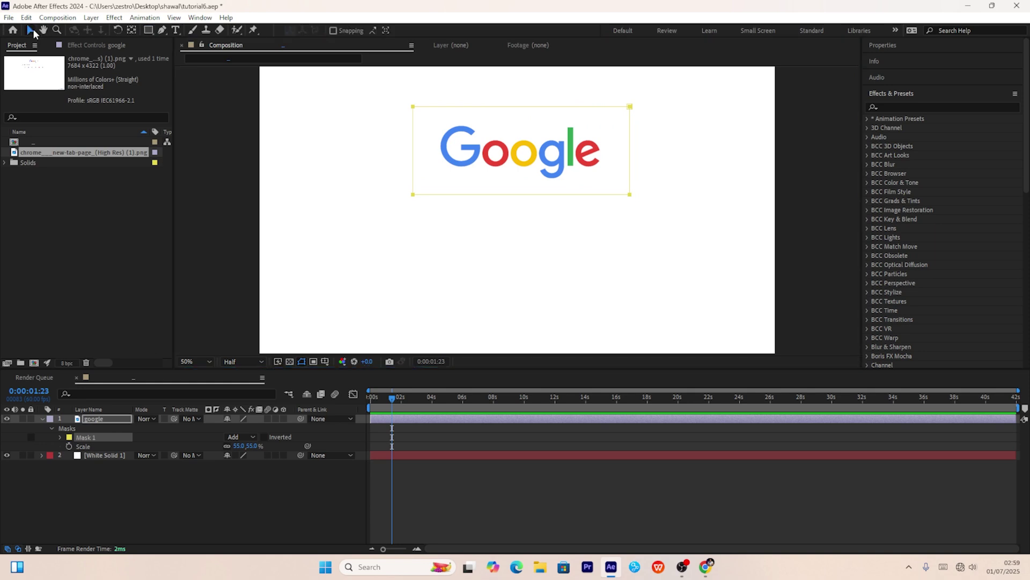
pyautogui.click(109, 499)
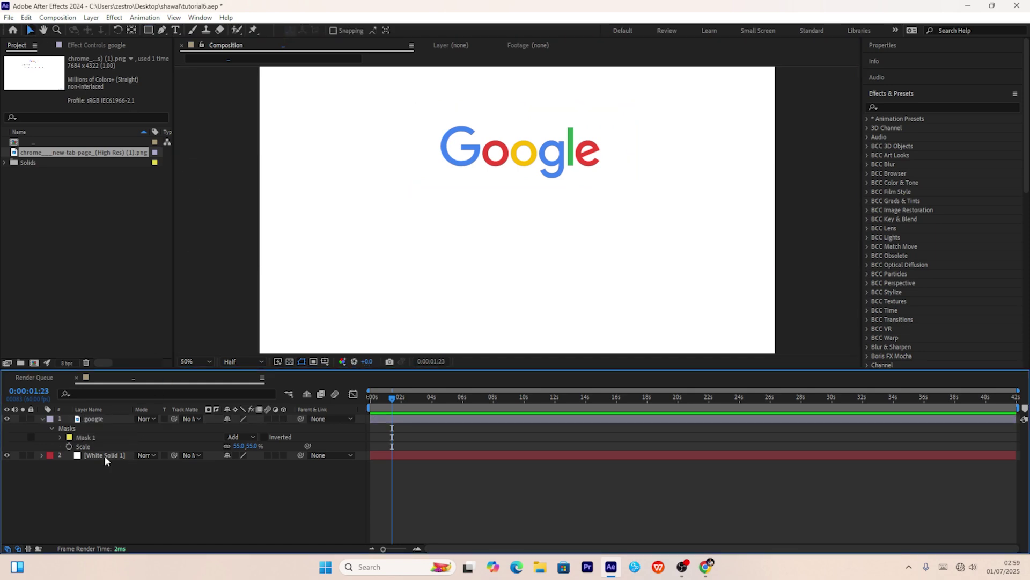
# Duplicate the google layer and delete the mask from the copy
pyautogui.click(106, 420)
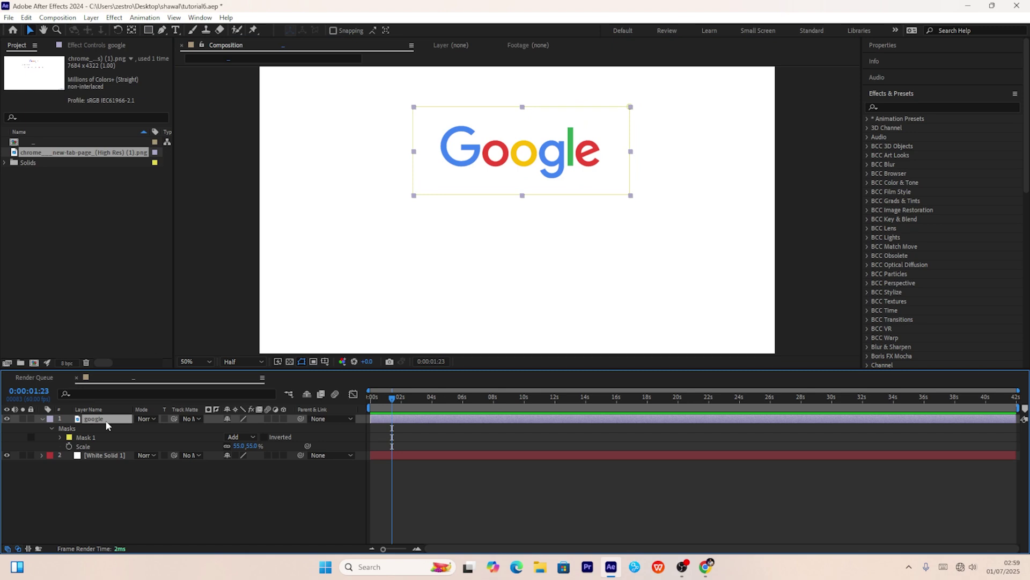
pyautogui.hotkey('ctrl', 'd')
pyautogui.press('m')
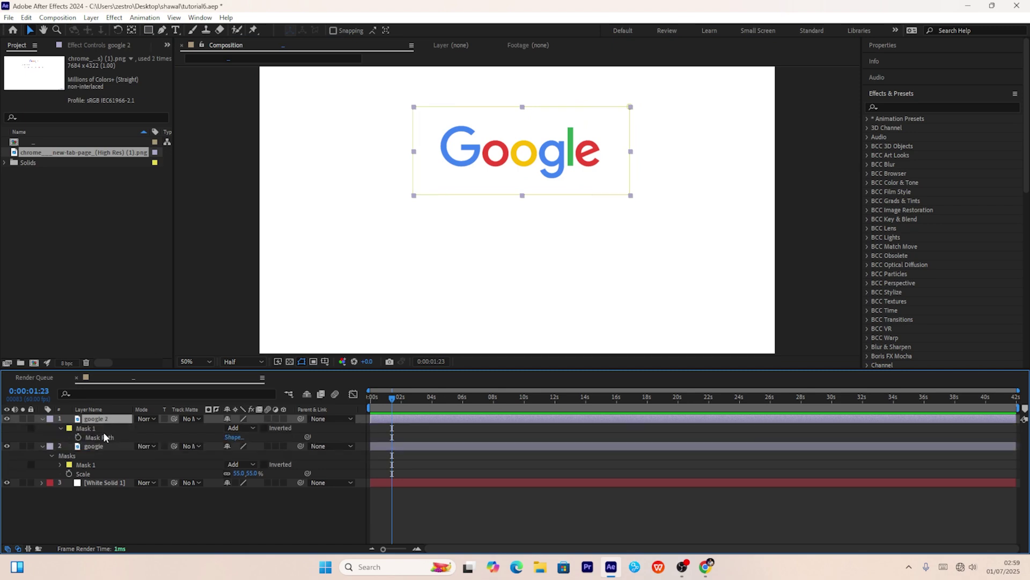
pyautogui.press('Delete')
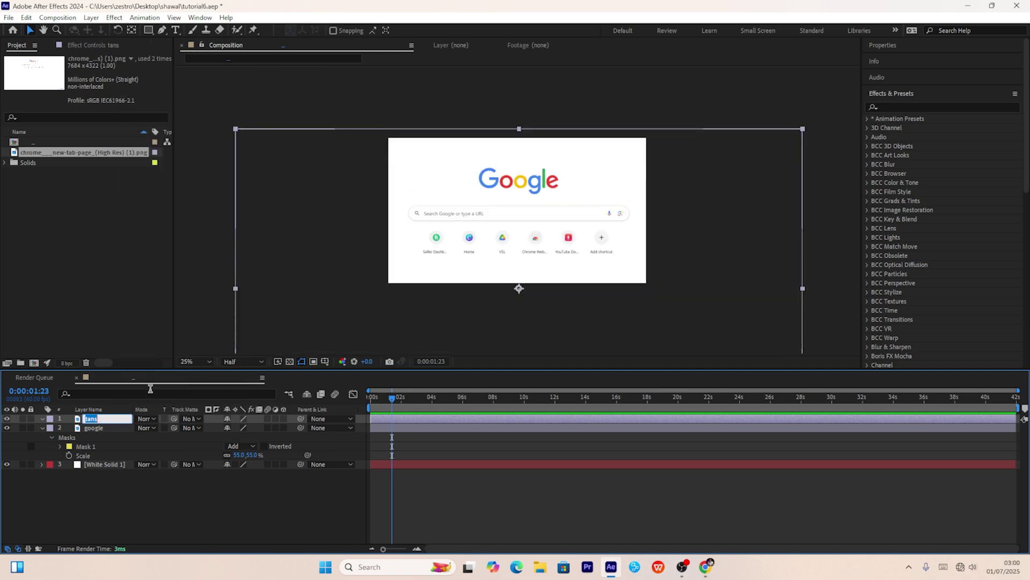
# Rename the duplicated layer "tabs" and mask it with a rectangle around the row of shortcut icons
pyautogui.write('tabs')
pyautogui.click(128, 506)
pyautogui.click(102, 422)
pyautogui.click(149, 31)
pyautogui.moveTo(408, 228)
pyautogui.mouseDown()
pyautogui.moveTo(513, 268)
pyautogui.moveTo(649, 280)
pyautogui.moveTo(632, 285)
pyautogui.mouseUp()
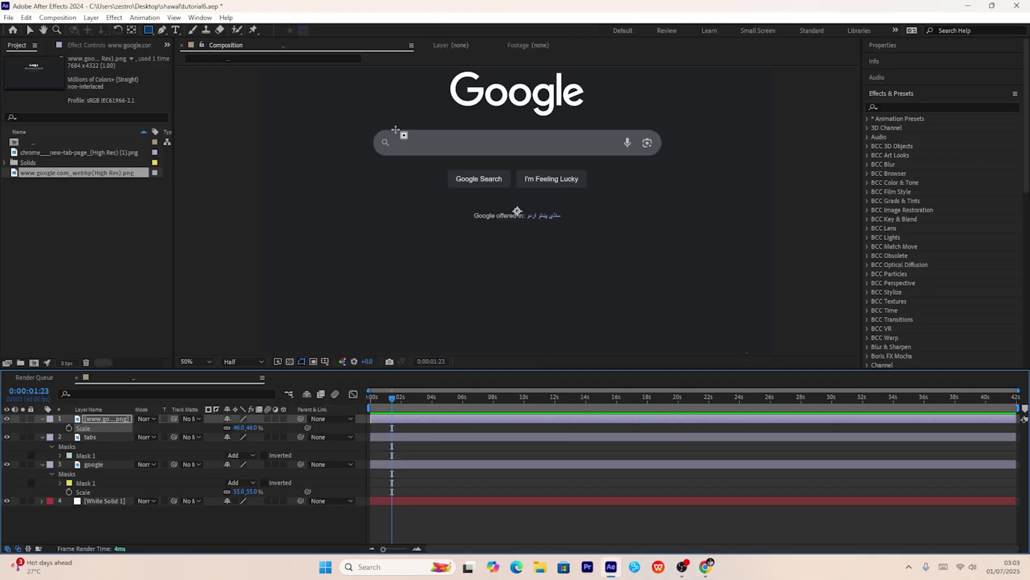
# Draw a rounded rectangle shape of about 1054 by 84 px over the search bar of the dark Google page
pyautogui.click(148, 30)
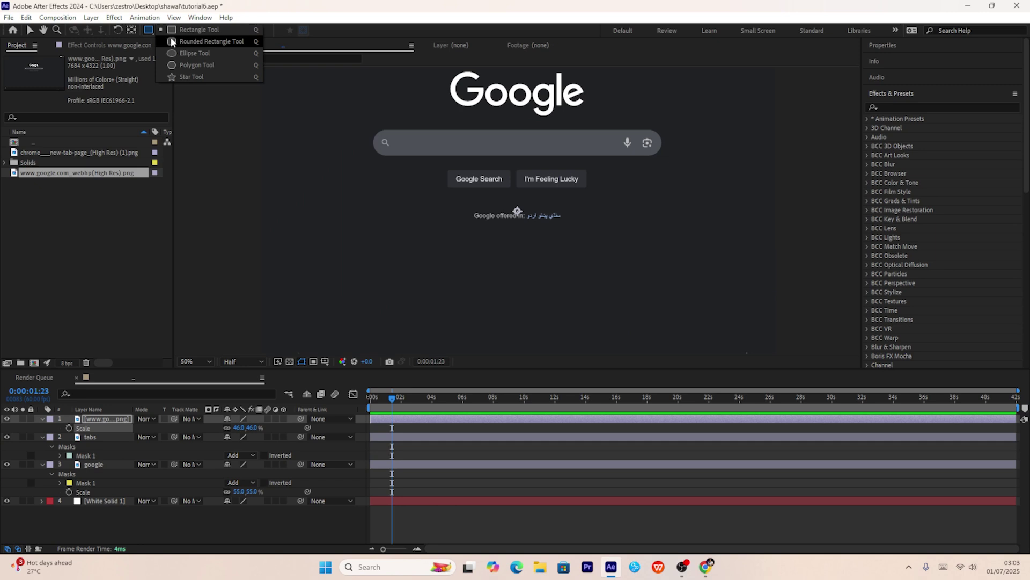
pyautogui.click(171, 42)
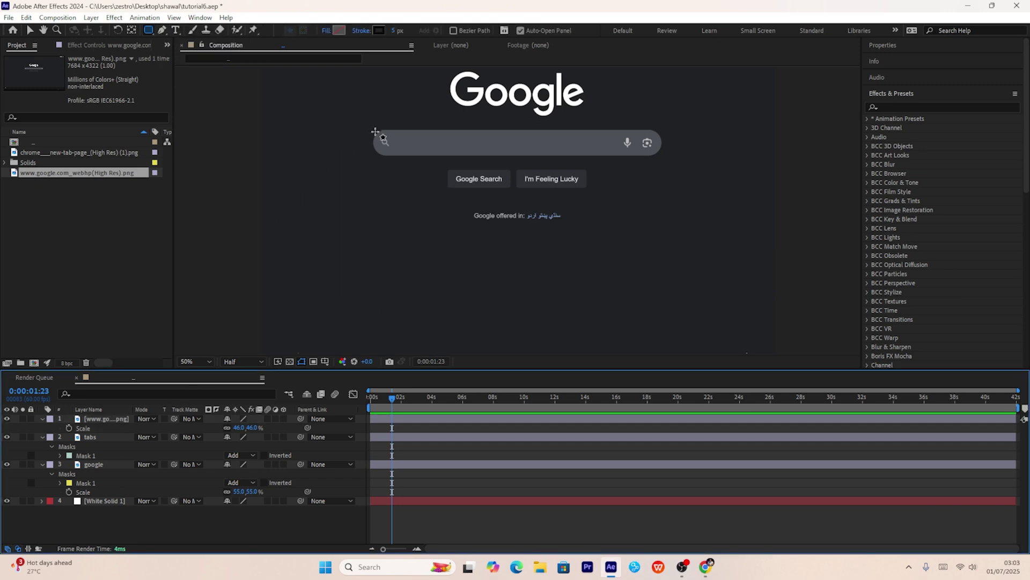
pyautogui.moveTo(376, 131); pyautogui.dragTo(657, 151)
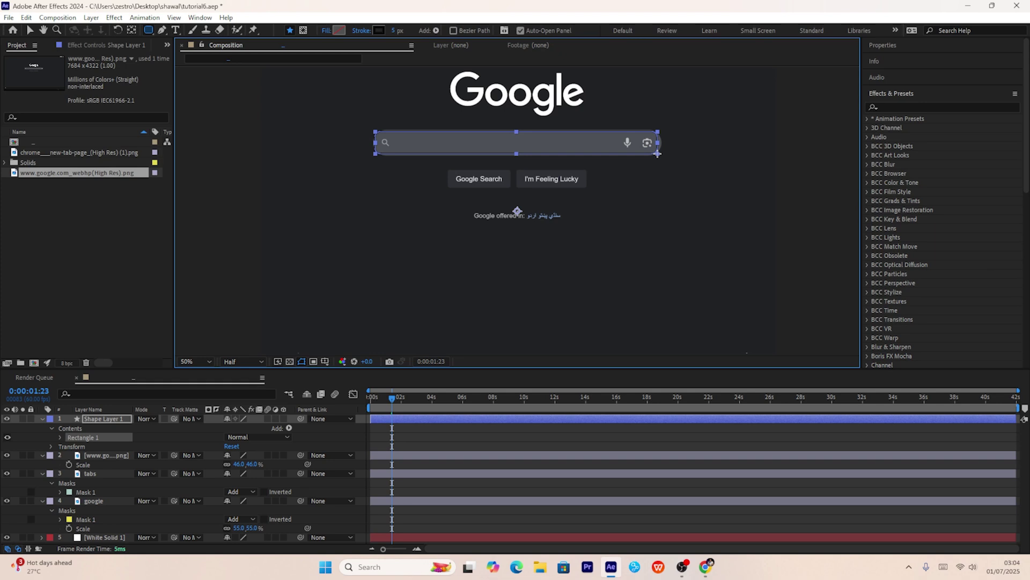
pyautogui.moveTo(657, 153); pyautogui.dragTo(659, 154)
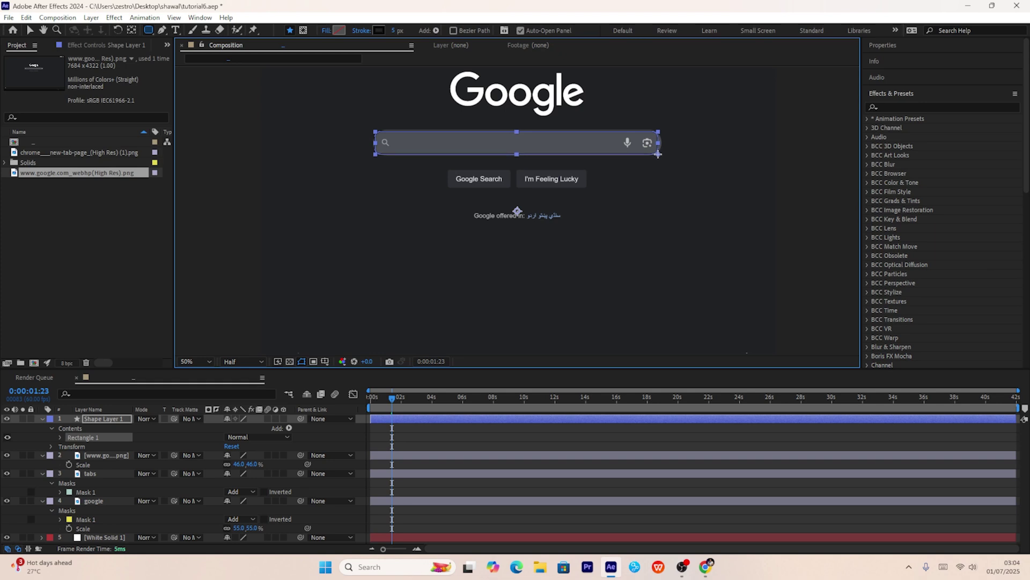
# Set the roundness of the search-bar rectangle's path to 357
pyautogui.click(60, 437)
pyautogui.click(70, 446)
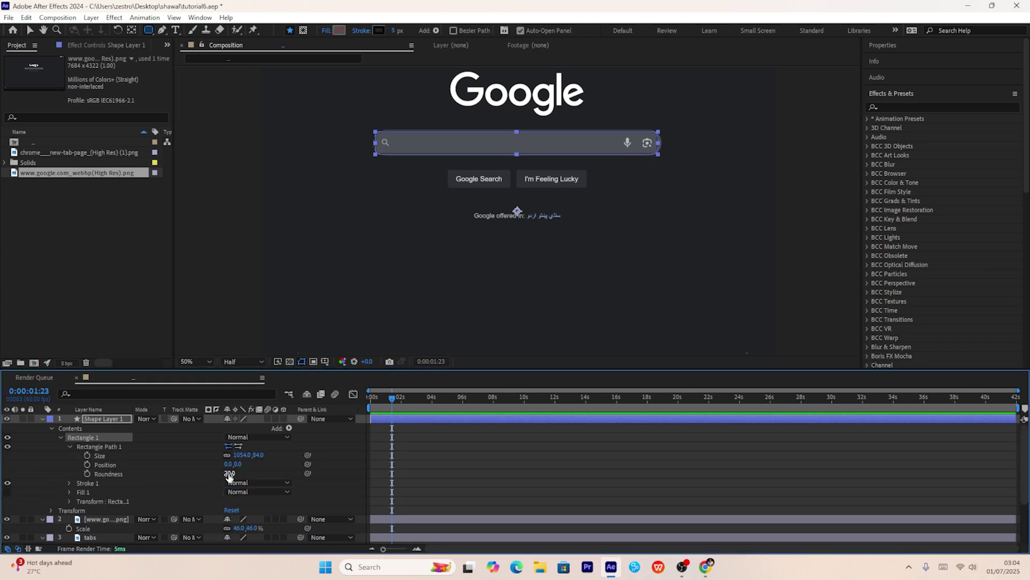
pyautogui.moveTo(229, 473); pyautogui.dragTo(399, 457)
pyautogui.click(34, 28)
pyautogui.press('/')
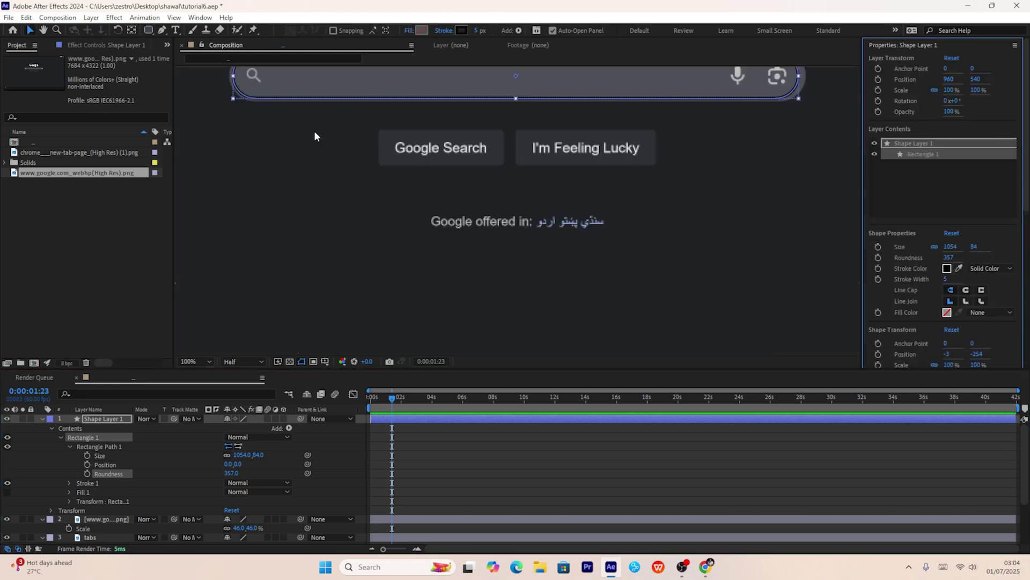
# Remove the rectangle's stroke and give it a solid olive-green fill, 92982F
pyautogui.click(449, 31)
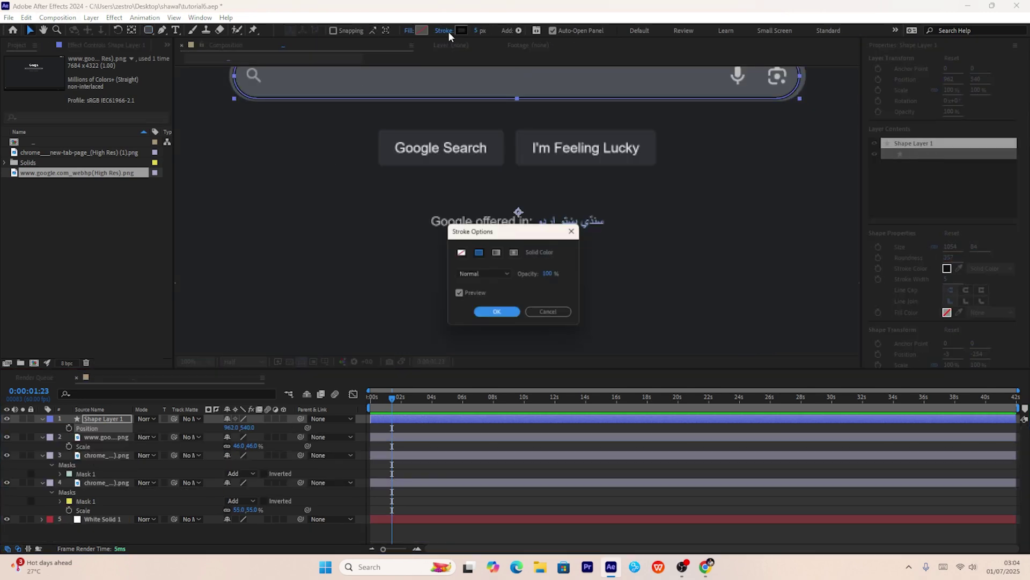
pyautogui.click(461, 252)
pyautogui.click(476, 317)
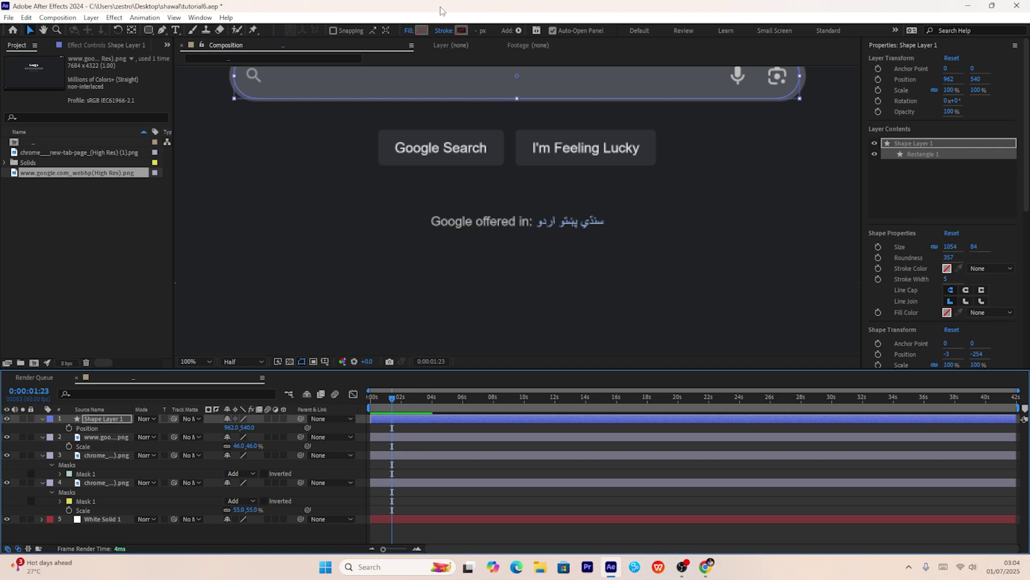
pyautogui.click(421, 31)
pyautogui.click(488, 405)
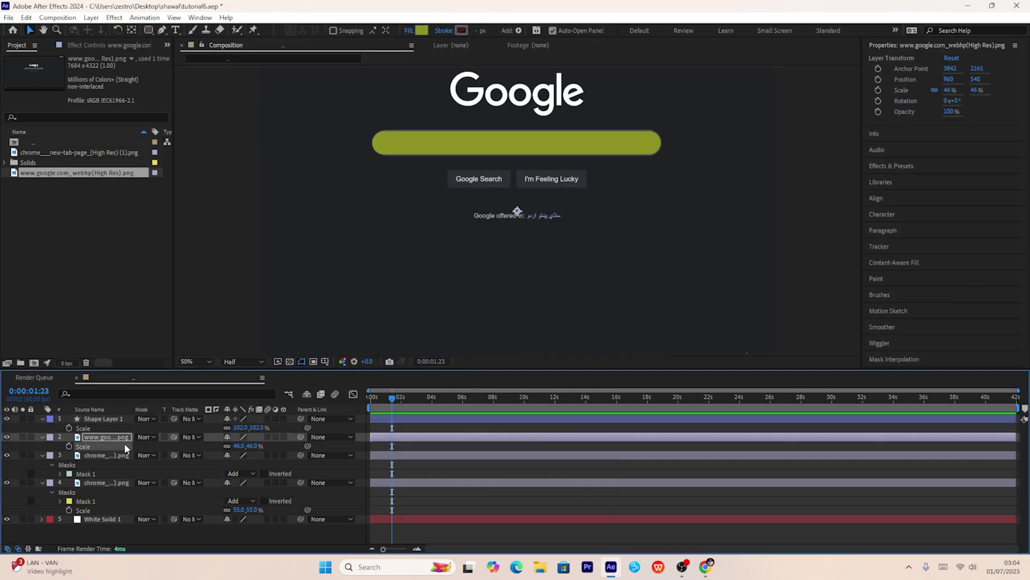
# Use Shape Layer 1 as the track matte of the dark Google page layer
pyautogui.click(121, 440)
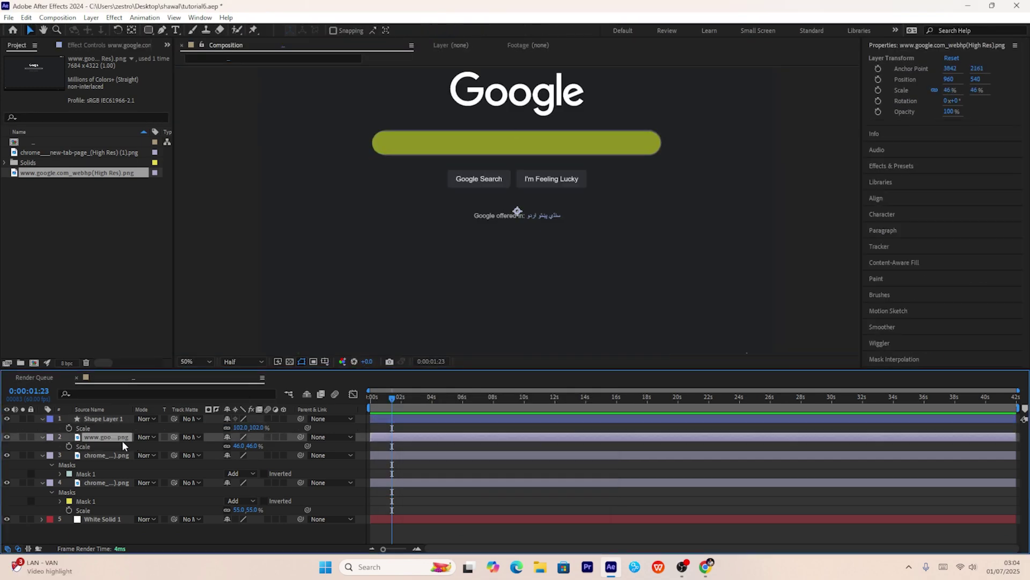
pyautogui.click(193, 436)
pyautogui.click(214, 465)
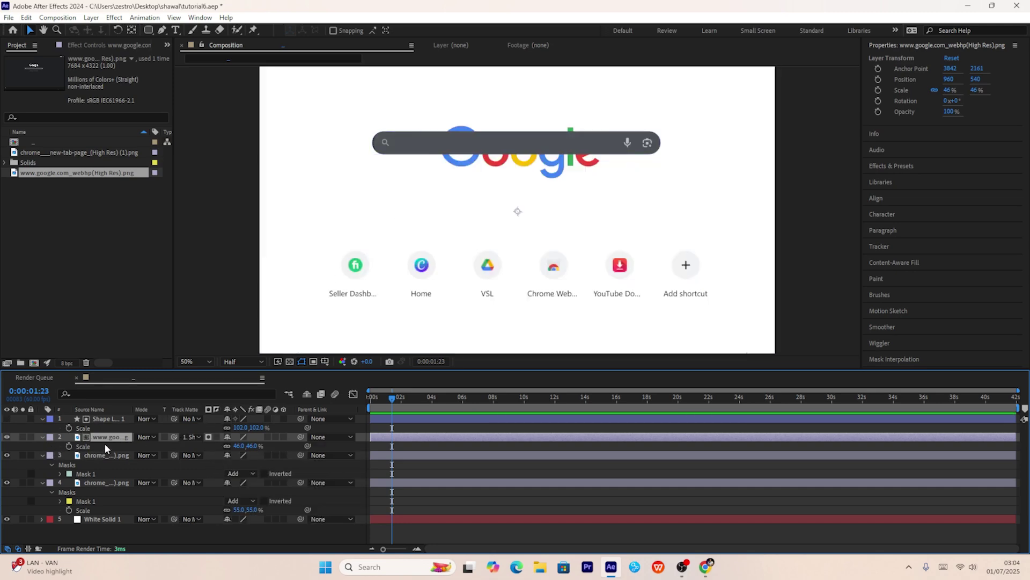
# Pre-compose the shape layer and dark Google page layer as "search bar" and move it between the Google logo and the shortcuts
pyautogui.keyDown('ctrl'); pyautogui.click(105, 418); pyautogui.keyUp('ctrl')
pyautogui.rightClick(104, 417)
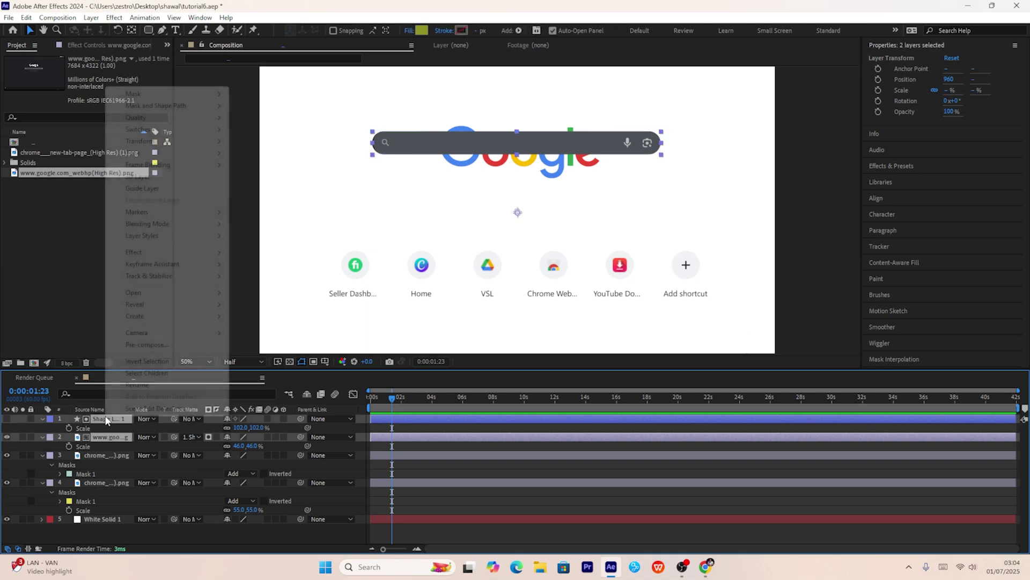
pyautogui.click(151, 346)
pyautogui.write('search bar')
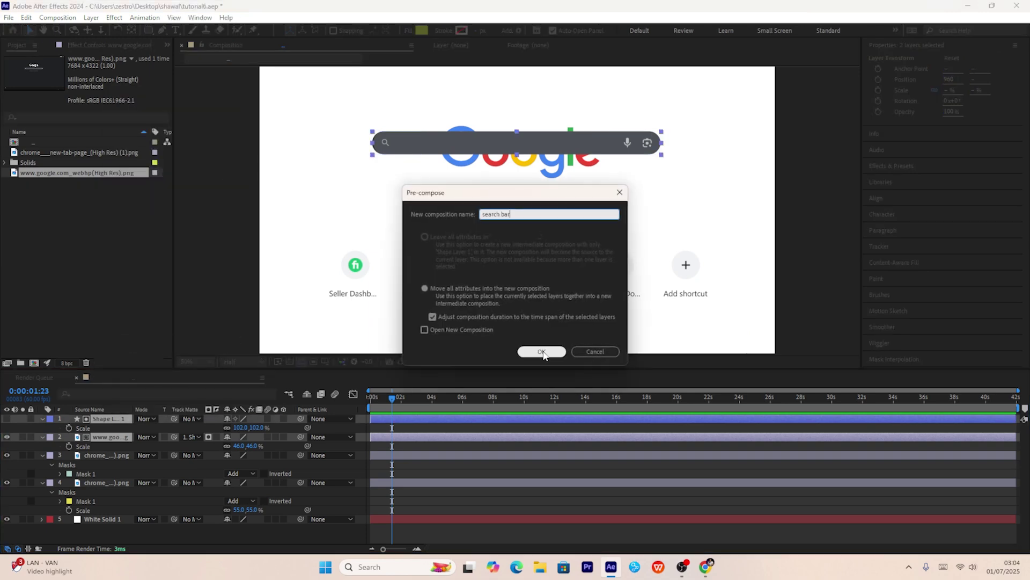
pyautogui.click(542, 352)
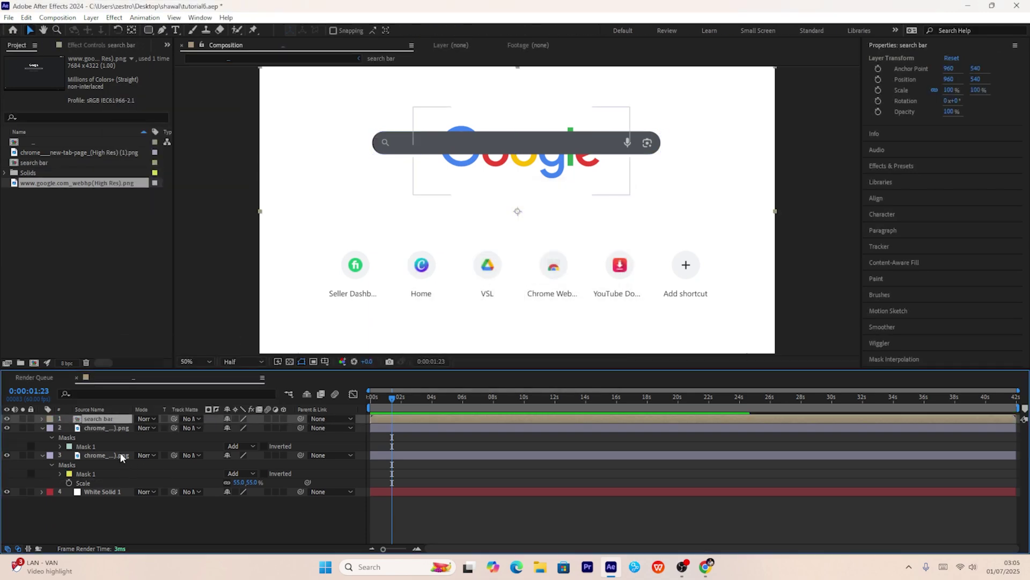
pyautogui.scroll(-2, 459, 180)
pyautogui.moveTo(459, 181); pyautogui.dragTo(459, 211)
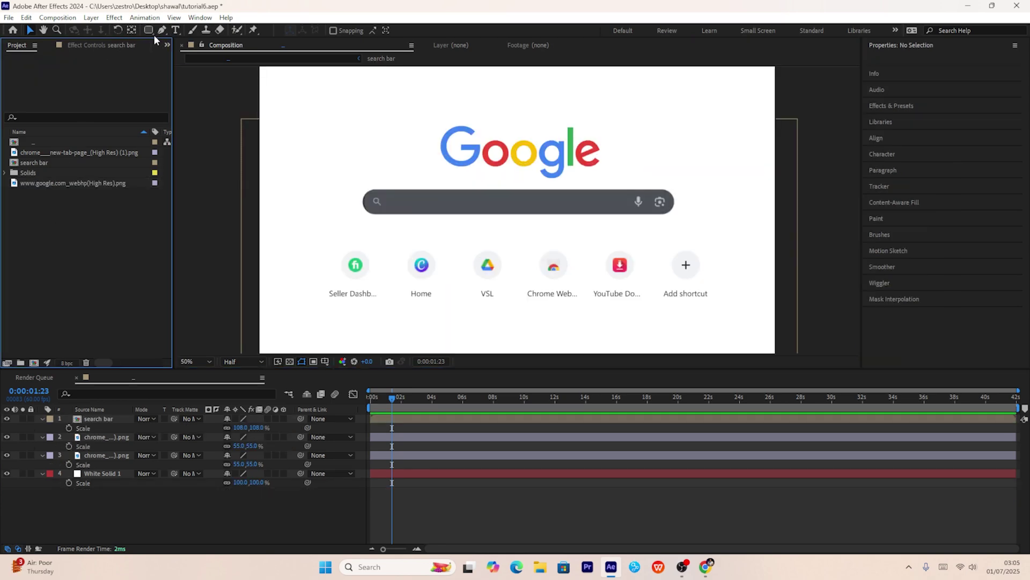
# Add a text box inside the search bar and paste "how to make money online" into it
pyautogui.click(174, 30)
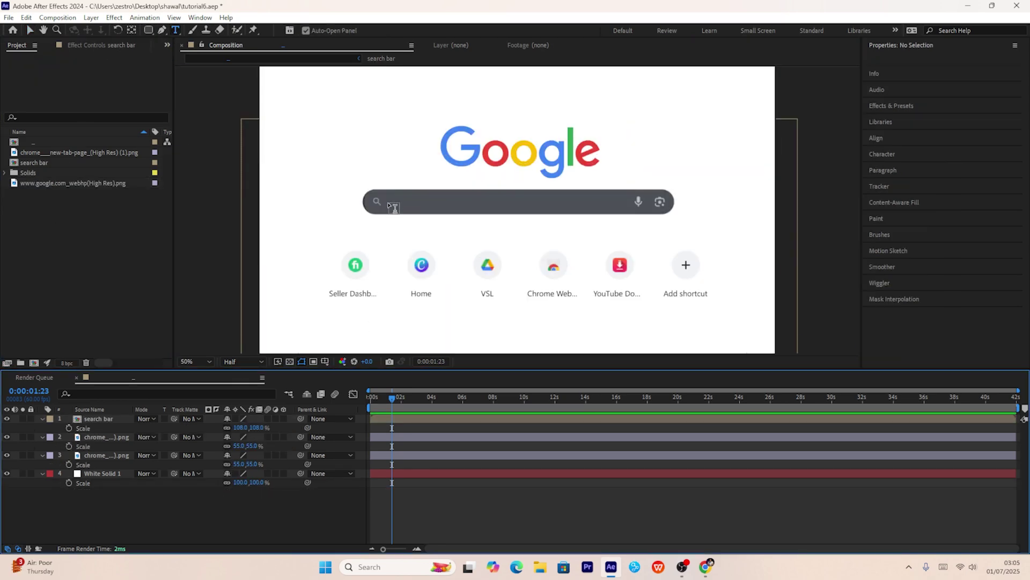
pyautogui.moveTo(392, 189); pyautogui.dragTo(510, 214)
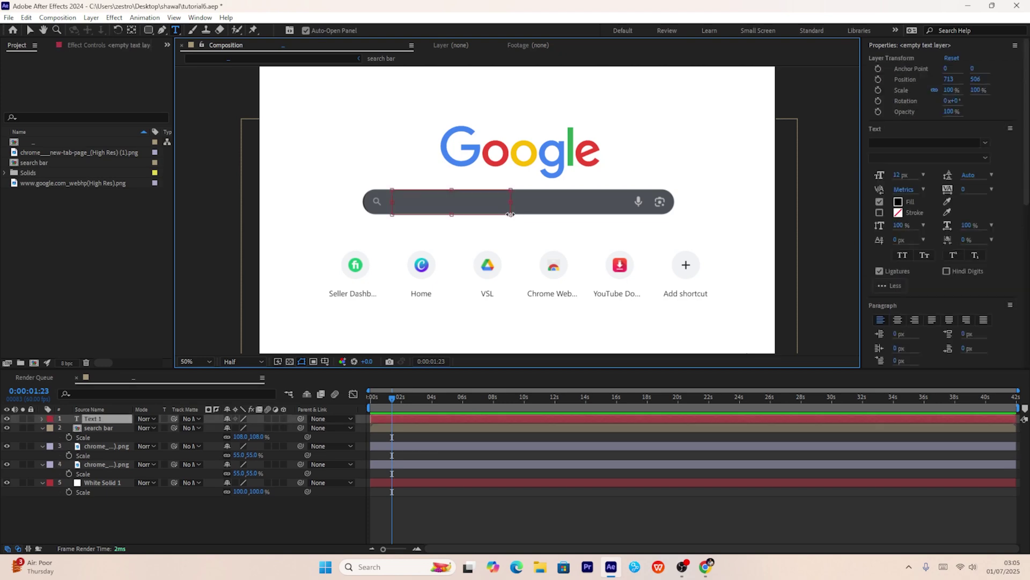
pyautogui.write('how to make money online')
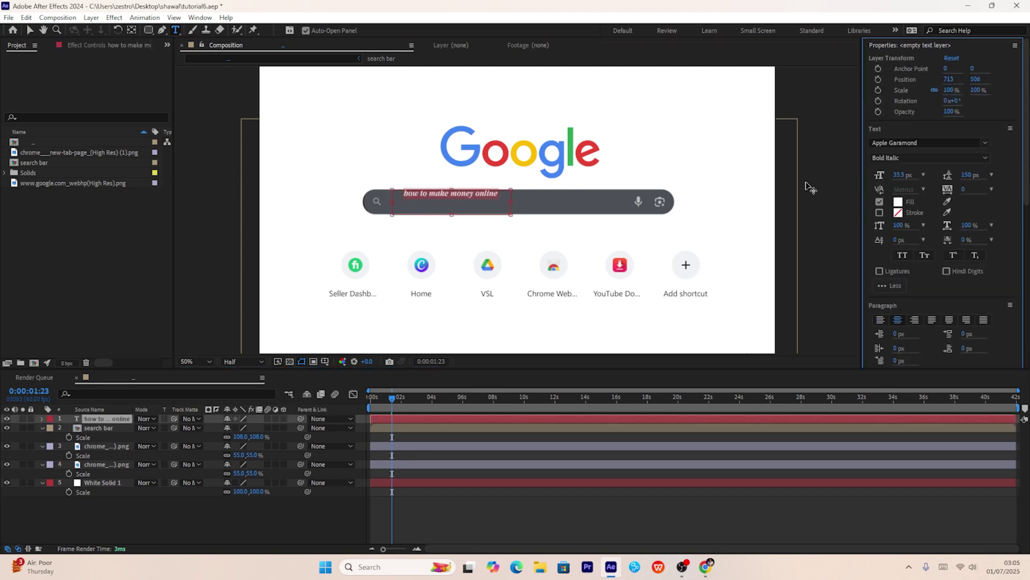
# Set the search text's font to SF Pro Text in Semibold style
pyautogui.click(899, 142)
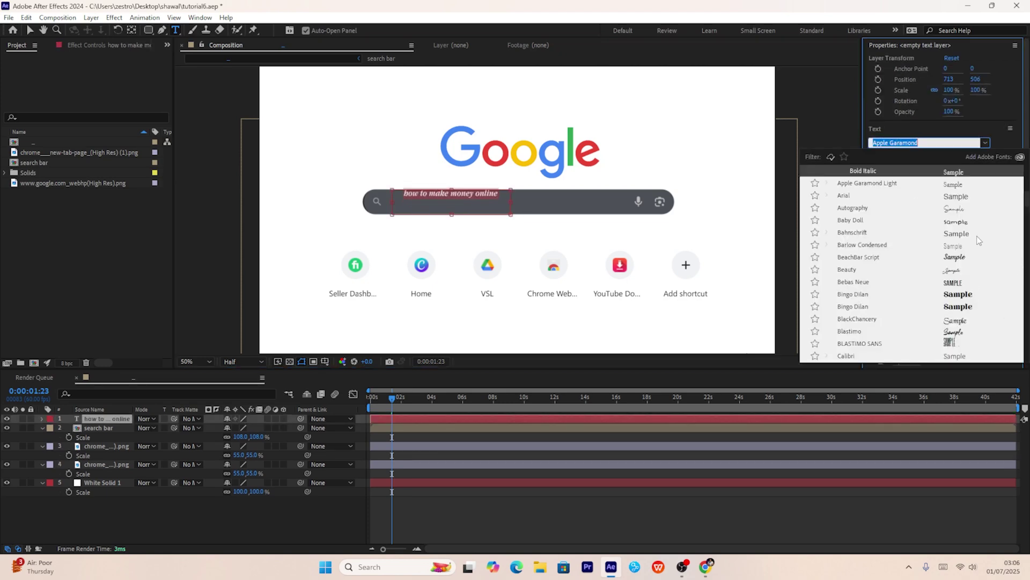
pyautogui.scroll(-10, 914, 278)
pyautogui.click(915, 278)
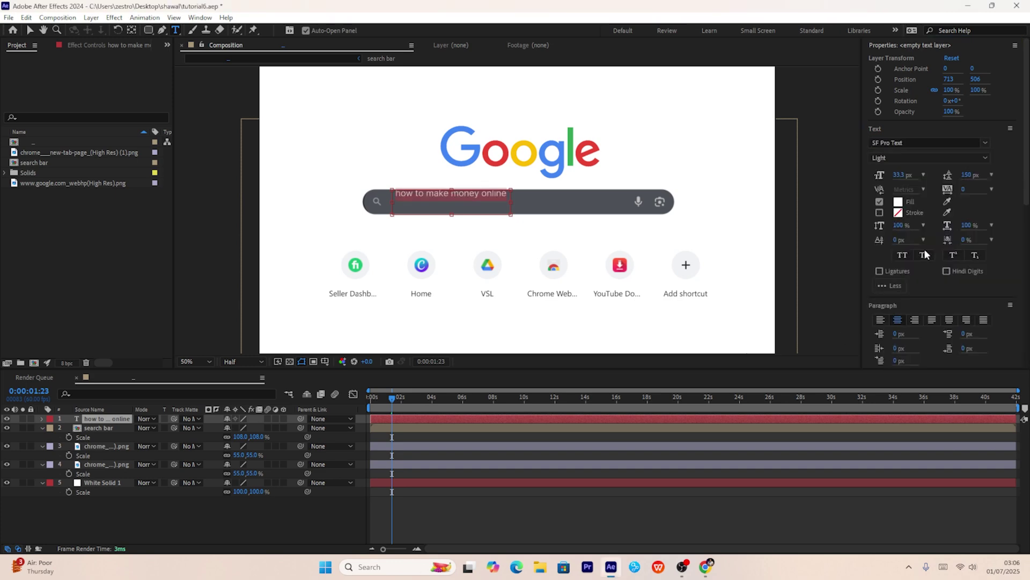
pyautogui.click(932, 159)
pyautogui.click(914, 198)
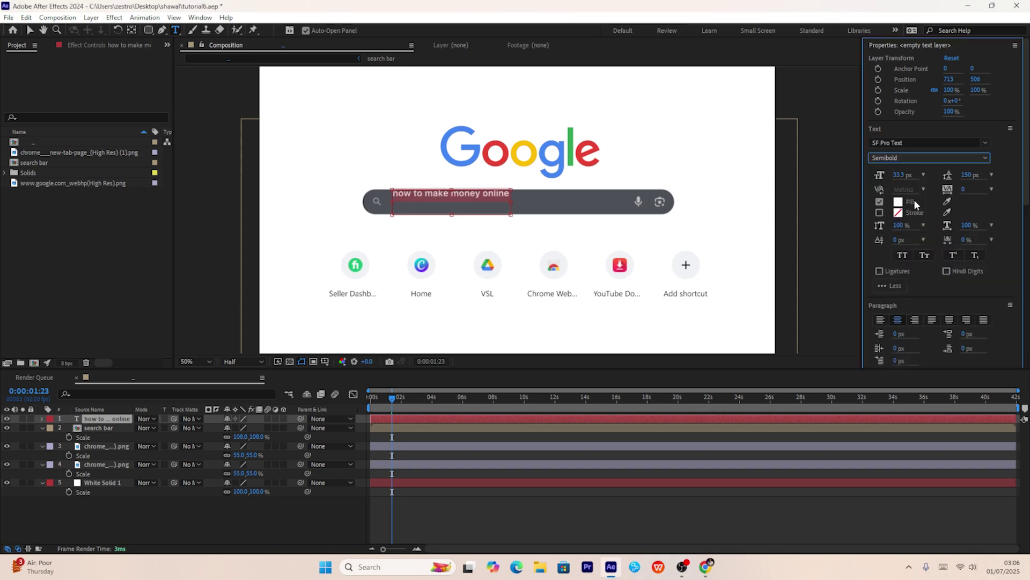
pyautogui.click(896, 157)
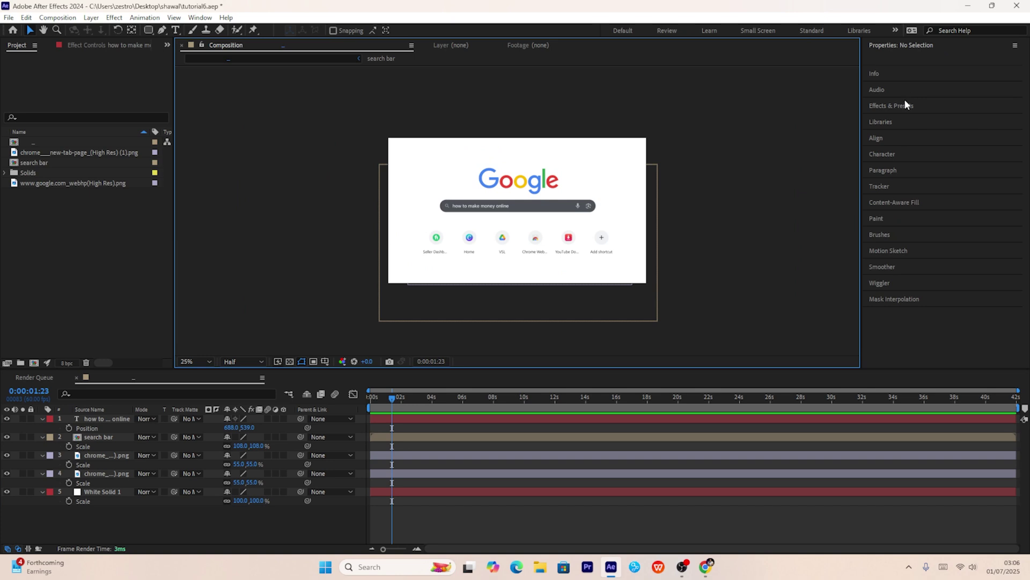
# Apply the Blinking Cursor Typewriter Console preset to the "how to make money online" text layer and preview the typing
pyautogui.click(904, 104)
pyautogui.click(925, 106)
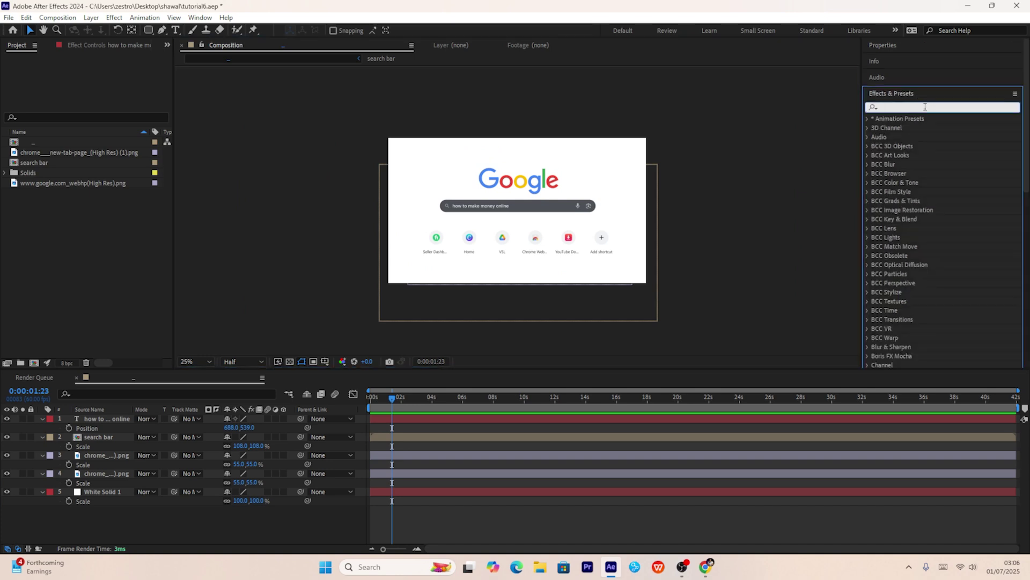
pyautogui.write('bli')
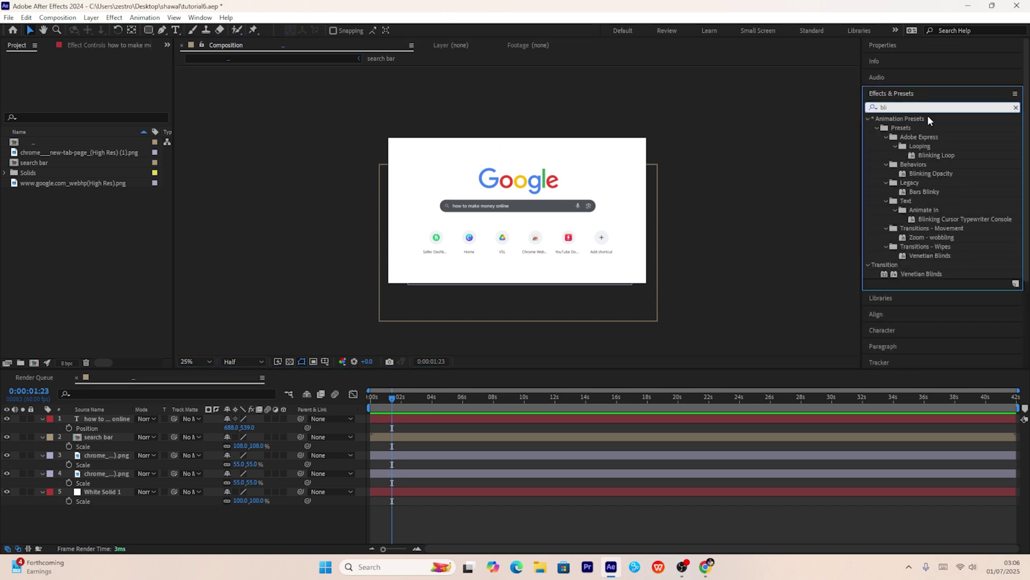
pyautogui.click(940, 216)
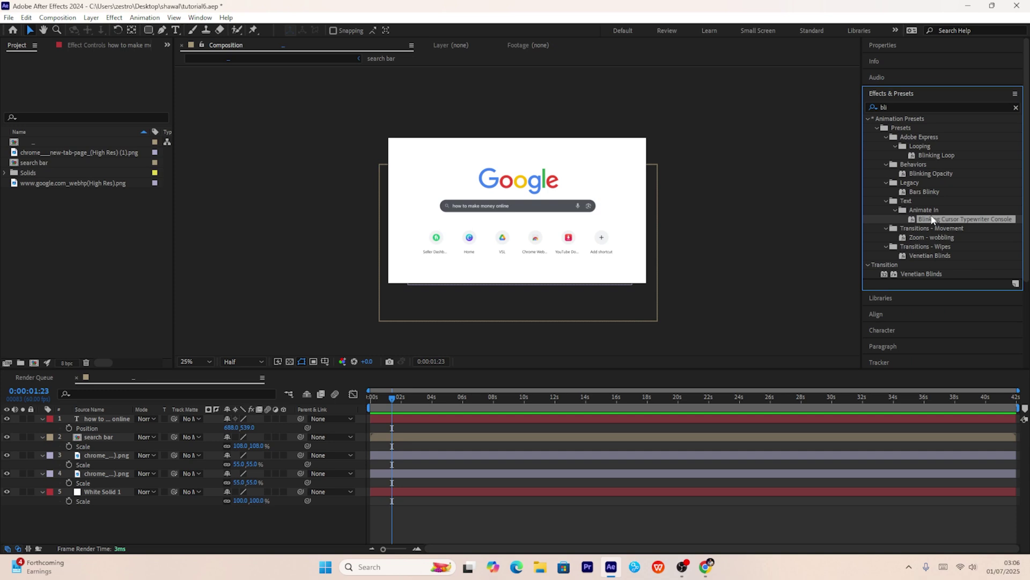
pyautogui.moveTo(930, 220); pyautogui.dragTo(389, 404)
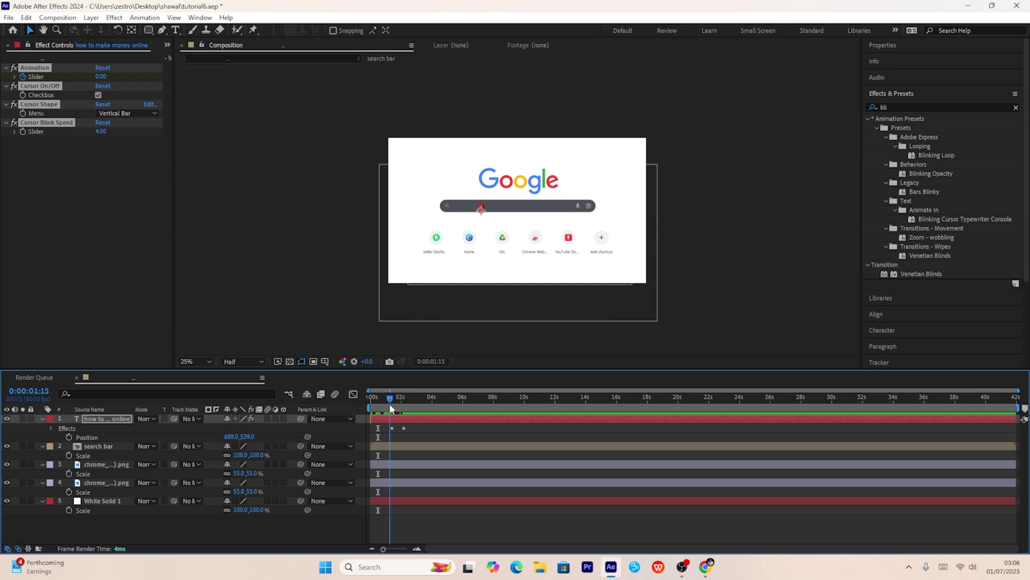
pyautogui.press('space')
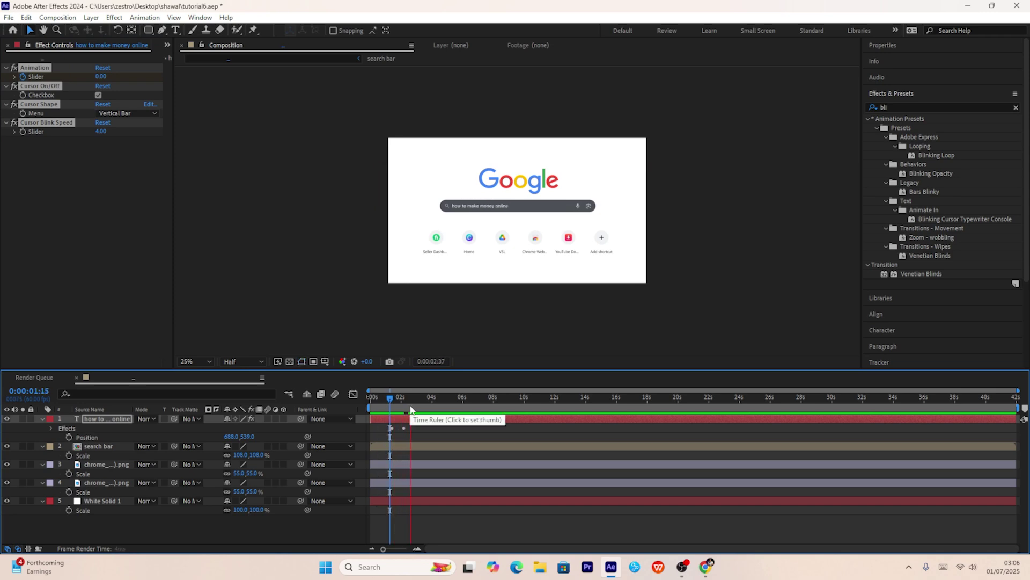
pyautogui.moveTo(403, 407)
pyautogui.mouseDown()
pyautogui.moveTo(394, 406)
pyautogui.moveTo(409, 407)
pyautogui.mouseUp()
# Left-align the search text's paragraph and check the typing animation in the timeline
pyautogui.scroll(-4, 975, 280)
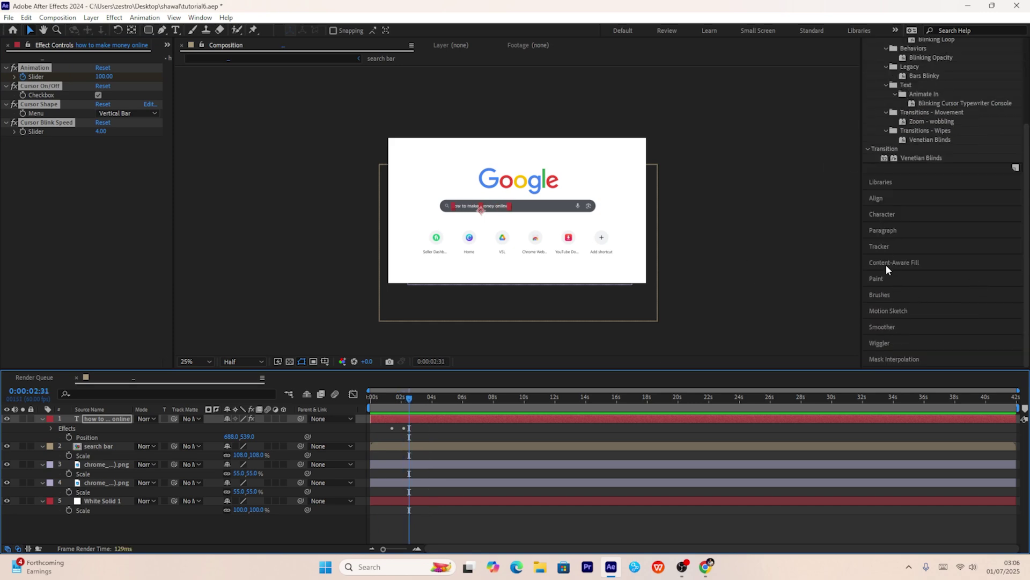
pyautogui.click(890, 225)
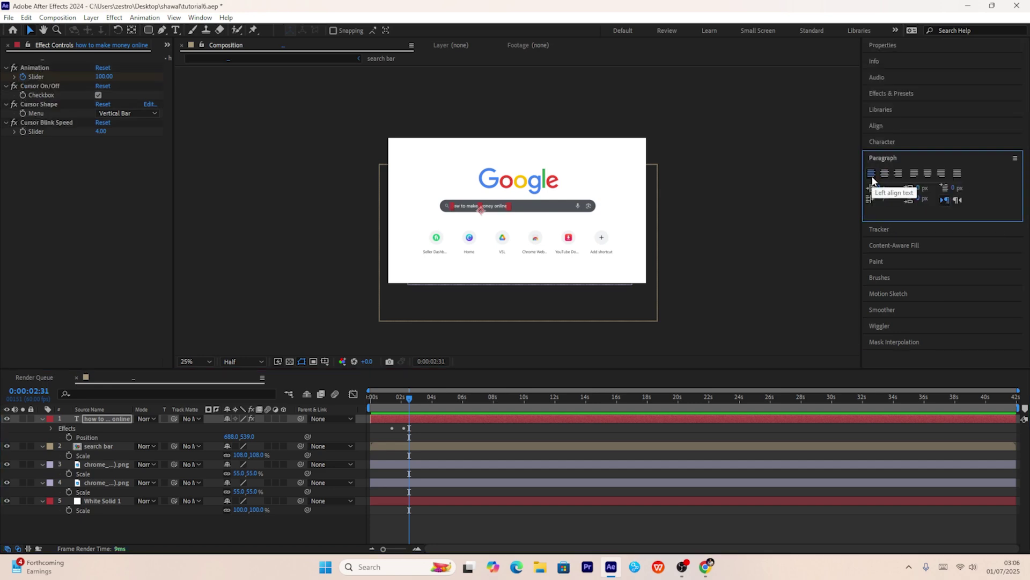
pyautogui.click(398, 399)
pyautogui.moveTo(399, 402); pyautogui.dragTo(388, 398)
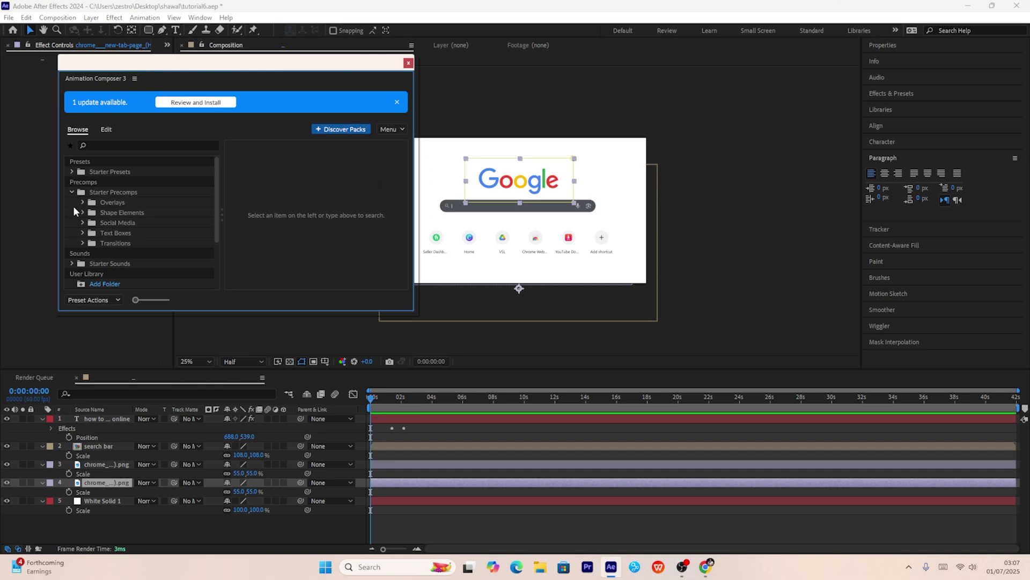
# Apply Animation Composer's Ease Fade & Rotate Around Edge Forward in-transition to the Google logo layer, converting it to 3D, and preview it
pyautogui.click(72, 171)
pyautogui.click(131, 192)
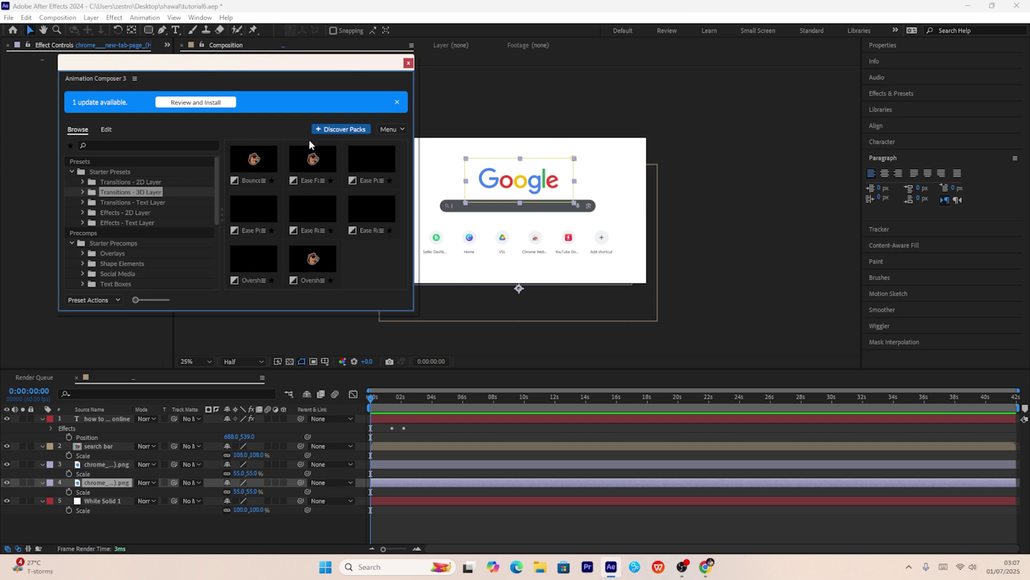
pyautogui.click(308, 153)
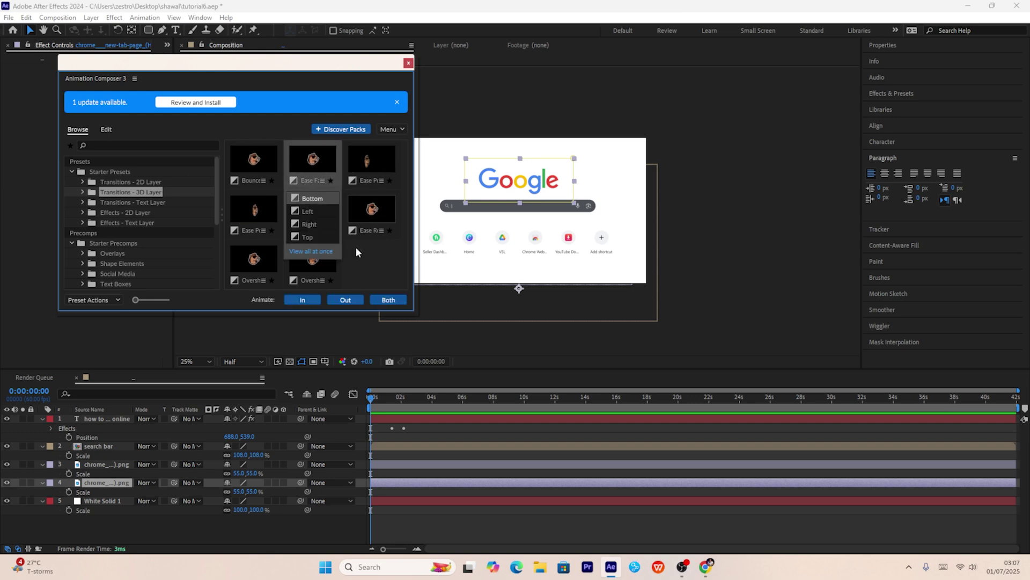
pyautogui.click(310, 298)
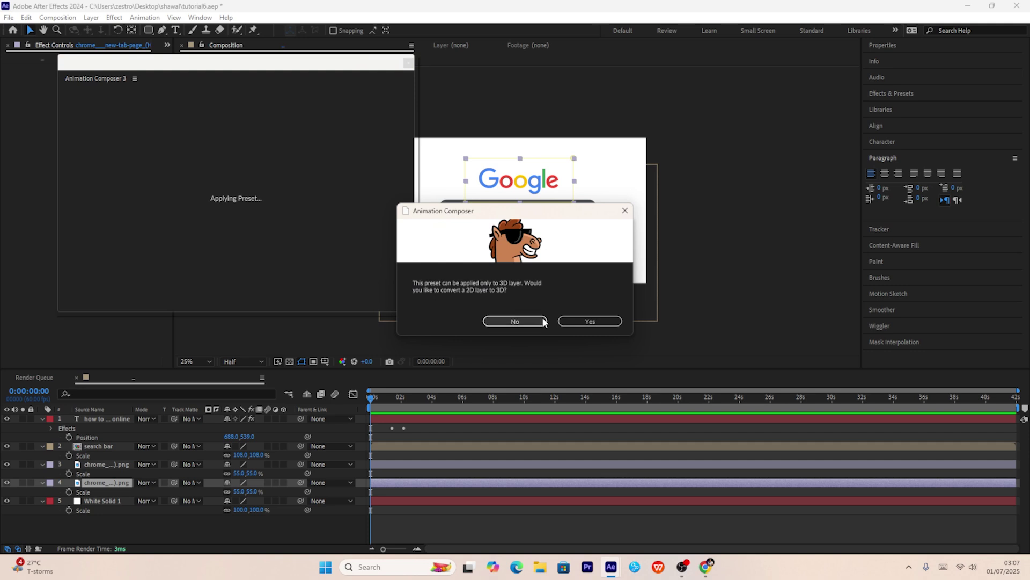
pyautogui.click(584, 320)
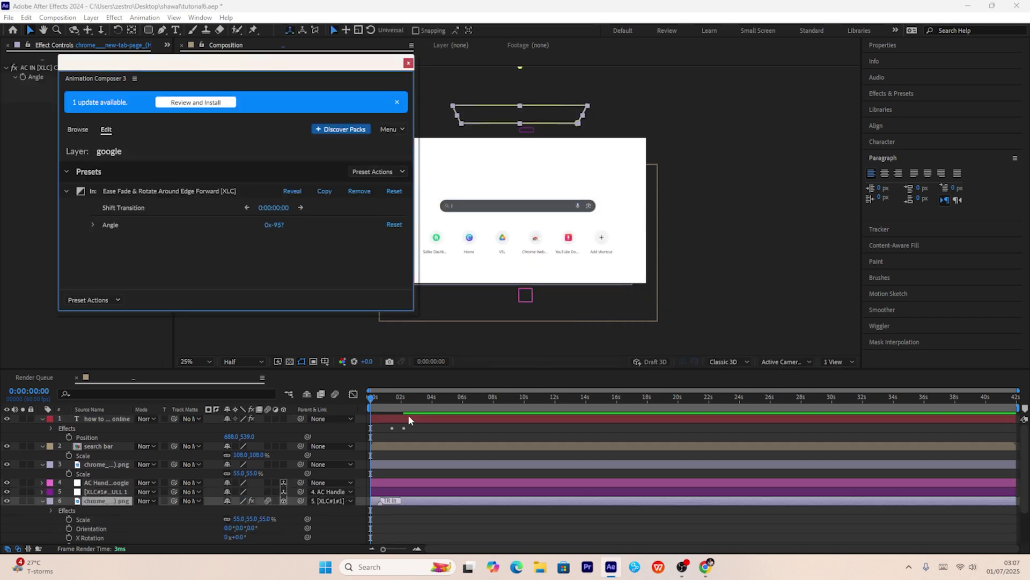
pyautogui.press('space')
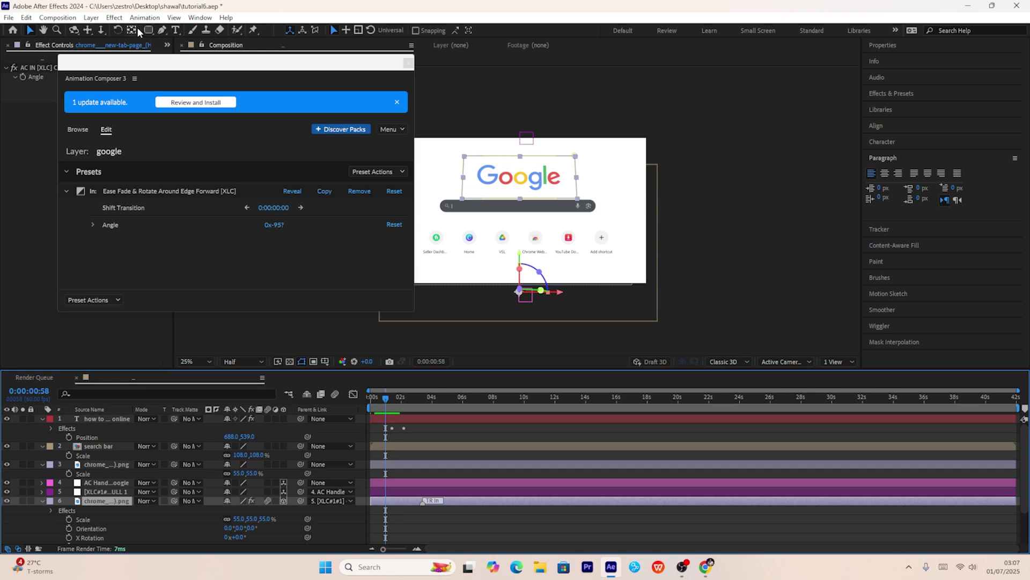
# Move the anchor points of the Google logo and shortcuts layers onto the middle of their visible artwork
pyautogui.click(135, 28)
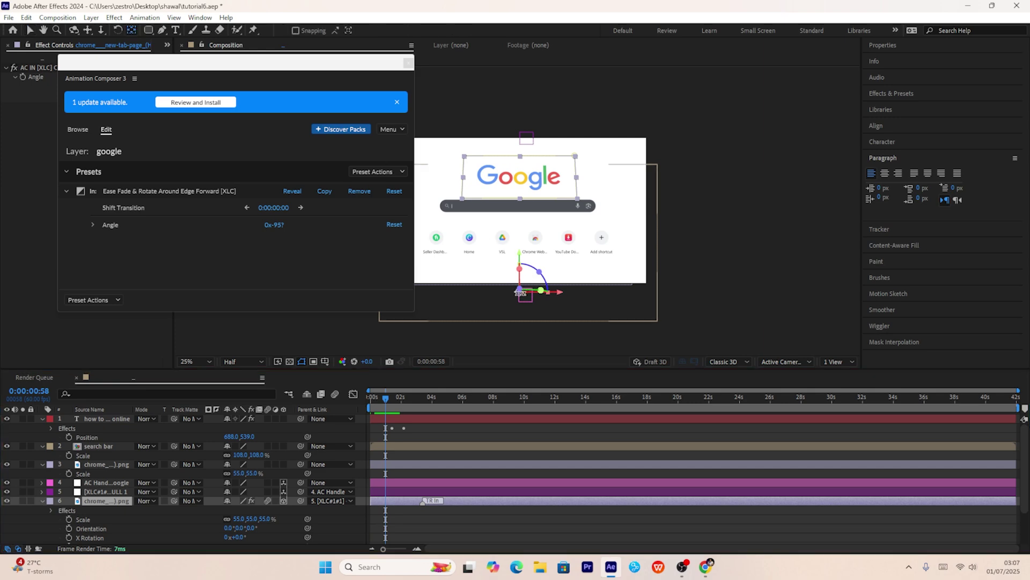
pyautogui.moveTo(520, 293); pyautogui.dragTo(521, 177)
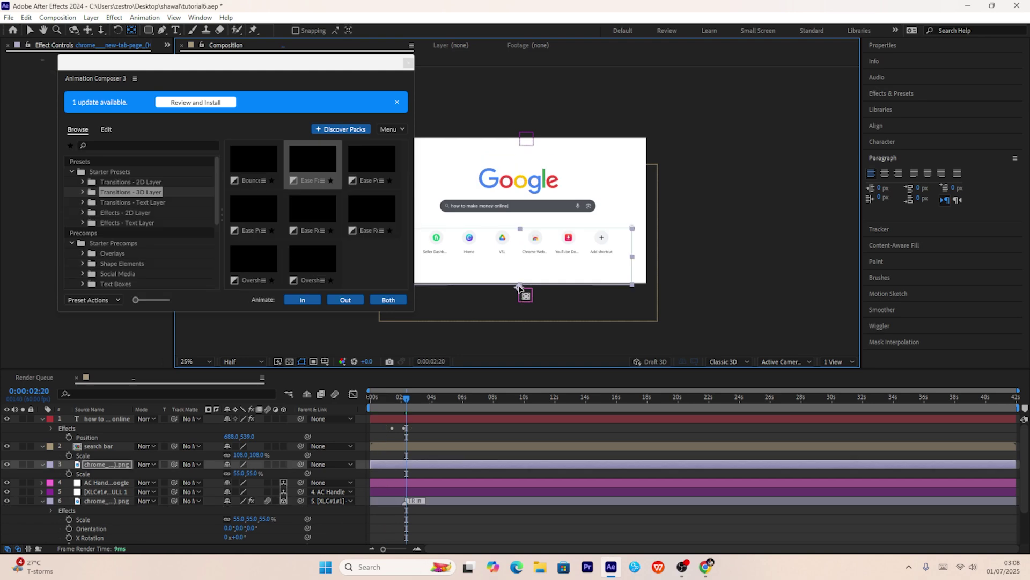
pyautogui.moveTo(518, 287); pyautogui.dragTo(519, 239)
# Try to apply the Overshoot Rotate Around Anchor Point in-transition to the shortcuts layer
pyautogui.click(312, 260)
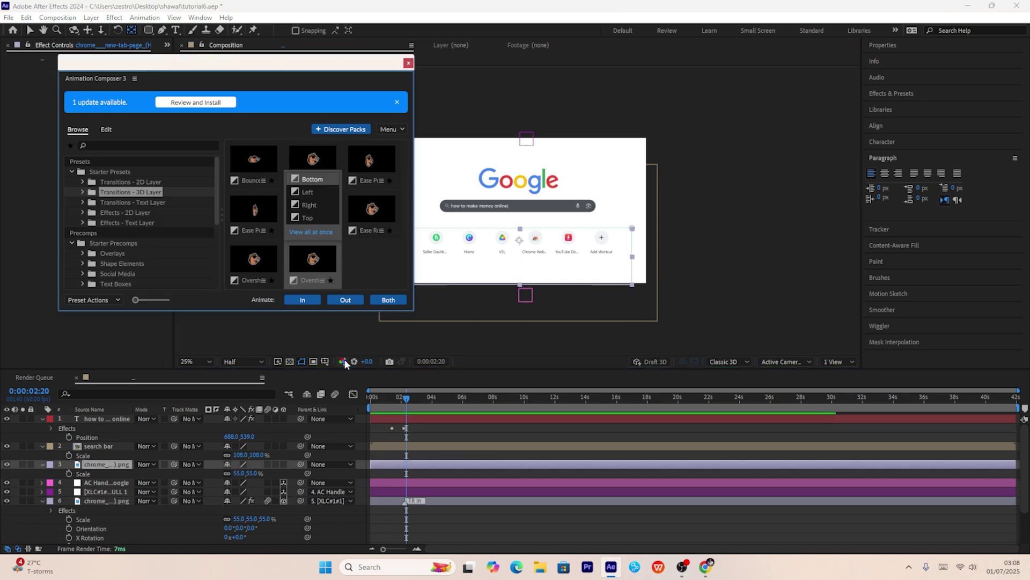
pyautogui.click(309, 301)
pyautogui.click(509, 320)
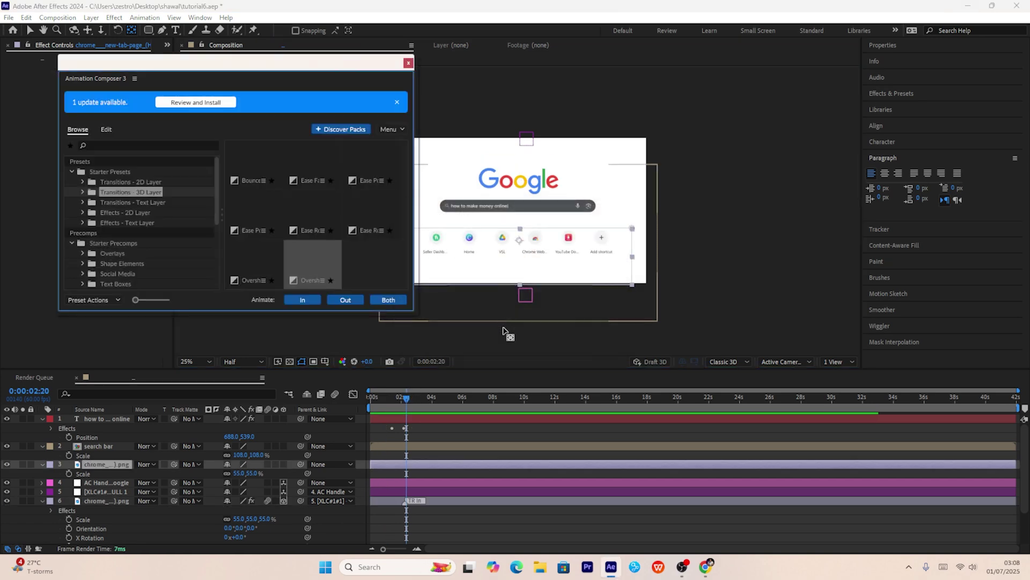
# Preview the Google logo's entrance from the start of the composition
pyautogui.click(380, 397)
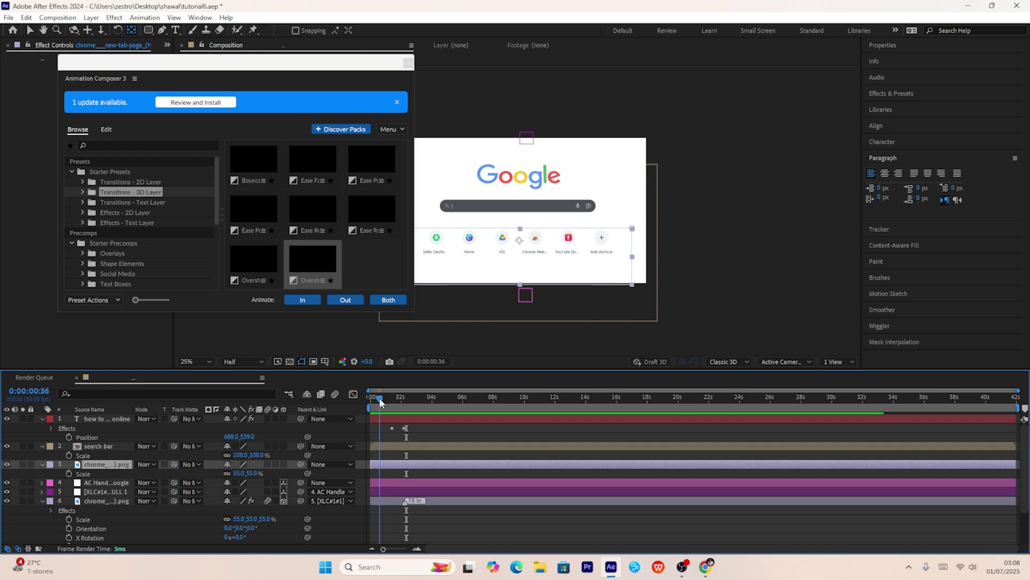
pyautogui.moveTo(379, 403); pyautogui.dragTo(365, 398)
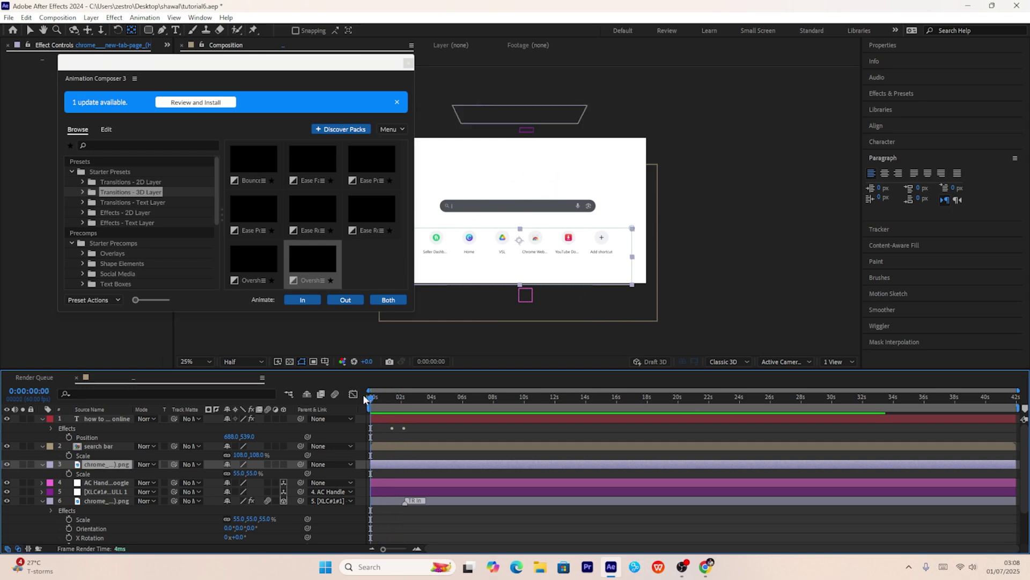
pyautogui.press('space')
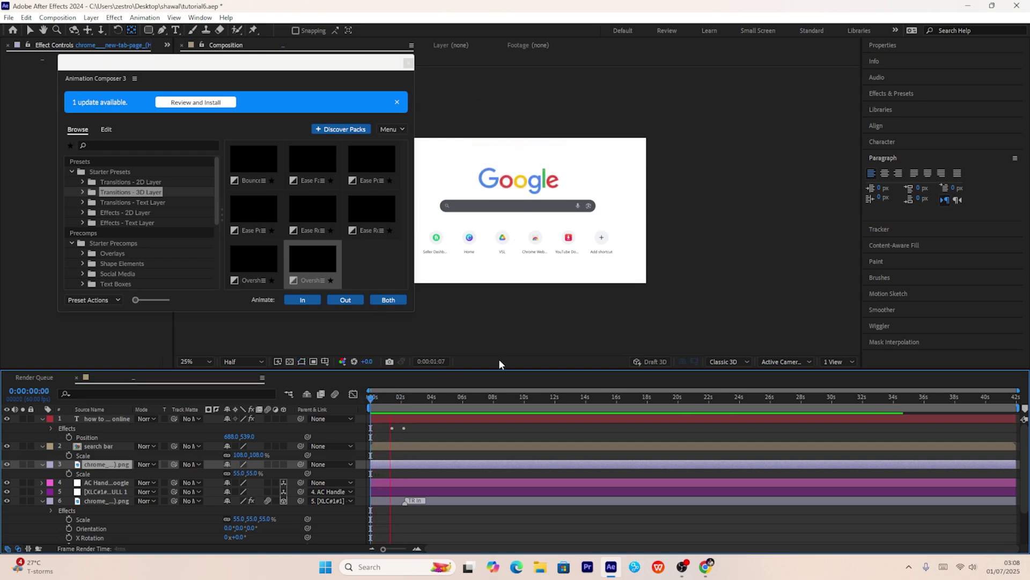
pyautogui.press('space')
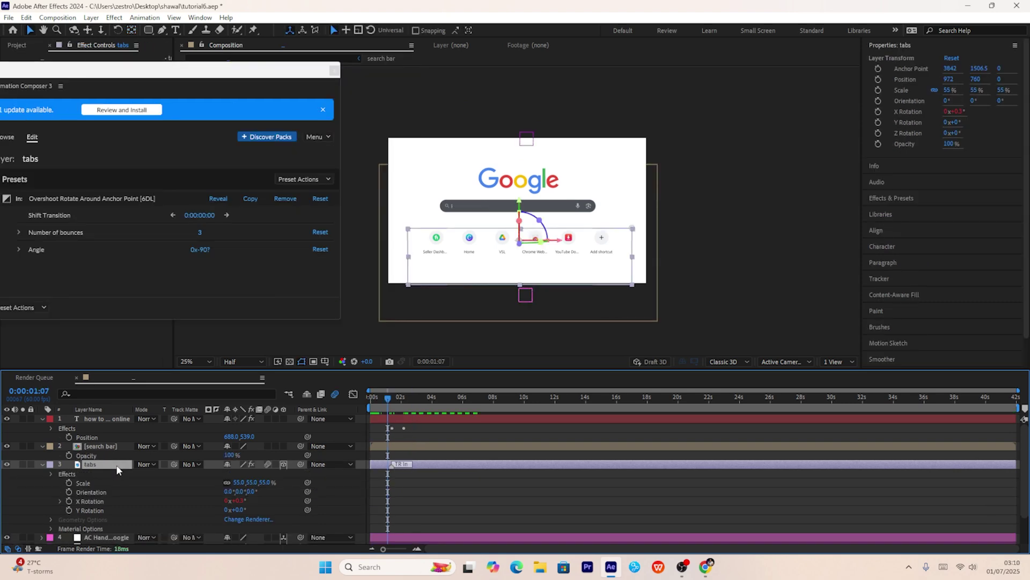
# Keyframe the tabs layer's opacity from 0% at the start to 100% at about one second, and preview the fade
pyautogui.press('t')
pyautogui.click(69, 473)
pyautogui.moveTo(388, 398); pyautogui.dragTo(362, 407)
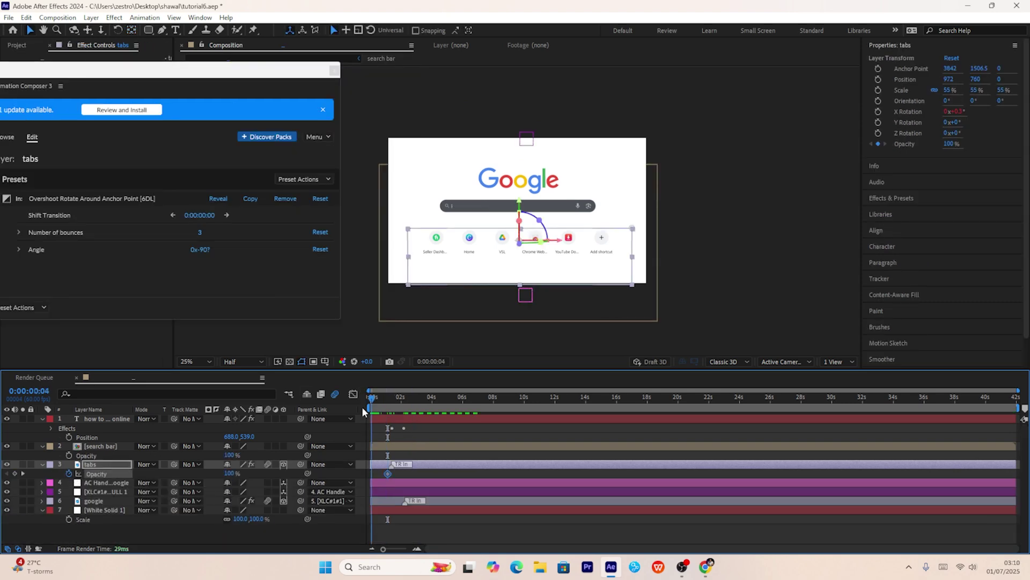
pyautogui.moveTo(228, 474); pyautogui.dragTo(167, 469)
pyautogui.press('space')
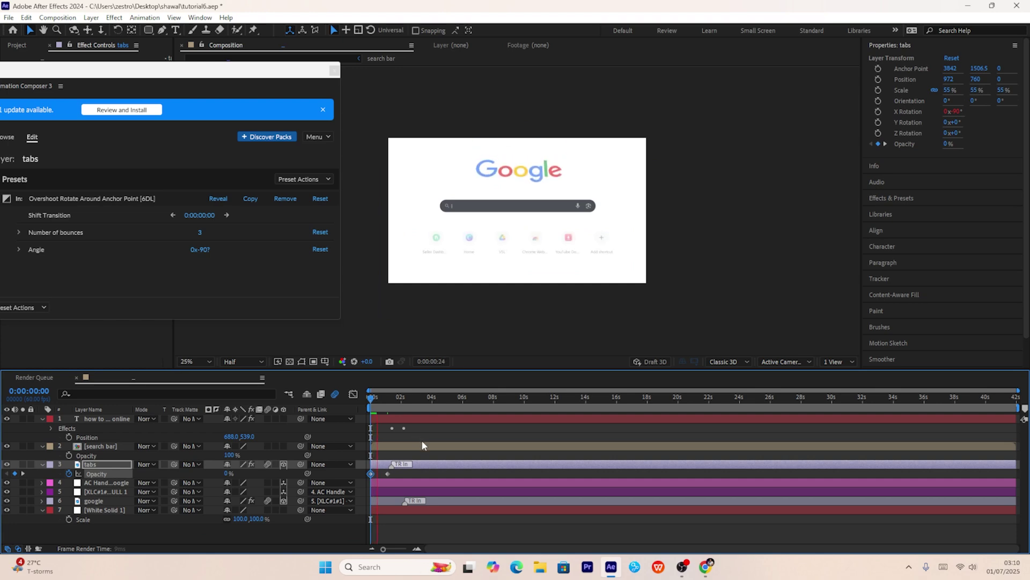
# Move the tabs layer's second opacity keyframe earlier and apply Easy Ease to both opacity keyframes
pyautogui.click(379, 472)
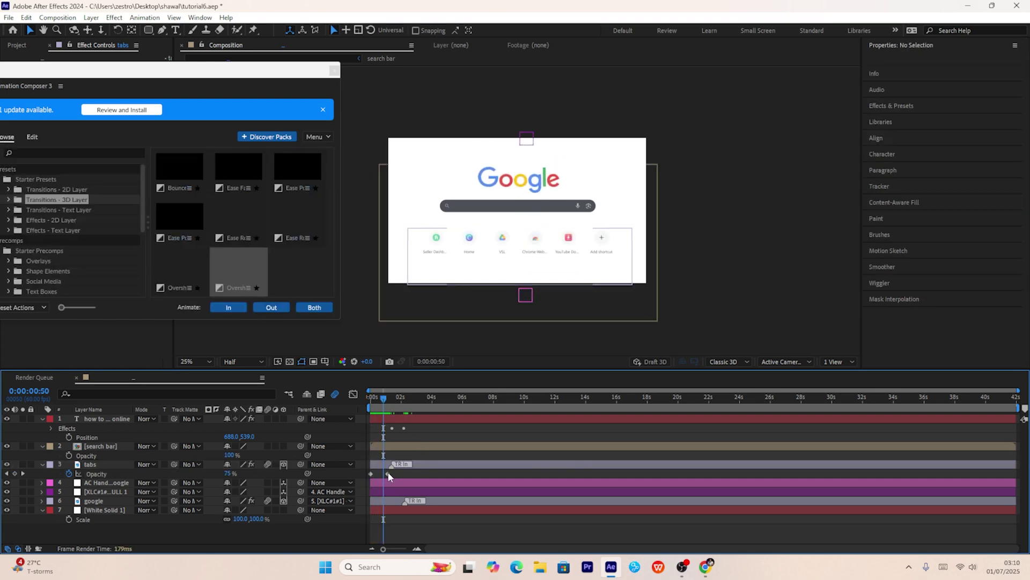
pyautogui.moveTo(388, 472); pyautogui.dragTo(359, 408)
pyautogui.press('space')
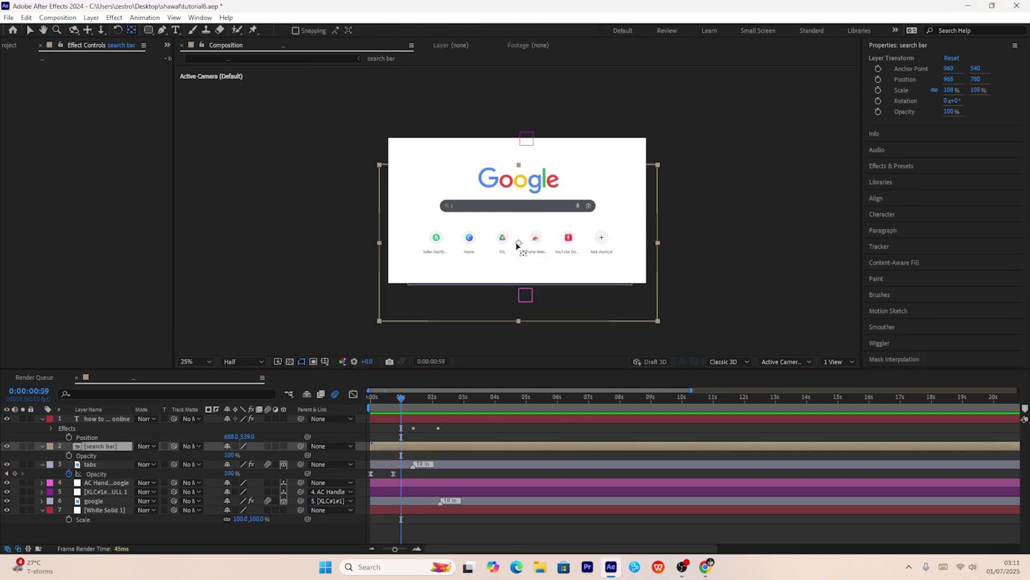
# Centre the search bar layer's anchor point on the visible bar and enable motion blur and 3D for the layer
pyautogui.moveTo(518, 242); pyautogui.dragTo(512, 208)
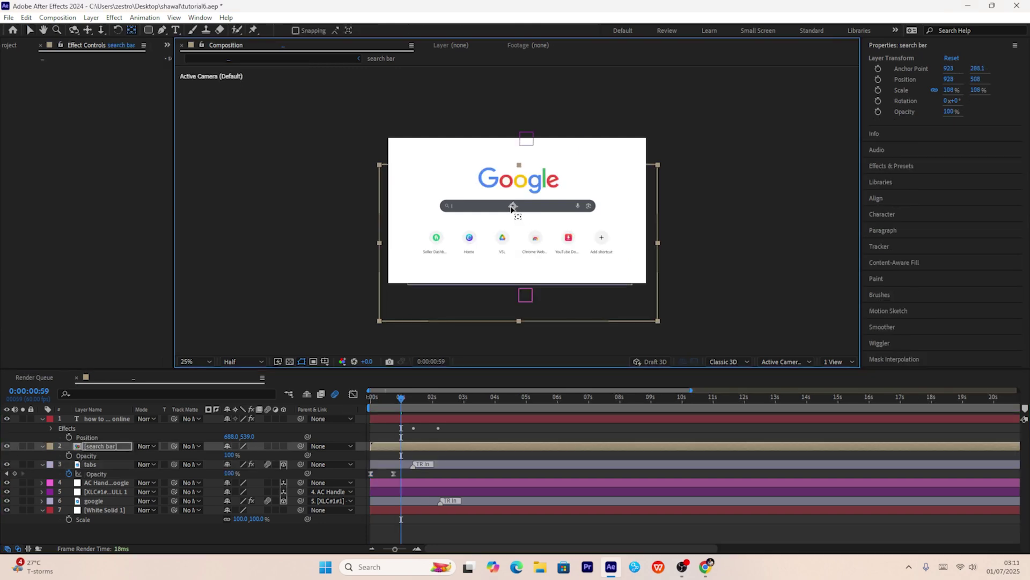
pyautogui.click(30, 30)
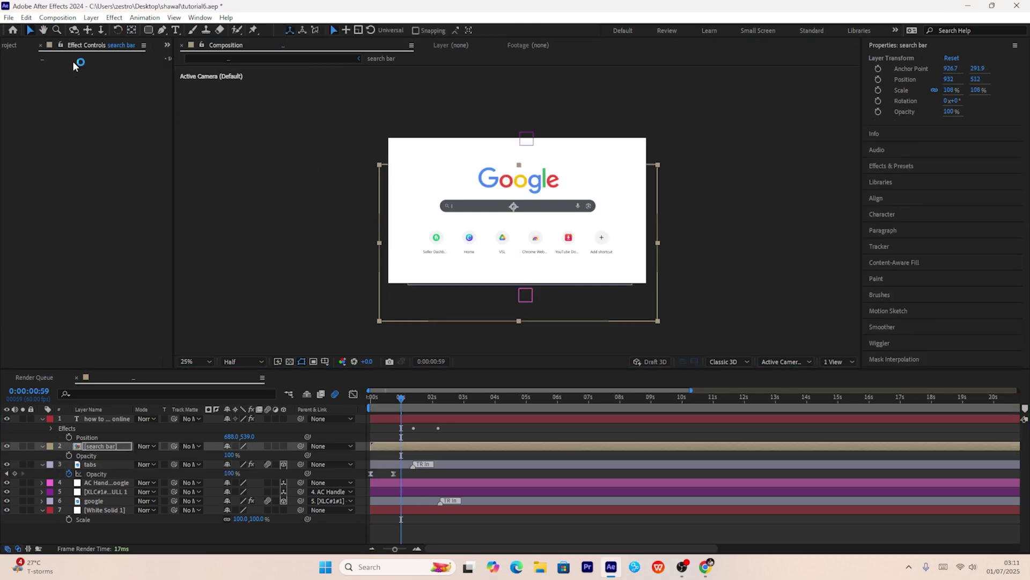
pyautogui.click(276, 448)
pyautogui.click(281, 447)
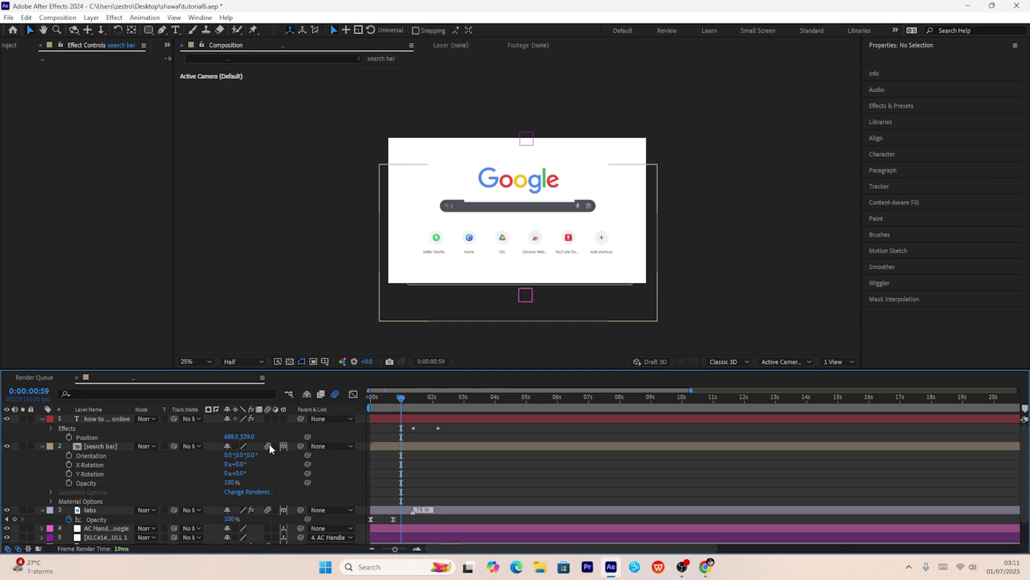
pyautogui.click(40, 446)
pyautogui.click(102, 446)
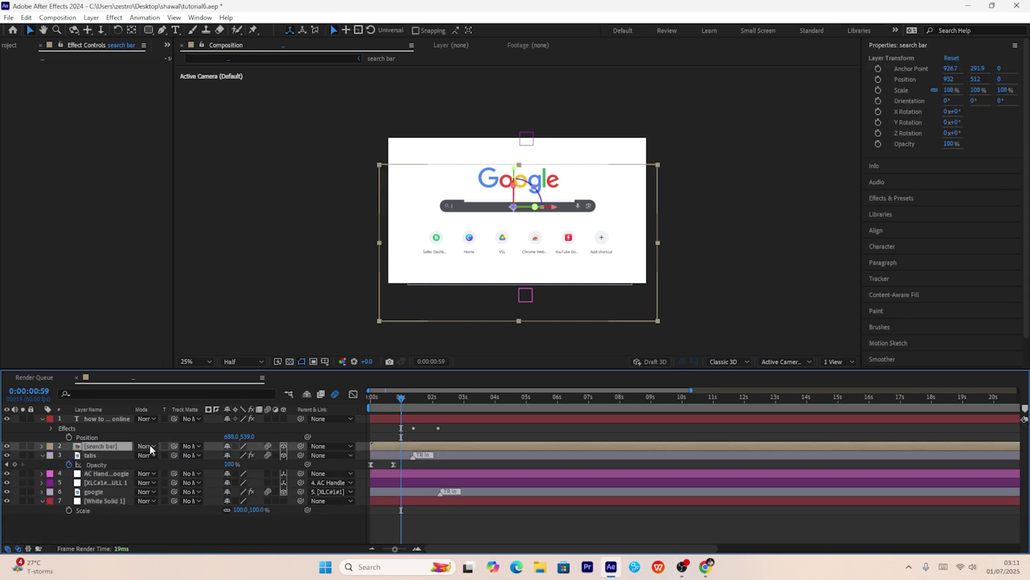
pyautogui.click(283, 446)
pyautogui.click(282, 446)
# Set the search bar layer's Z position to -66
pyautogui.press('p')
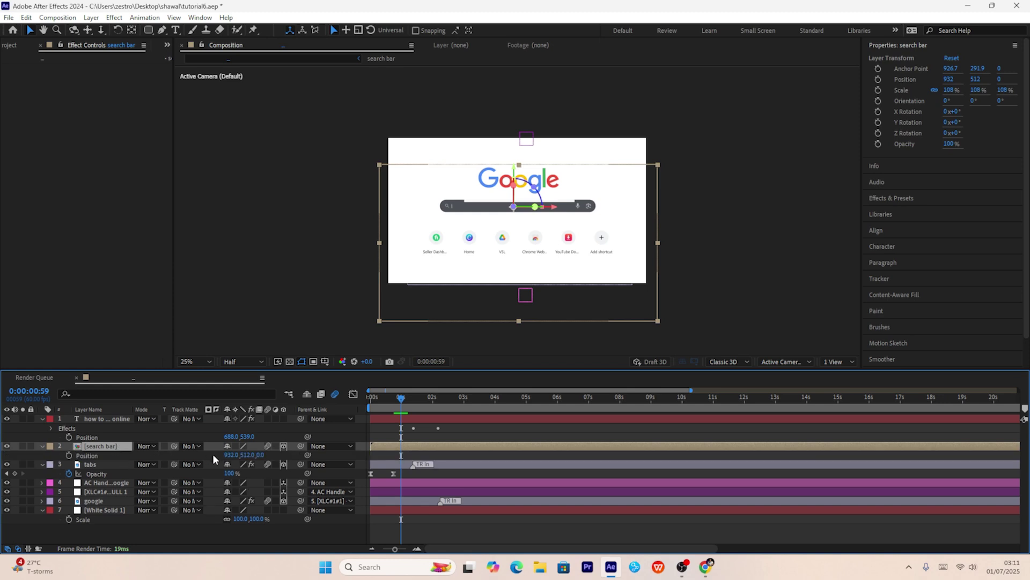
pyautogui.moveTo(248, 456); pyautogui.dragTo(234, 455)
pyautogui.click(708, 278)
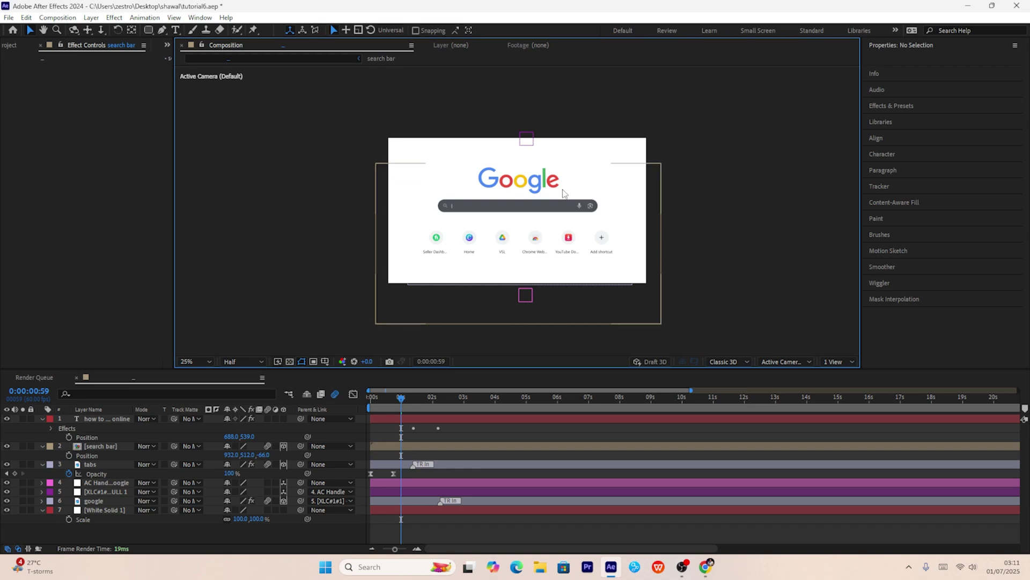
pyautogui.click(111, 439)
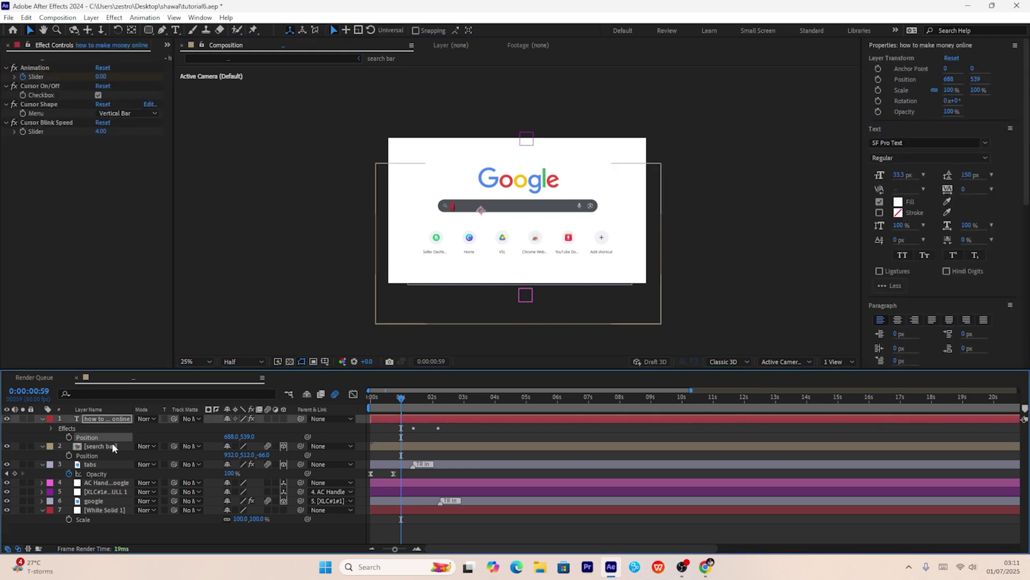
pyautogui.click(112, 445)
pyautogui.press('s')
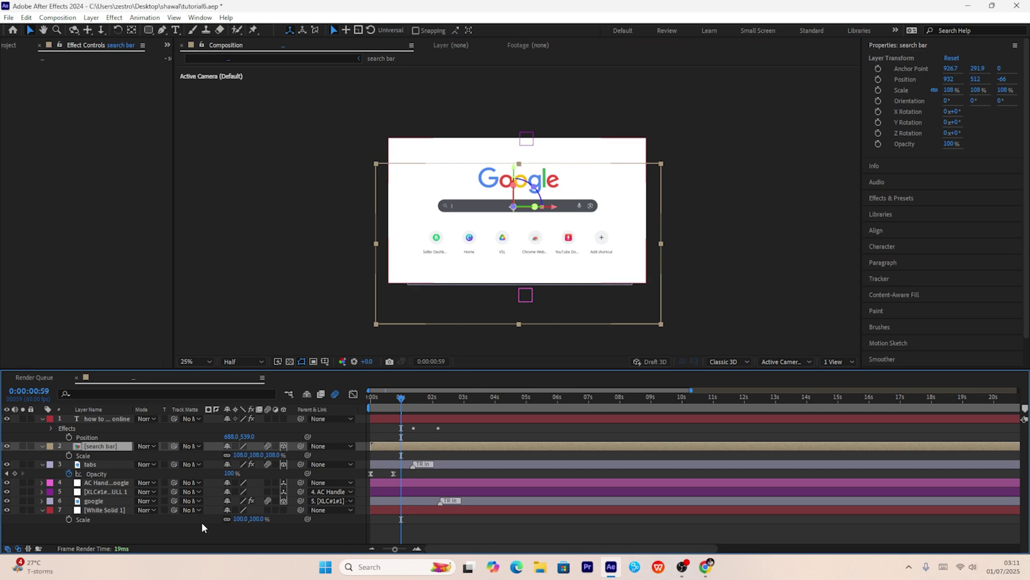
pyautogui.press('p')
pyautogui.click(708, 278)
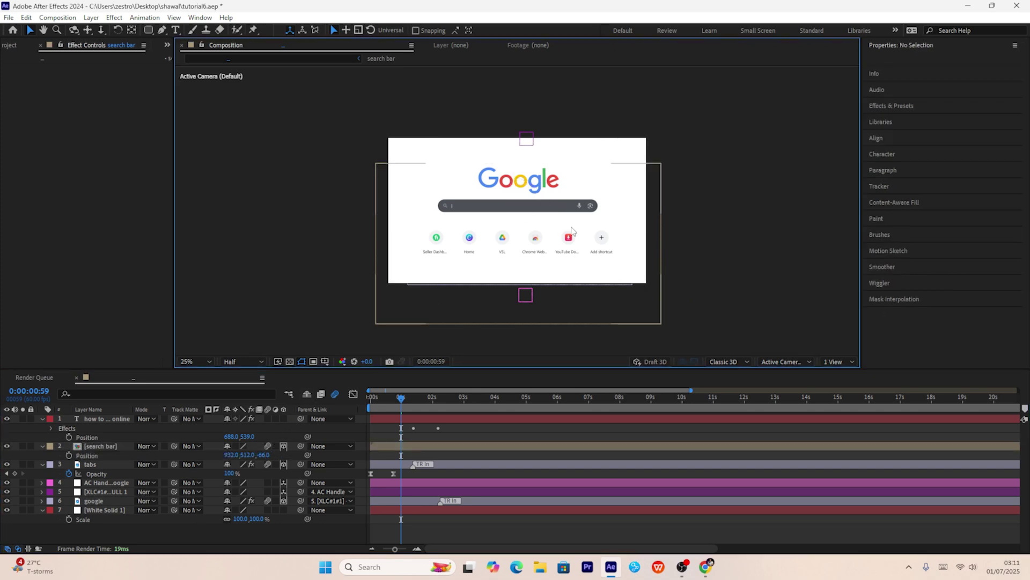
pyautogui.click(112, 446)
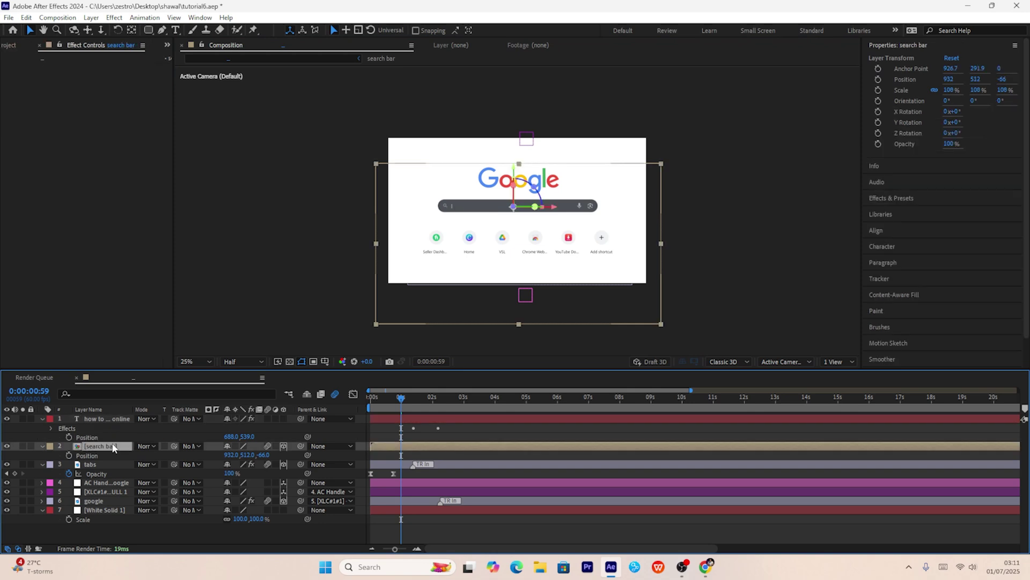
# Unlink the search bar layer's scale proportions and keyframe its scale at 43, 0, 108% near the start of the timeline
pyautogui.press('s')
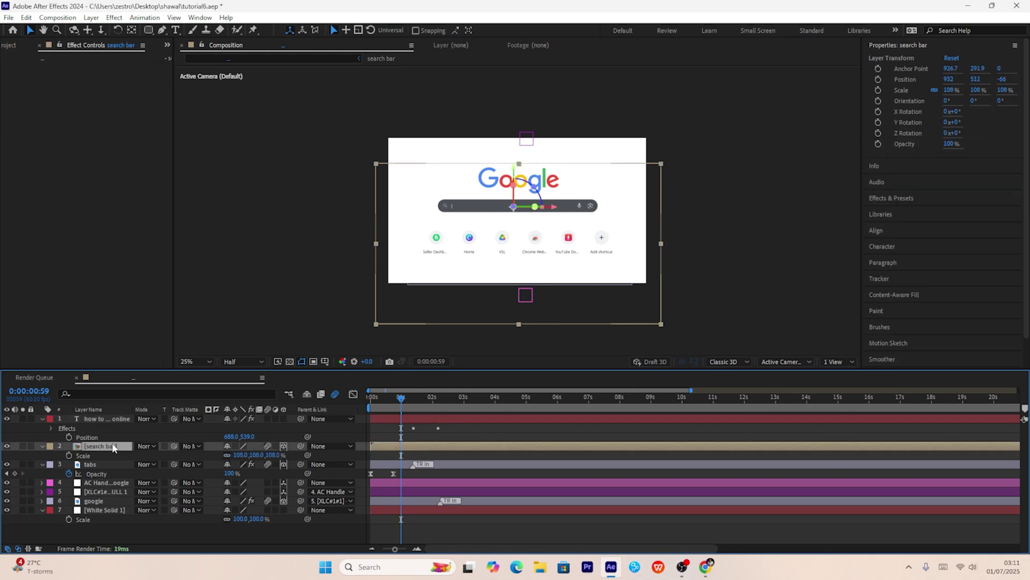
pyautogui.click(228, 456)
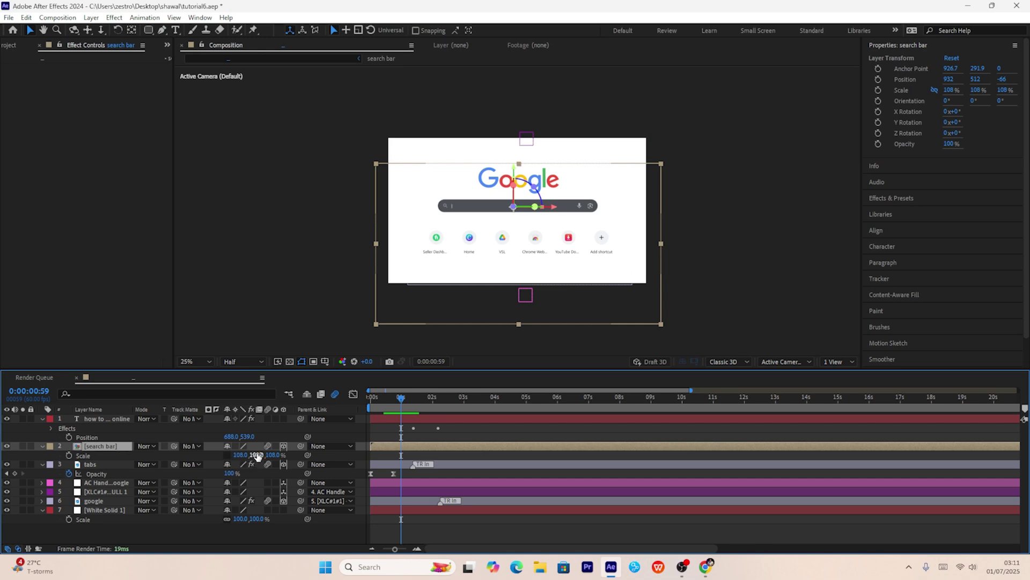
pyautogui.moveTo(257, 455); pyautogui.dragTo(261, 454)
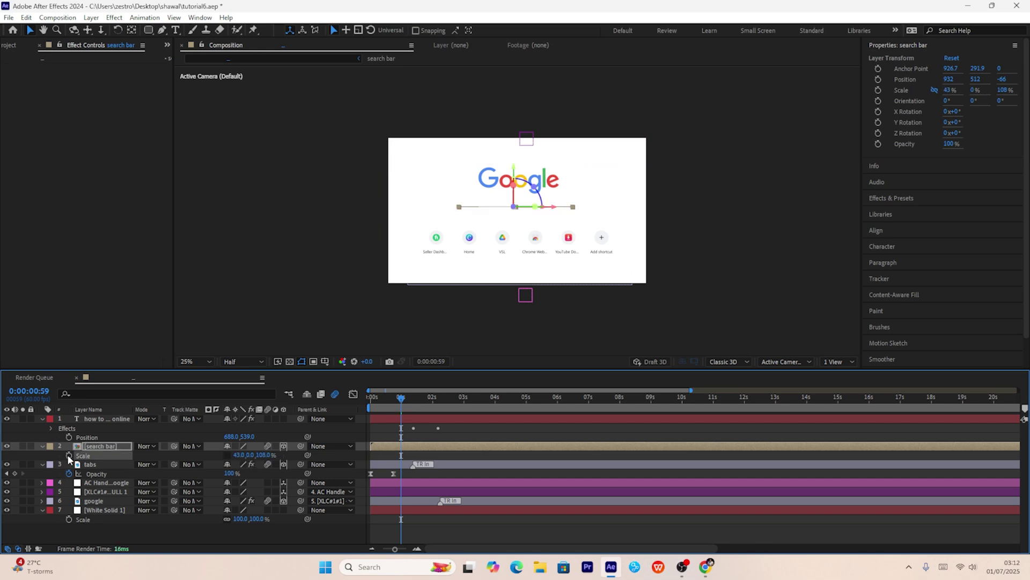
pyautogui.click(69, 455)
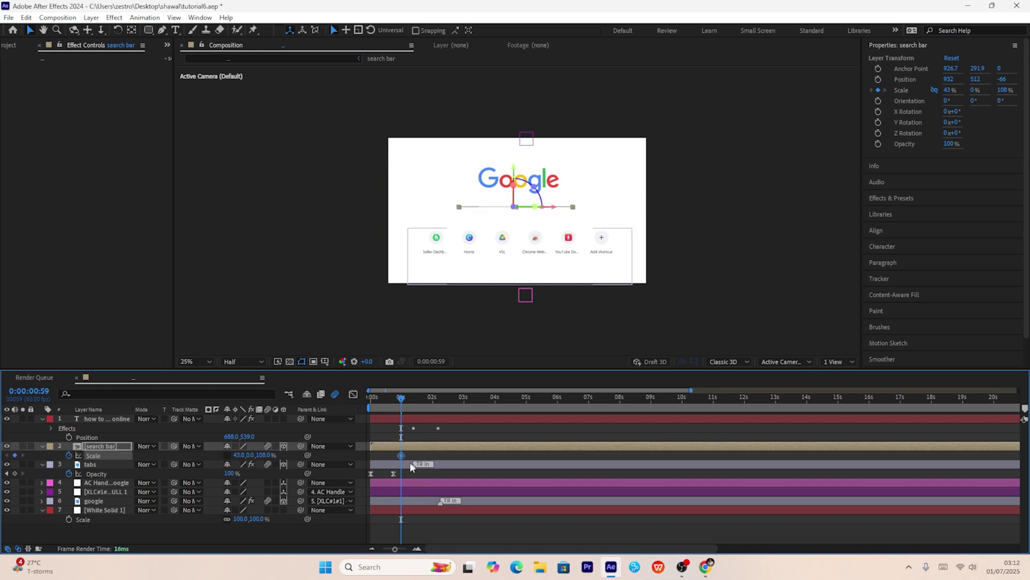
pyautogui.moveTo(401, 455); pyautogui.dragTo(374, 455)
# Add a second search bar scale keyframe at 0:00:00:59 with the width and height both set to 108%
pyautogui.click(250, 456)
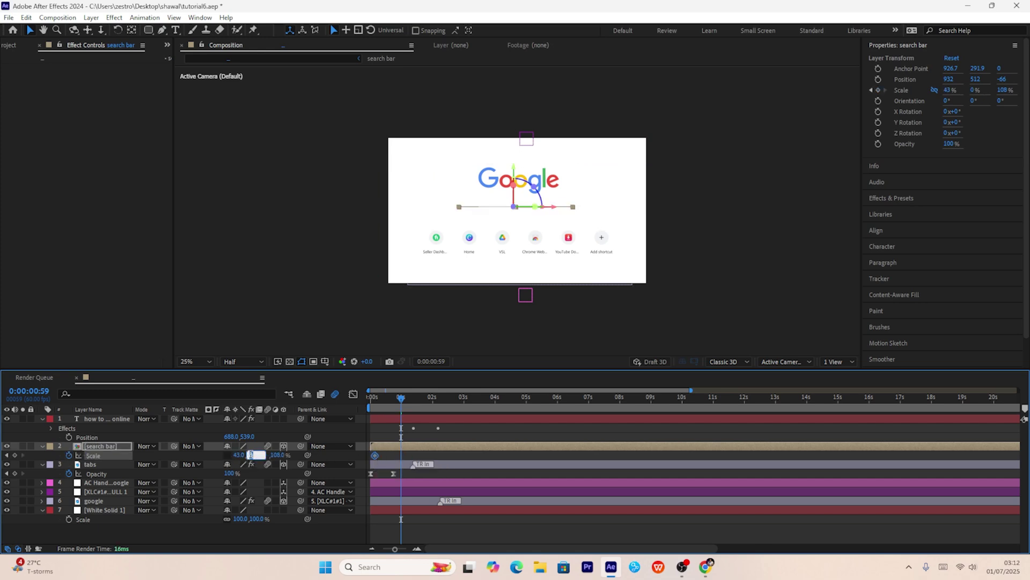
pyautogui.write('108')
pyautogui.press('Return')
pyautogui.click(236, 455)
pyautogui.write('10')
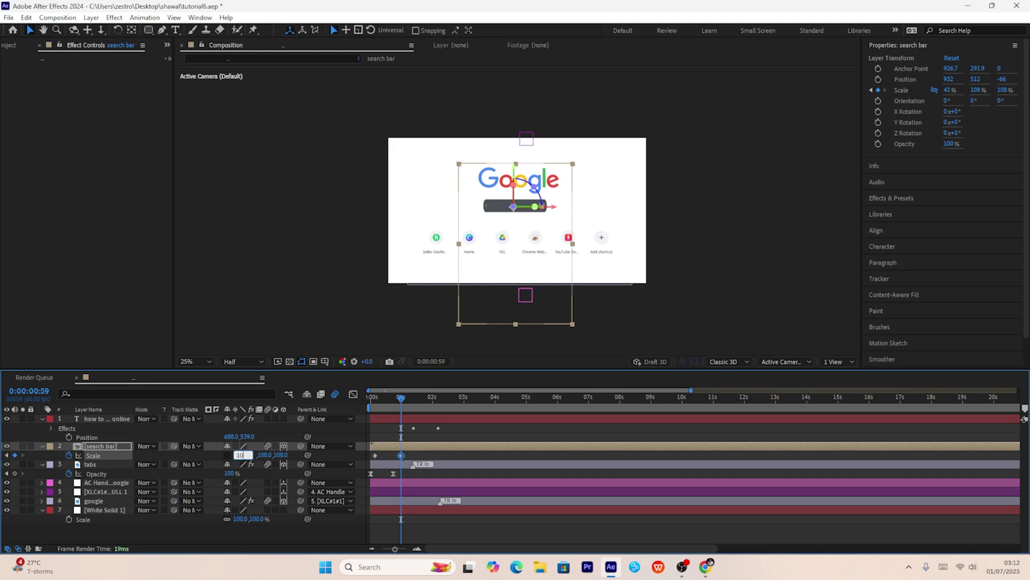
pyautogui.write('8')
pyautogui.press('Return')
# Shape the search bar's scale speed curve to peak early and slow down gradually, and preview the entrance
pyautogui.press('u')
pyautogui.press('u')
pyautogui.moveTo(422, 475); pyautogui.dragTo(362, 485)
pyautogui.click(355, 394)
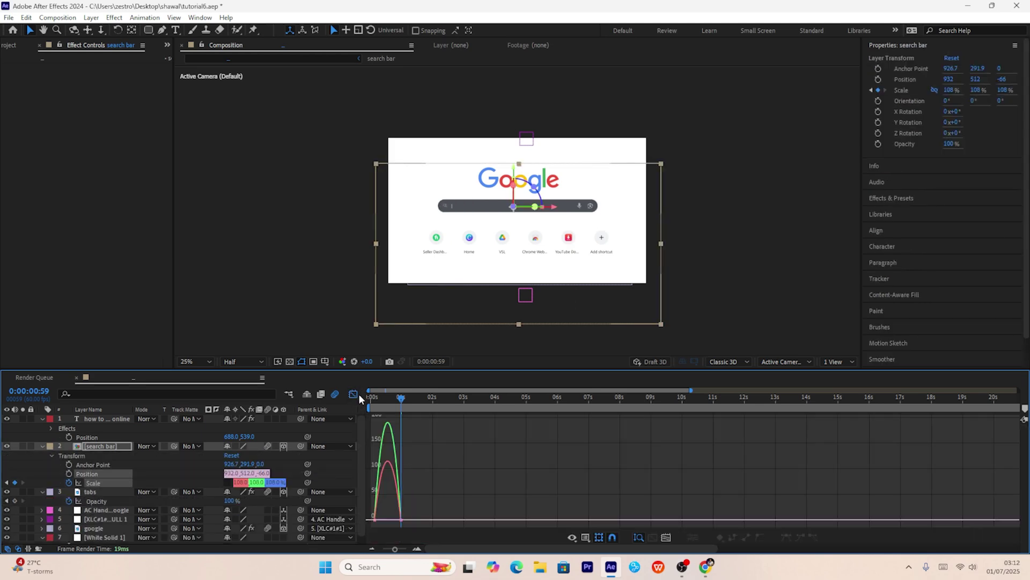
pyautogui.moveTo(397, 525); pyautogui.dragTo(385, 519)
pyautogui.press('space')
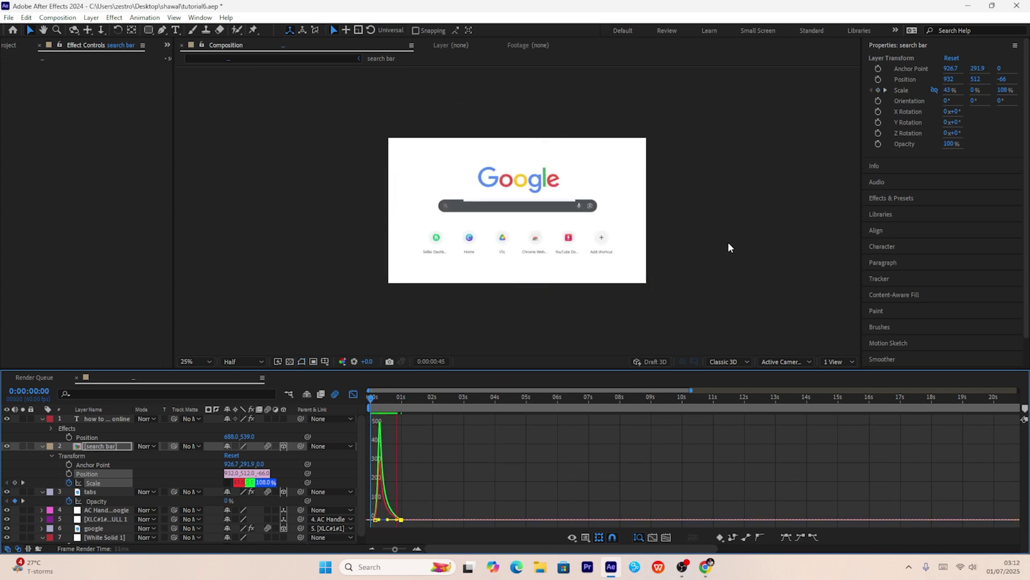
pyautogui.press('space')
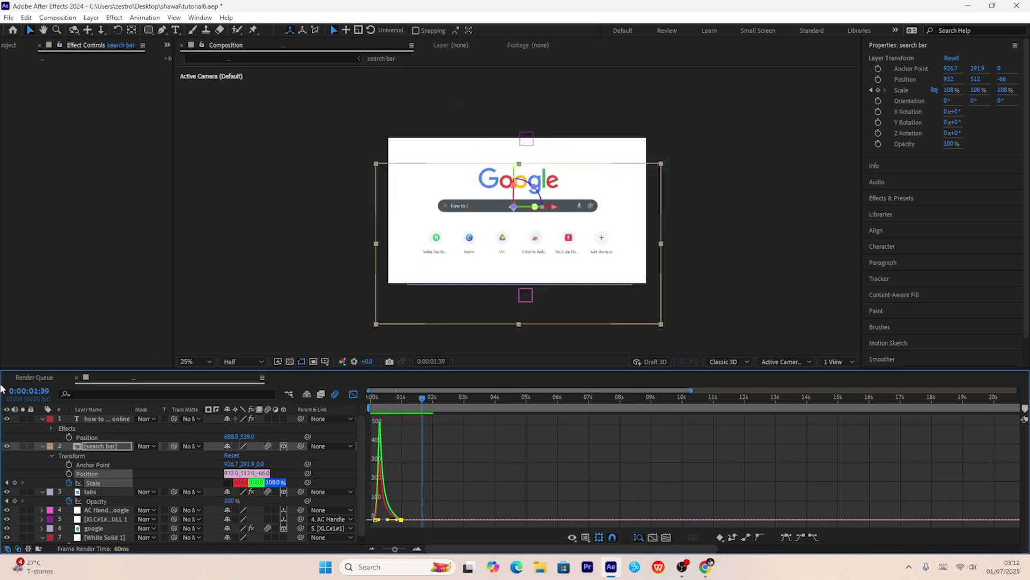
# Collapse the search bar and text layers' properties, return to the layer bar view and preview the animation from the start
pyautogui.click(43, 446)
pyautogui.click(42, 419)
pyautogui.click(353, 394)
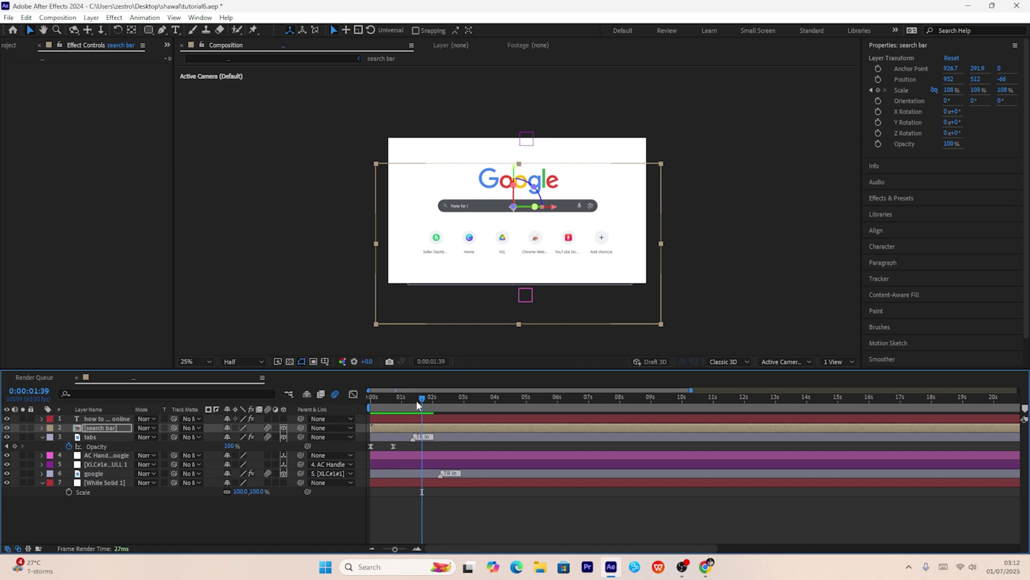
pyautogui.press('Home')
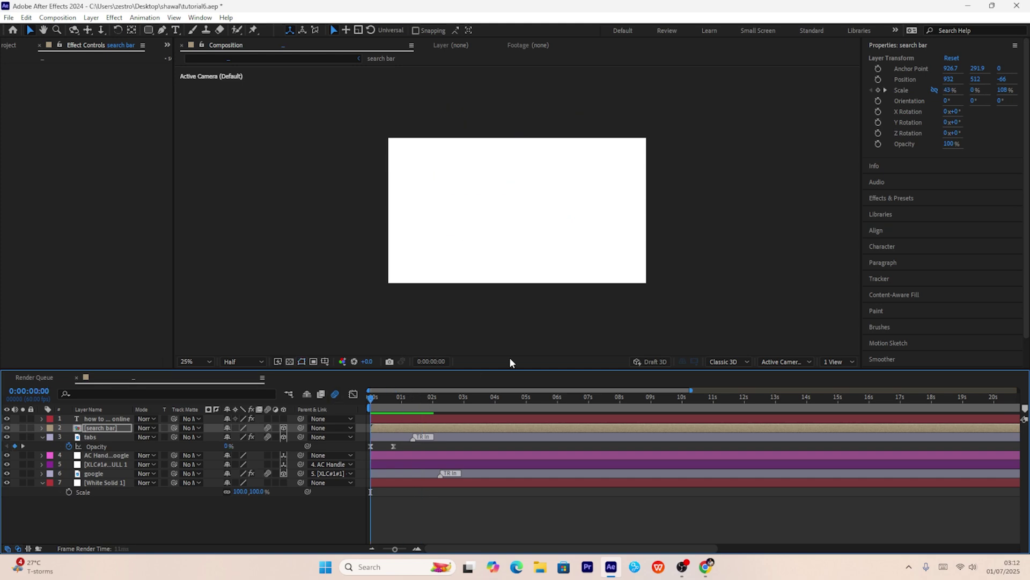
pyautogui.press('space')
pyautogui.press('space')
# Set the google logo layer's Y position to 400.3 and Z position to -24.3, and preview the entrance animation
pyautogui.moveTo(399, 402); pyautogui.dragTo(396, 412)
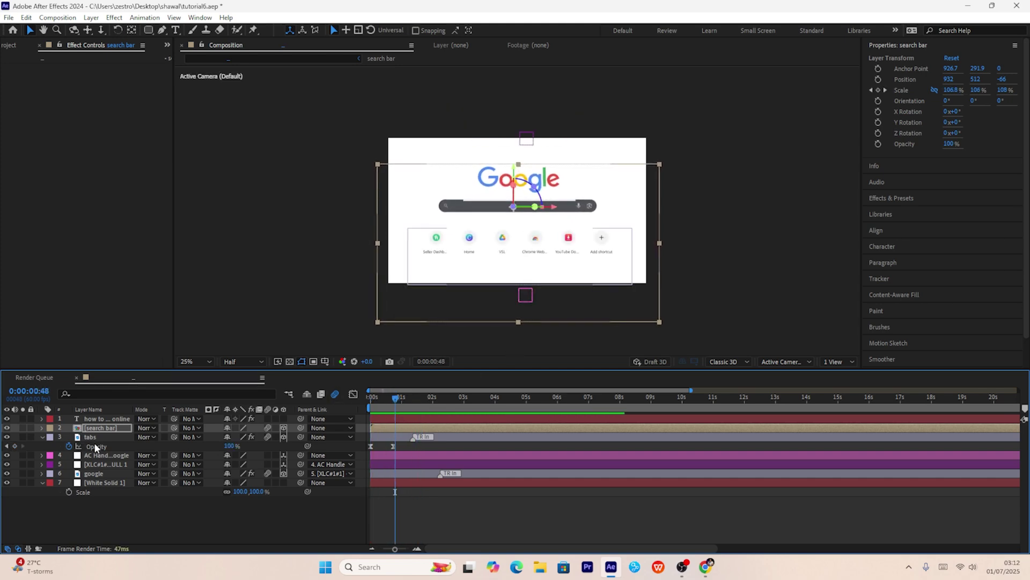
pyautogui.click(106, 464)
pyautogui.click(103, 472)
pyautogui.press('p')
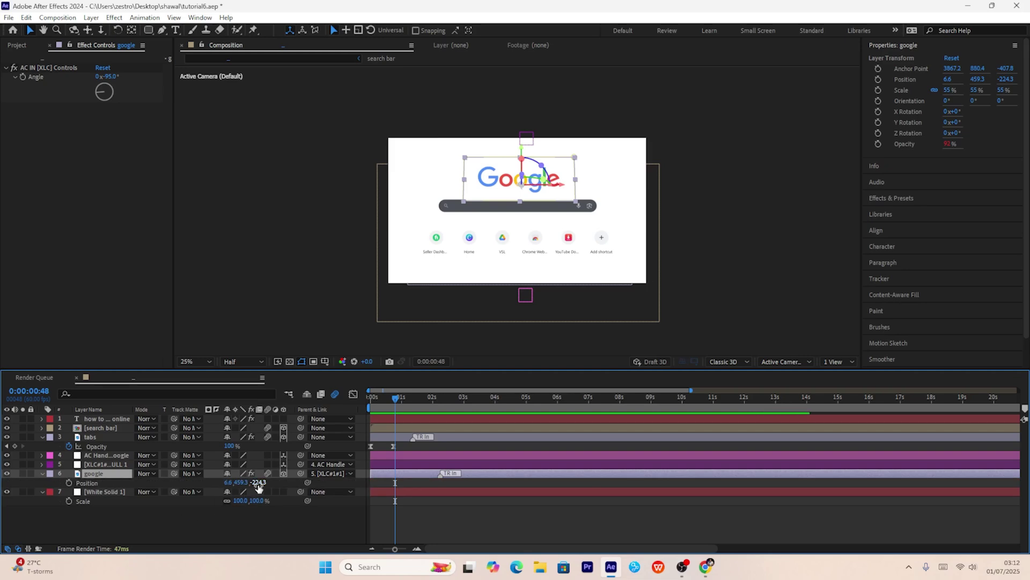
pyautogui.moveTo(258, 486); pyautogui.dragTo(372, 489)
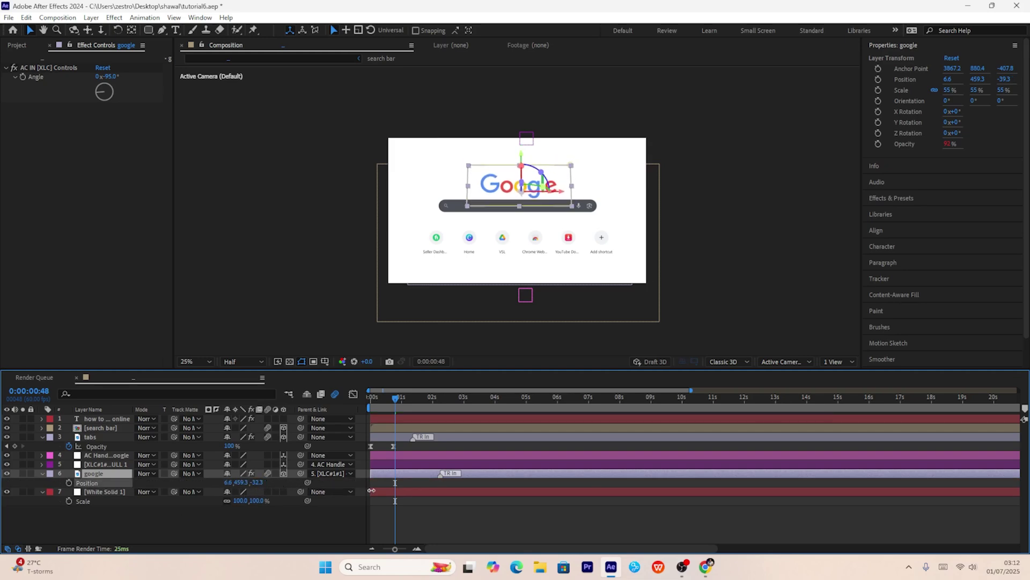
pyautogui.moveTo(238, 482); pyautogui.dragTo(207, 482)
pyautogui.moveTo(396, 399); pyautogui.dragTo(337, 400)
pyautogui.press('space')
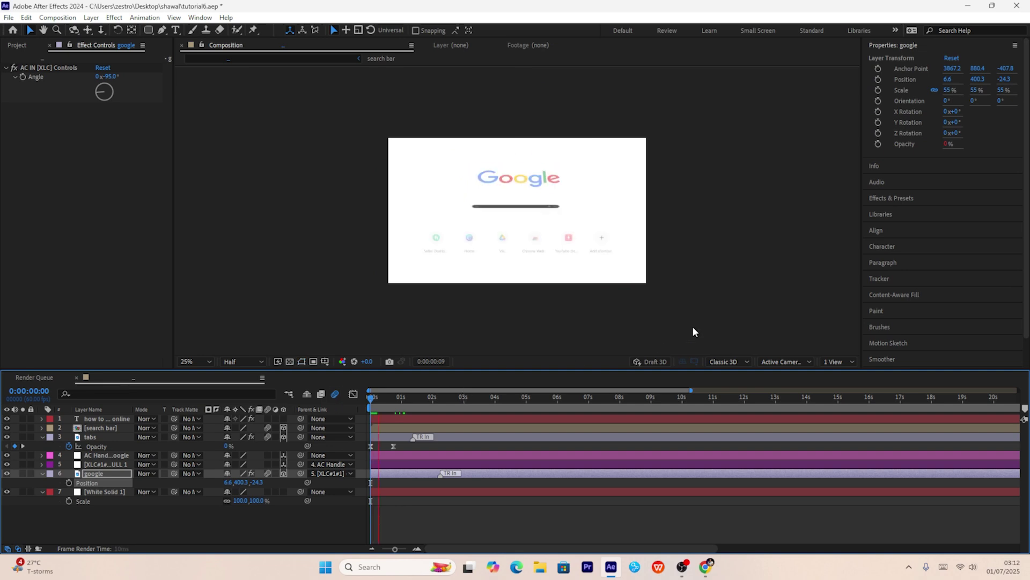
pyautogui.moveTo(407, 406); pyautogui.dragTo(354, 407)
pyautogui.press('space')
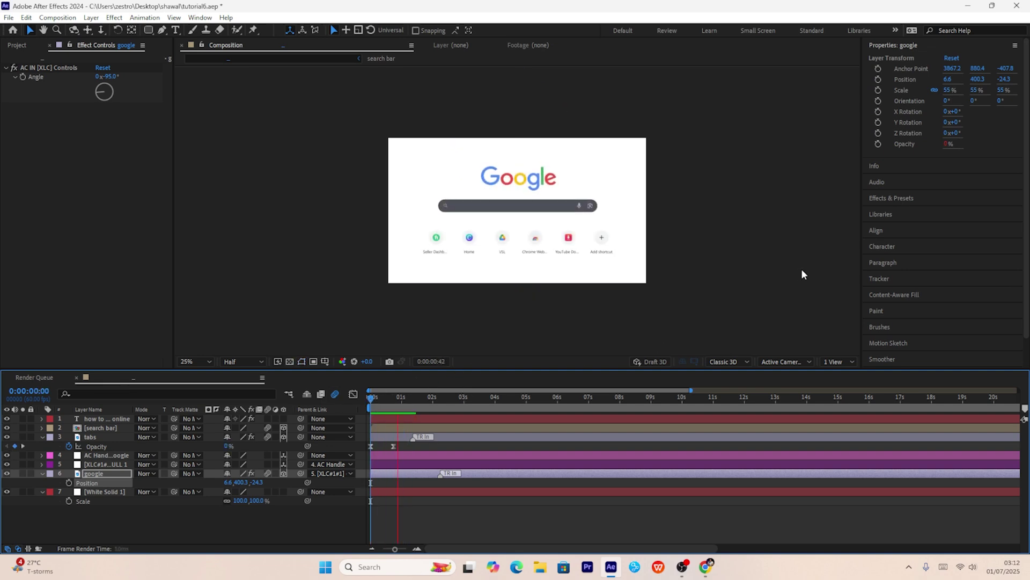
pyautogui.press('space')
pyautogui.click(238, 526)
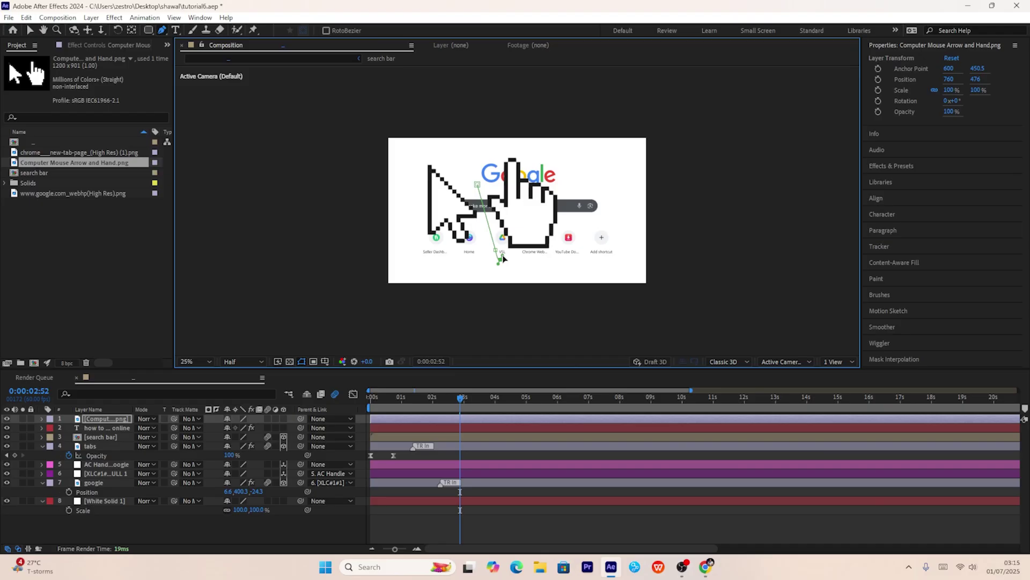
# Close a Pen tool mask around the pointing hand in the mouse cursor image so the arrow is hidden
pyautogui.click(558, 263)
pyautogui.click(600, 172)
pyautogui.click(516, 145)
pyautogui.click(477, 185)
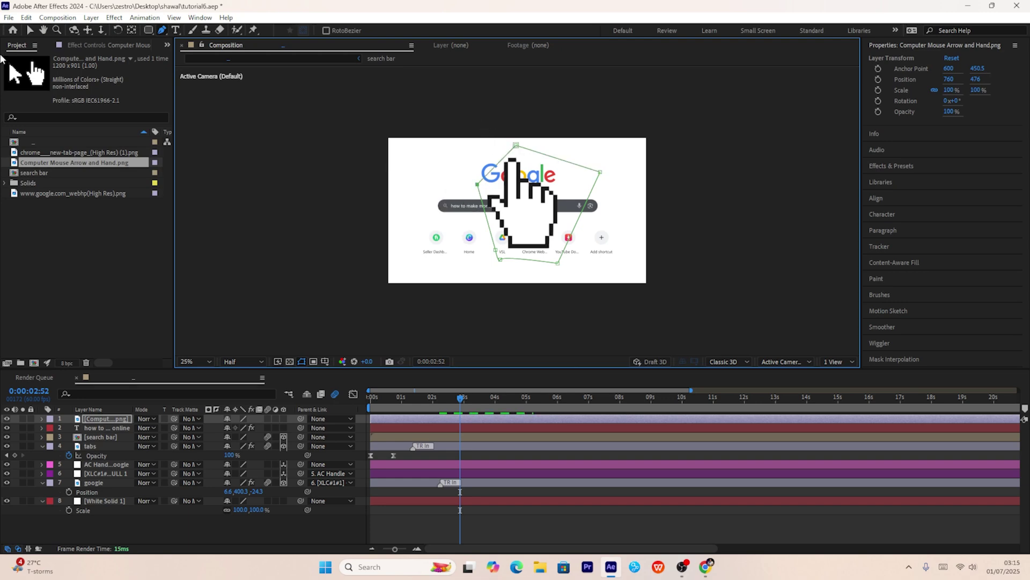
# Scale the hand cursor layer down to 14% and place it over the search icon in the search bar
pyautogui.press('v')
pyautogui.press('s')
pyautogui.moveTo(239, 428); pyautogui.dragTo(197, 428)
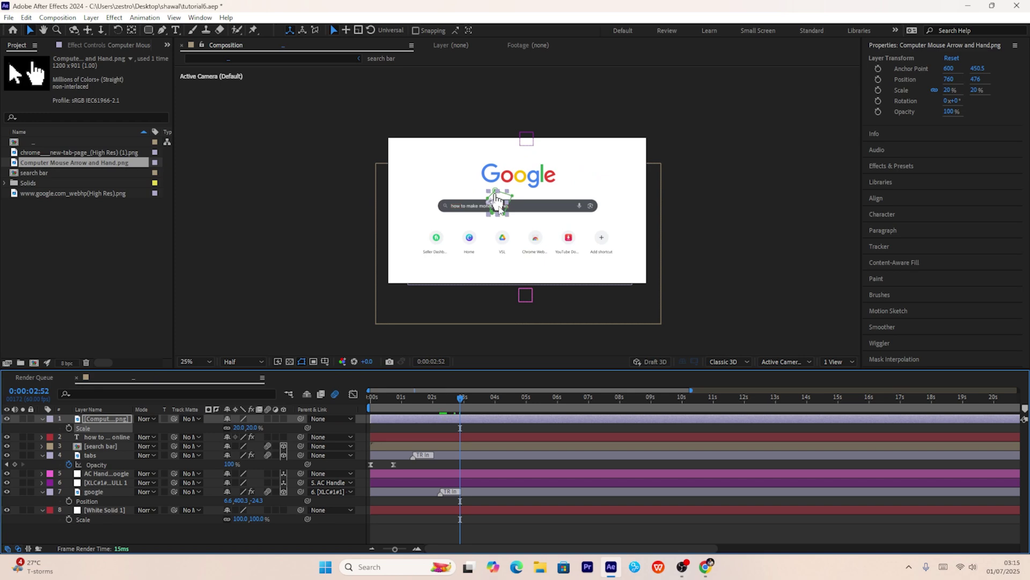
pyautogui.moveTo(497, 203); pyautogui.dragTo(449, 211)
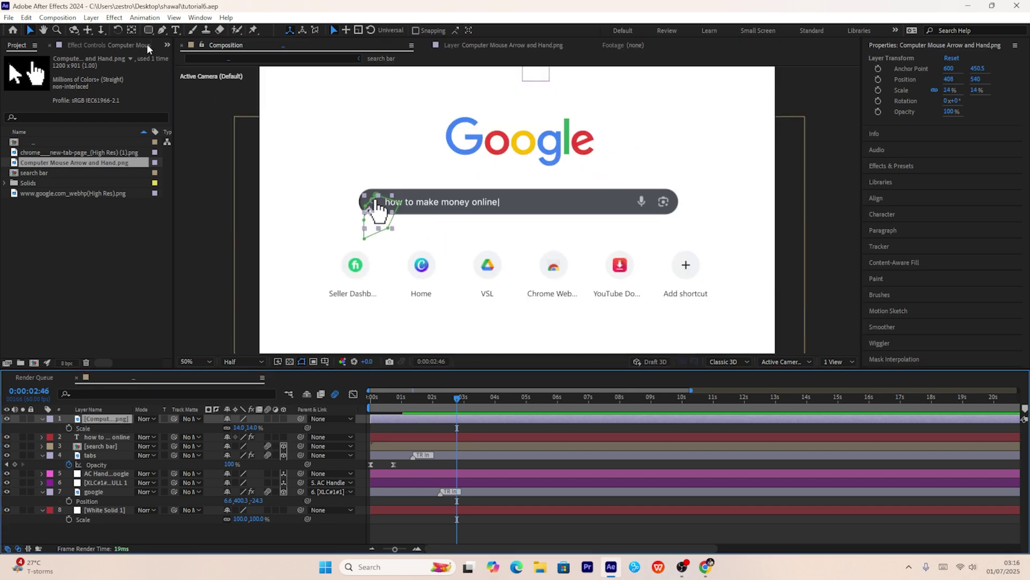
# Move the hand cursor layer's anchor point onto the visible hand and position the hand beside the search icon
pyautogui.click(132, 30)
pyautogui.moveTo(369, 210); pyautogui.dragTo(378, 211)
pyautogui.press('v')
pyautogui.scroll(-1, 360, 344)
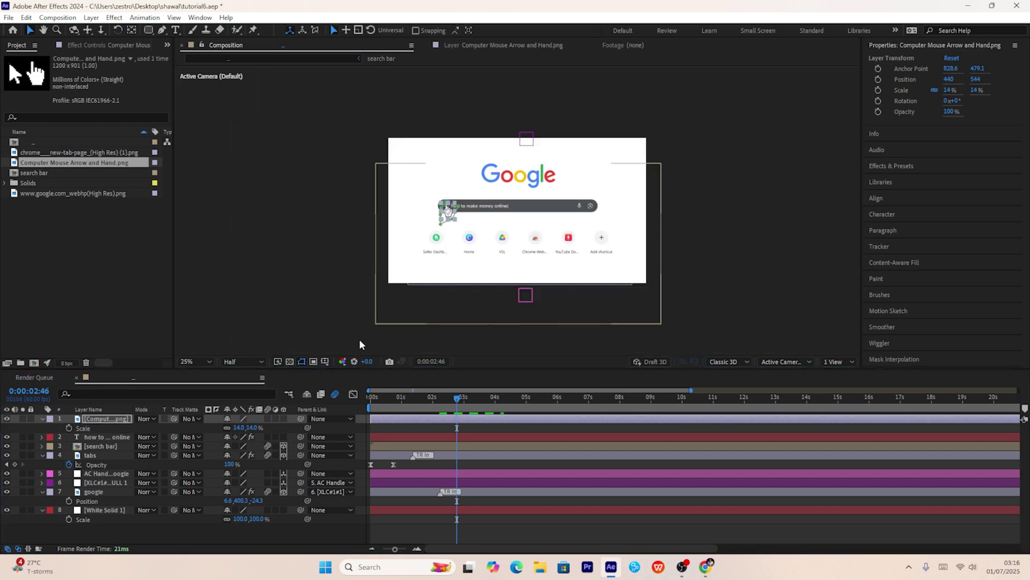
# Keyframe the hand cursor's scale from 14% at 0:00:02:46 to 11% at 0:00:03:09 and enable motion blur for the layer
pyautogui.click(68, 427)
pyautogui.moveTo(457, 400); pyautogui.dragTo(468, 402)
pyautogui.click(268, 418)
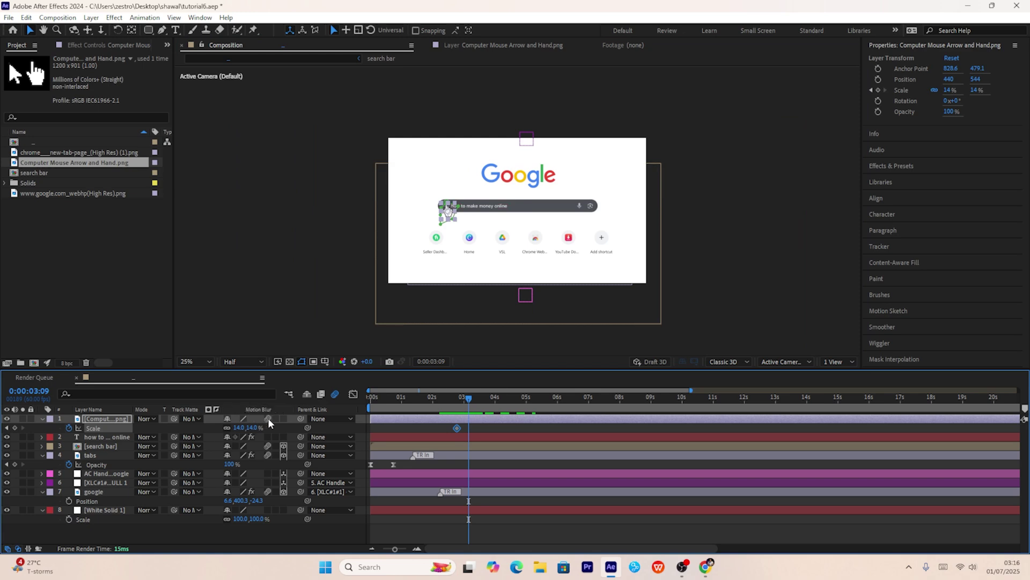
pyautogui.moveTo(250, 428); pyautogui.dragTo(246, 427)
pyautogui.scroll(1, 436, 237)
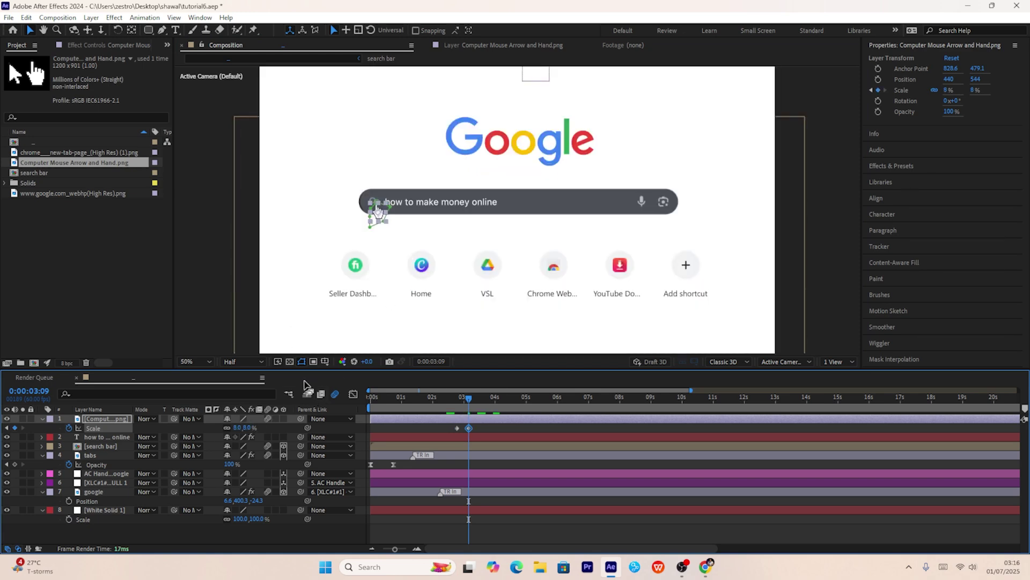
pyautogui.click(237, 428)
pyautogui.write('11')
pyautogui.press('Return')
# Copy the hand cursor's first scale keyframe to 0:00:03:35 to finish the click motion
pyautogui.moveTo(422, 400); pyautogui.dragTo(457, 430)
pyautogui.click(457, 427)
pyautogui.hotkey('ctrl', 'c')
pyautogui.hotkey('ctrl', 'v')
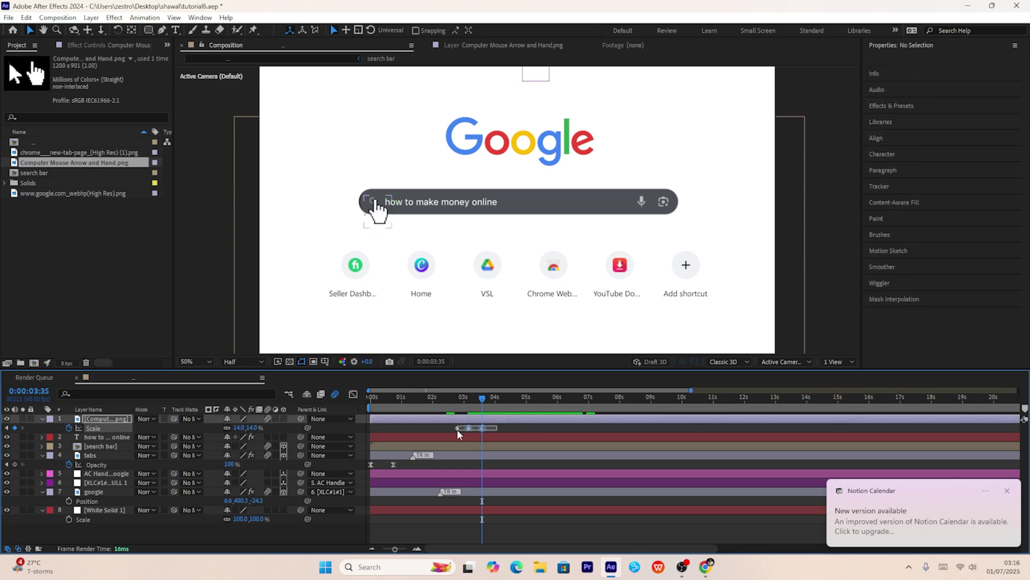
# Reshape the hand cursor's scale speed curves so both changes start fast and ease out slowly, and preview the click
pyautogui.hotkey('shift', 'F3')
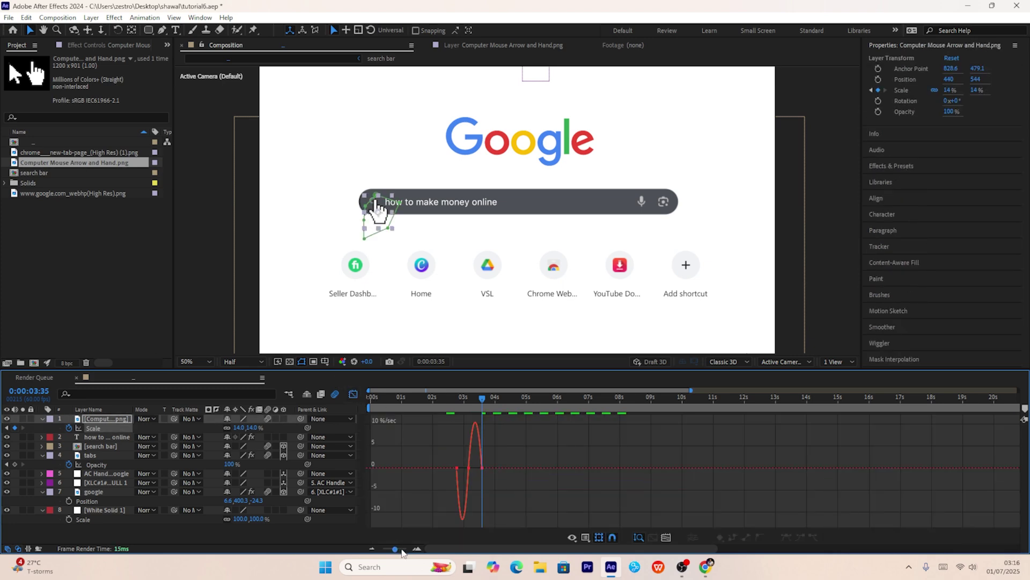
pyautogui.moveTo(401, 551); pyautogui.dragTo(406, 552)
pyautogui.moveTo(720, 451); pyautogui.dragTo(546, 479)
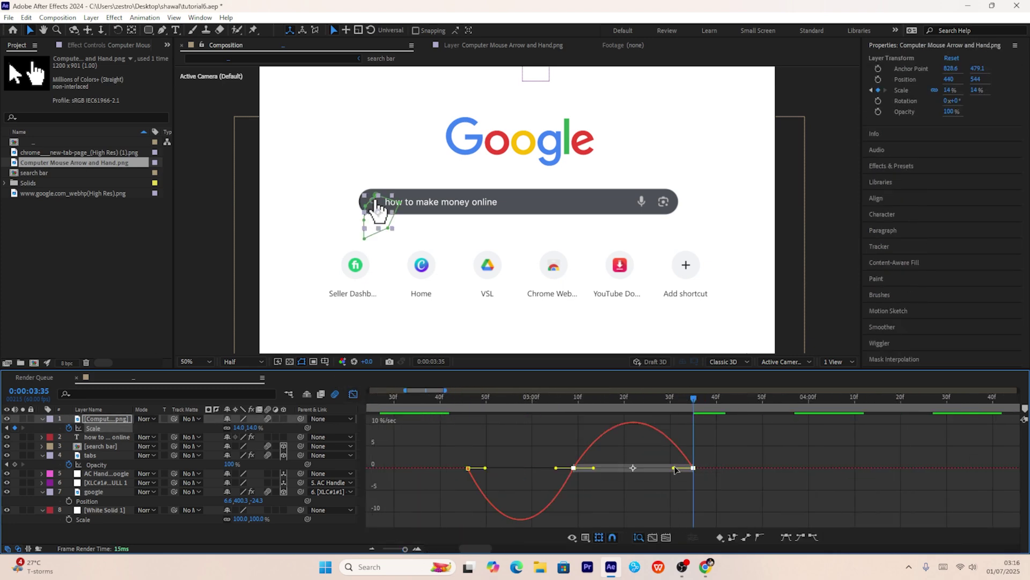
pyautogui.moveTo(675, 470); pyautogui.dragTo(633, 468)
pyautogui.click(454, 397)
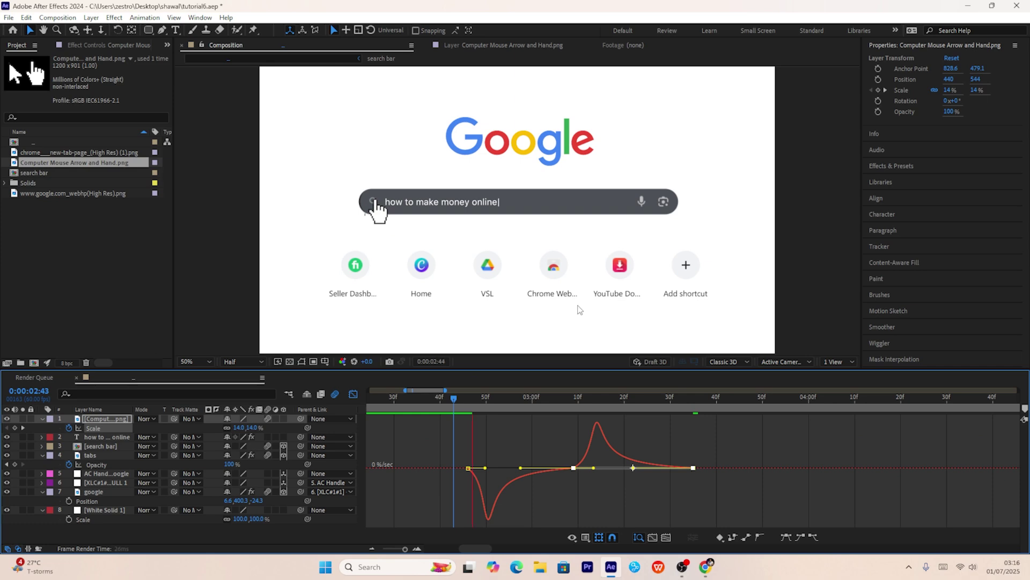
pyautogui.press('space')
pyautogui.press('space')
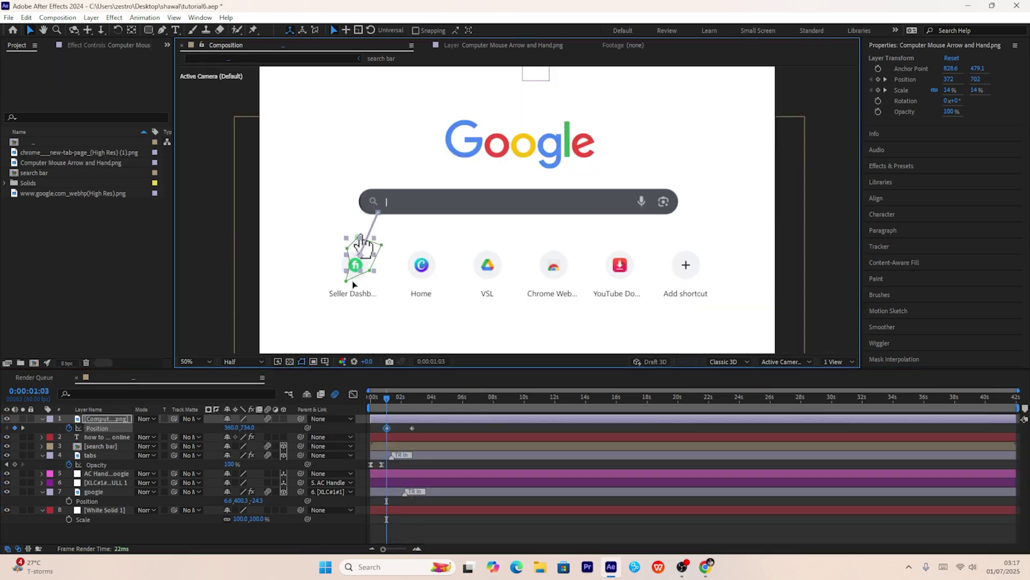
# Keyframe the hand cursor's start position at 160, 1204 below the page at 0:00:01:03, curve its motion path and preview it
pyautogui.moveTo(346, 239); pyautogui.dragTo(316, 354)
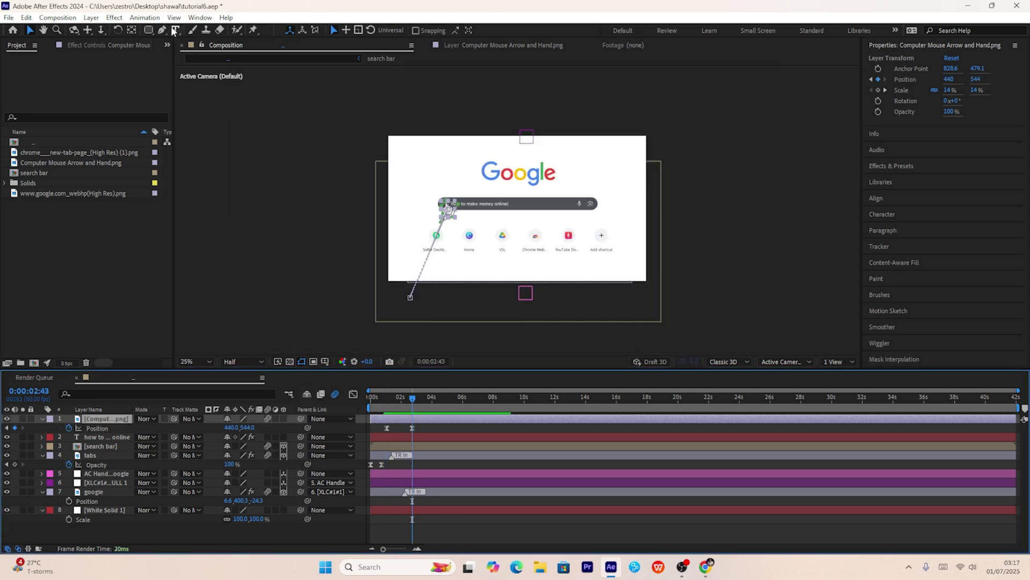
pyautogui.press('g')
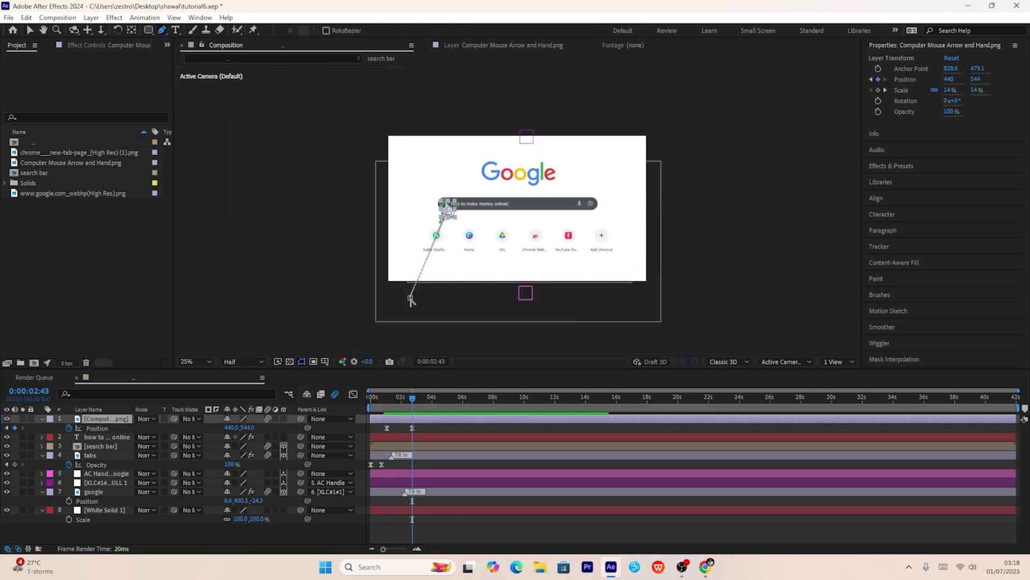
pyautogui.moveTo(411, 300); pyautogui.dragTo(491, 290)
pyautogui.click(29, 29)
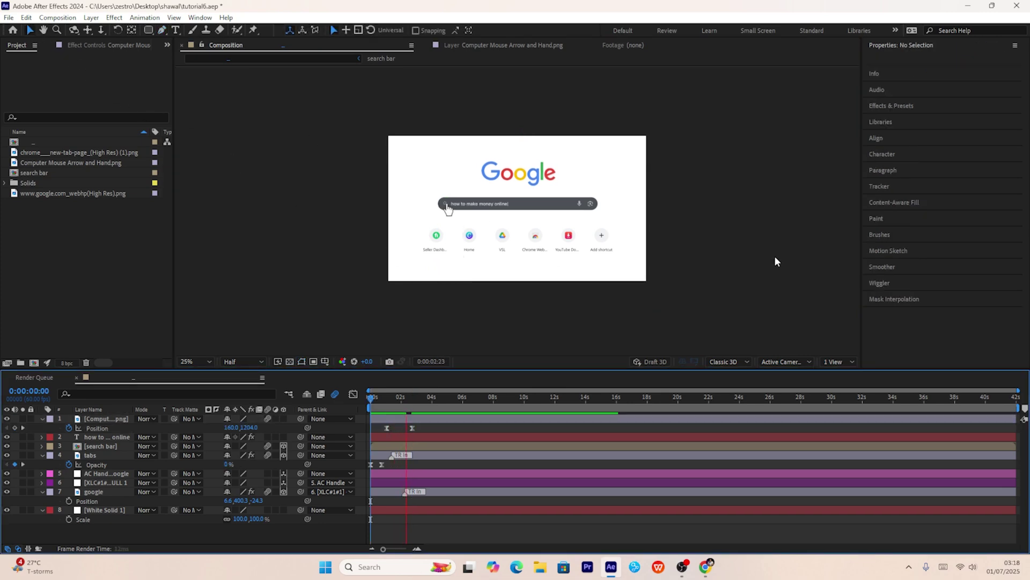
pyautogui.press('space')
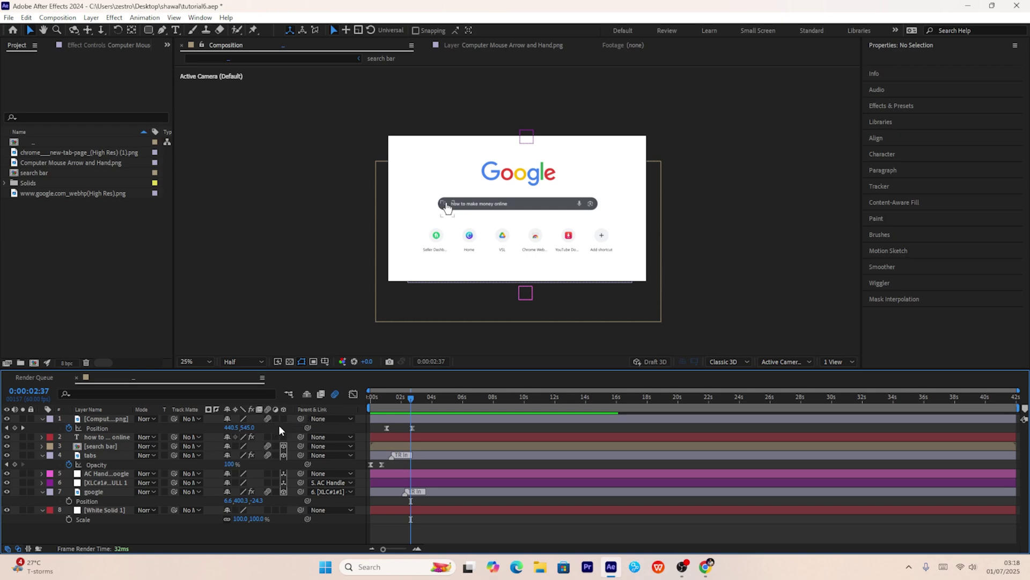
# Enable motion blur for the text layer, both null layers and the white solid
pyautogui.click(268, 437)
pyautogui.click(268, 473)
pyautogui.click(268, 482)
pyautogui.click(268, 510)
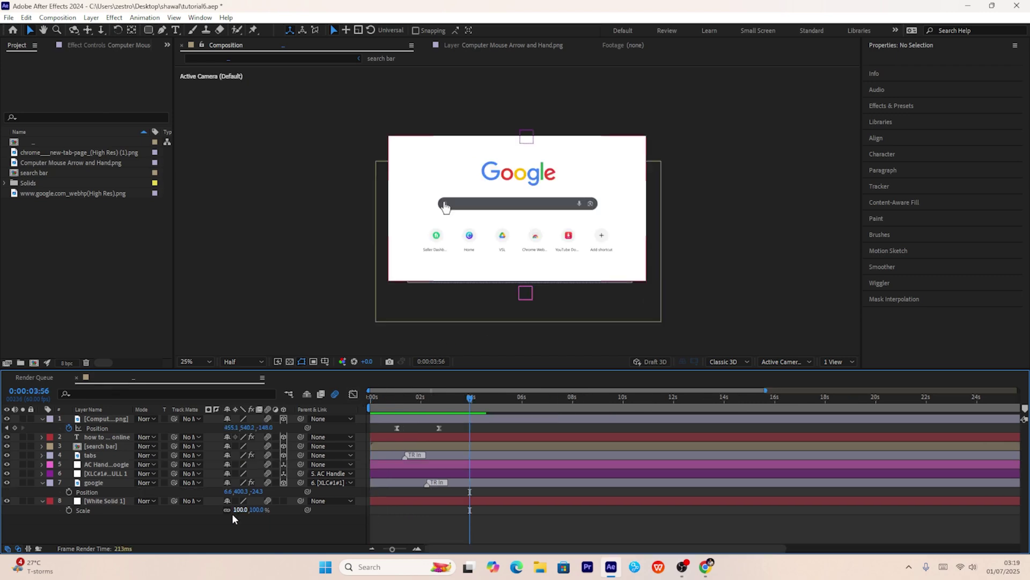
# Add a one-node camera named Camera 1 with a 66.67 mm focal length to the composition
pyautogui.rightClick(197, 528)
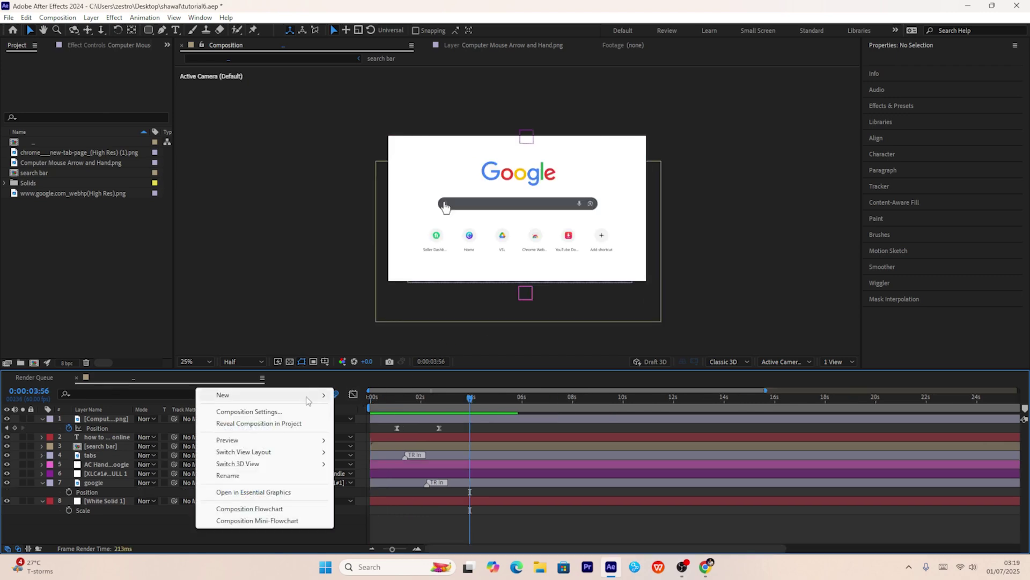
pyautogui.moveTo(308, 401)
pyautogui.click(364, 446)
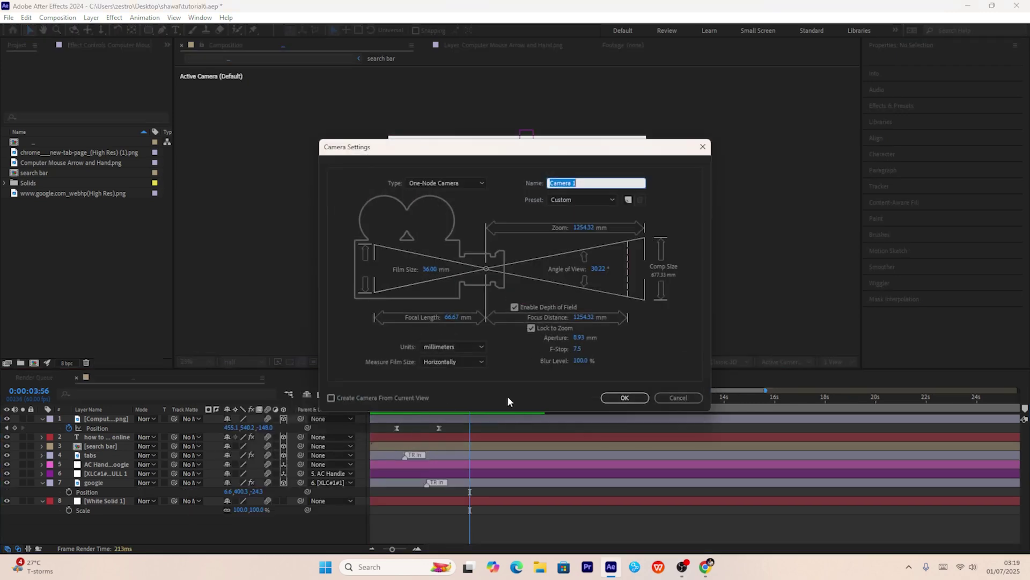
pyautogui.click(617, 397)
# Add a null object to the composition above the camera
pyautogui.rightClick(165, 534)
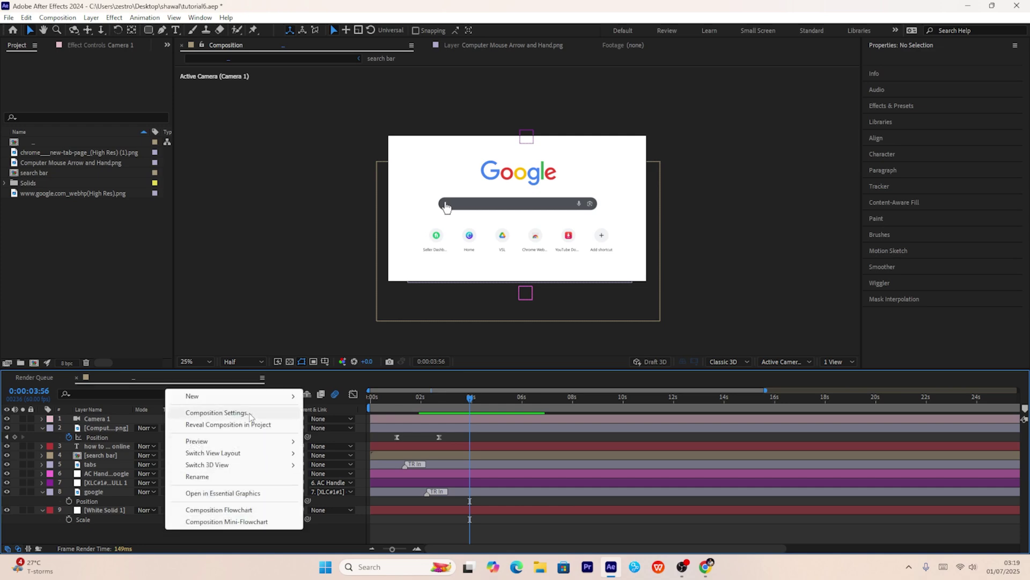
pyautogui.moveTo(276, 403)
pyautogui.click(349, 454)
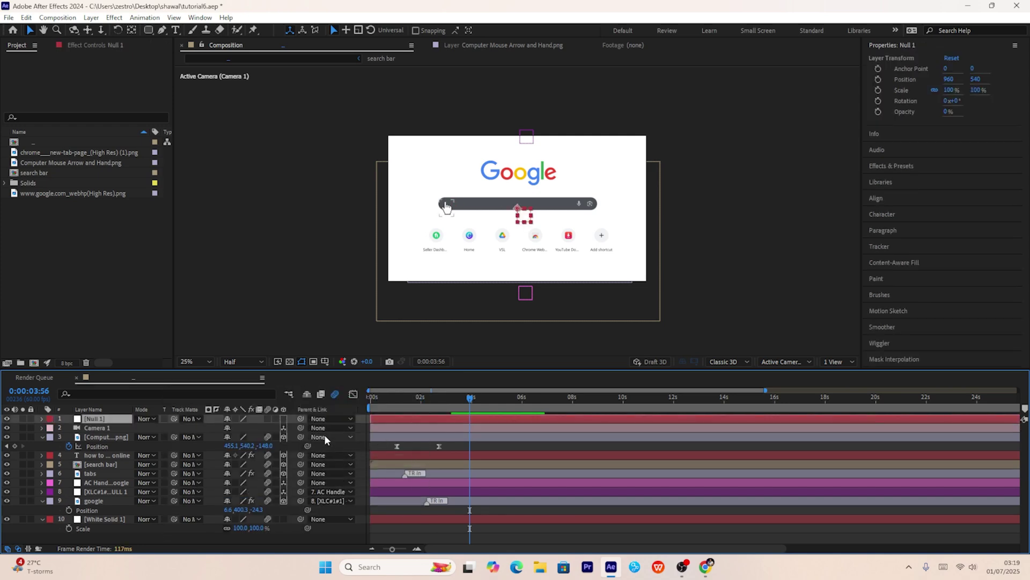
# Parent Camera 1 to Null 1 and make the null a 3D layer
pyautogui.click(320, 428)
pyautogui.click(341, 310)
pyautogui.click(283, 418)
# Keyframe Null 1's Z position from -441 at the start to 22 at 0:00:03:39 and preview the camera move
pyautogui.press('Home')
pyautogui.hotkey('alt', 'shift', 'p')
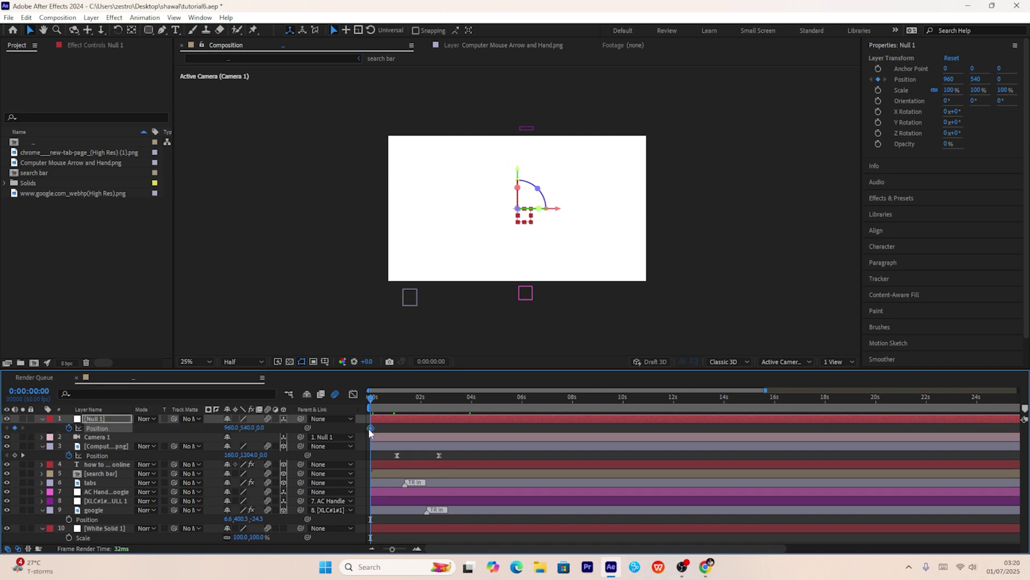
pyautogui.click(449, 402)
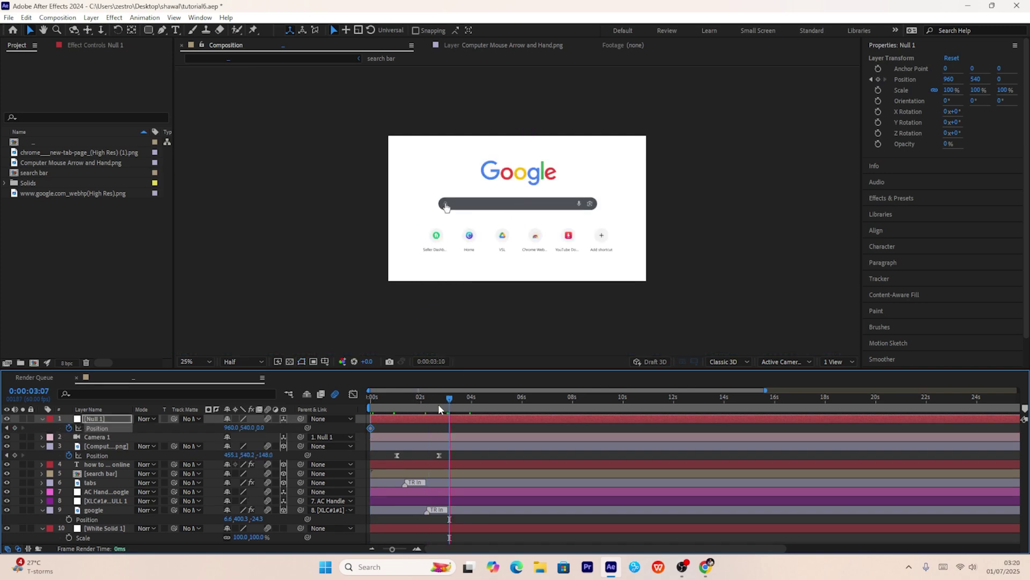
pyautogui.moveTo(438, 408)
pyautogui.mouseDown()
pyautogui.moveTo(425, 401)
pyautogui.moveTo(439, 408)
pyautogui.mouseUp()
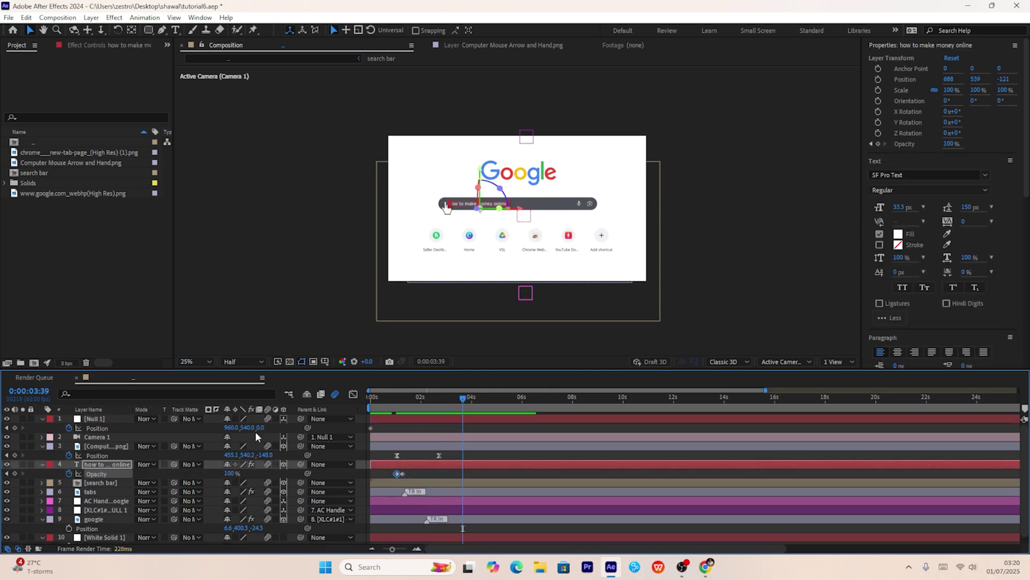
pyautogui.moveTo(260, 428); pyautogui.dragTo(272, 429)
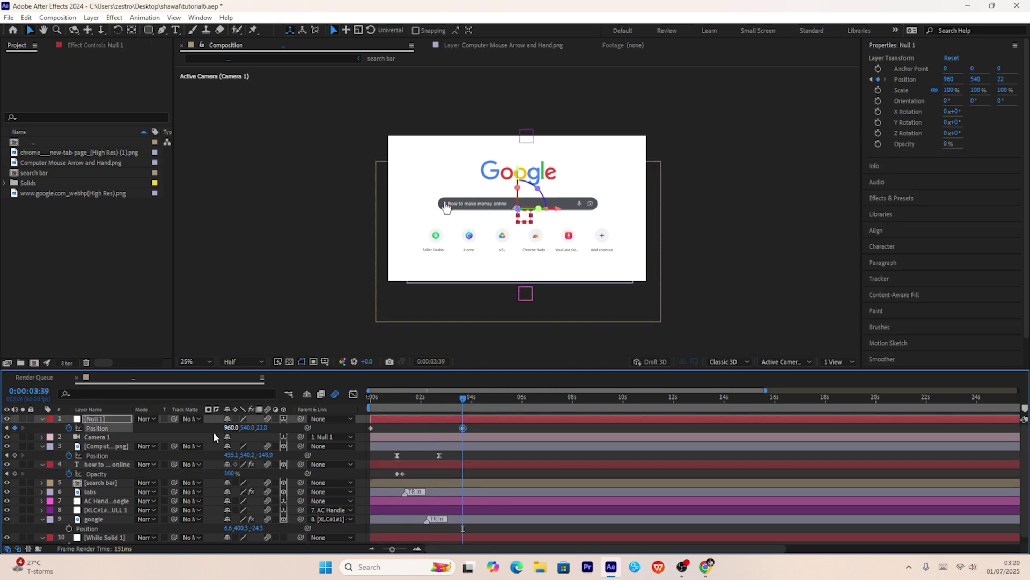
pyautogui.click(7, 427)
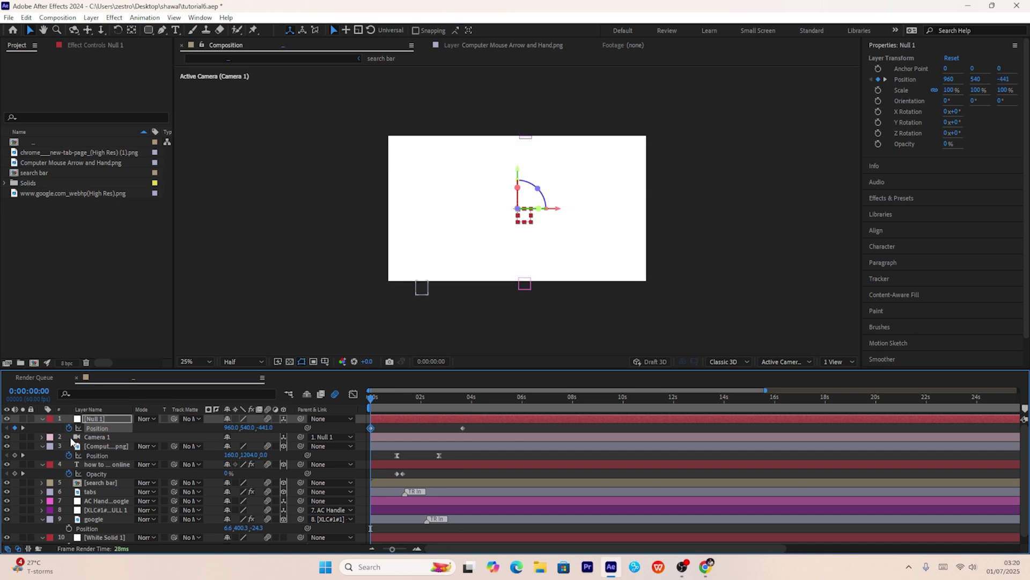
pyautogui.press('space')
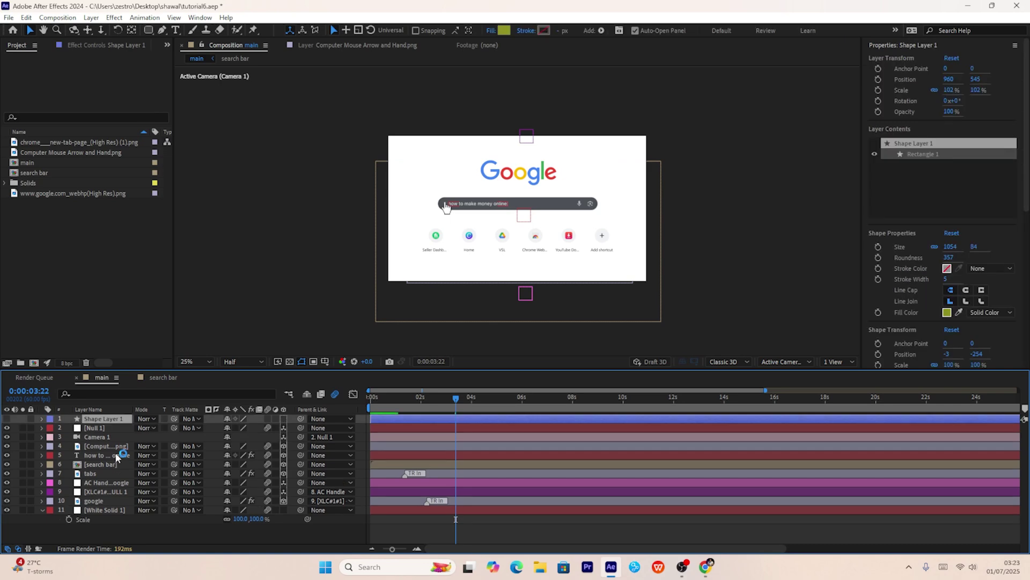
# Copy Shape Layer 1 from the search bar composition into main, make it visible and turn it into a 3D layer
pyautogui.click(7, 419)
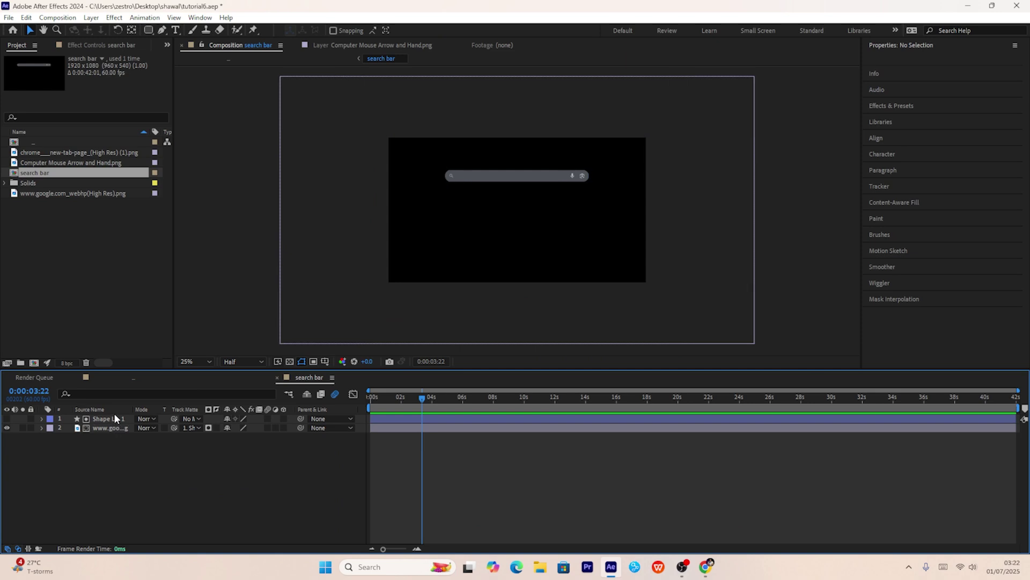
pyautogui.click(115, 419)
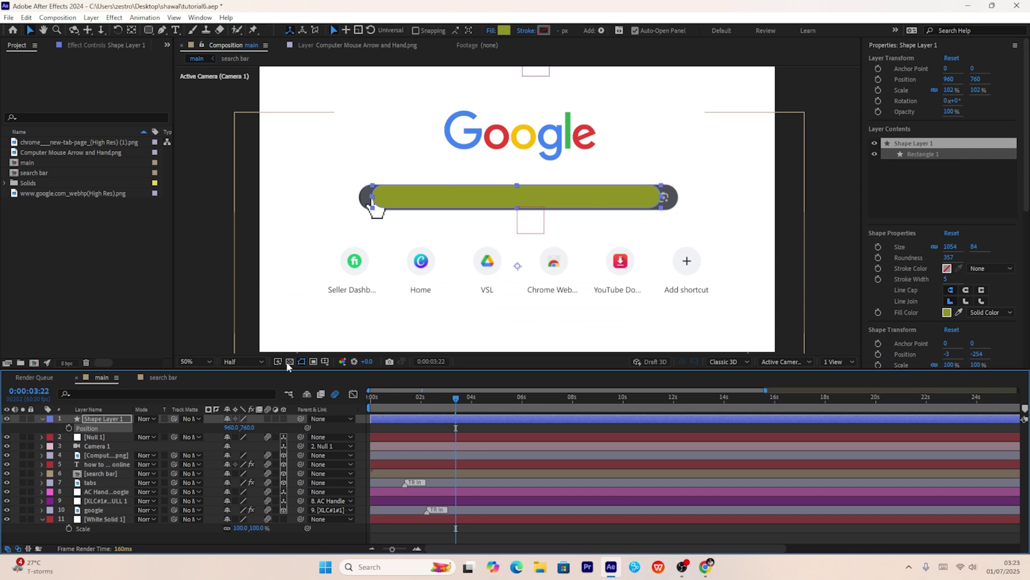
pyautogui.click(284, 418)
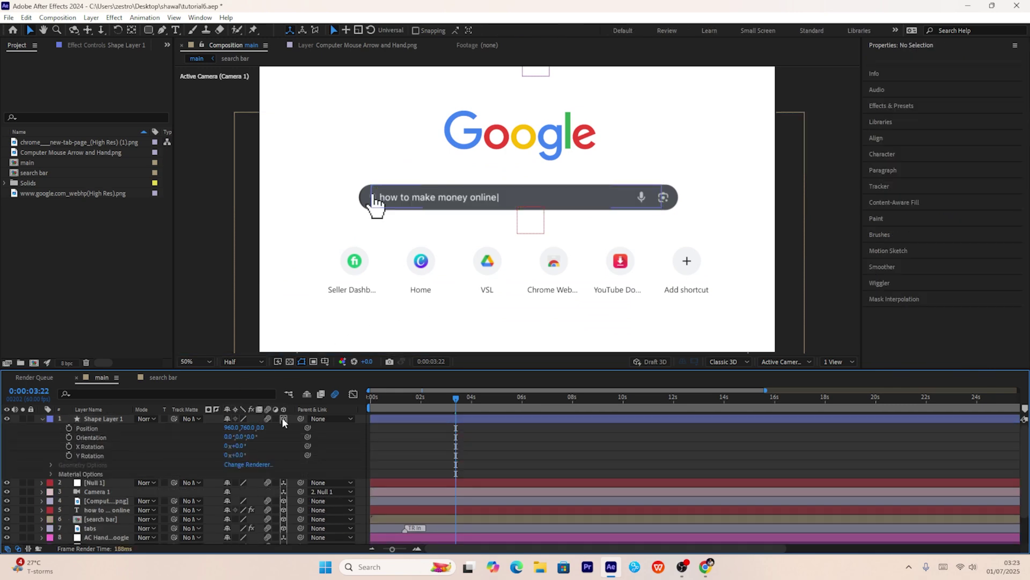
# Centre the shape layer's anchor point on the search bar and place the layer directly below the text layer
pyautogui.moveTo(517, 273); pyautogui.dragTo(511, 199)
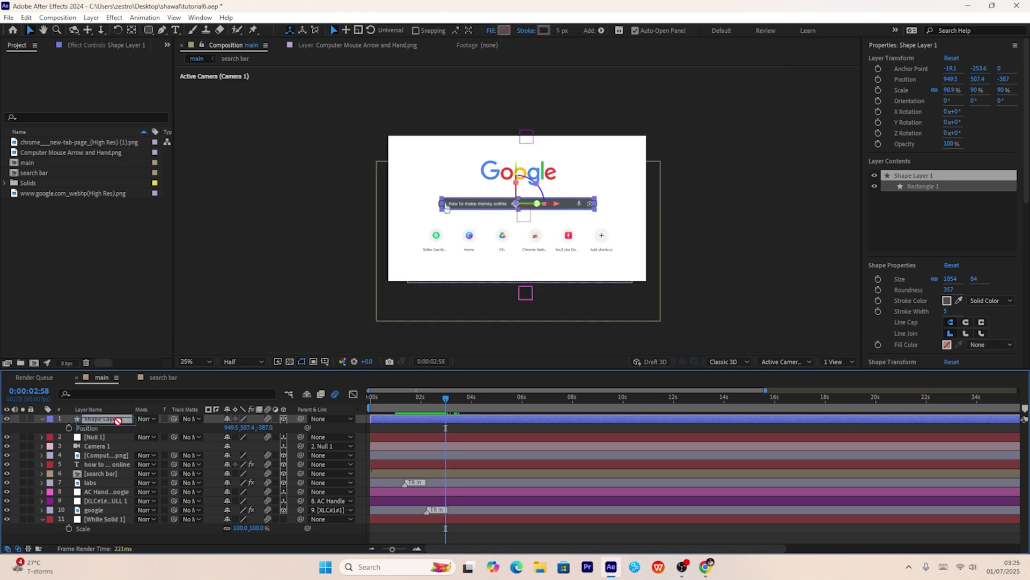
pyautogui.moveTo(118, 420); pyautogui.dragTo(110, 460)
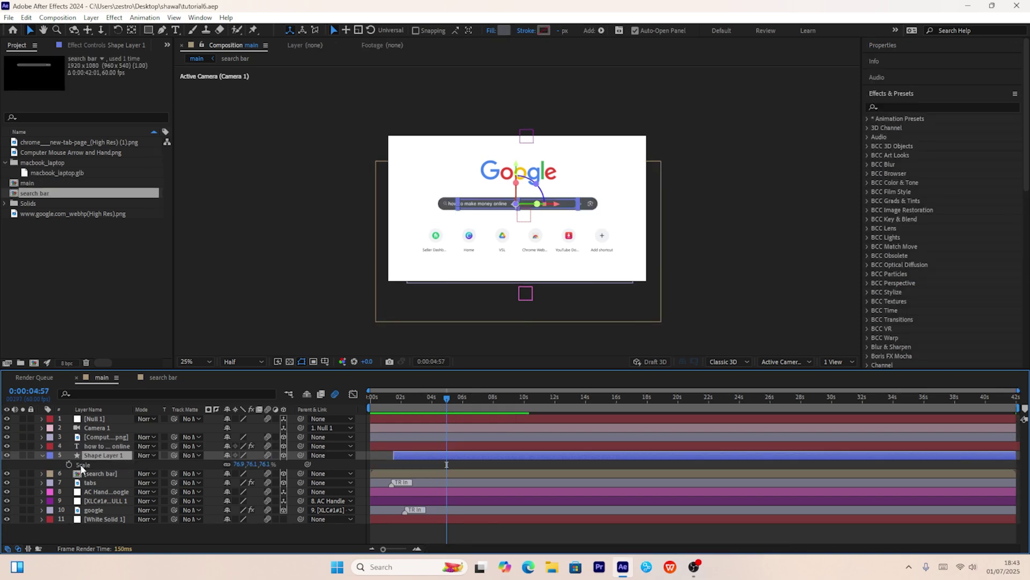
# Keyframe Shape Layer 1's scale from 76.9, 76.1% at 0:00:03:25 up to 1561.9, 1546% at 0:00:04:47
pyautogui.moveTo(415, 398); pyautogui.dragTo(423, 400)
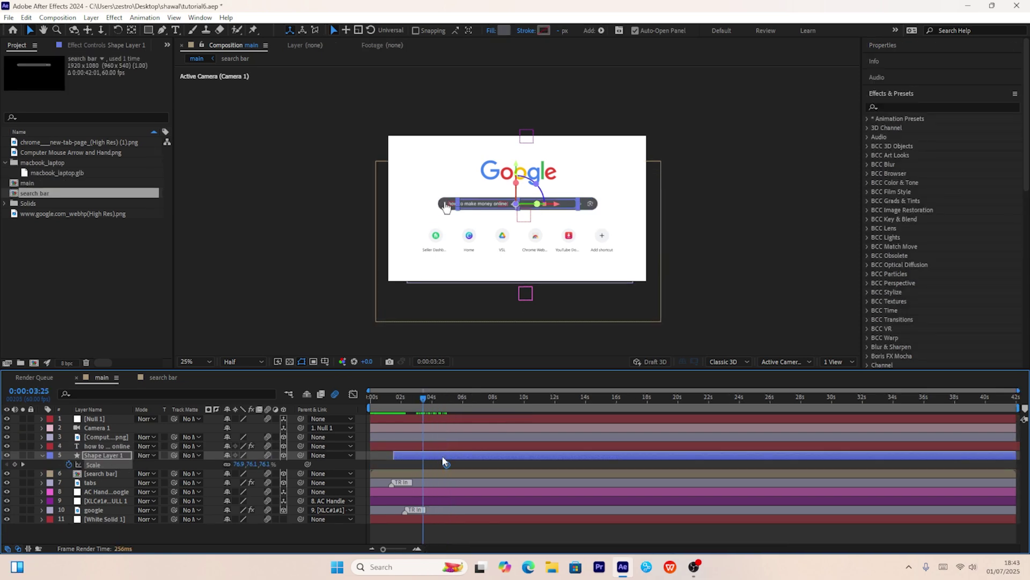
pyautogui.moveTo(446, 464); pyautogui.dragTo(422, 465)
pyautogui.moveTo(423, 400); pyautogui.dragTo(444, 405)
pyautogui.moveTo(256, 458); pyautogui.dragTo(417, 475)
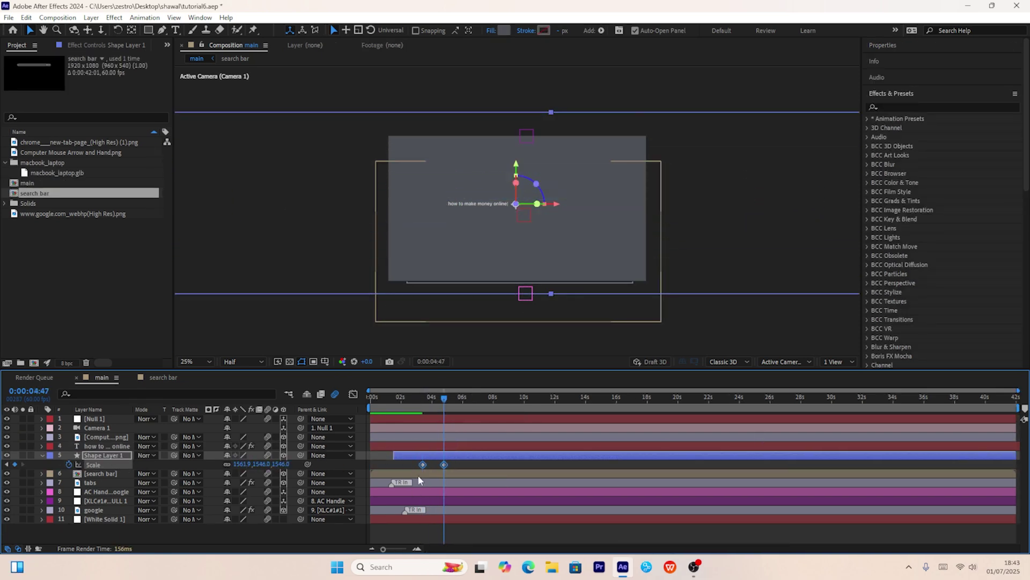
# Shape the scale animation's speed graph into a sharp early peak with a long slow-down and preview it
pyautogui.click(353, 394)
pyautogui.moveTo(443, 523); pyautogui.dragTo(425, 519)
pyautogui.click(423, 398)
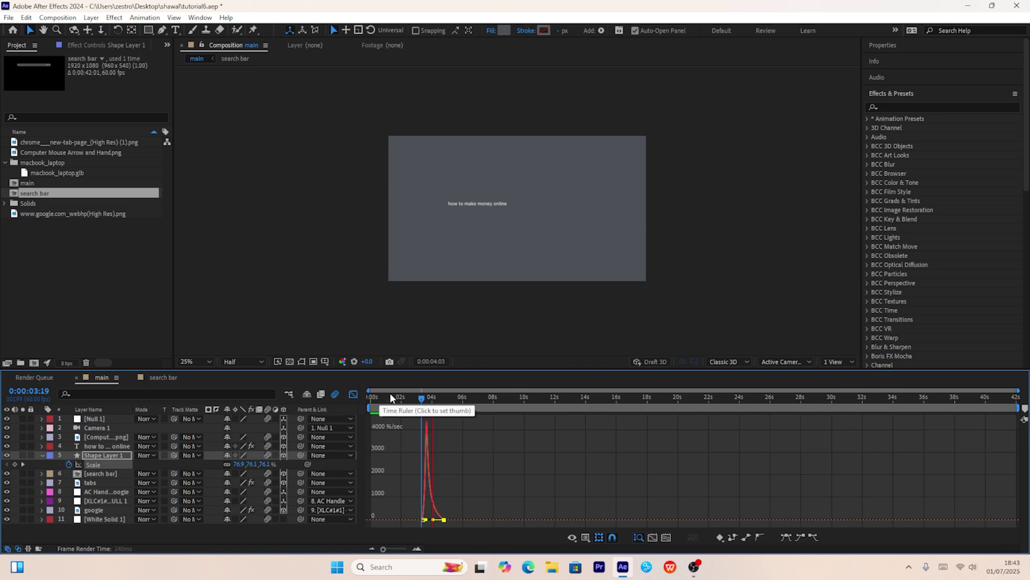
pyautogui.press('space')
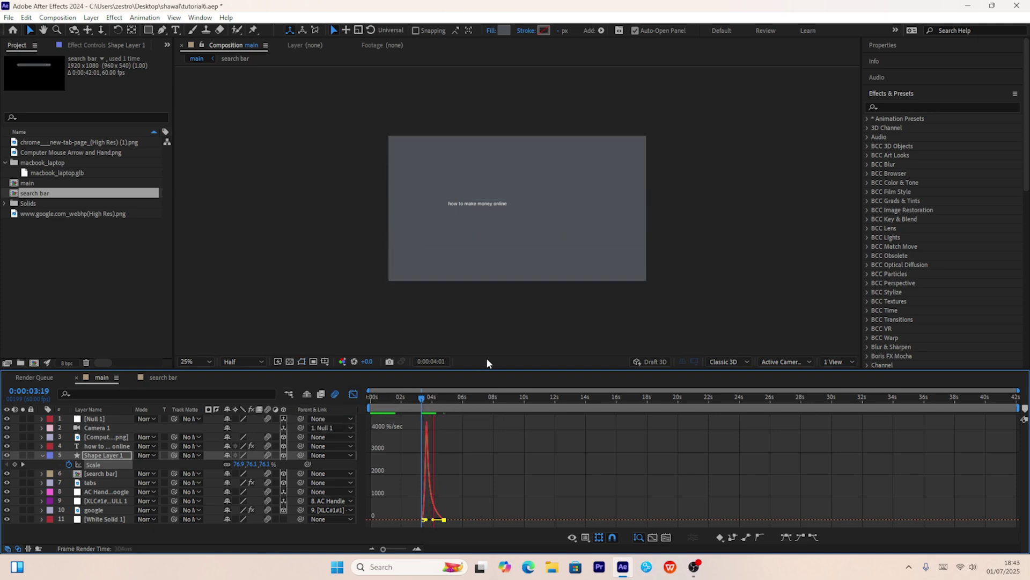
pyautogui.press('space')
pyautogui.click(352, 394)
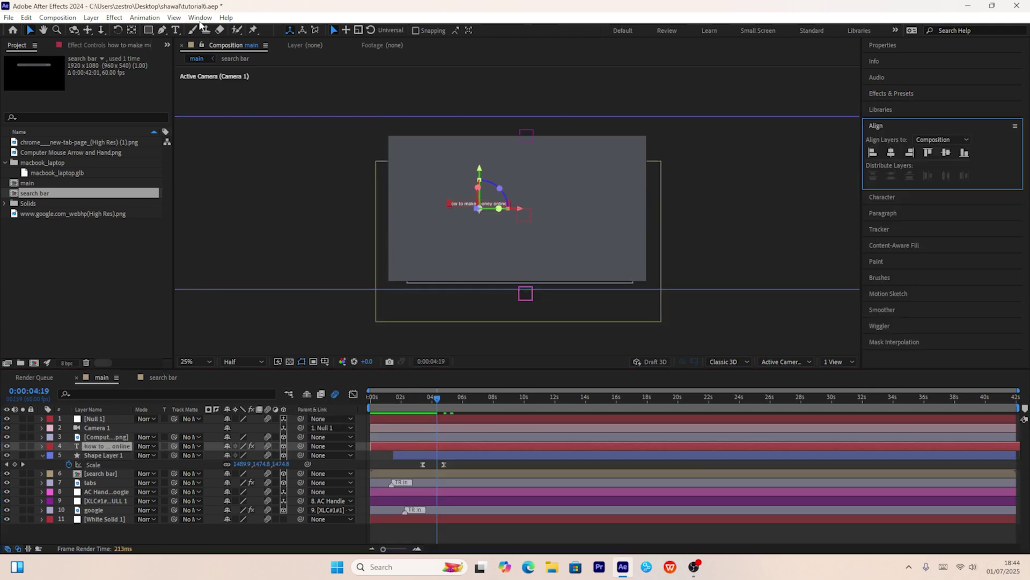
# Apply Animation Composer 3's fade text-layer transition as an Out animation to the search text and preview it
pyautogui.click(199, 17)
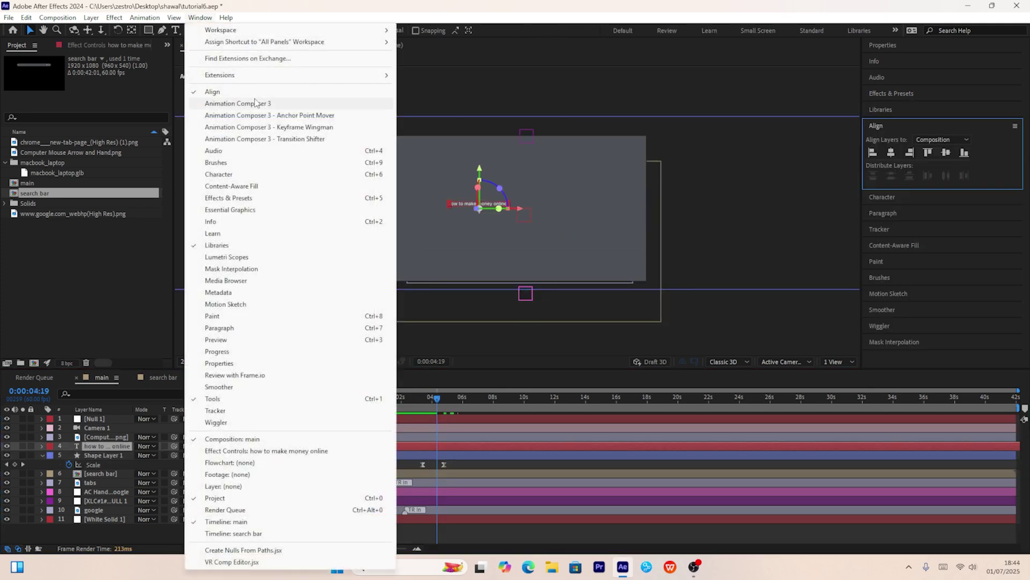
pyautogui.click(231, 168)
pyautogui.click(307, 163)
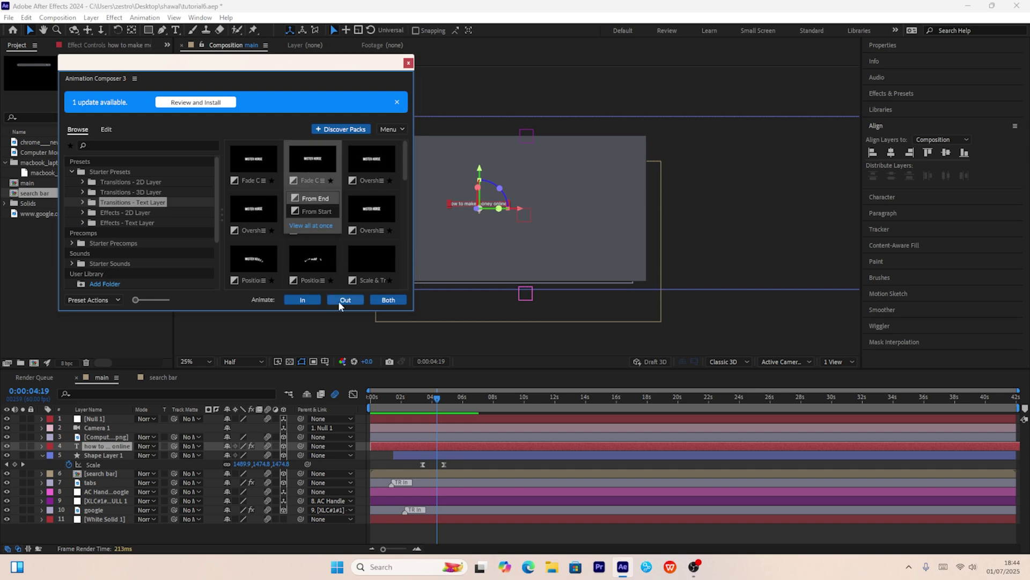
pyautogui.click(338, 300)
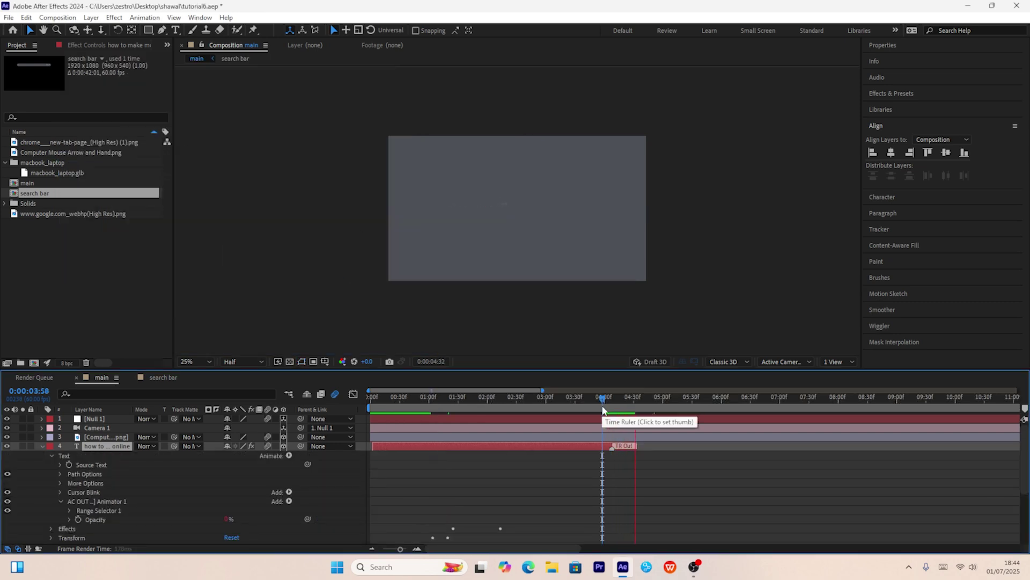
pyautogui.press('space')
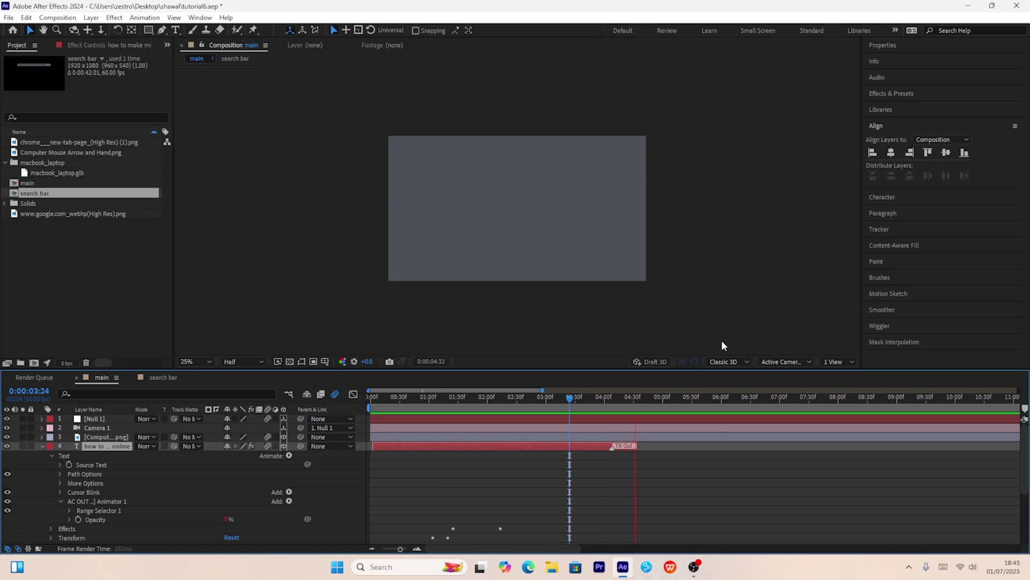
pyautogui.press('space')
pyautogui.click(41, 445)
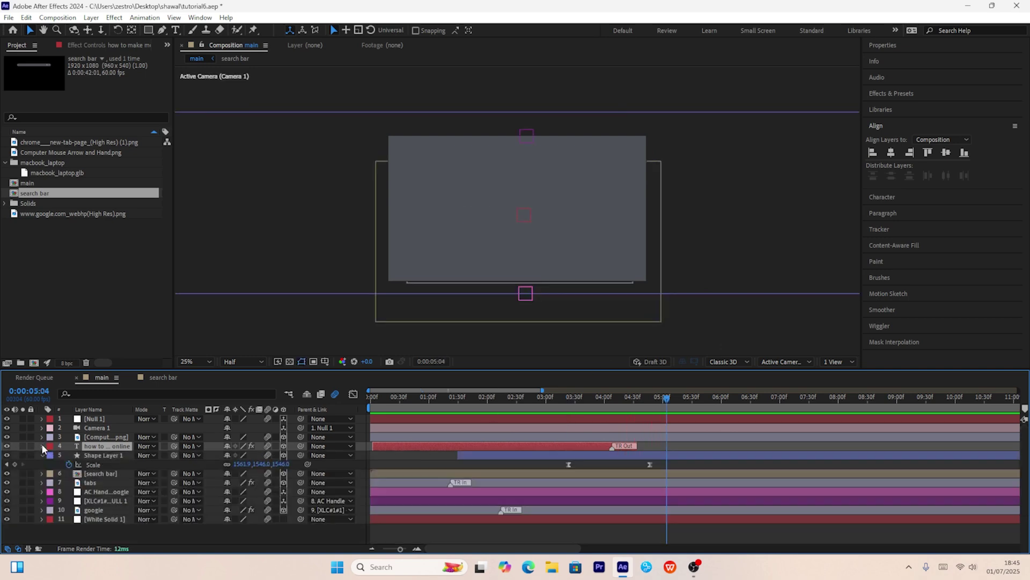
# Split Shape Layer 1 at 0:00:05:04 and move the second part to the top of the layer stack
pyautogui.click(110, 455)
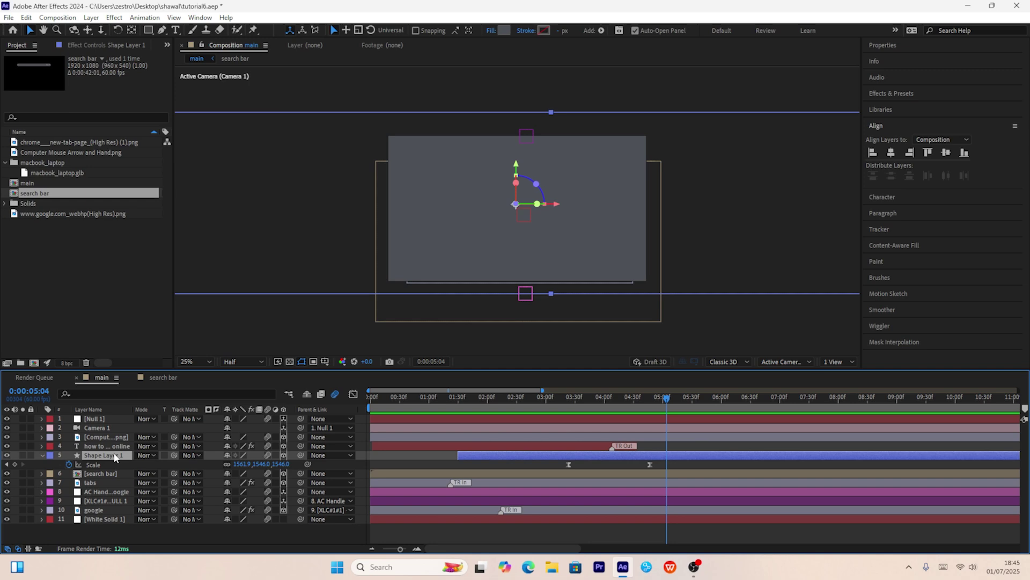
pyautogui.hotkey('ctrl', 'shift', 'd')
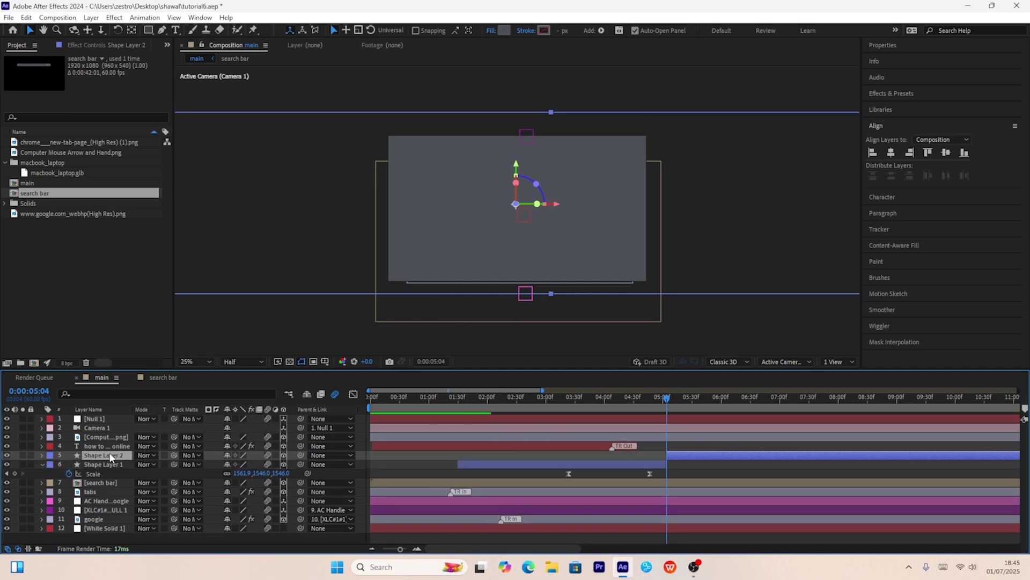
pyautogui.moveTo(110, 457); pyautogui.dragTo(111, 424)
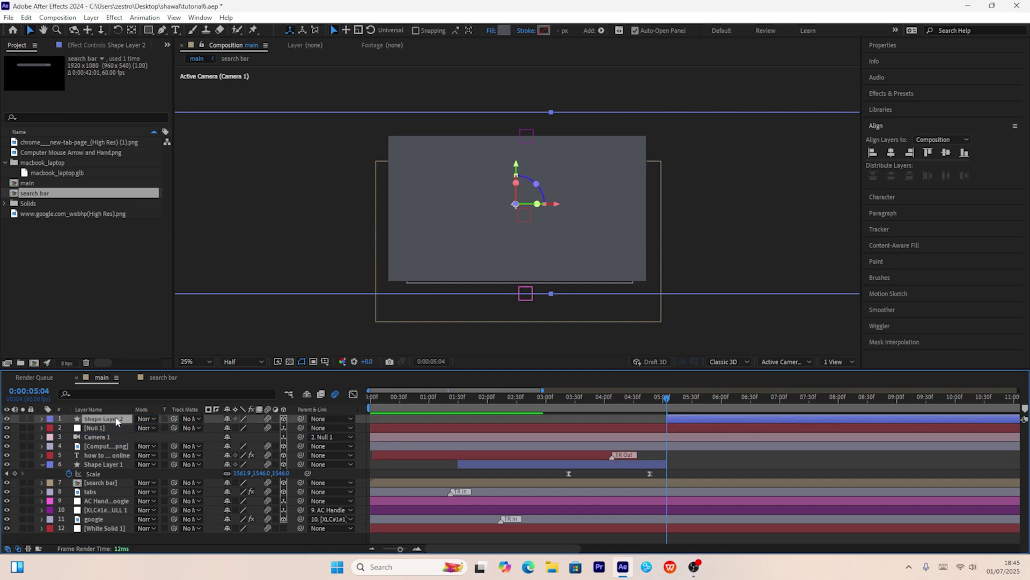
# Pre-compose all layers below Shape Layer 2 as Pre-comp 1, rename the resulting layer main and preview from the start
pyautogui.click(111, 424)
pyautogui.hotkey('ctrl', 'a')
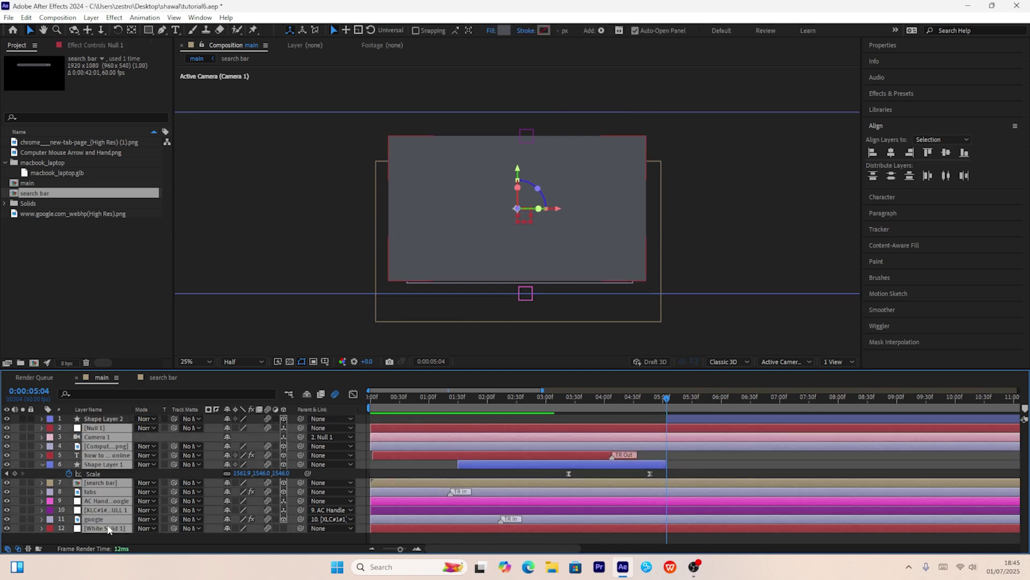
pyautogui.rightClick(112, 511)
pyautogui.click(160, 453)
pyautogui.press('Return')
pyautogui.press('Return')
pyautogui.write('m')
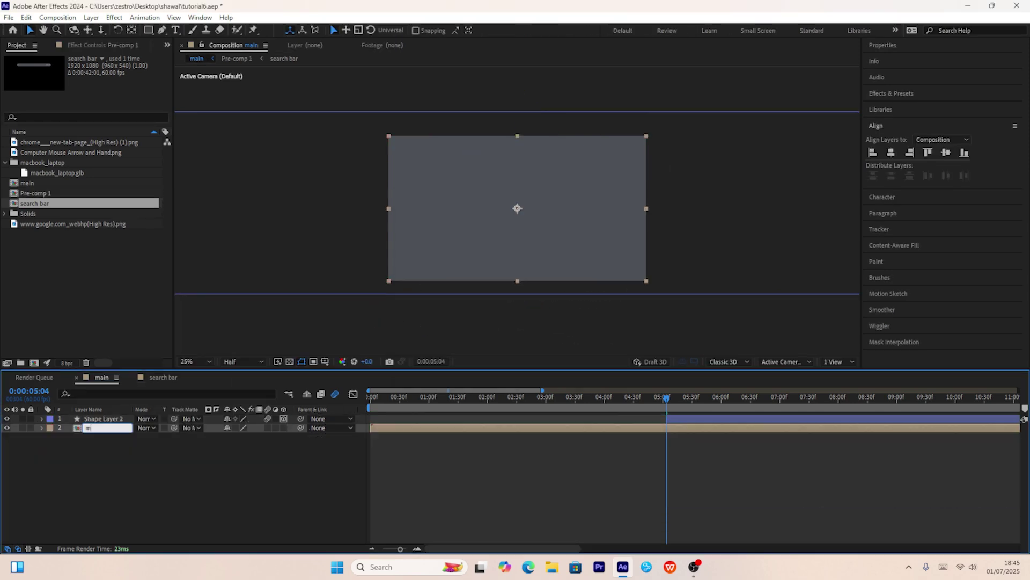
pyautogui.write('ain')
pyautogui.click(194, 469)
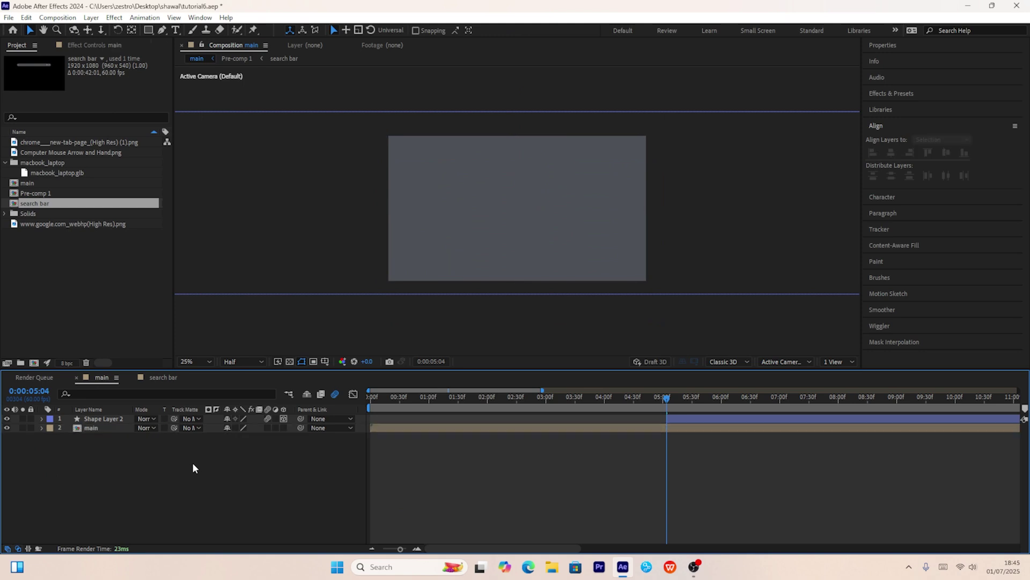
pyautogui.press('space')
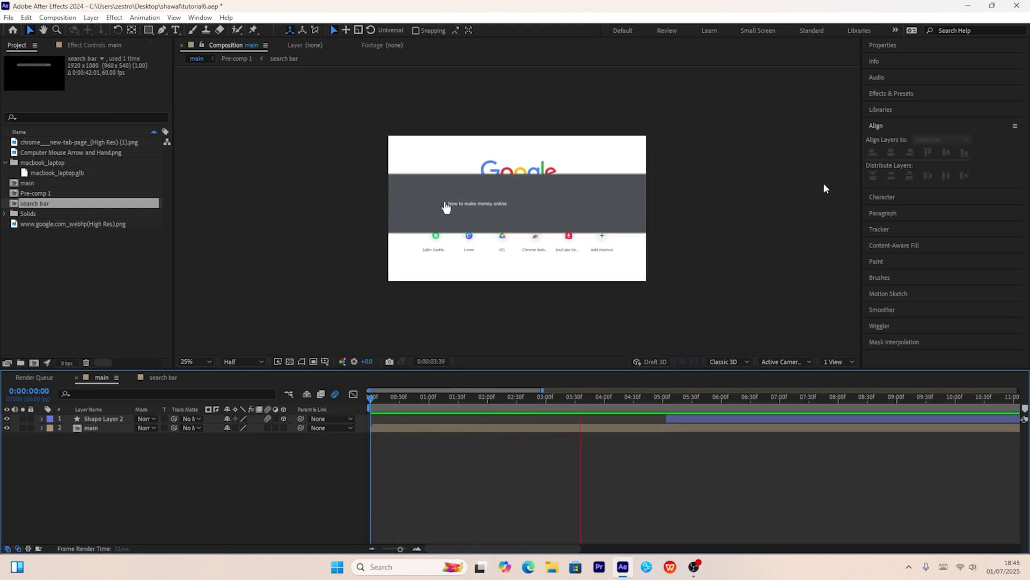
pyautogui.press('space')
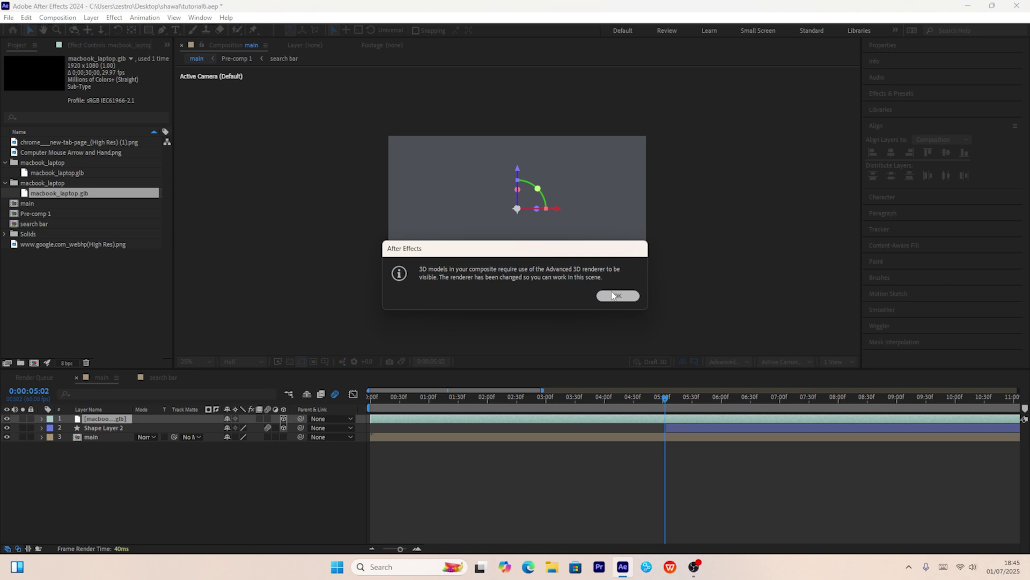
# Import the macbook_laptop.glb 3D model and add it above Shape Layer 2 with an object scale of 100%
pyautogui.click(613, 296)
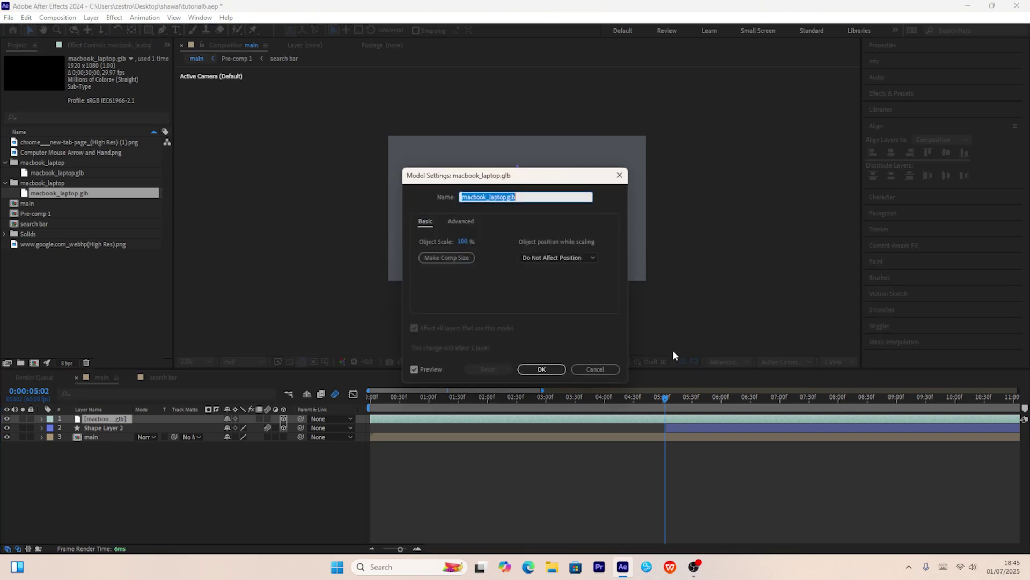
pyautogui.click(561, 369)
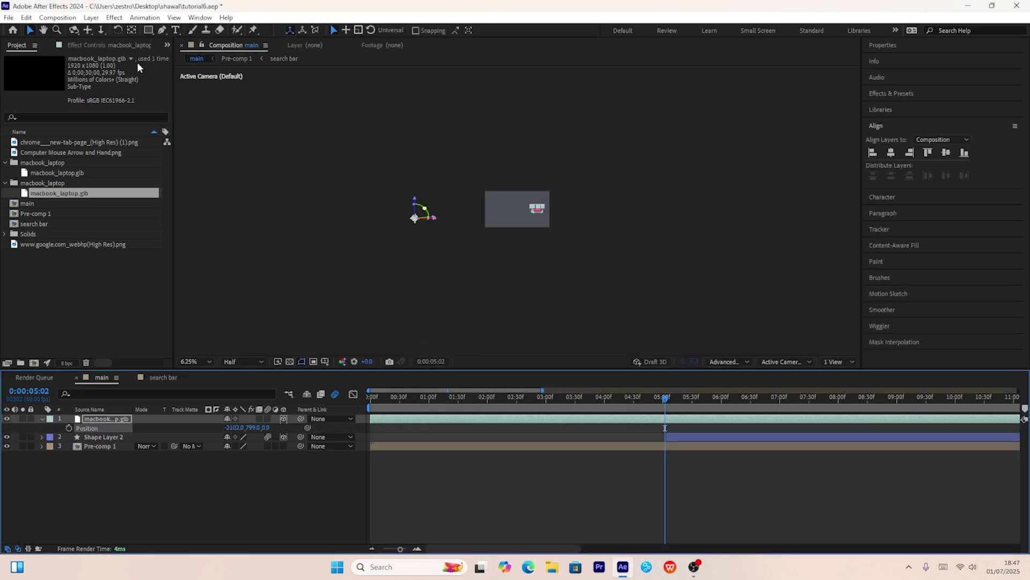
# Centre the laptop model's anchor point on its body, testing the pivot by turning its Z rotation
pyautogui.click(133, 31)
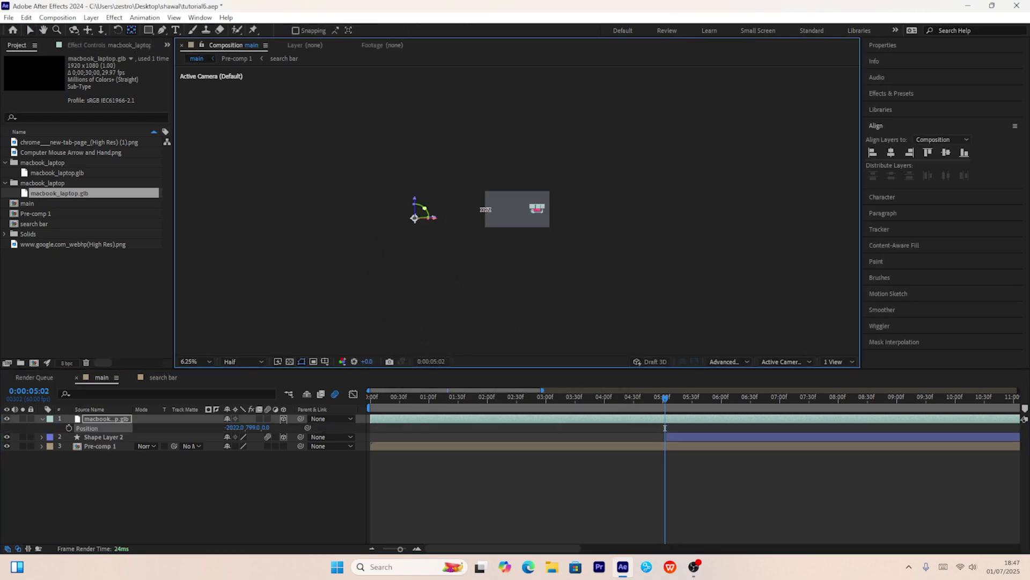
pyautogui.moveTo(414, 218); pyautogui.dragTo(537, 210)
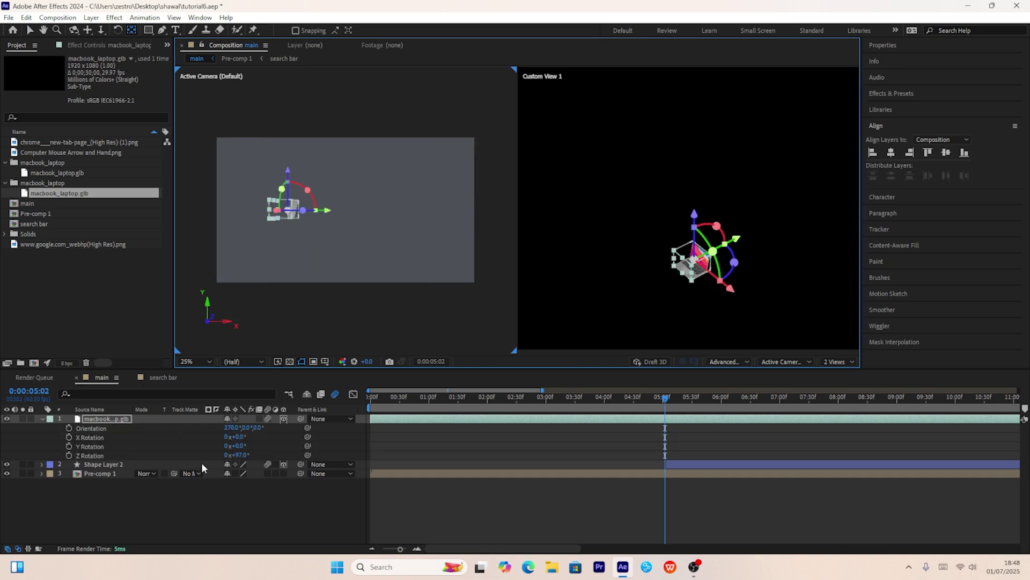
pyautogui.moveTo(241, 455); pyautogui.dragTo(187, 454)
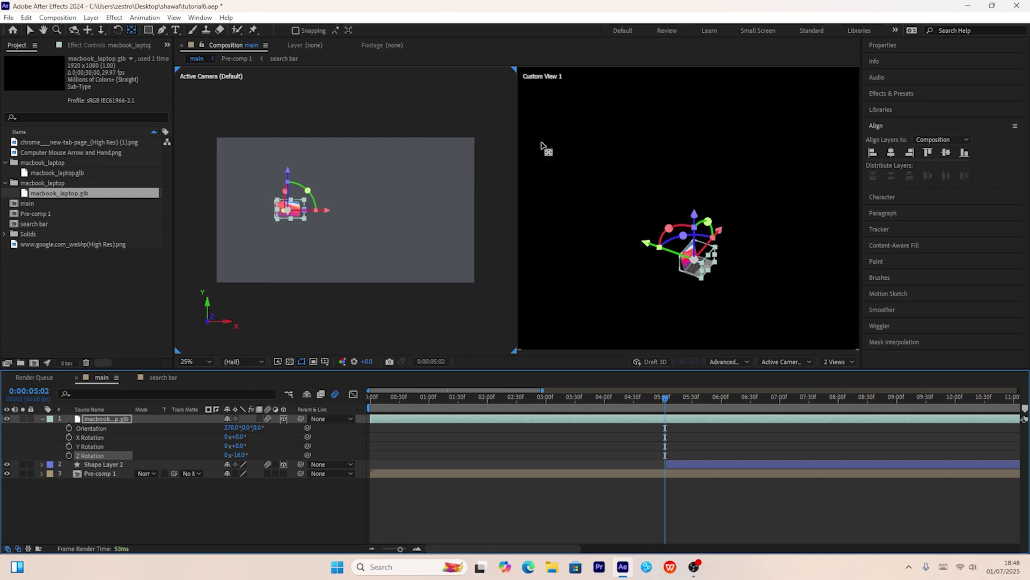
pyautogui.click(837, 362)
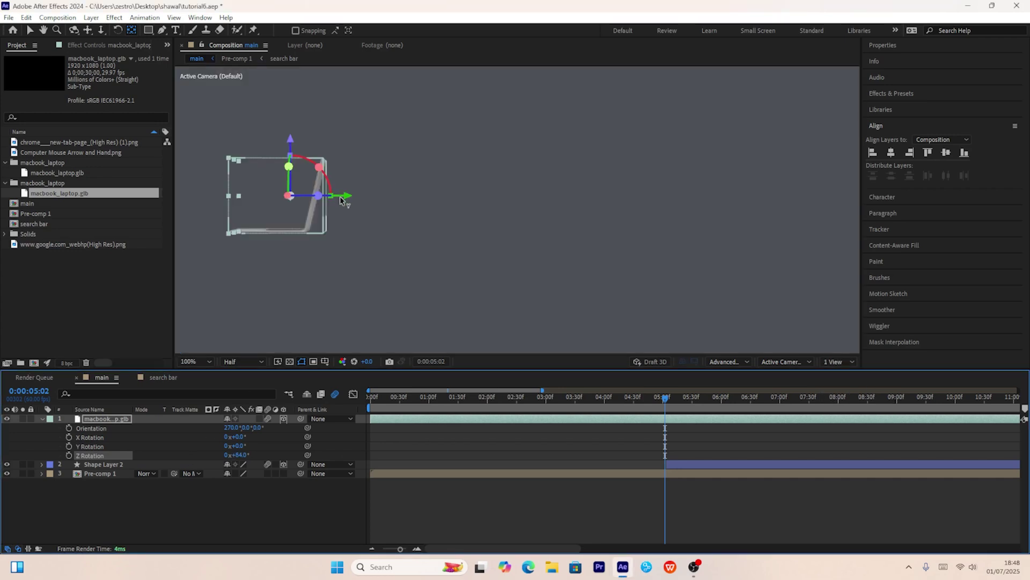
pyautogui.moveTo(347, 197); pyautogui.dragTo(367, 200)
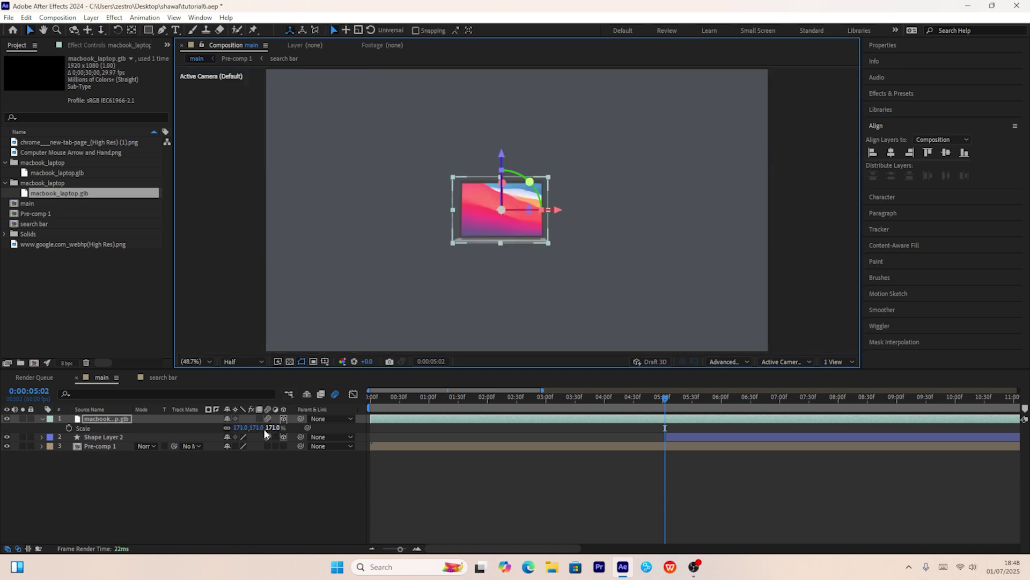
# Scale the laptop model to 489% and place it facing forward in the middle of the frame
pyautogui.moveTo(256, 428); pyautogui.dragTo(430, 427)
pyautogui.moveTo(438, 289); pyautogui.dragTo(443, 271)
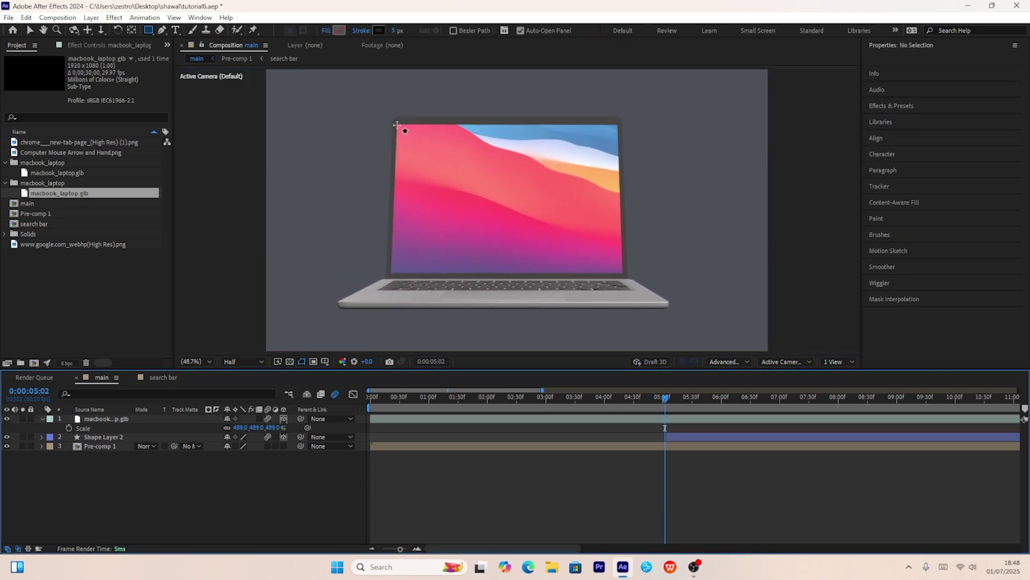
# Draw a rectangle about 858 by 565 px over the laptop's display with no stroke and a white FFFFFF fill
pyautogui.moveTo(397, 125)
pyautogui.mouseDown()
pyautogui.moveTo(434, 240)
pyautogui.moveTo(622, 272)
pyautogui.mouseUp()
pyautogui.click(360, 30)
pyautogui.click(460, 251)
pyautogui.click(497, 313)
pyautogui.click(339, 30)
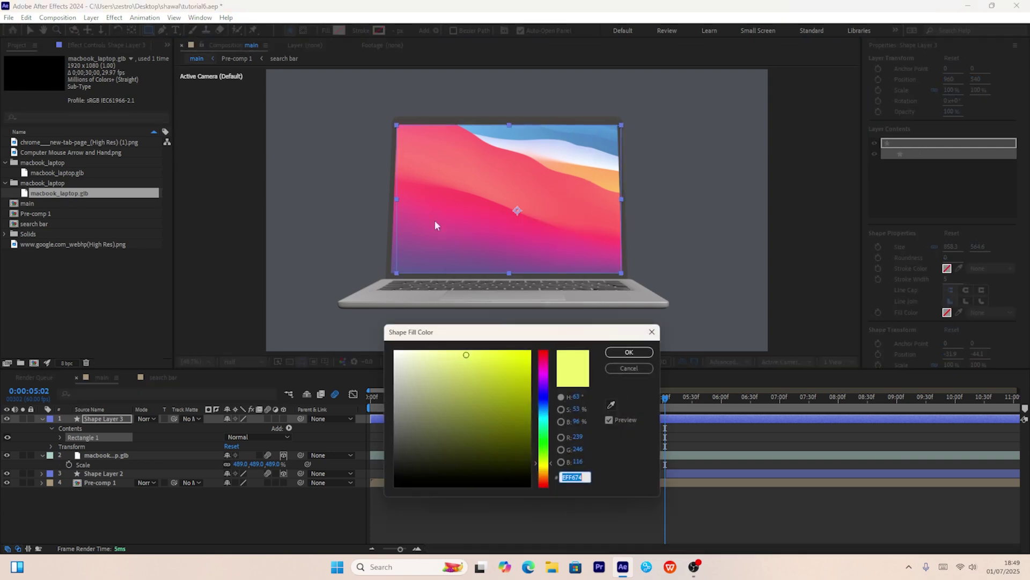
pyautogui.moveTo(446, 426); pyautogui.dragTo(393, 349)
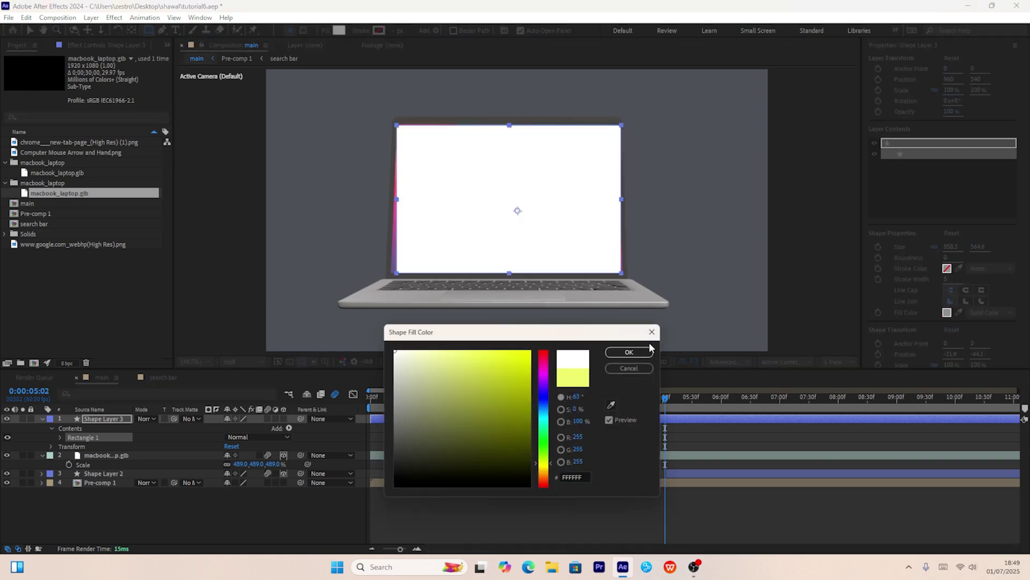
pyautogui.click(621, 352)
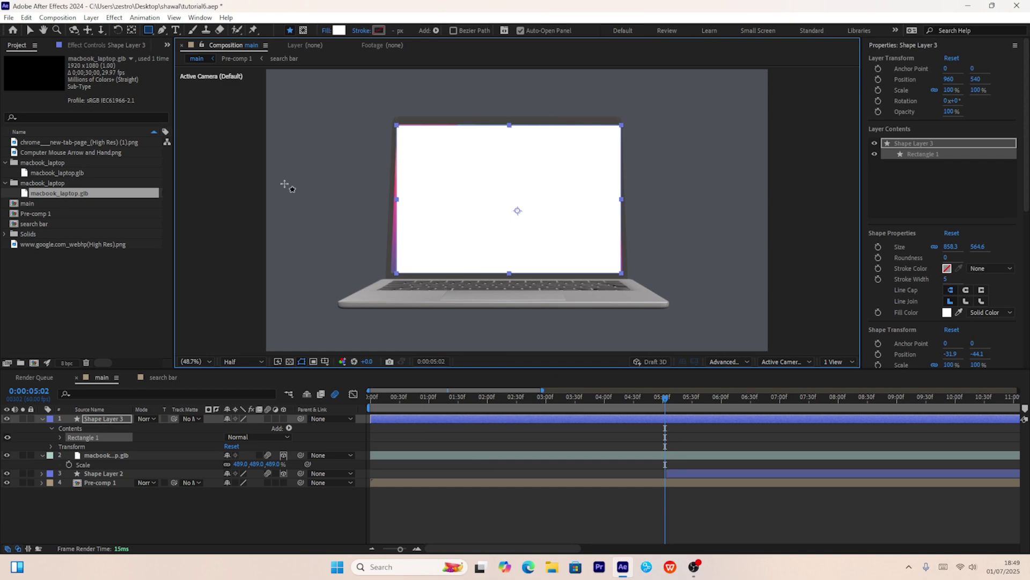
# Make Shape Layer 3 a 3D layer, parent it to the macbook_laptop layer and pre-compose it as screen
pyautogui.click(283, 419)
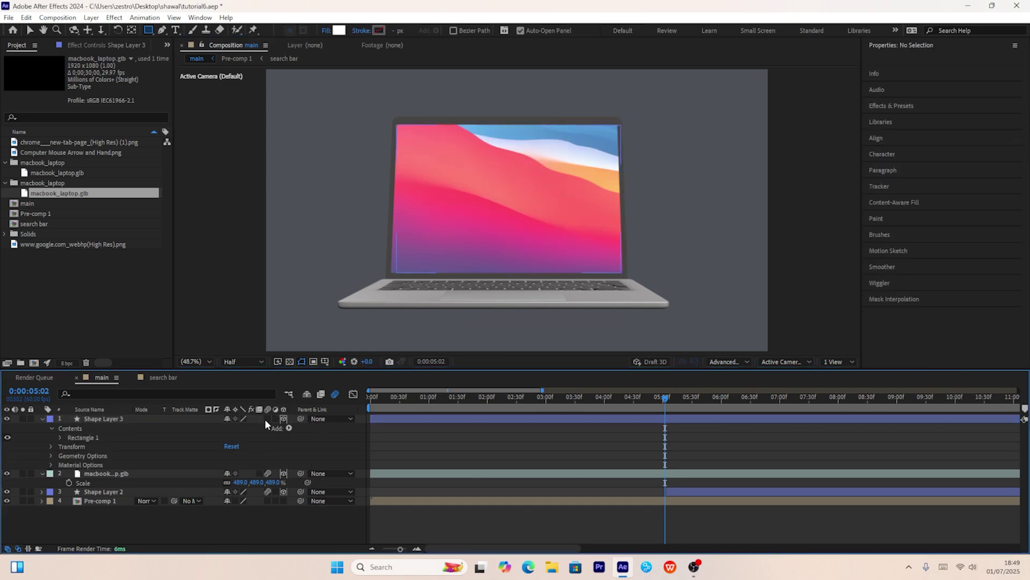
pyautogui.click(318, 418)
pyautogui.click(344, 459)
pyautogui.rightClick(111, 418)
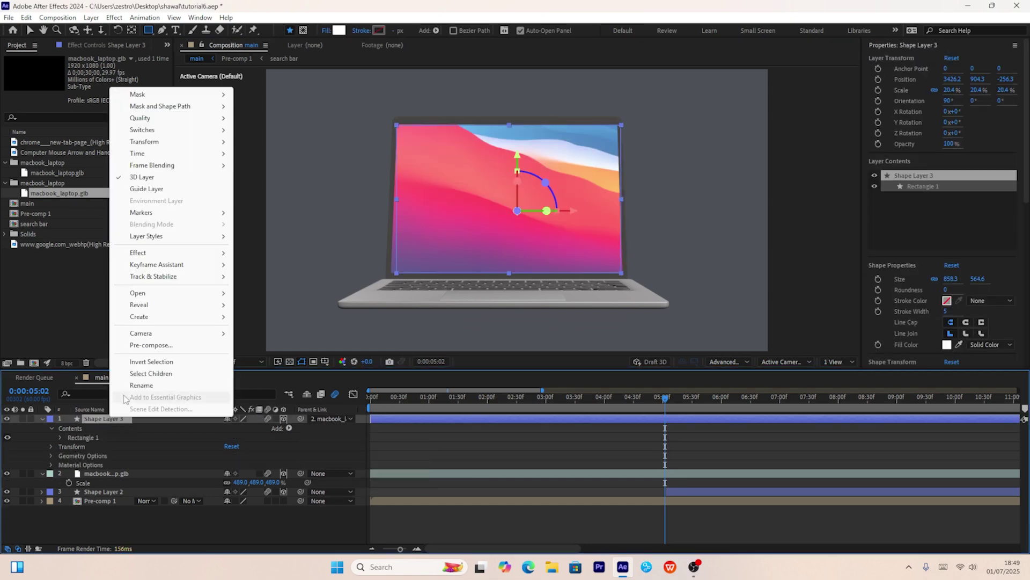
pyautogui.click(151, 345)
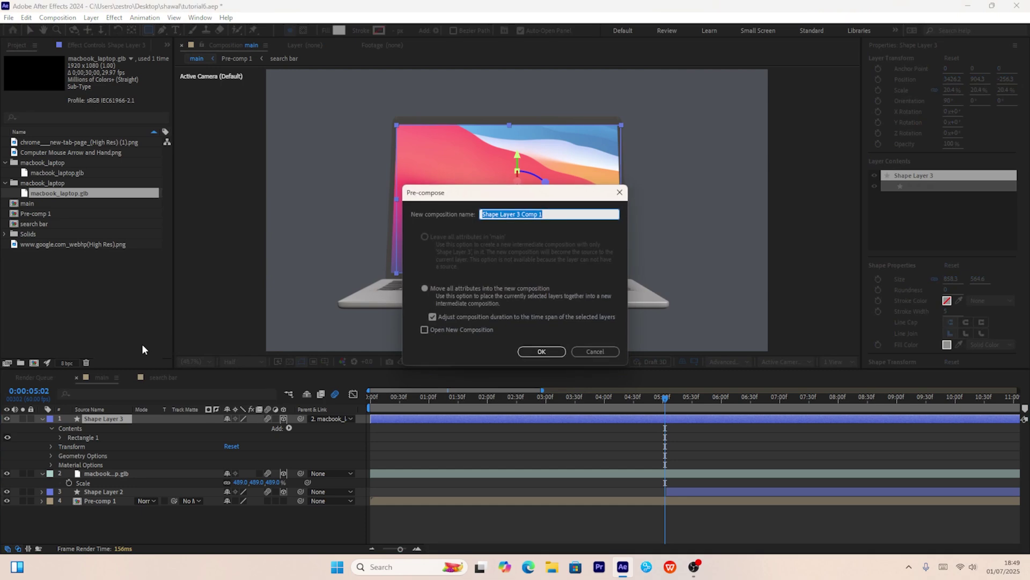
pyautogui.write('screen')
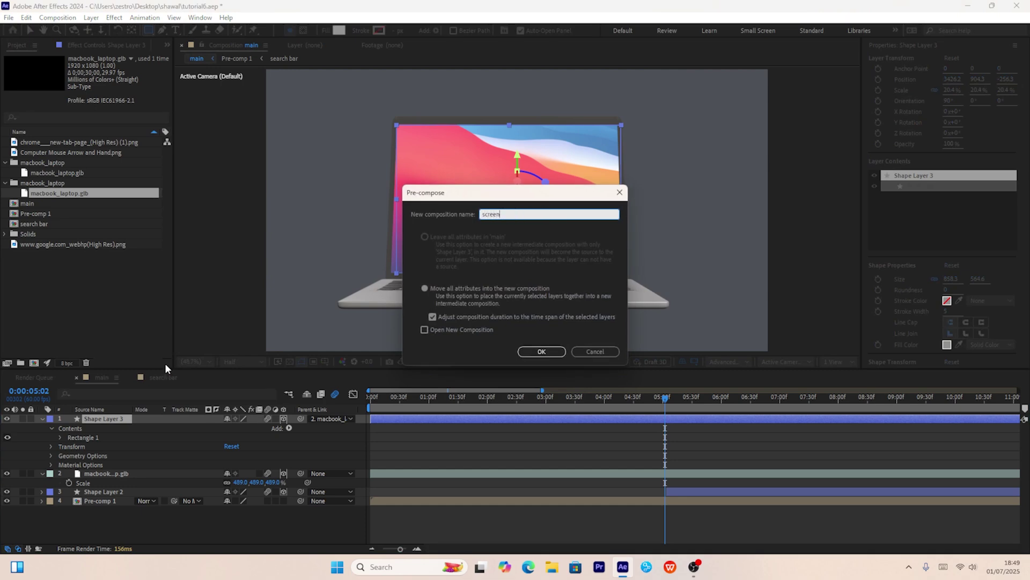
pyautogui.click(560, 354)
# Turn the laptop model side-on by setting its Z rotation to 85°
pyautogui.press('r')
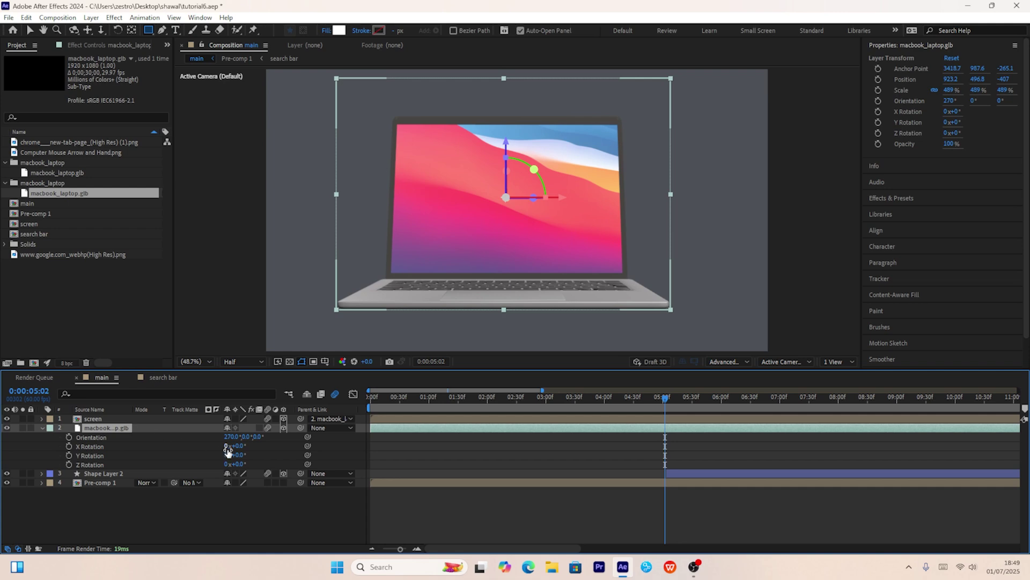
pyautogui.moveTo(240, 461); pyautogui.dragTo(285, 462)
pyautogui.press(',')
pyautogui.press(',')
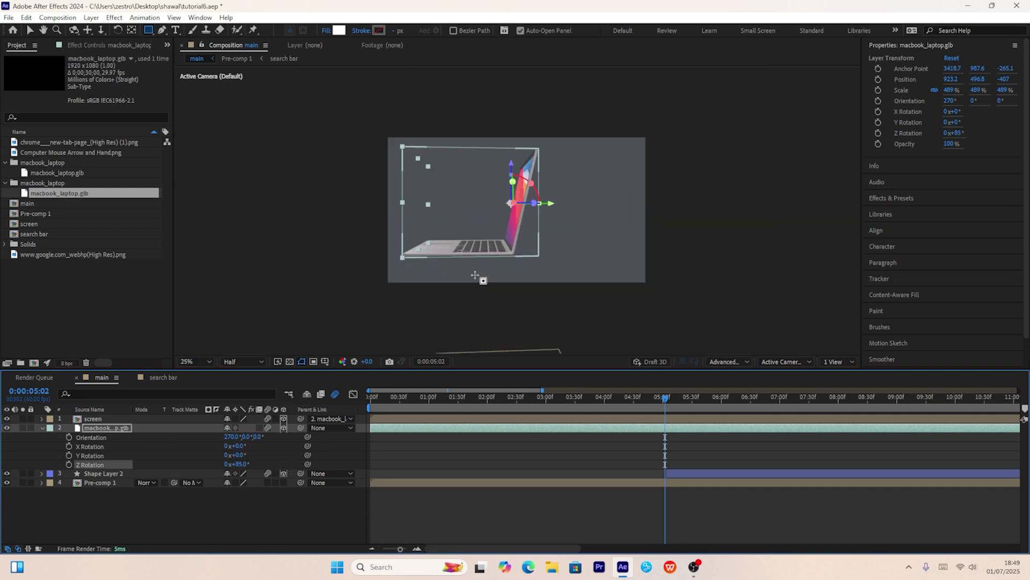
pyautogui.press(',')
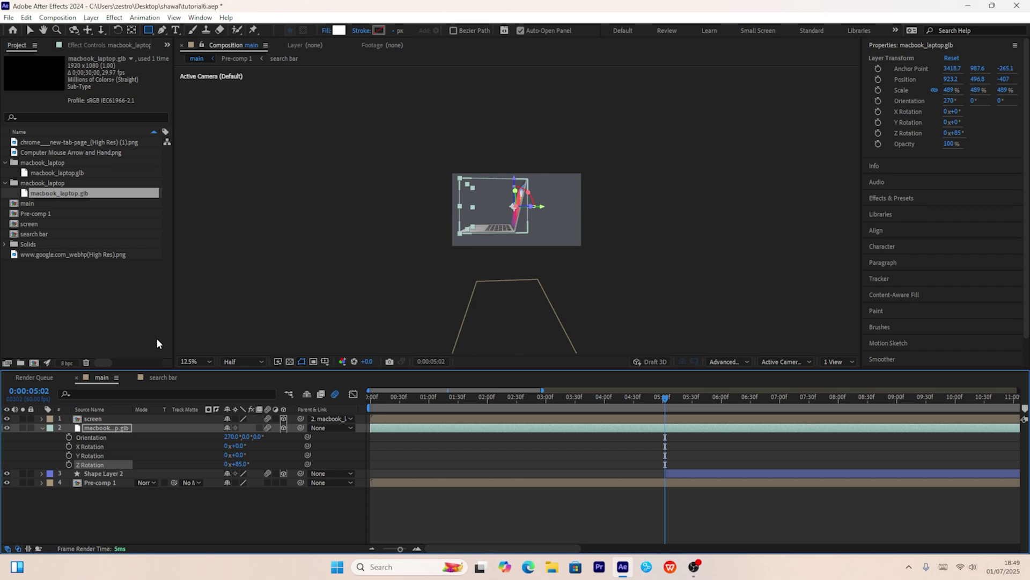
# Move the screen layer onto the laptop's display and check the fit by turning the laptop's Z rotation
pyautogui.press('v')
pyautogui.click(504, 328)
pyautogui.moveTo(507, 340); pyautogui.dragTo(551, 211)
pyautogui.press('.')
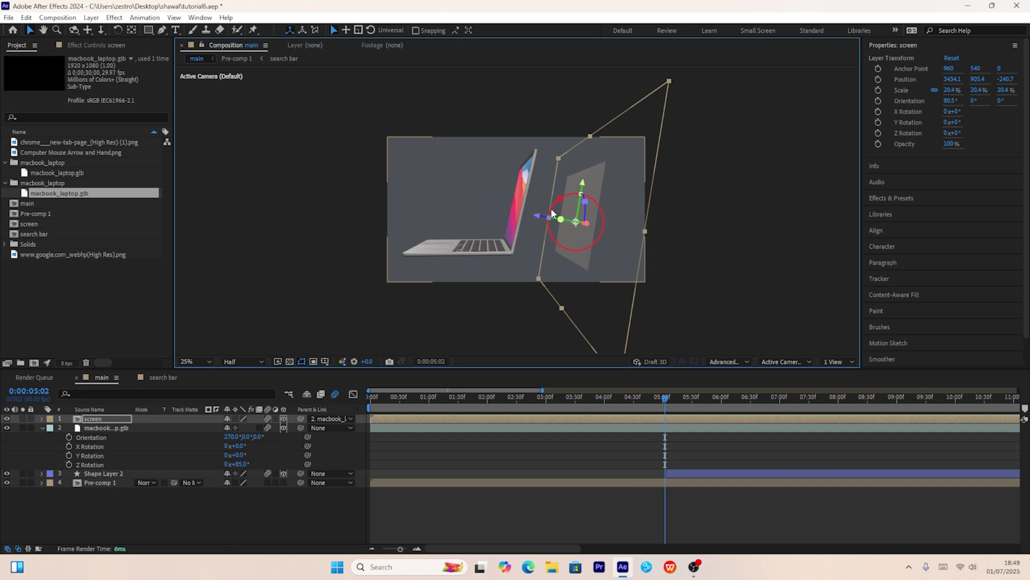
pyautogui.press('.')
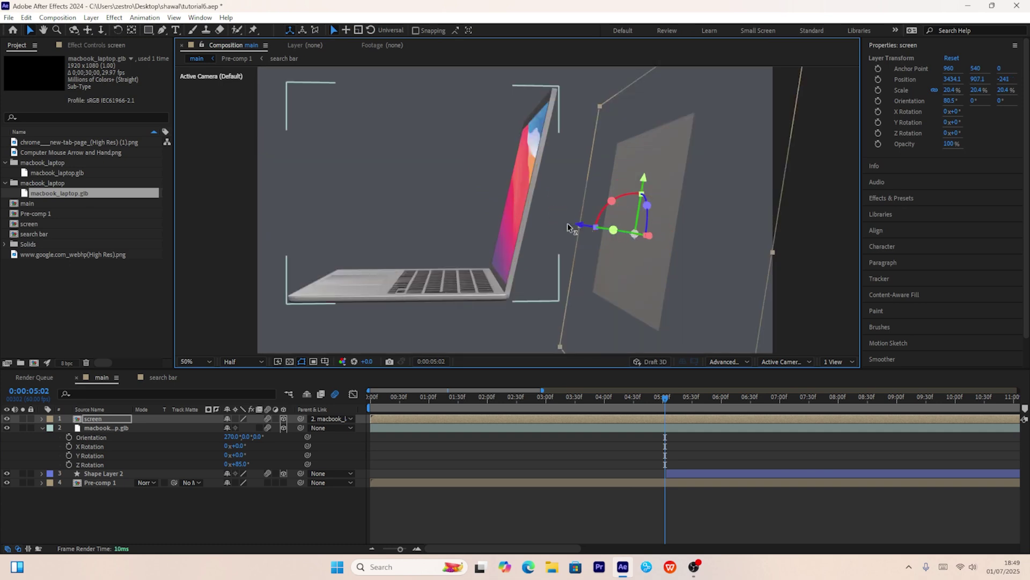
pyautogui.moveTo(567, 226); pyautogui.dragTo(491, 221)
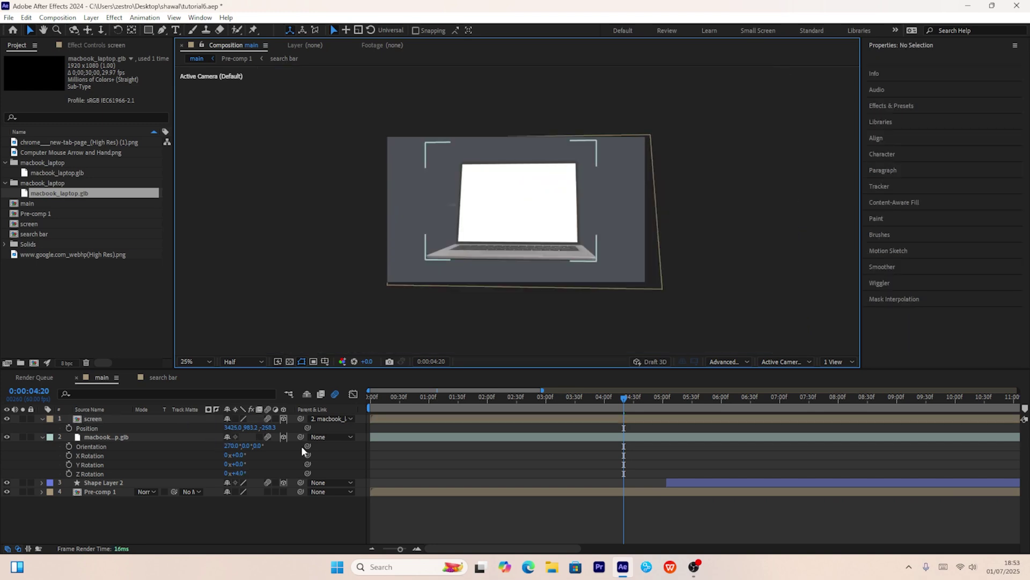
pyautogui.moveTo(243, 473); pyautogui.dragTo(320, 464)
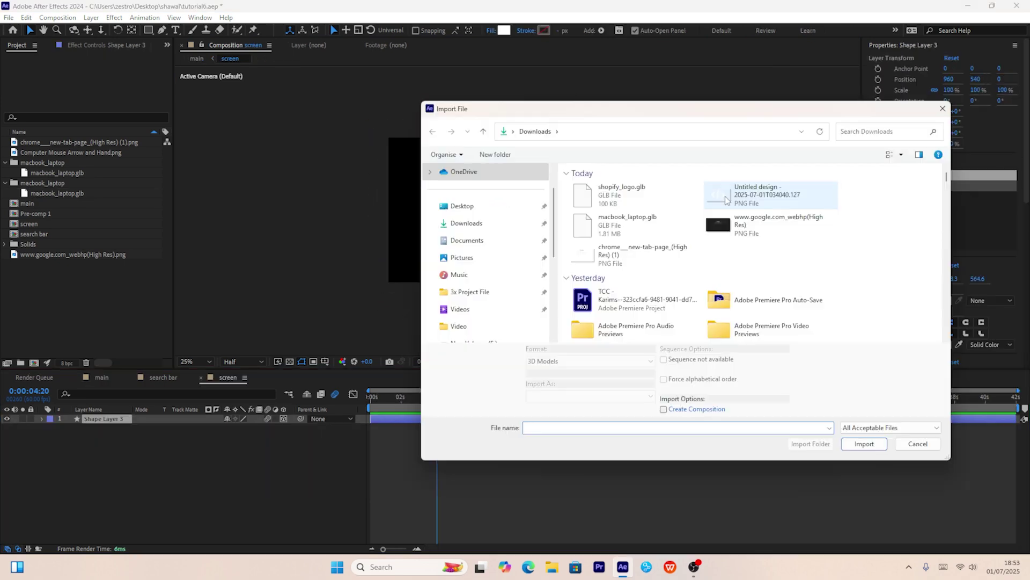
# Import Untitled design - 2025-07-01T034040.127.png and add it above Shape Layer 3 in the screen composition, starting at the beginning
pyautogui.click(725, 195)
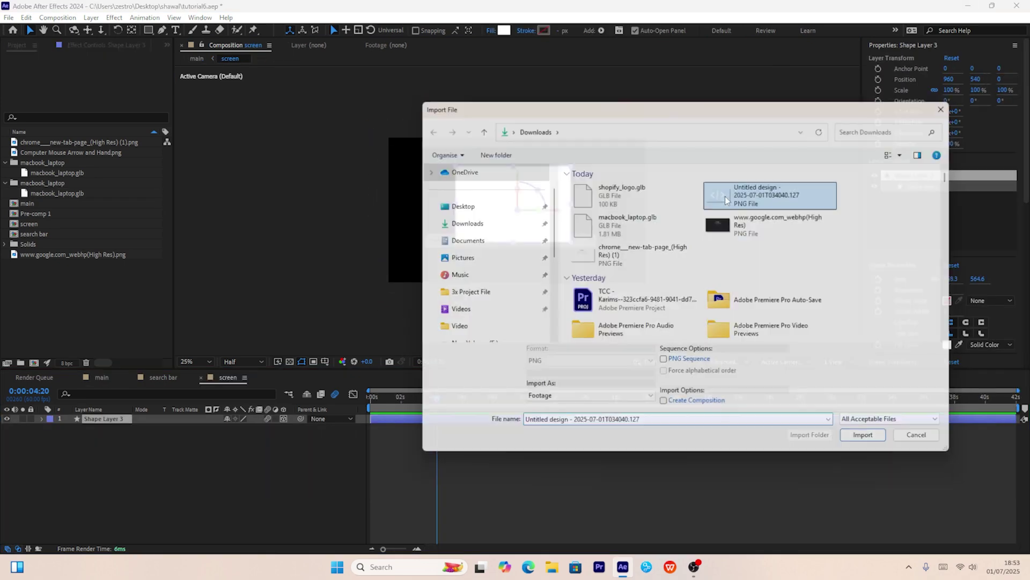
pyautogui.press('Return')
pyautogui.moveTo(31, 261); pyautogui.dragTo(101, 275)
pyautogui.click(102, 275)
pyautogui.click(92, 258)
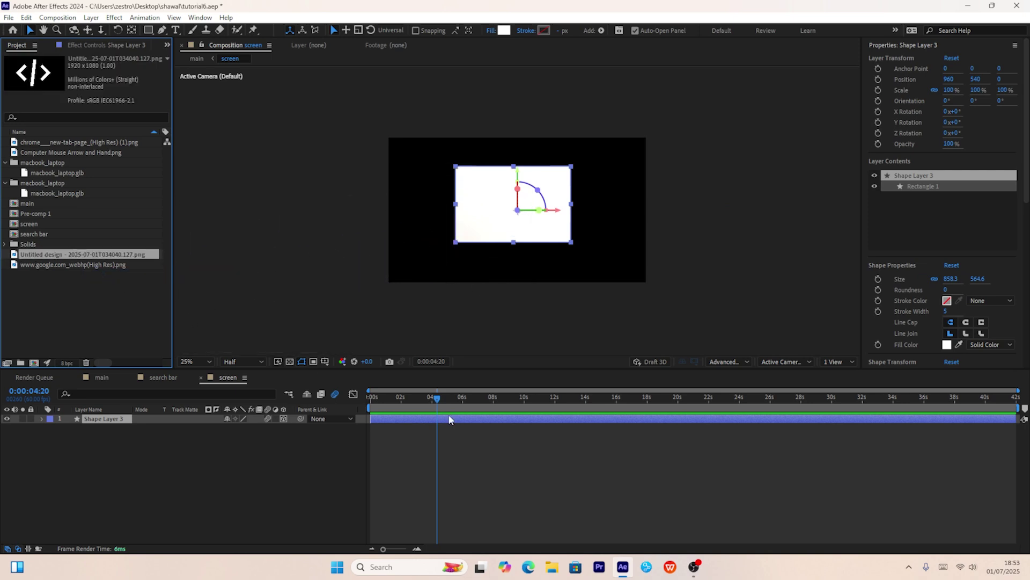
pyautogui.moveTo(47, 257); pyautogui.dragTo(483, 265)
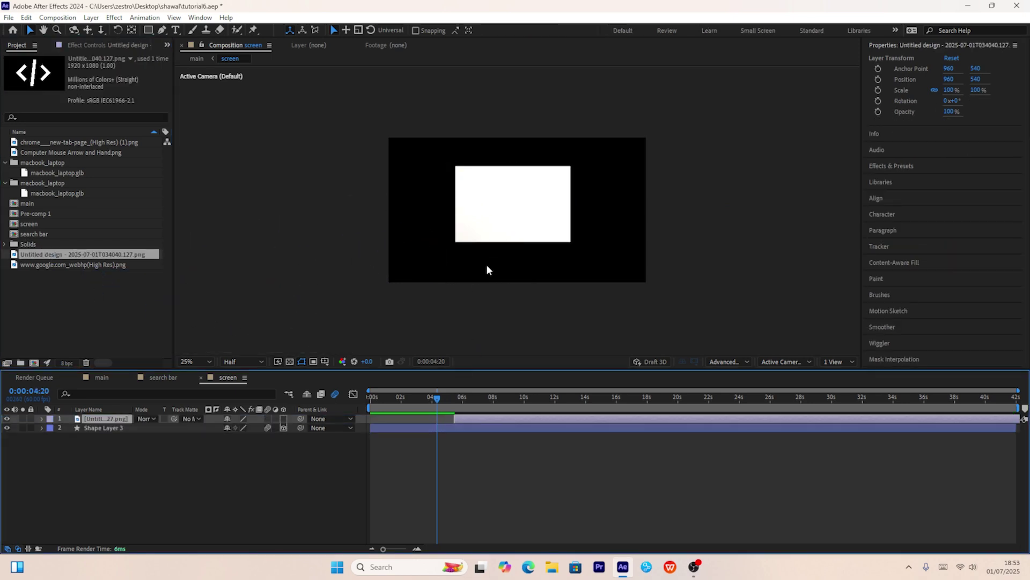
pyautogui.moveTo(455, 419); pyautogui.dragTo(354, 421)
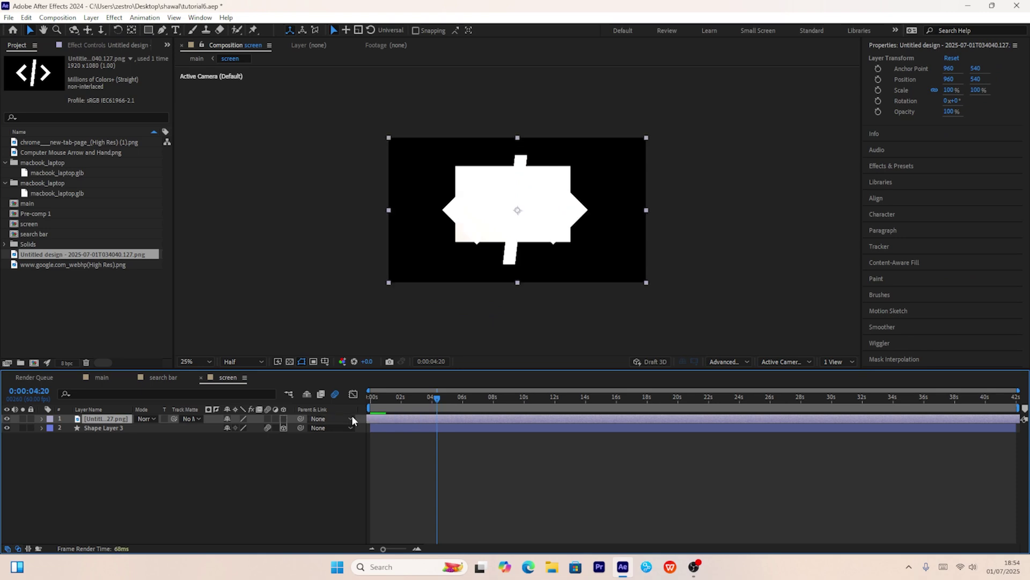
# Apply the Invert effect to the code symbol image layer
pyautogui.click(892, 165)
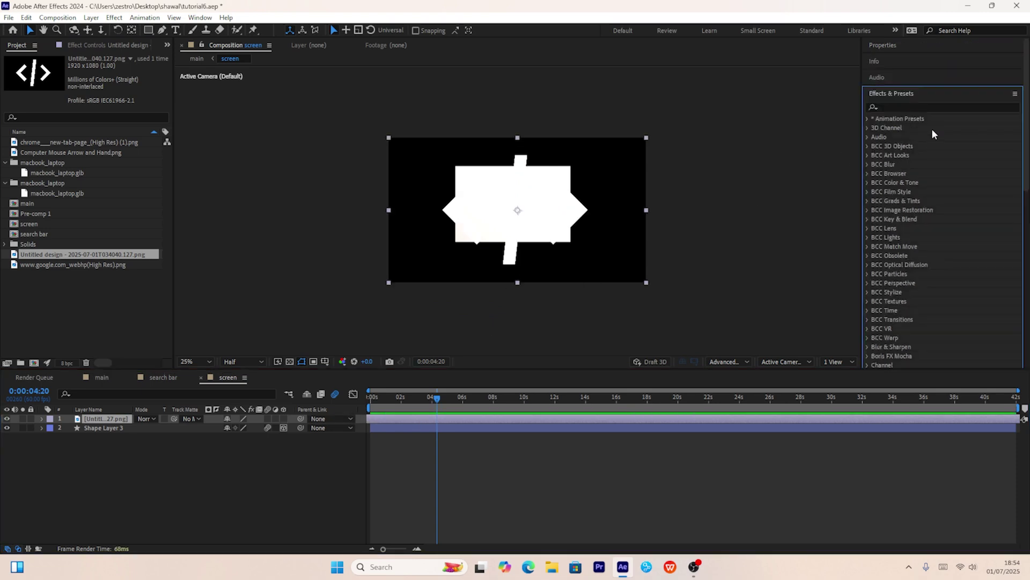
pyautogui.click(936, 106)
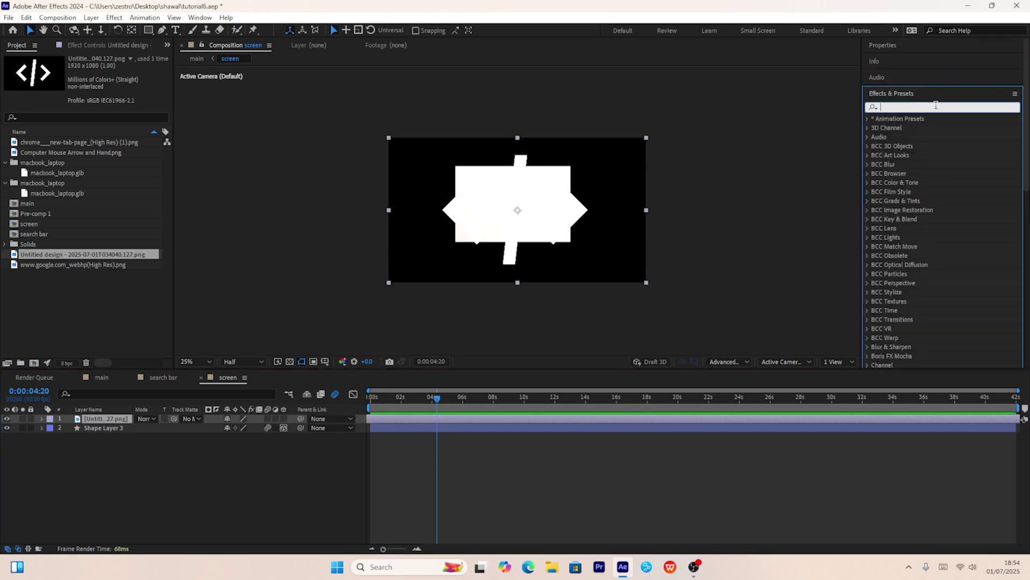
pyautogui.write('inv')
pyautogui.moveTo(909, 200); pyautogui.dragTo(547, 204)
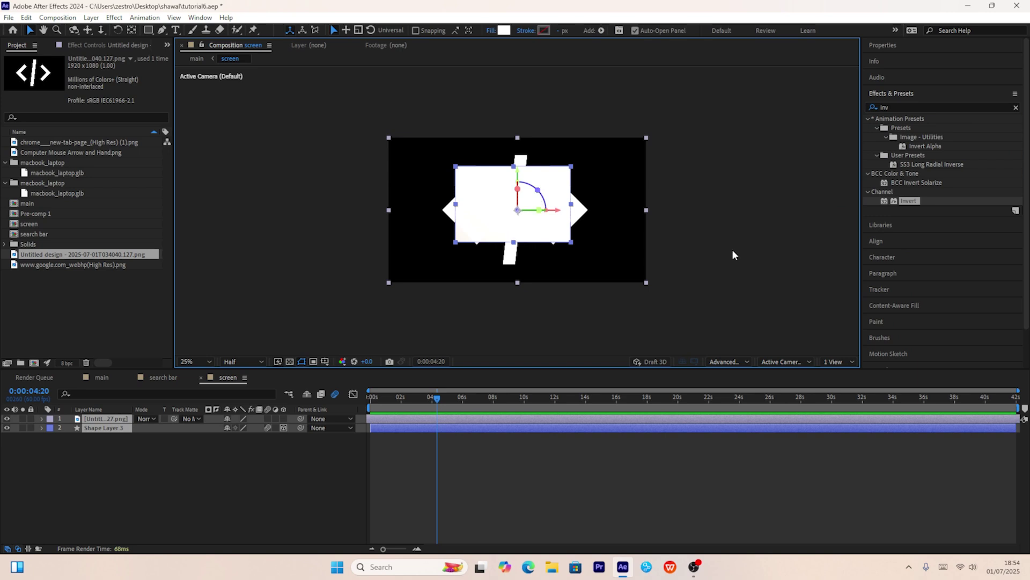
pyautogui.moveTo(908, 201); pyautogui.dragTo(117, 419)
# Scale down the code symbol and centre it on the white rectangle
pyautogui.press('s')
pyautogui.moveTo(238, 428); pyautogui.dragTo(203, 430)
pyautogui.scroll(2, 439, 195)
pyautogui.moveTo(543, 244); pyautogui.dragTo(537, 237)
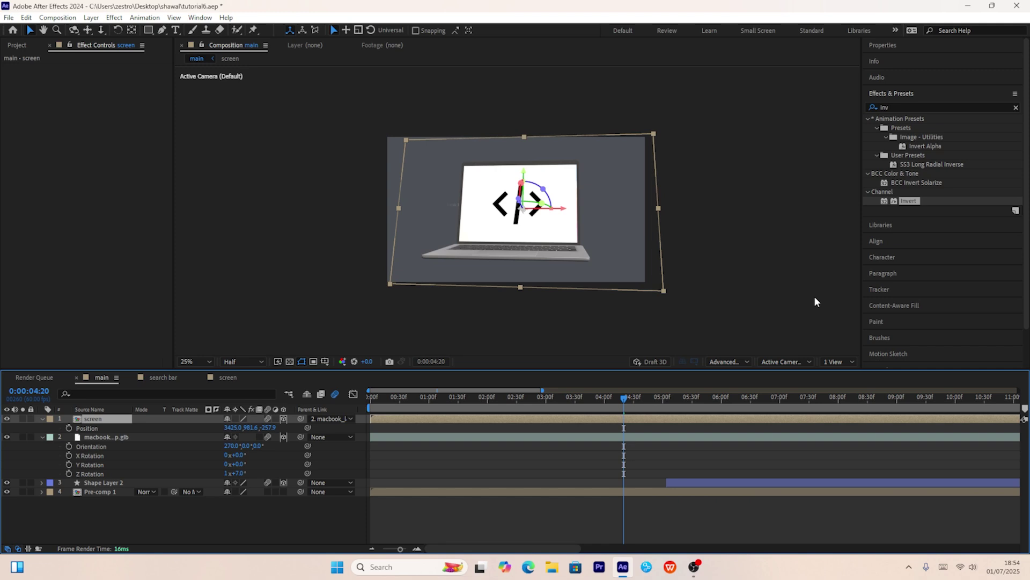
# Show the laptop model's scale property in the main composition
pyautogui.click(505, 231)
pyautogui.press('s')
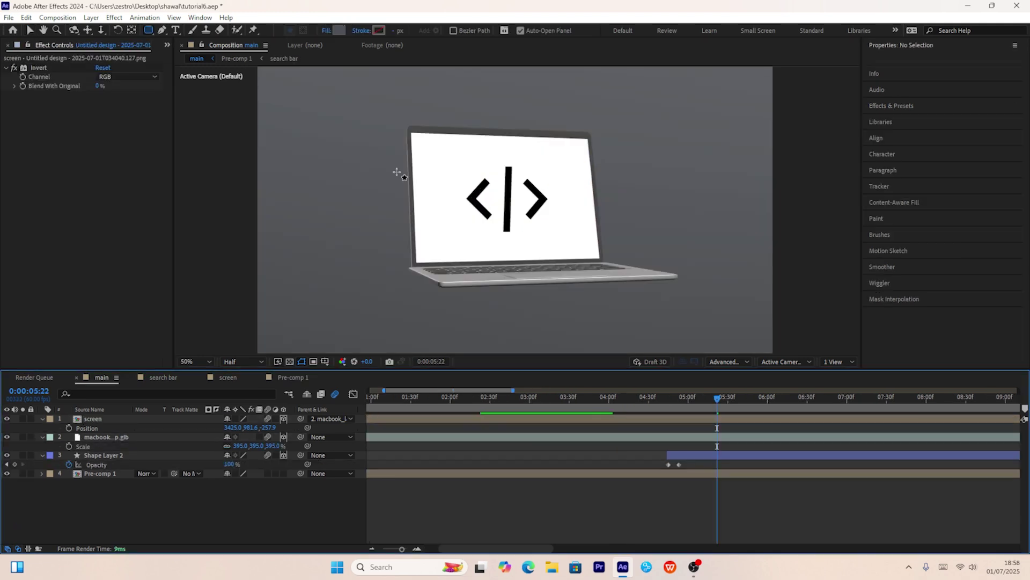
# Draw a bar about 768 by 102 px across the laptop's display and set its roundness to 282
pyautogui.moveTo(391, 186); pyautogui.dragTo(597, 214)
pyautogui.click(59, 438)
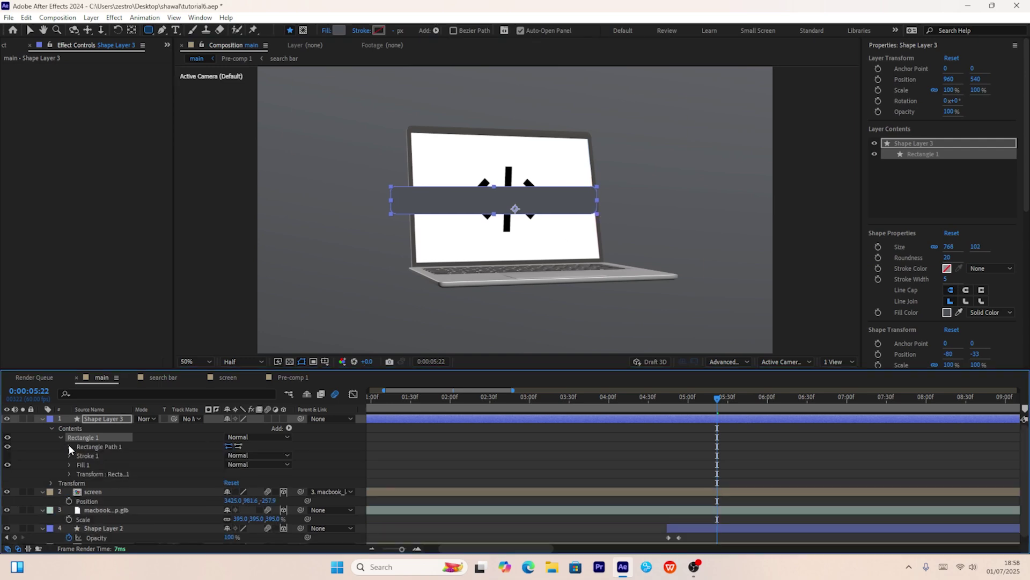
pyautogui.click(70, 447)
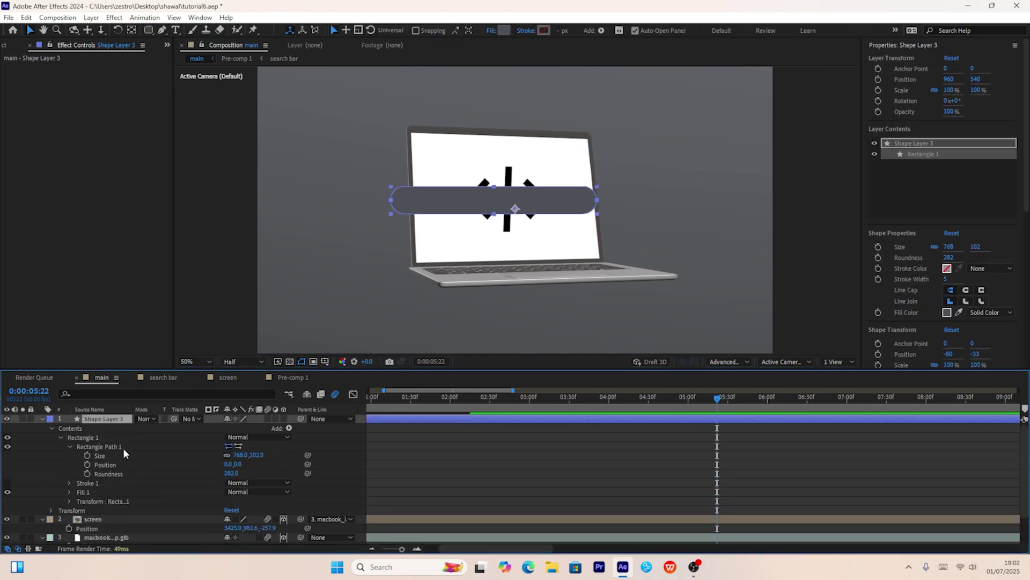
# Give the bar a linear gradient fill from black to grey and spread it at a slight diagonal along its length
pyautogui.click(491, 31)
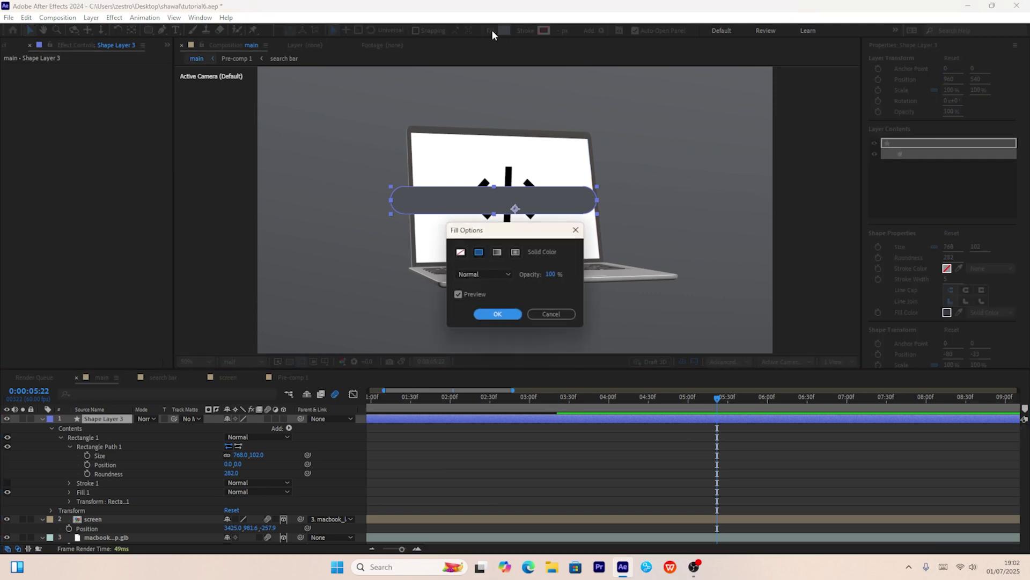
pyautogui.click(497, 252)
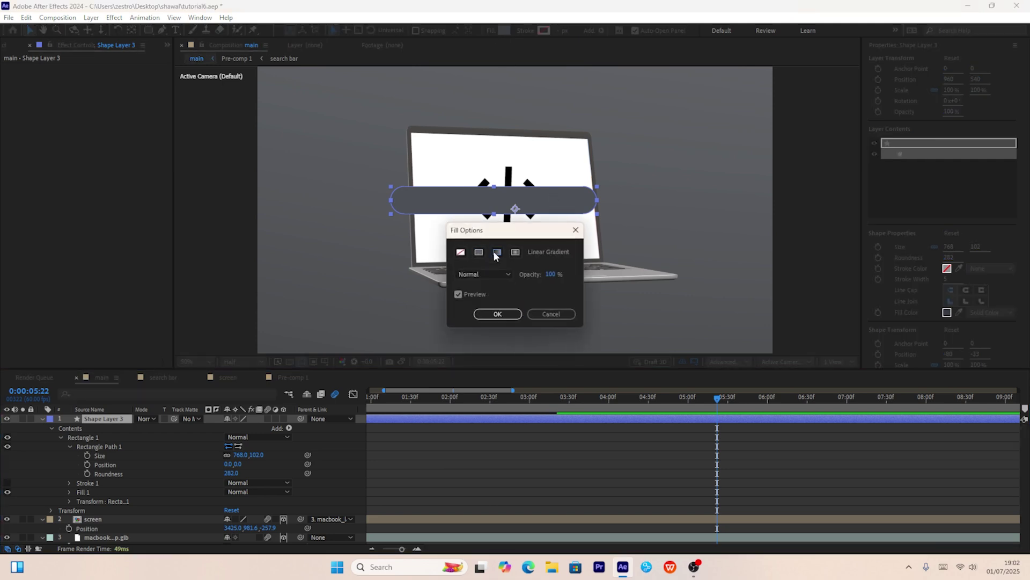
pyautogui.click(512, 314)
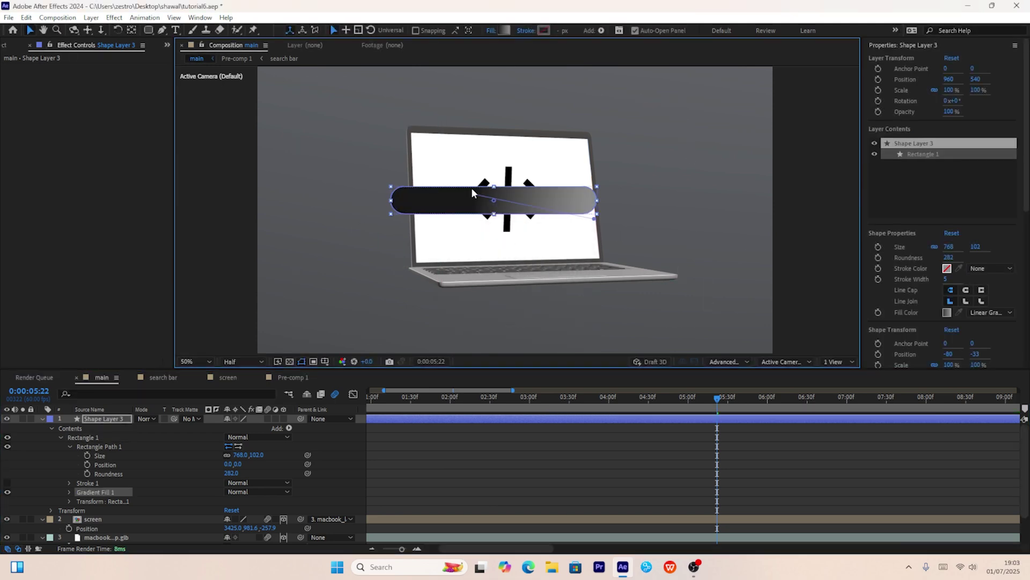
pyautogui.moveTo(472, 196); pyautogui.dragTo(435, 180)
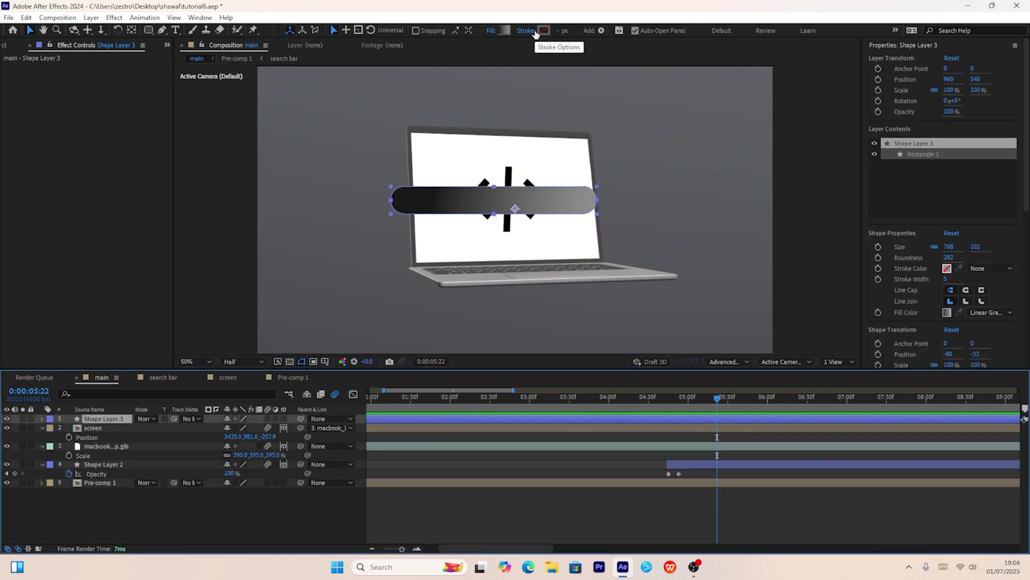
# Give the bar a linear gradient stroke and pull the gradient's end point down below the bar
pyautogui.click(525, 30)
pyautogui.click(498, 252)
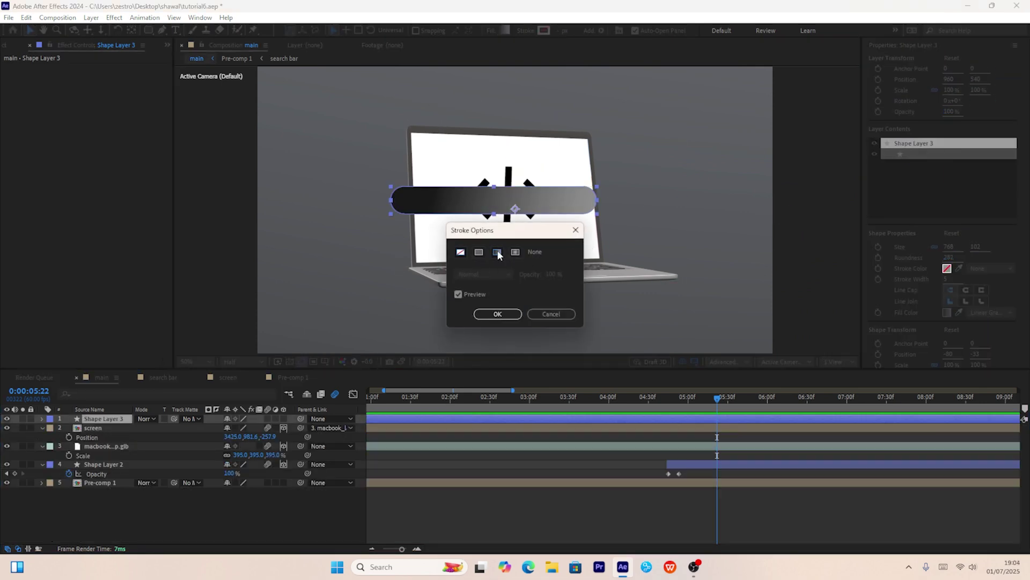
pyautogui.click(496, 313)
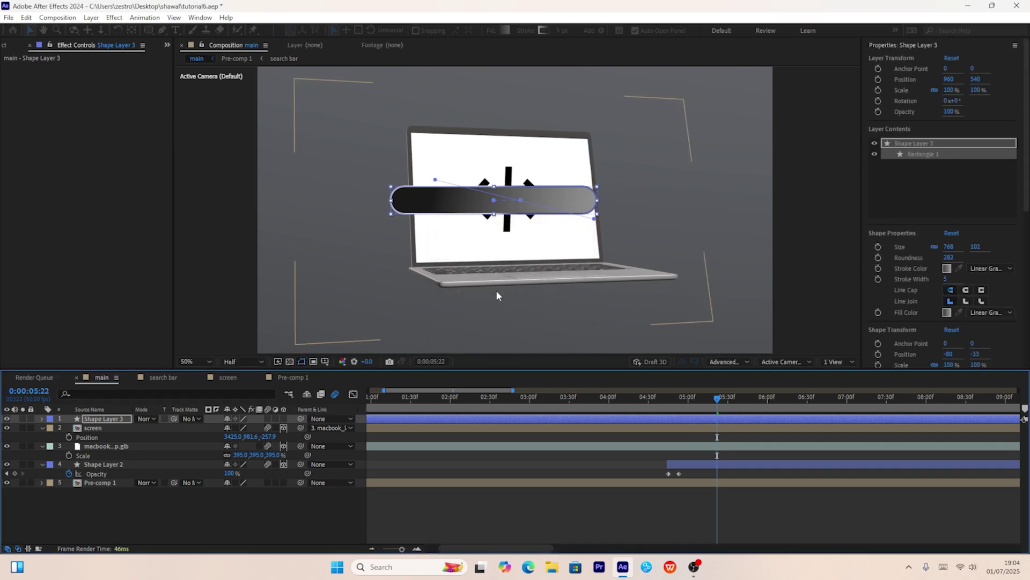
pyautogui.moveTo(521, 204); pyautogui.dragTo(550, 241)
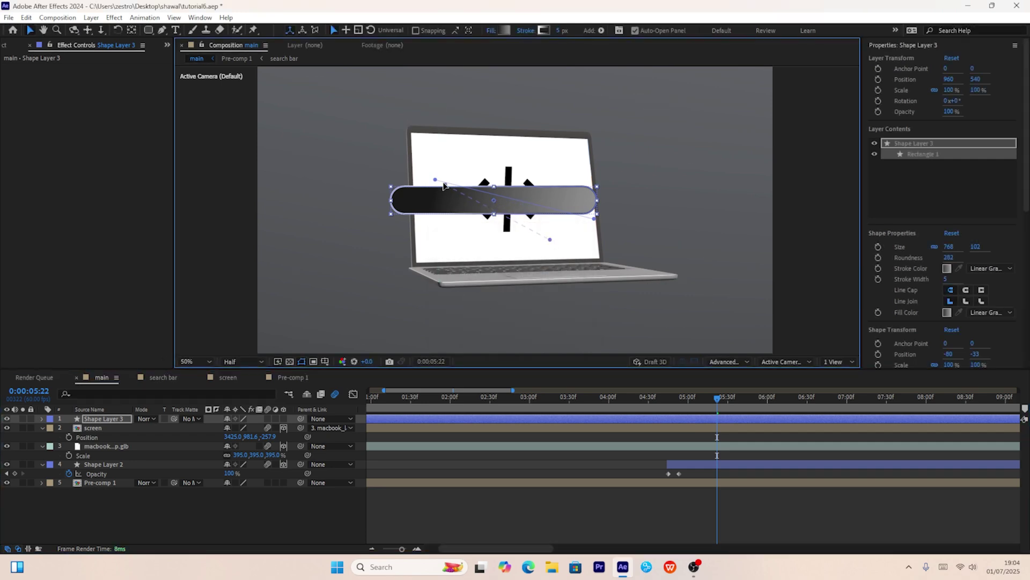
pyautogui.click(410, 157)
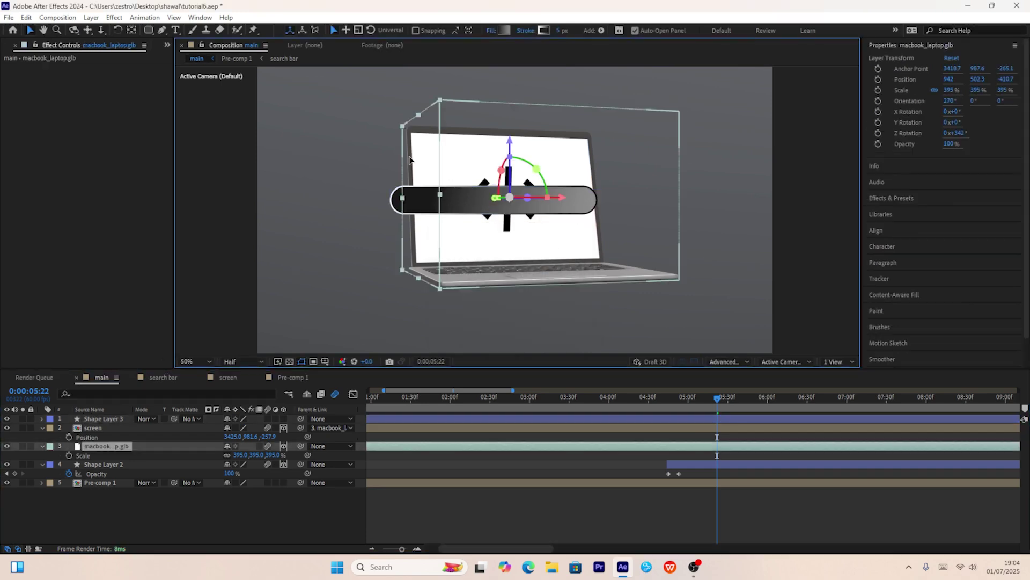
# Spread the bar's stroke gradient diagonally from above its dark end to below its light end and set the stroke width to 3 px
pyautogui.click(116, 419)
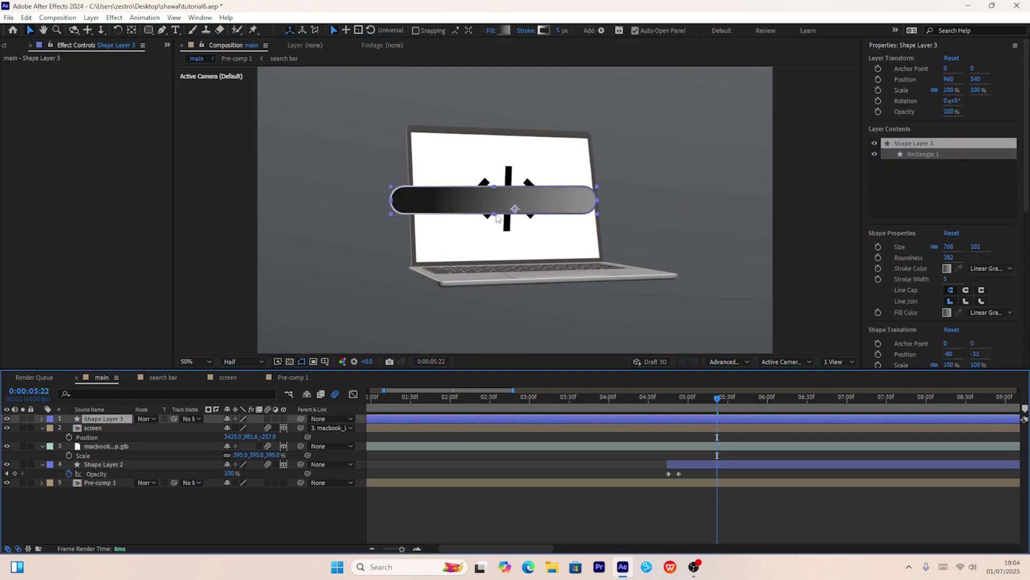
pyautogui.click(41, 419)
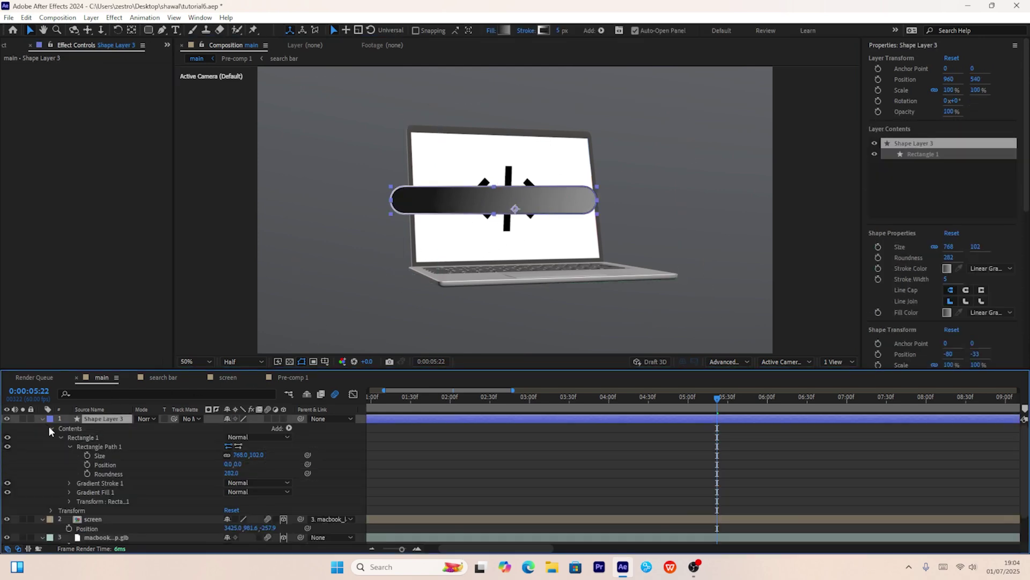
pyautogui.click(77, 437)
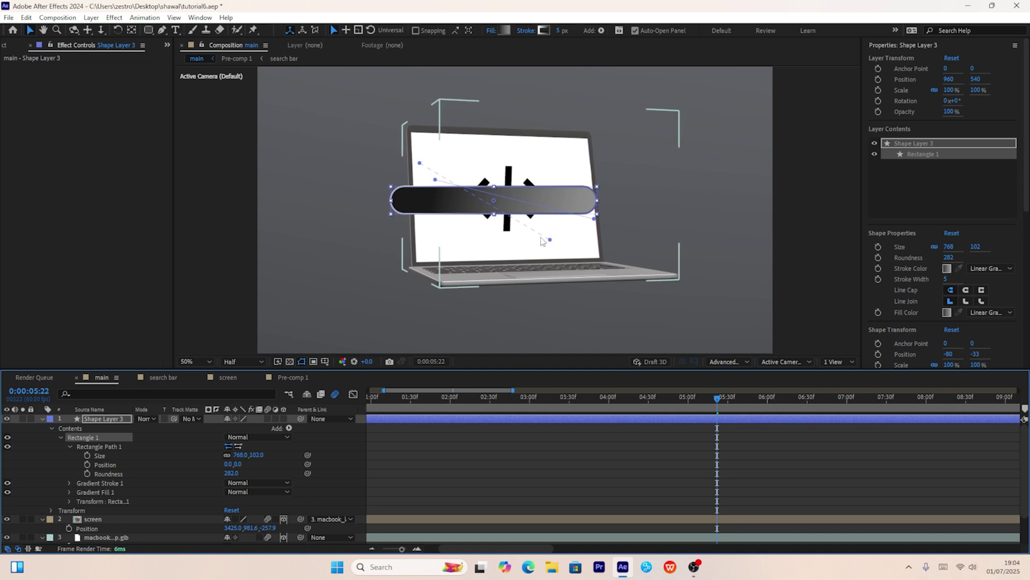
pyautogui.moveTo(551, 243); pyautogui.dragTo(556, 238)
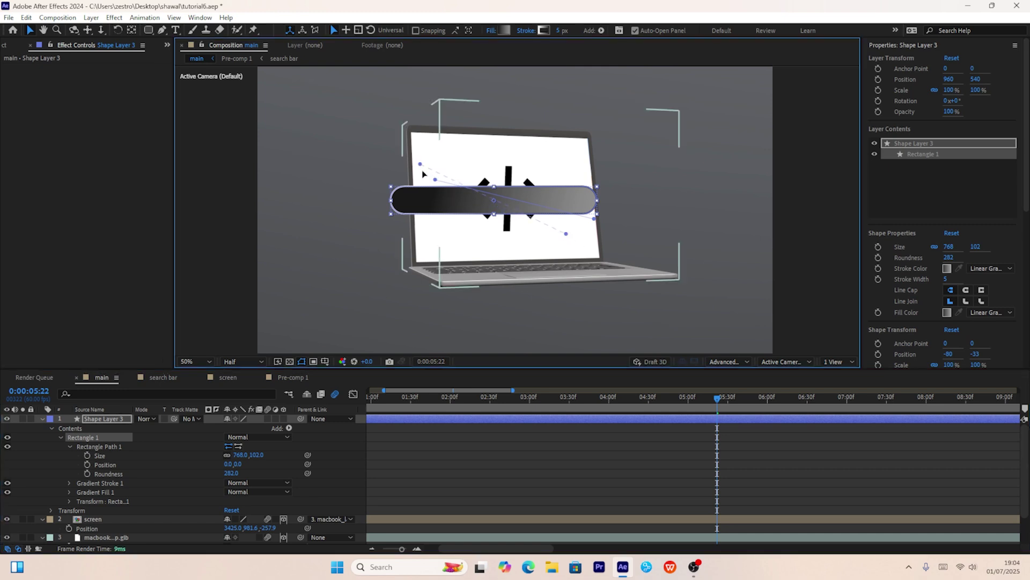
pyautogui.moveTo(427, 178); pyautogui.dragTo(393, 172)
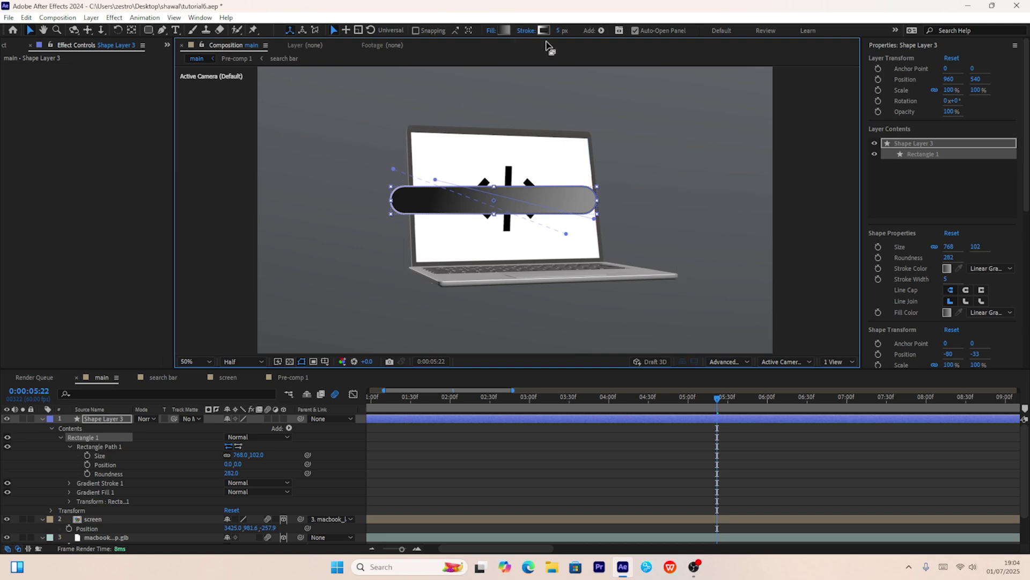
pyautogui.moveTo(565, 31); pyautogui.dragTo(562, 31)
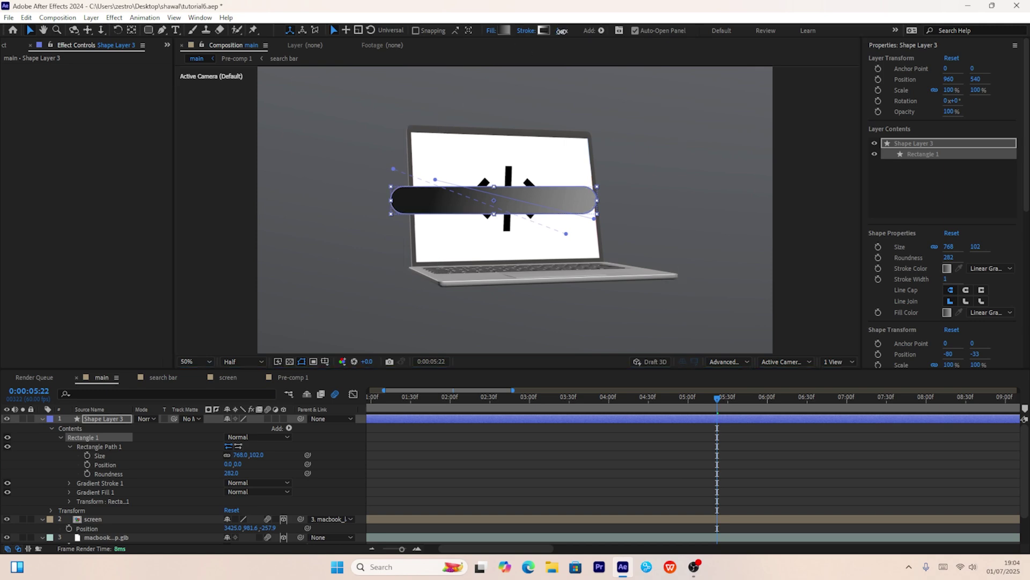
pyautogui.moveTo(562, 32); pyautogui.dragTo(564, 32)
# Draw a white circle about 84 px wide near the dark end of the bar
pyautogui.click(150, 31)
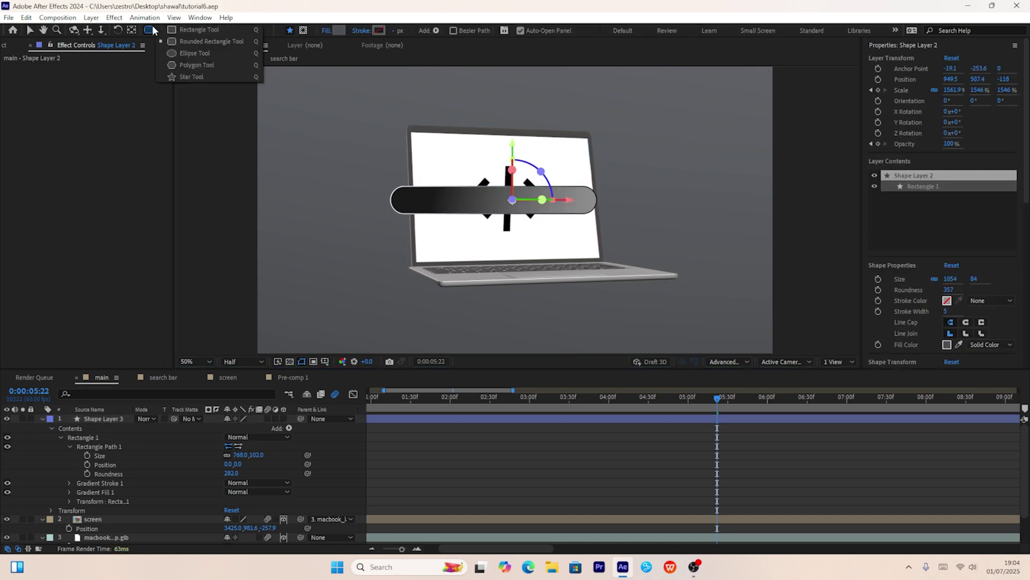
pyautogui.click(181, 54)
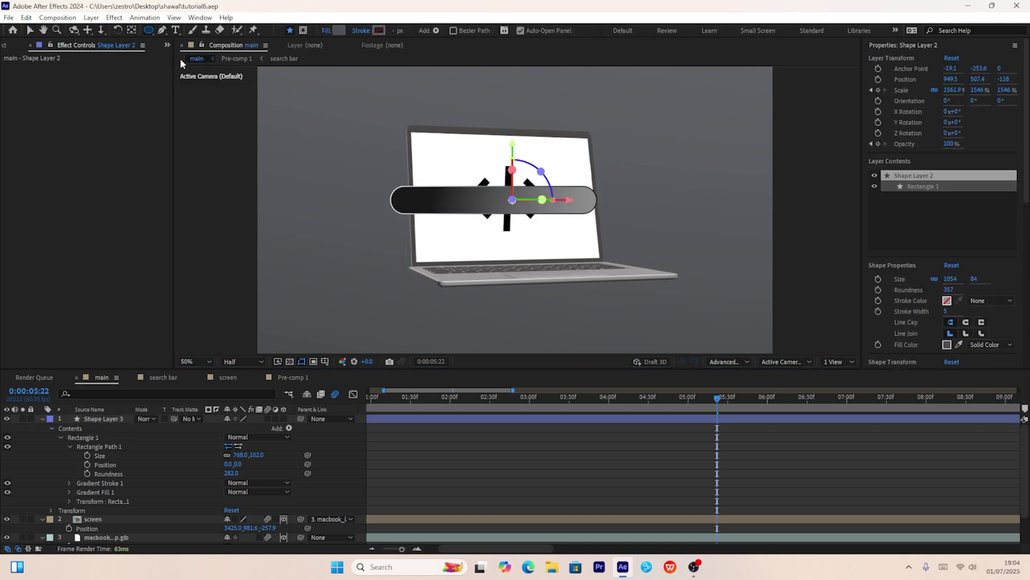
pyautogui.click(42, 419)
pyautogui.moveTo(418, 188); pyautogui.dragTo(442, 208)
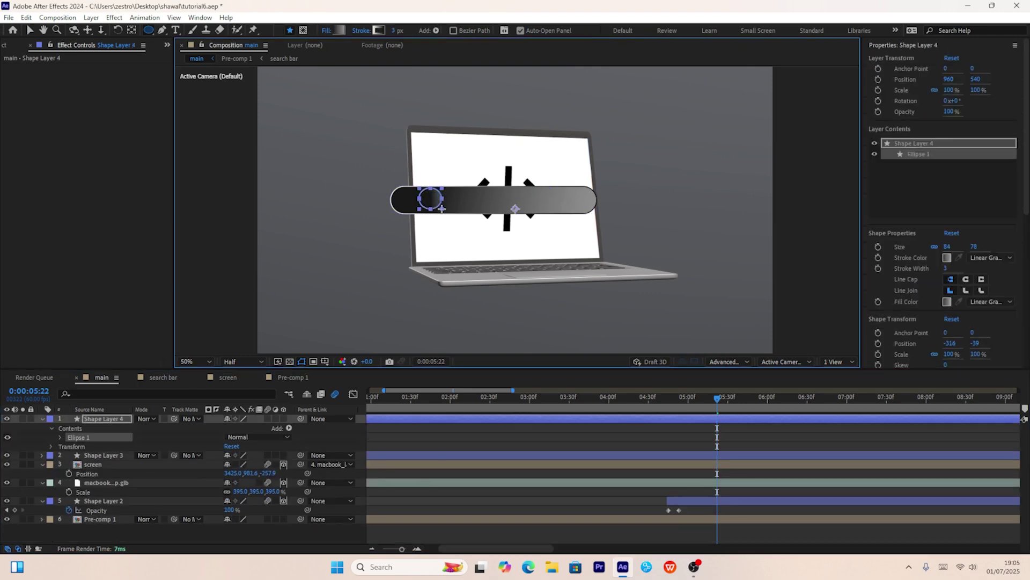
pyautogui.moveTo(441, 208); pyautogui.dragTo(442, 210)
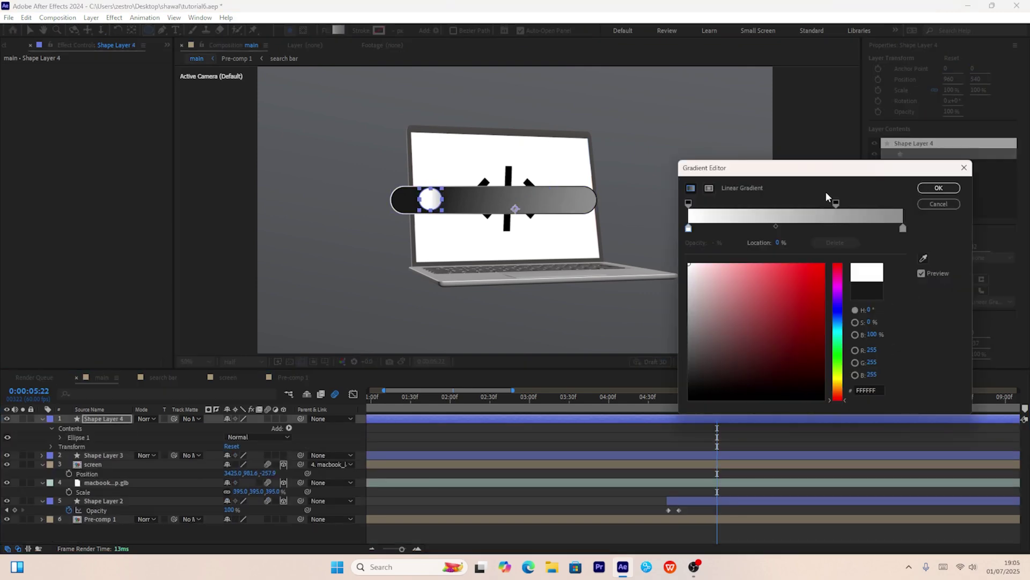
pyautogui.click(964, 167)
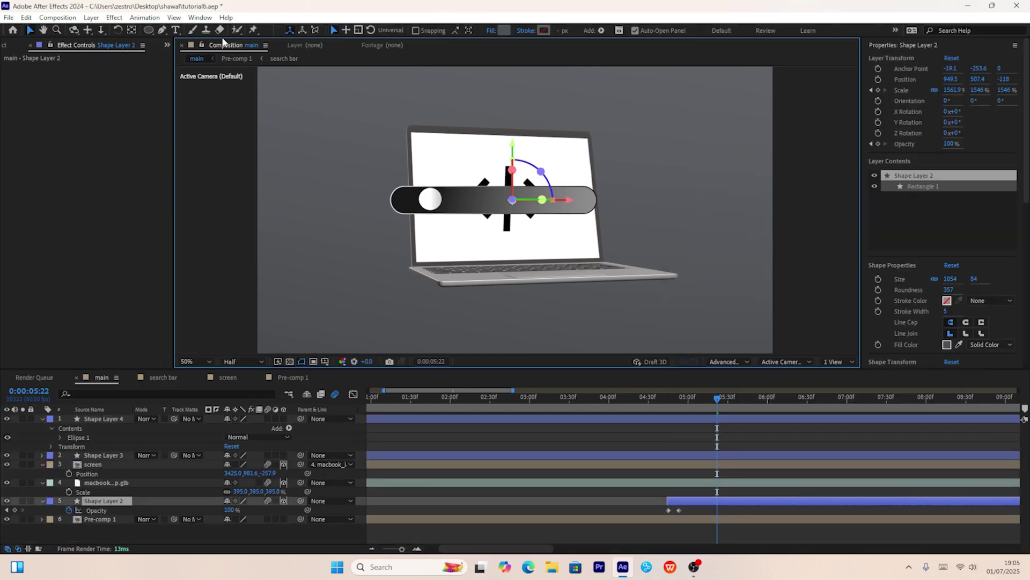
# Add a "$" text in SF Pro Text Bold on the white circle
pyautogui.click(175, 31)
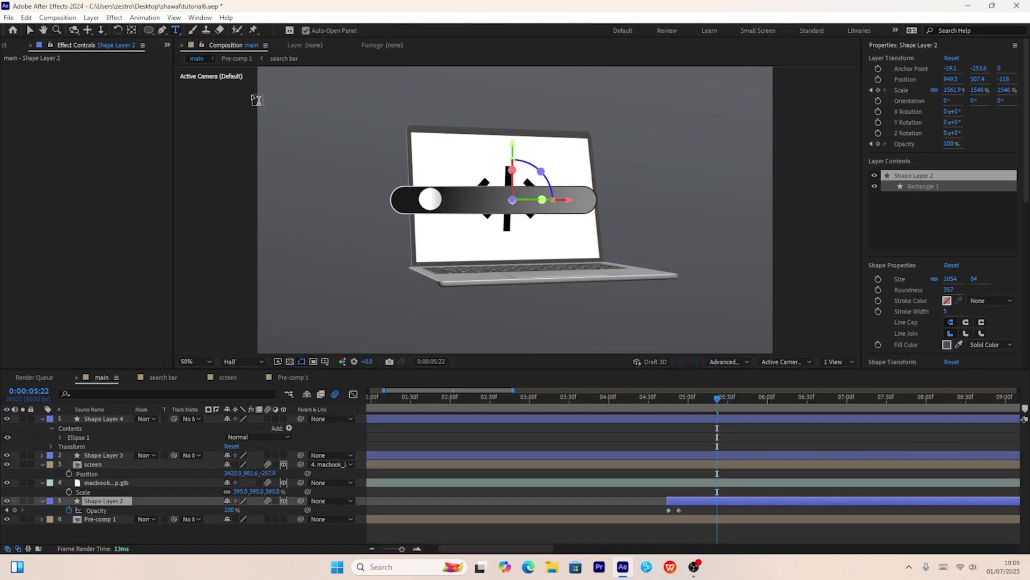
pyautogui.click(432, 204)
pyautogui.write('S')
pyautogui.click(918, 143)
pyautogui.scroll(-4, 902, 245)
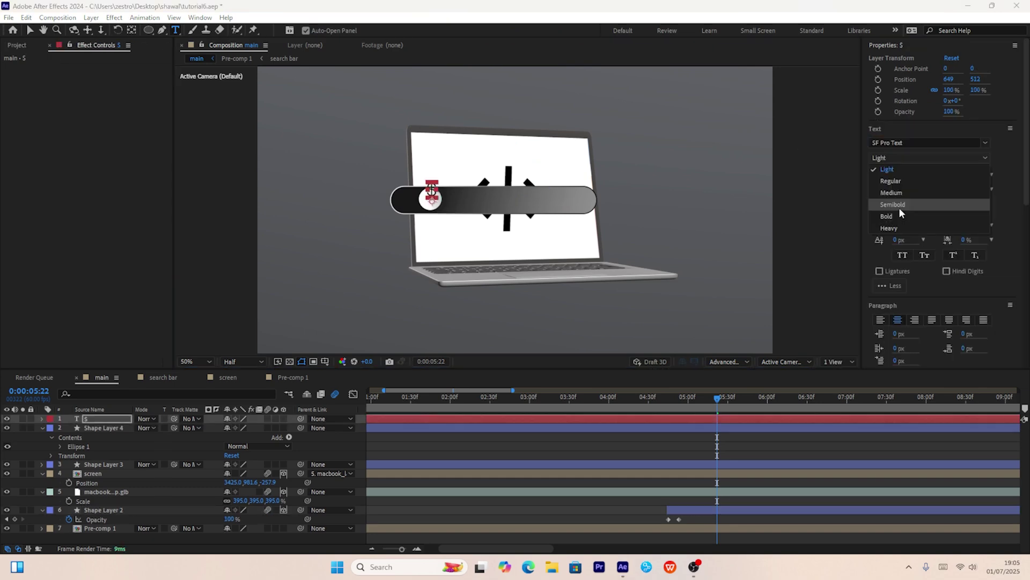
pyautogui.click(899, 207)
pyautogui.click(895, 158)
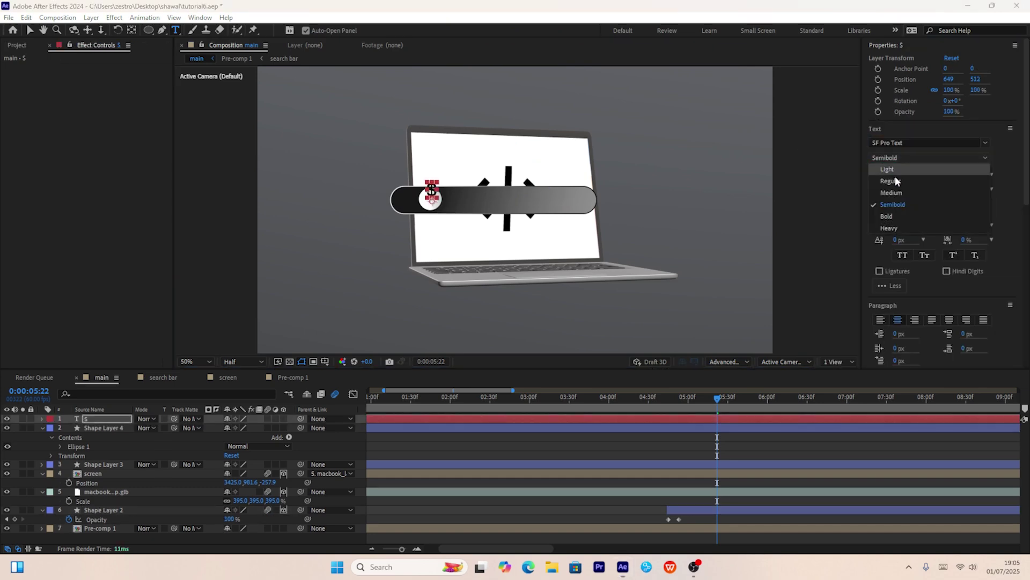
pyautogui.click(880, 218)
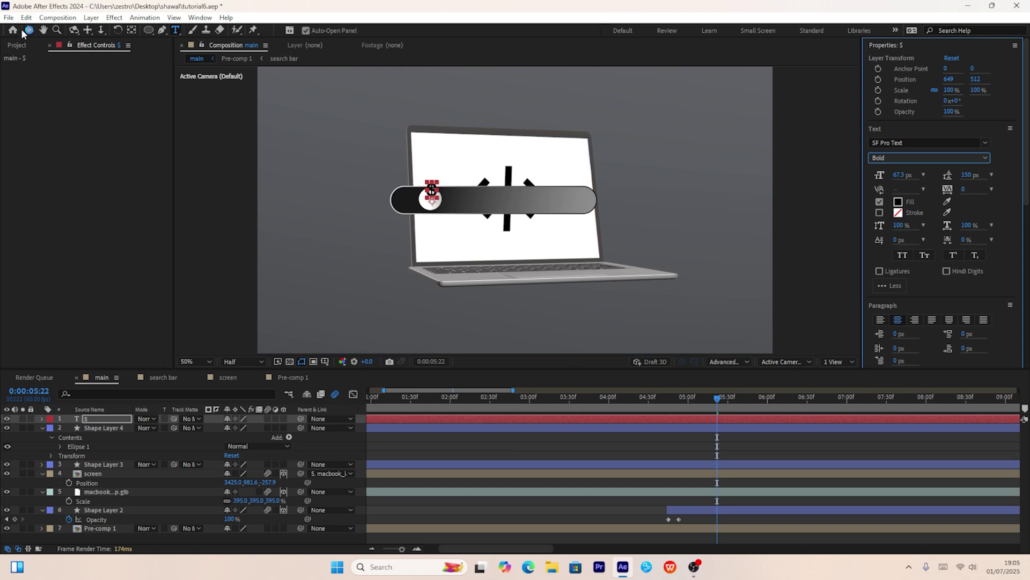
pyautogui.click(28, 31)
# Pre-compose the dollar sign and its circle into a composition named dollar
pyautogui.scroll(1, 404, 226)
pyautogui.keyDown('shift'); pyautogui.click(118, 428); pyautogui.keyUp('shift')
pyautogui.rightClick(117, 426)
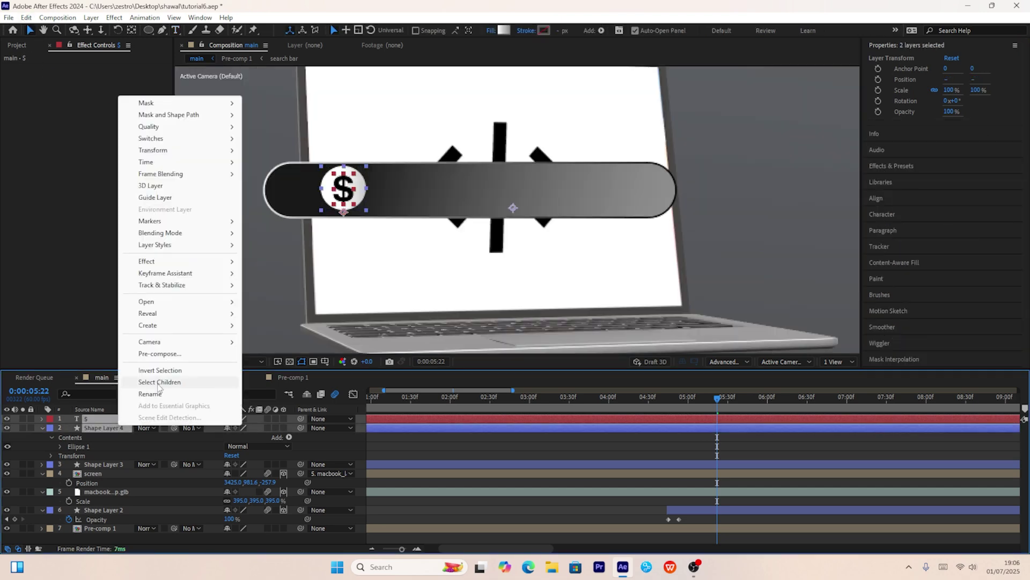
pyautogui.click(165, 354)
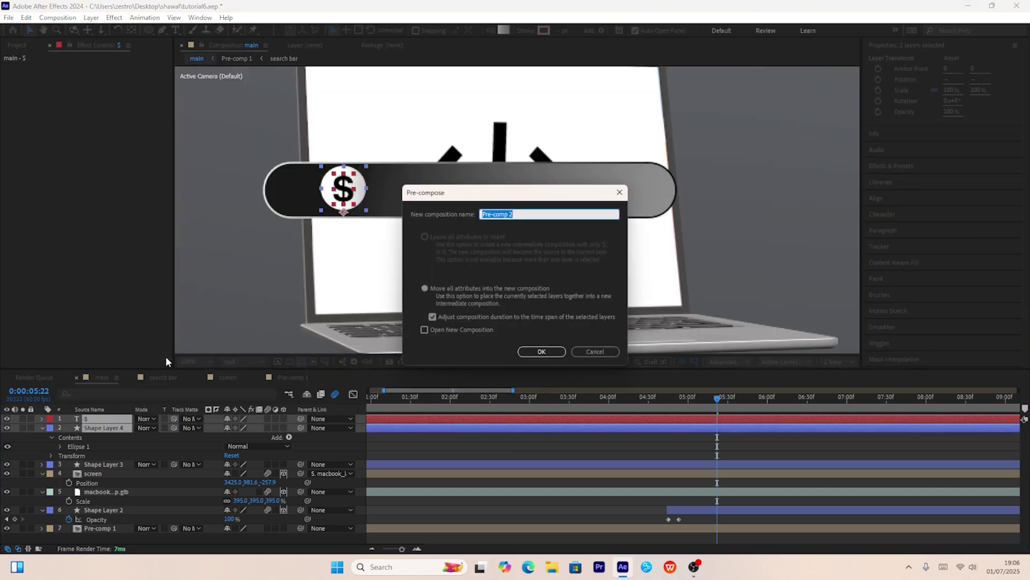
pyautogui.write('dollar')
pyautogui.press('Return')
# Add the text "coding" in the middle of the bar, coloured white with a font size of 79.3 px
pyautogui.click(176, 30)
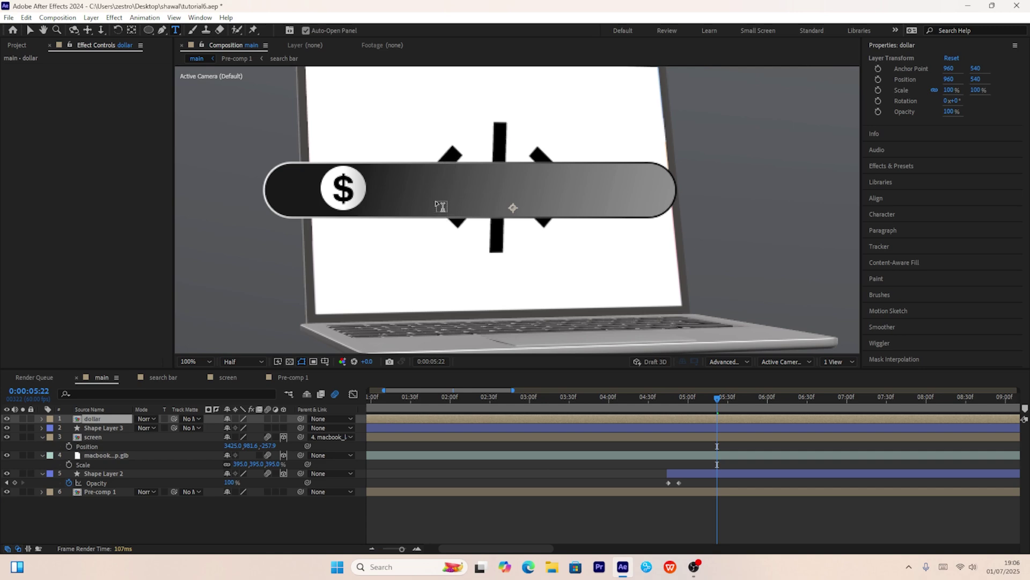
pyautogui.moveTo(381, 177); pyautogui.dragTo(606, 210)
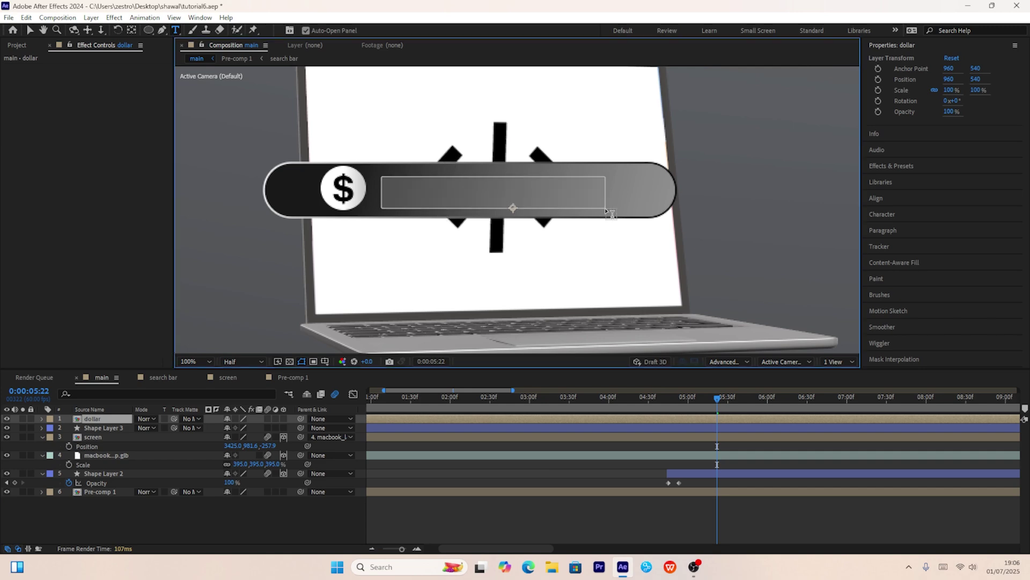
pyautogui.write('coding')
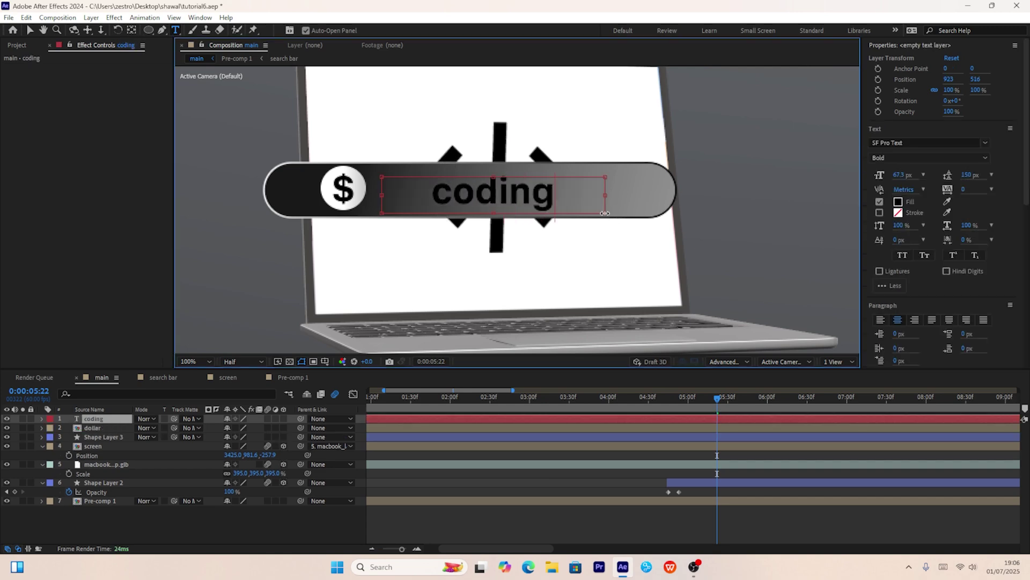
pyautogui.click(628, 355)
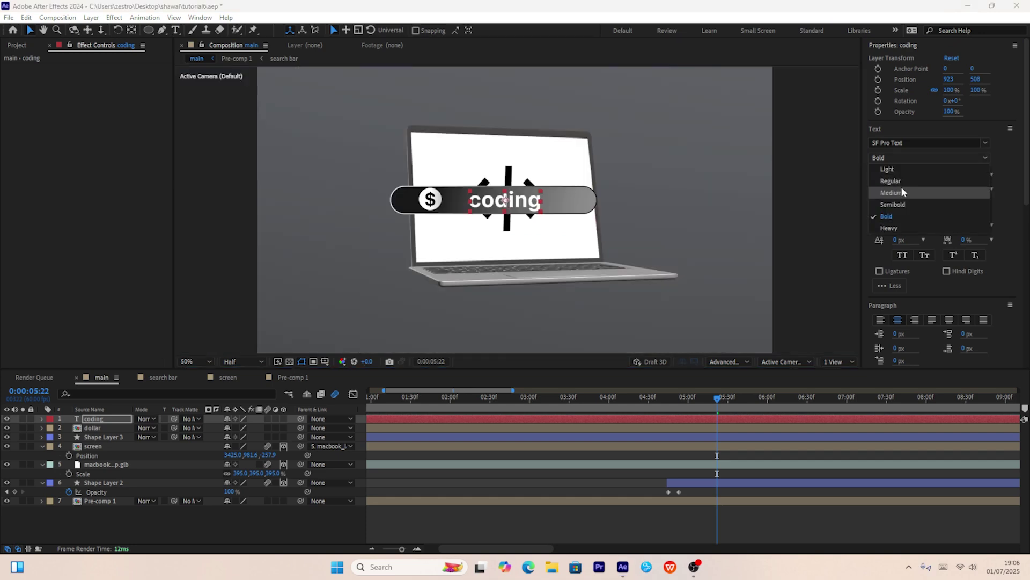
pyautogui.click(900, 191)
pyautogui.click(826, 226)
# Apply a Gradient Ramp to the coding text, swap its colours, and set the ramp start to 960, 515 and end to 960, 609
pyautogui.press(',')
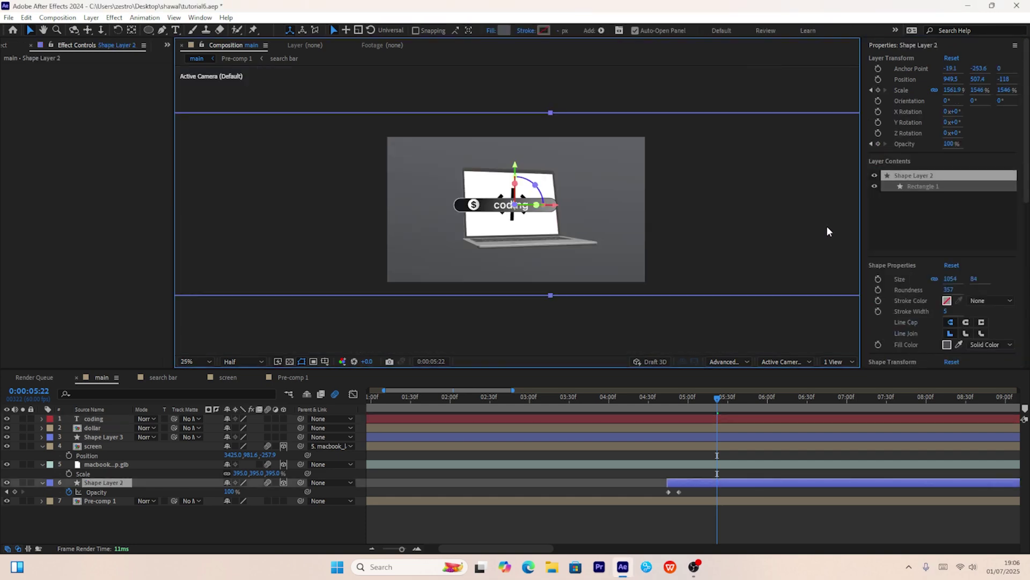
pyautogui.click(709, 319)
pyautogui.click(941, 105)
pyautogui.write('ramp')
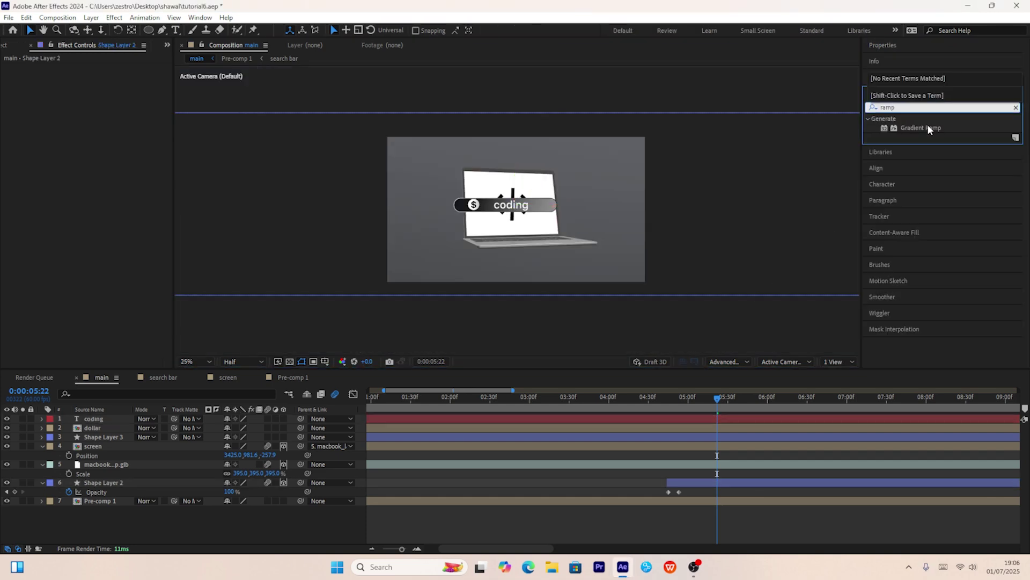
pyautogui.moveTo(928, 129); pyautogui.dragTo(507, 210)
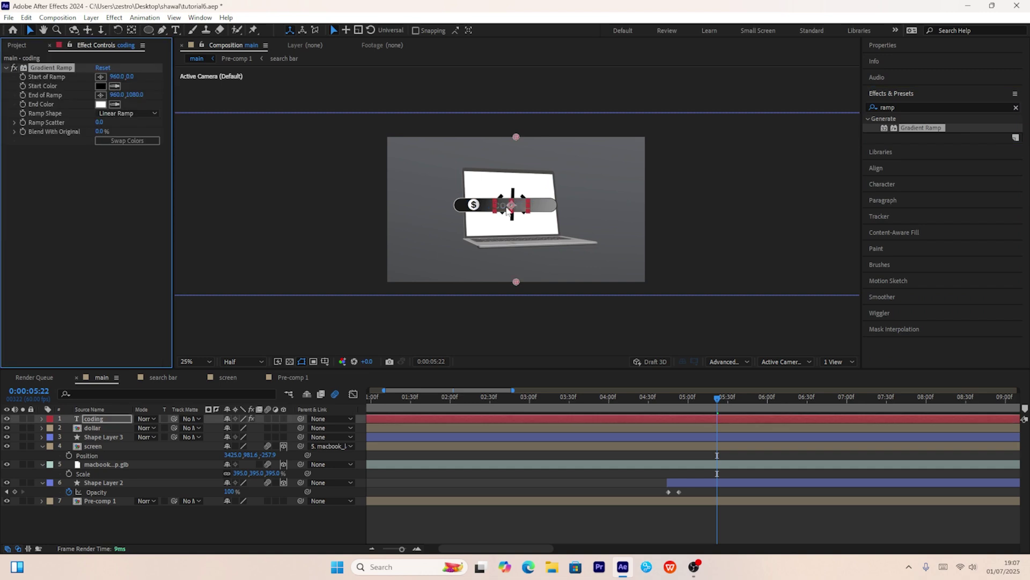
pyautogui.click(127, 141)
pyautogui.moveTo(128, 78); pyautogui.dragTo(347, 109)
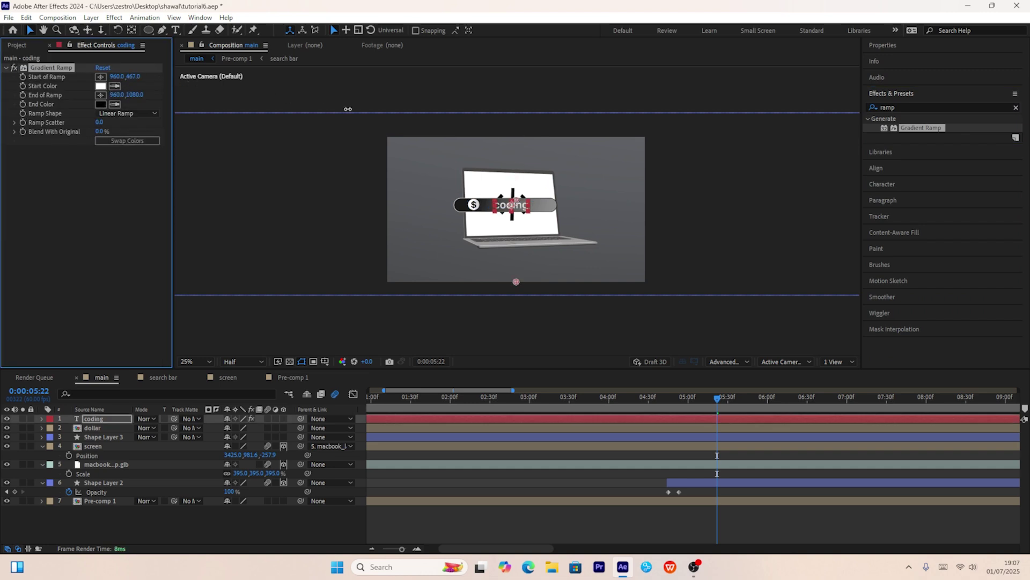
pyautogui.click(144, 105)
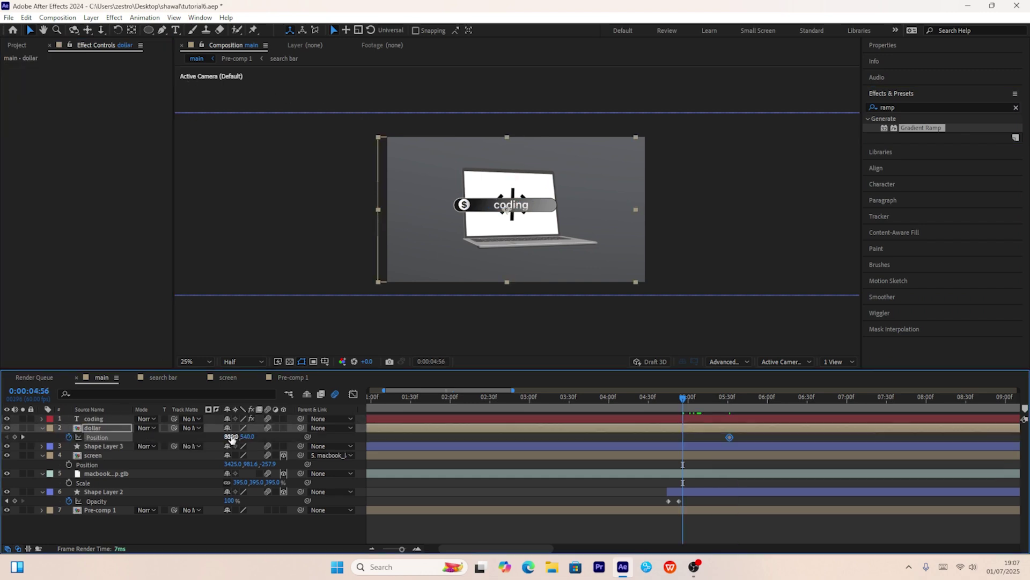
# Set the dollar layer's horizontal position to 1217 at 0:00:04:56
pyautogui.moveTo(232, 436); pyautogui.dragTo(406, 436)
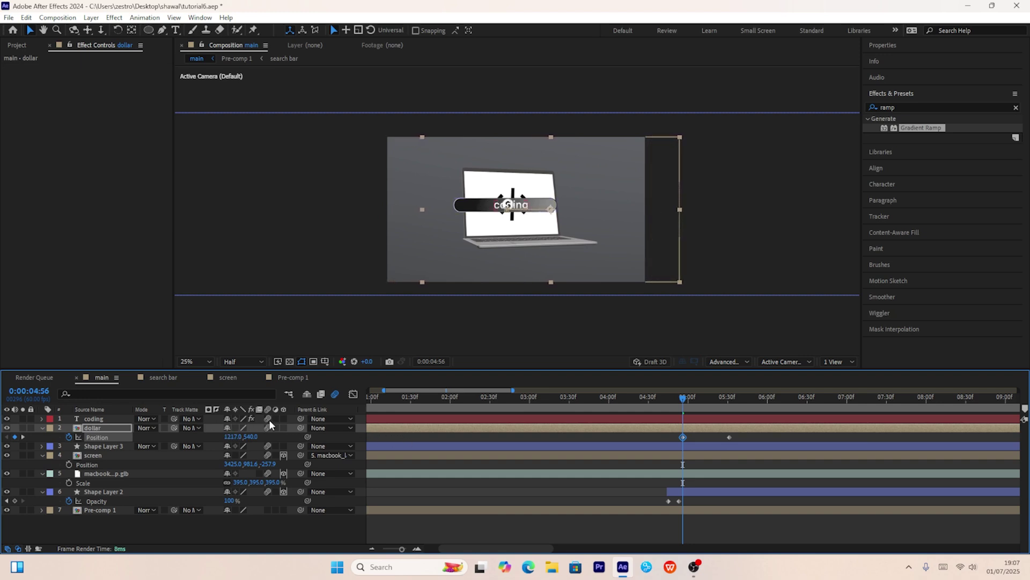
pyautogui.click(313, 417)
# Use the bar's Shape Layer 3 as the track matte for the coding text and make the bar visible again
pyautogui.click(192, 418)
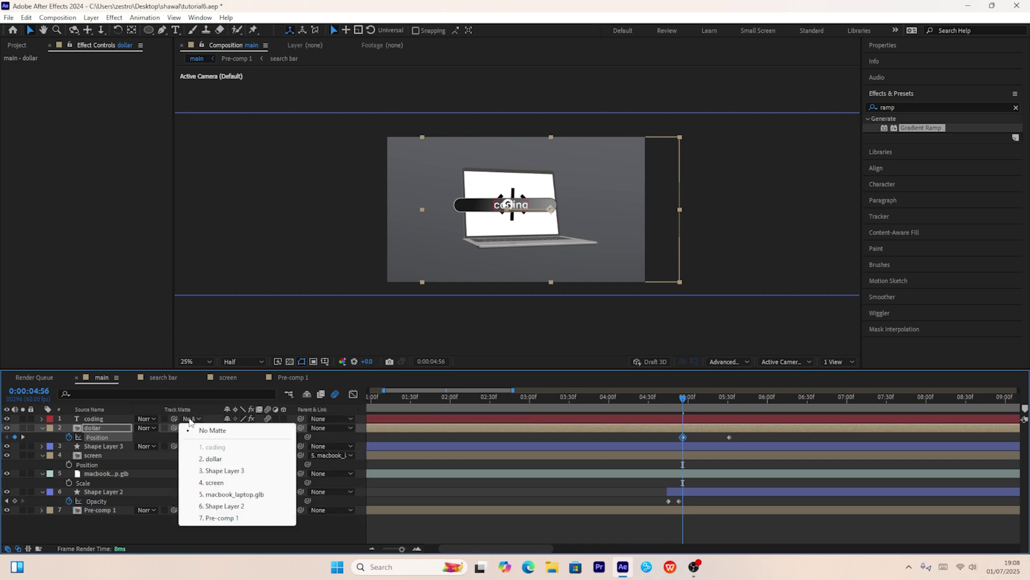
pyautogui.click(230, 472)
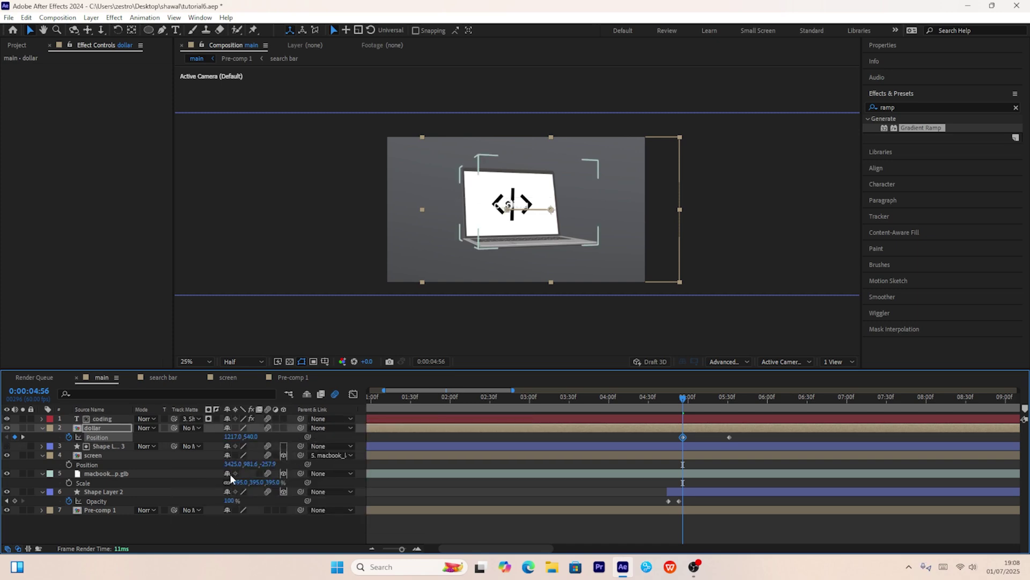
pyautogui.click(7, 446)
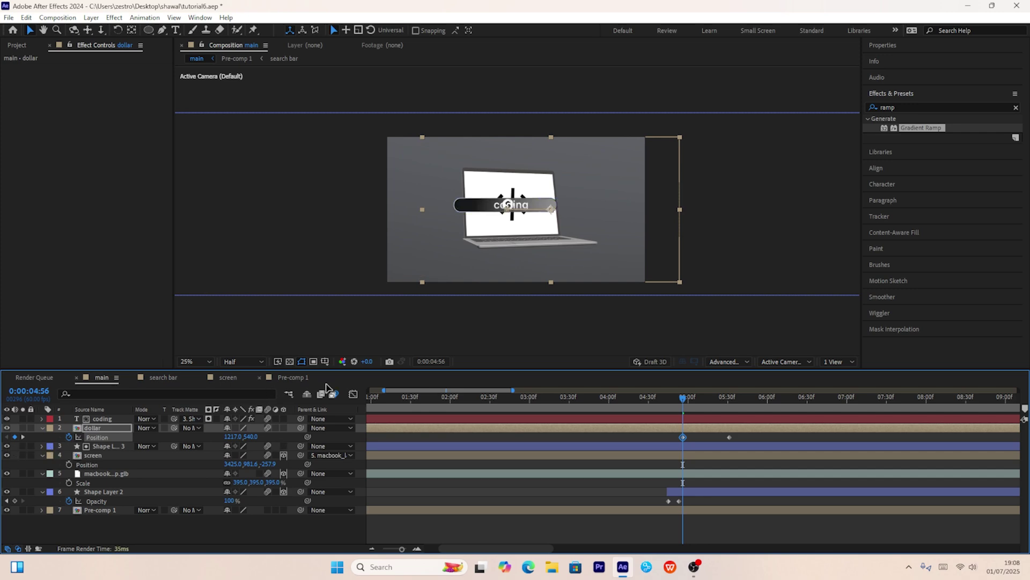
# Keyframe the coding text's position at 0:00:05:31 and set its vertical position to 654 at 0:00:04:56
pyautogui.click(23, 436)
pyautogui.click(117, 422)
pyautogui.press('p')
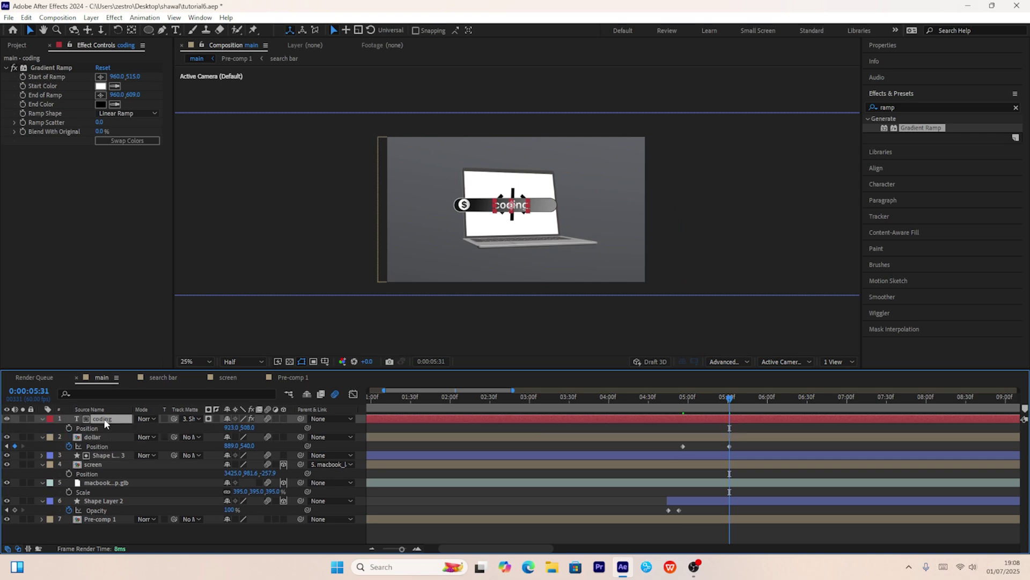
pyautogui.click(68, 427)
pyautogui.click(6, 446)
pyautogui.moveTo(246, 427); pyautogui.dragTo(309, 437)
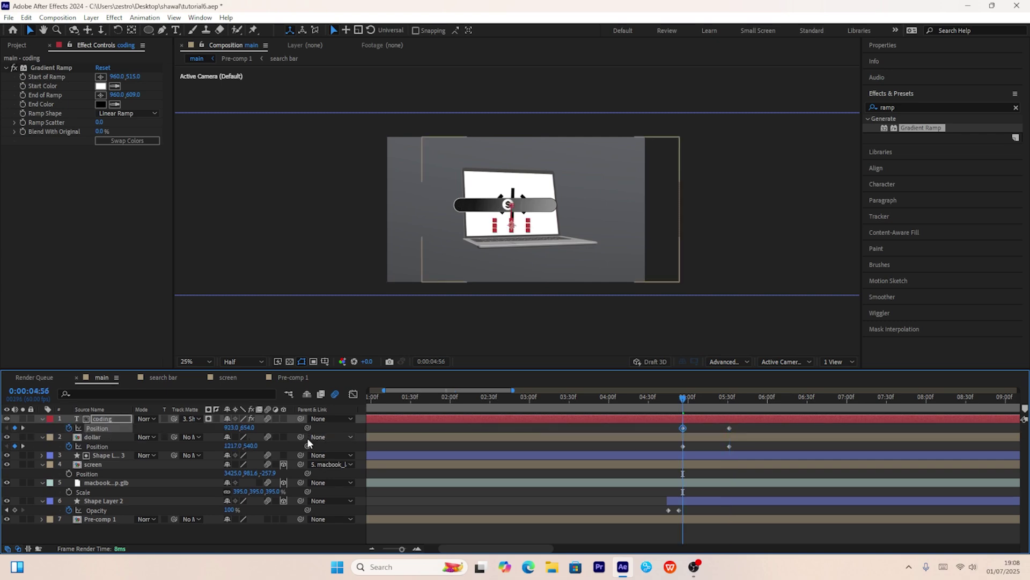
# Keyframe the bar's scale at 0:00:05:31 and reduce its horizontal scale to about 49% at 0:00:04:56
pyautogui.press('k')
pyautogui.click(104, 455)
pyautogui.press('s')
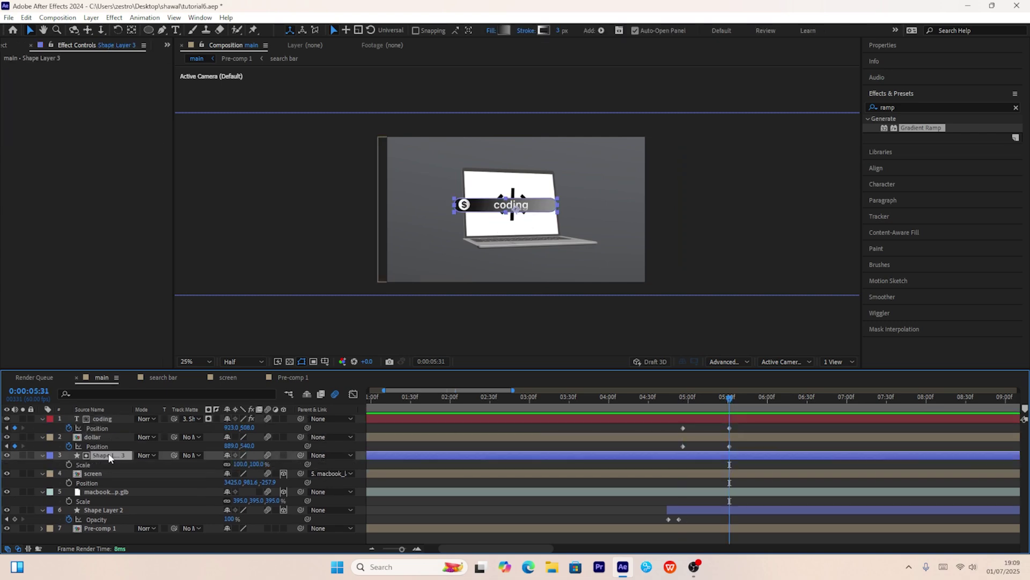
pyautogui.click(69, 464)
pyautogui.press('j')
pyautogui.moveTo(239, 464); pyautogui.dragTo(255, 465)
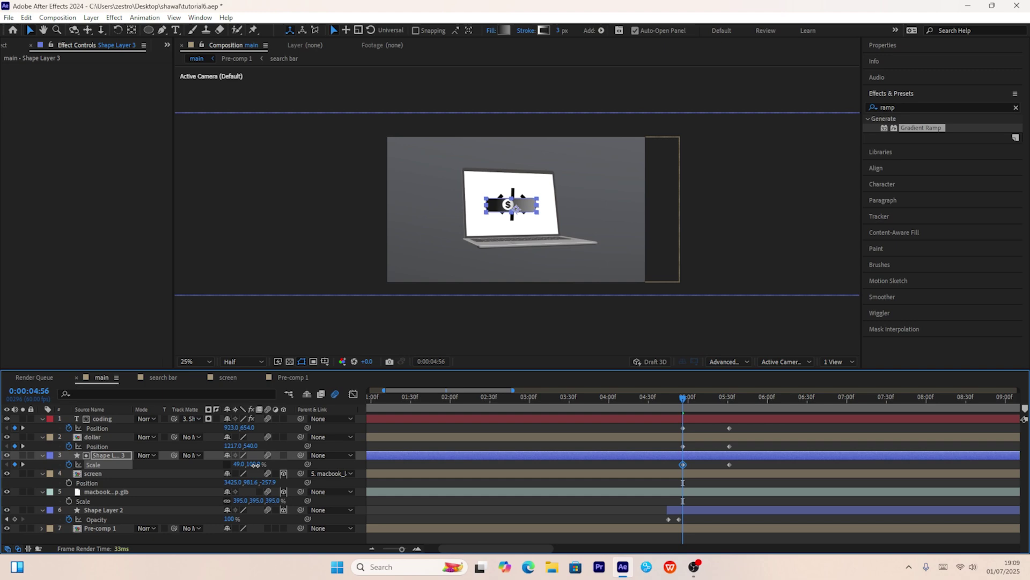
# Set the bar's vertical scale to 0% at 0:00:04:56
pyautogui.click(255, 464)
pyautogui.write('0')
pyautogui.press('Return')
# Keyframe the dollar layer's opacity from 0% at 0:00:04:56 to 100% at 0:00:05:03
pyautogui.click(100, 436)
pyautogui.press('t')
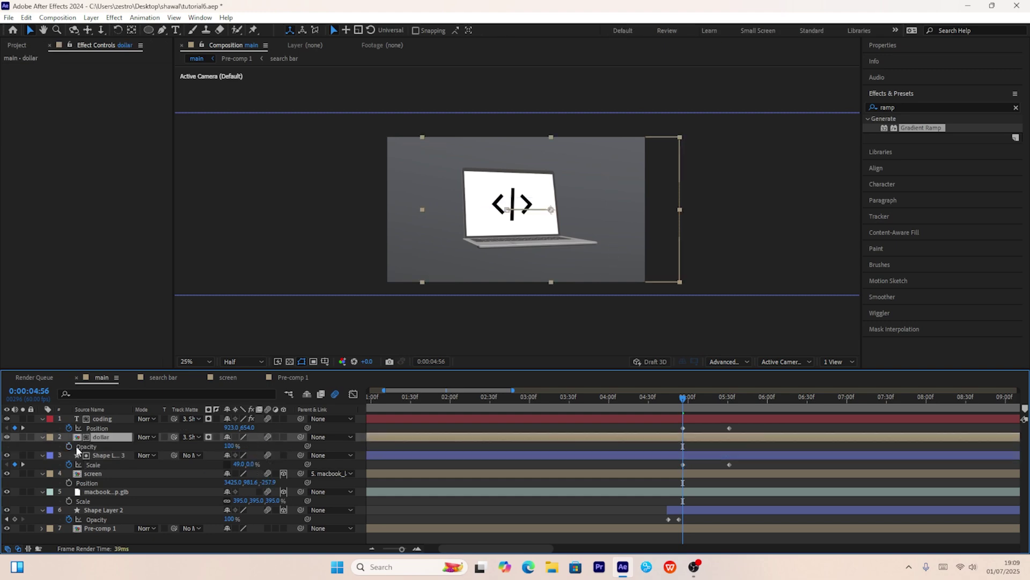
pyautogui.click(69, 446)
pyautogui.moveTo(685, 399); pyautogui.dragTo(694, 404)
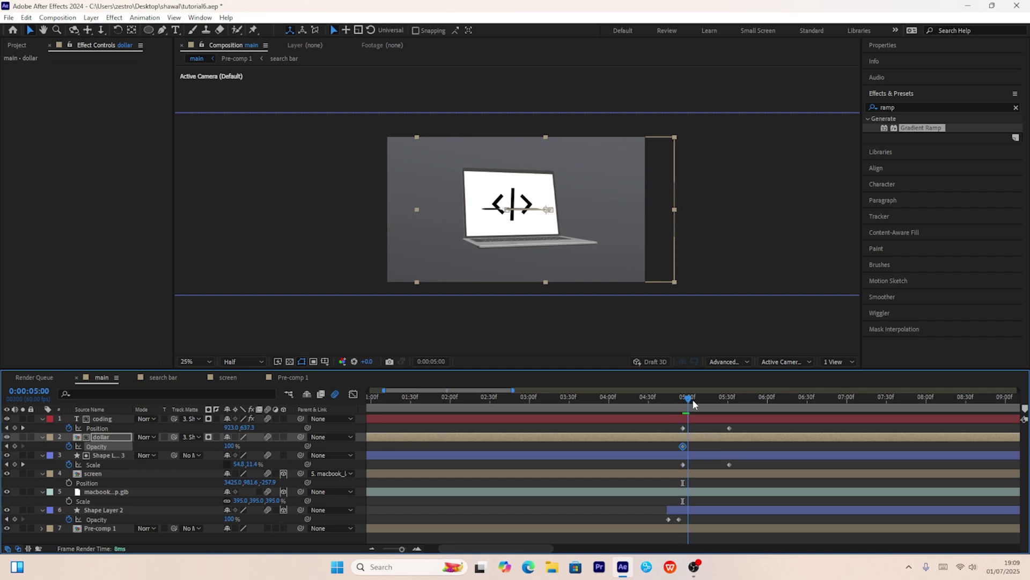
pyautogui.click(14, 446)
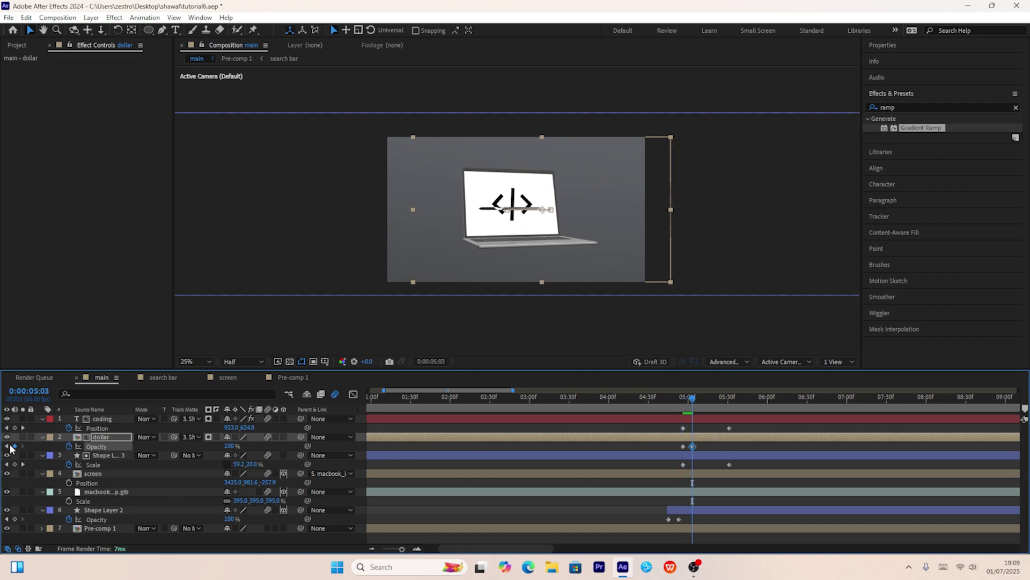
pyautogui.click(7, 446)
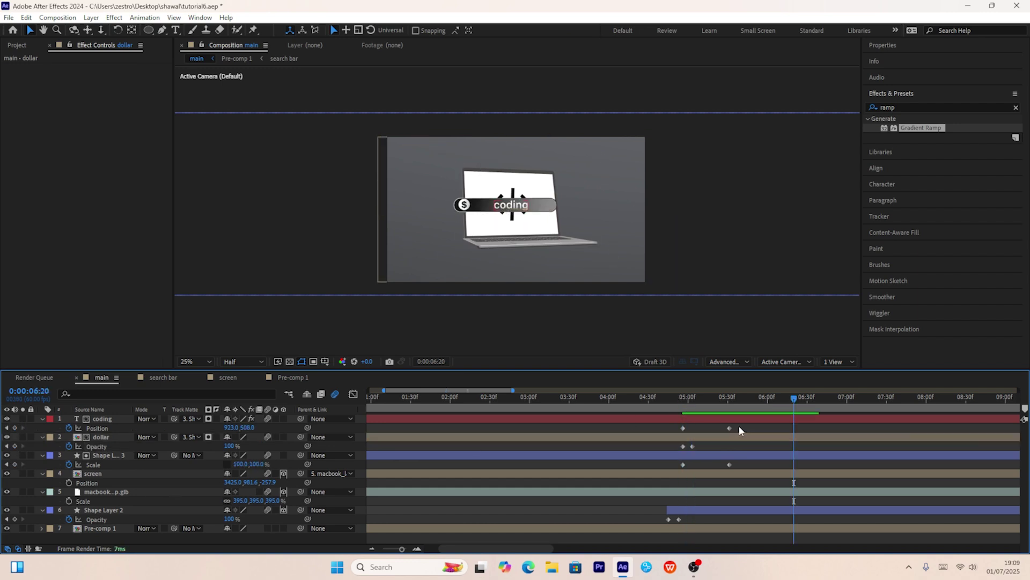
# Ease the coding position, dollar opacity and bar scale keyframes with speed curves that peak early, and preview the reveal
pyautogui.moveTo(740, 425); pyautogui.dragTo(660, 465)
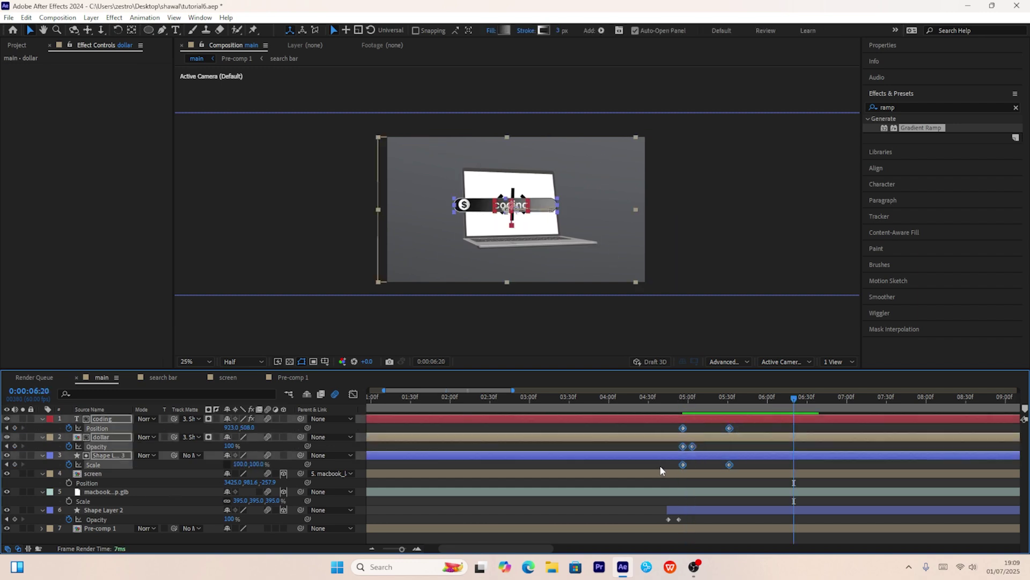
pyautogui.click(353, 394)
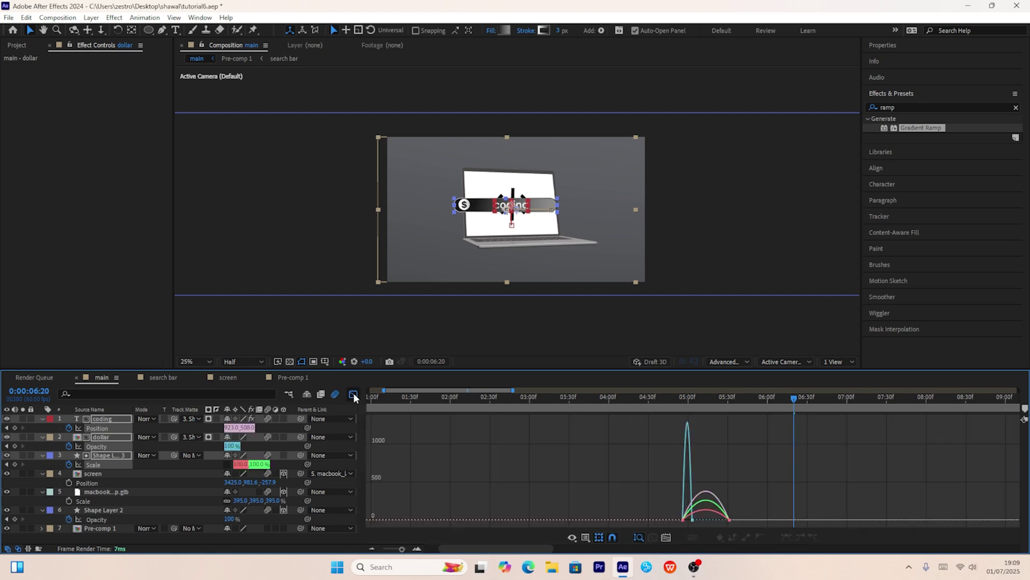
pyautogui.moveTo(712, 524)
pyautogui.mouseDown()
pyautogui.moveTo(684, 527)
pyautogui.moveTo(694, 514)
pyautogui.mouseUp()
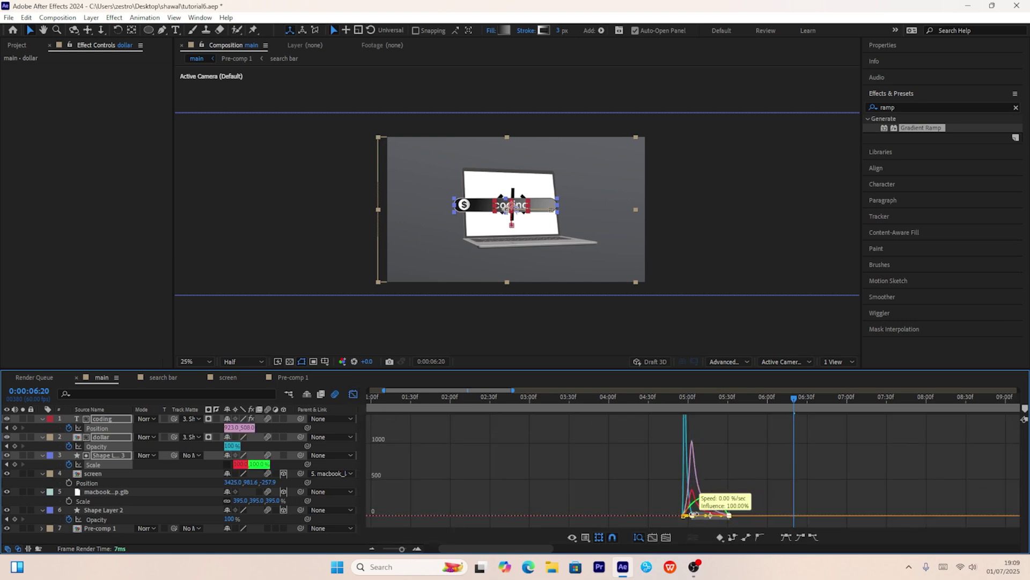
pyautogui.click(678, 398)
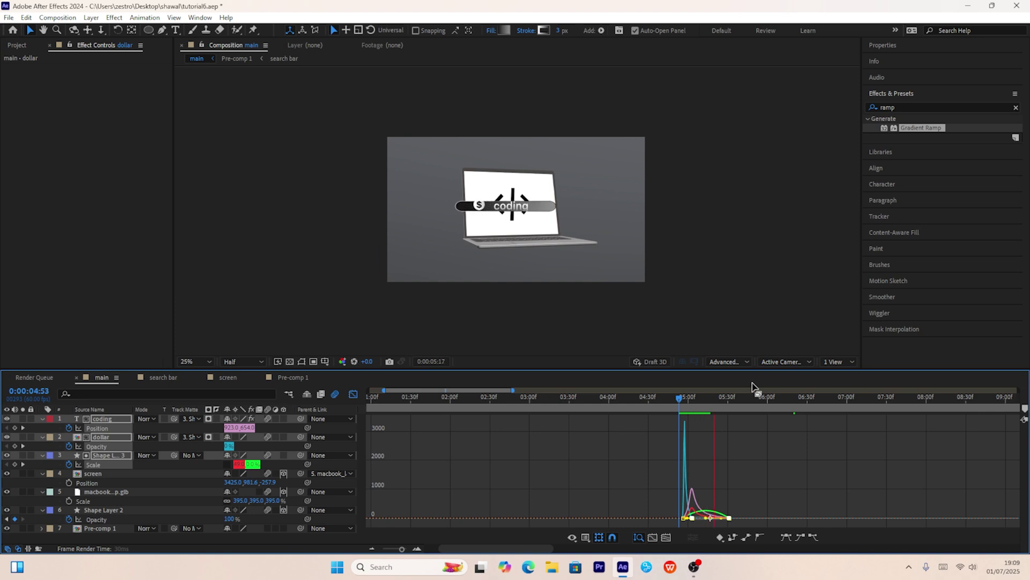
pyautogui.press('space')
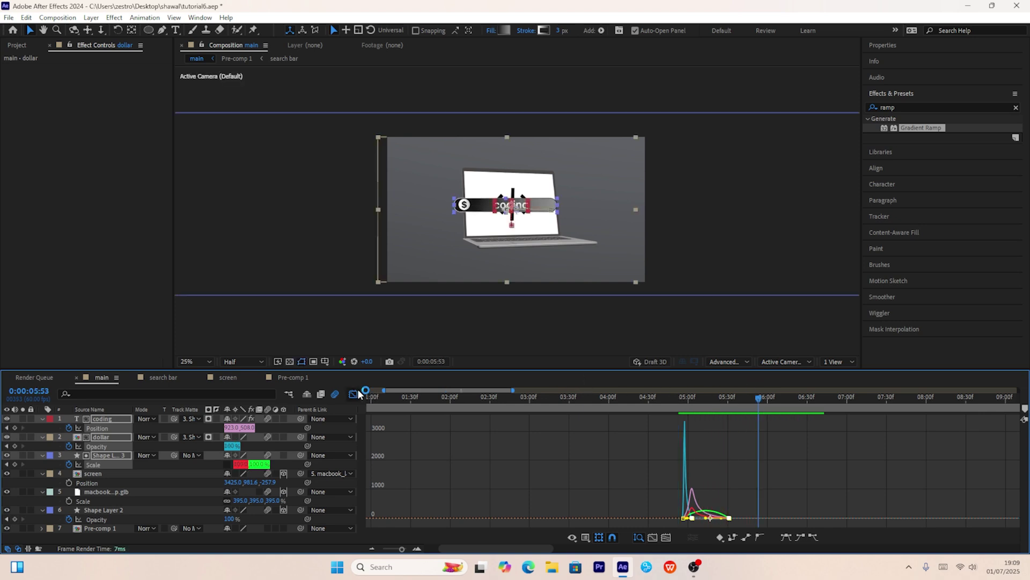
# Apply Easy Ease to the dollar layer's position keyframes and shape their speed curve to peak early and slow down gradually
pyautogui.click(353, 394)
pyautogui.moveTo(730, 446); pyautogui.dragTo(664, 447)
pyautogui.press('F9')
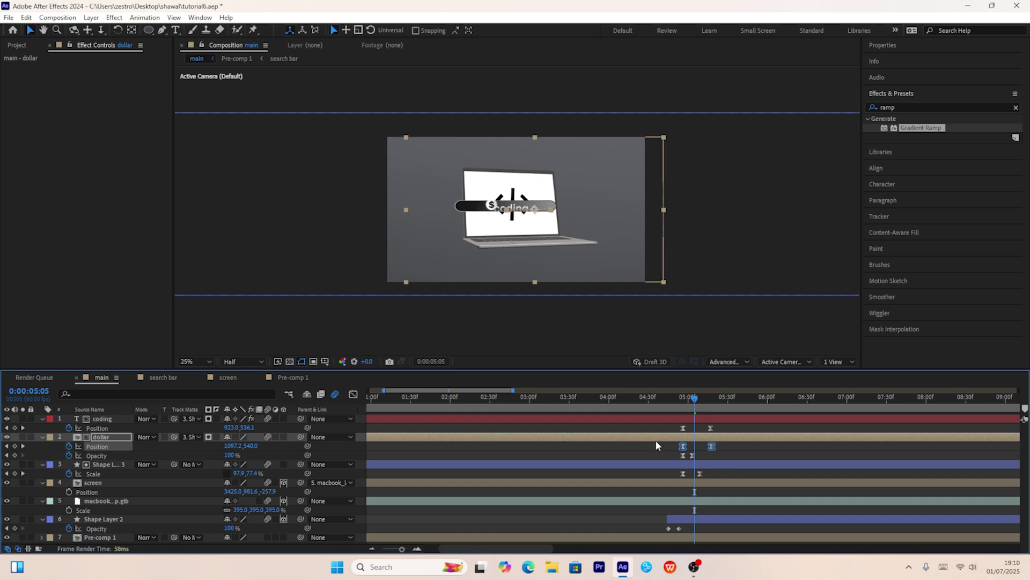
pyautogui.click(357, 395)
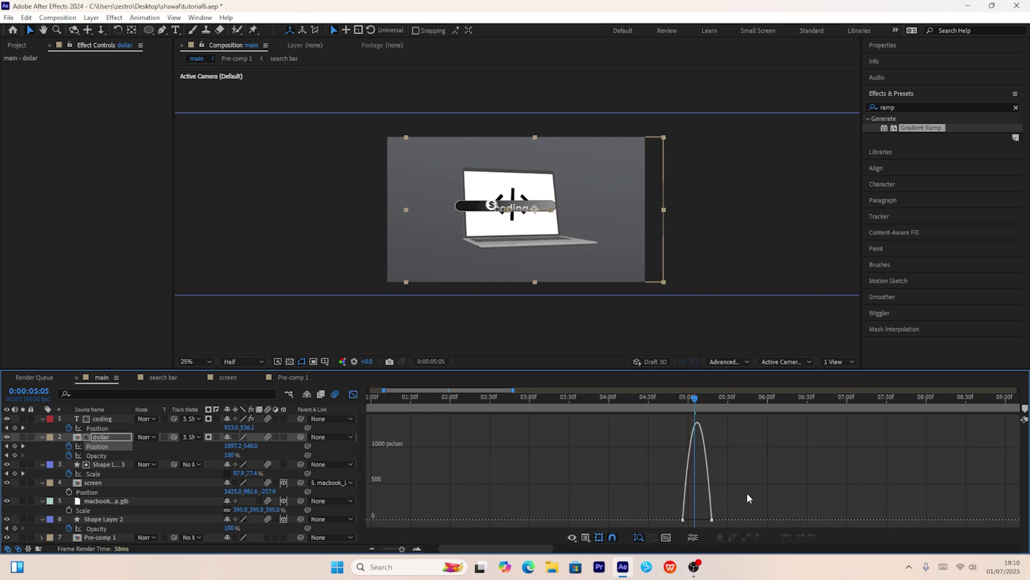
pyautogui.moveTo(702, 522); pyautogui.dragTo(684, 520)
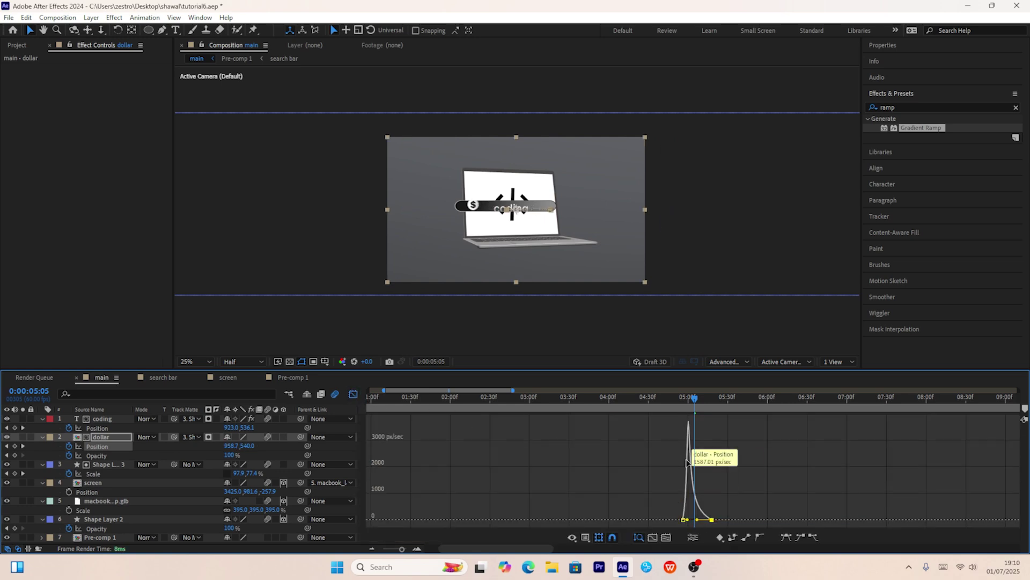
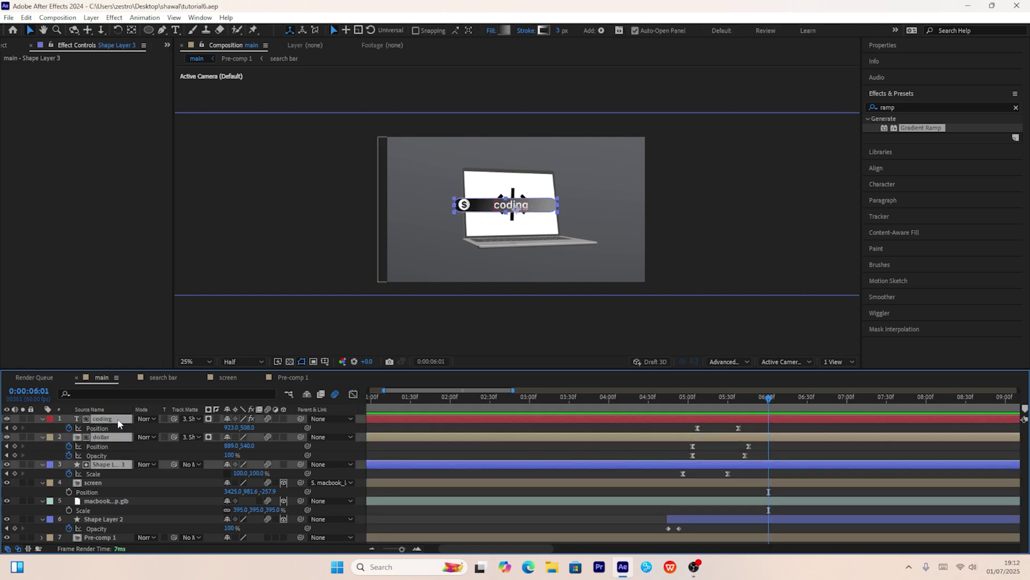
# Pre-compose the coding, dollar and bar layers as skill1 and tilt it to an X rotation of -9°
pyautogui.click(140, 353)
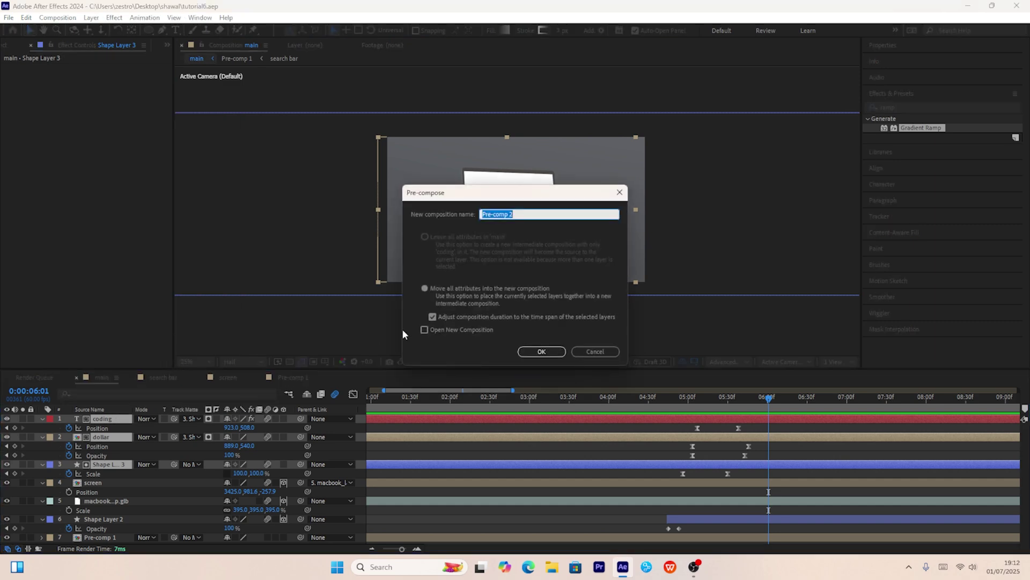
pyautogui.write('skill1')
pyautogui.click(541, 350)
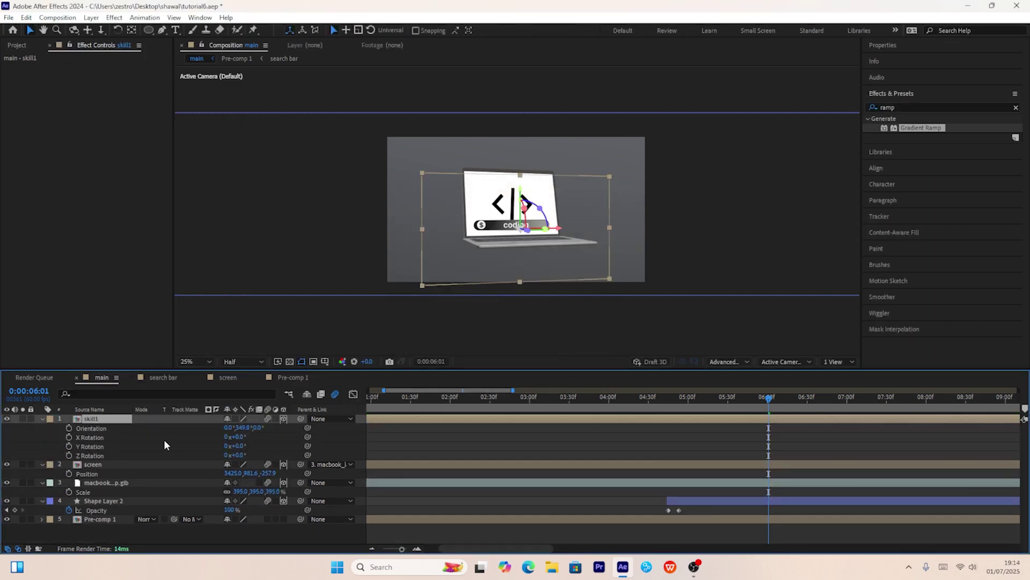
pyautogui.moveTo(238, 438); pyautogui.dragTo(233, 438)
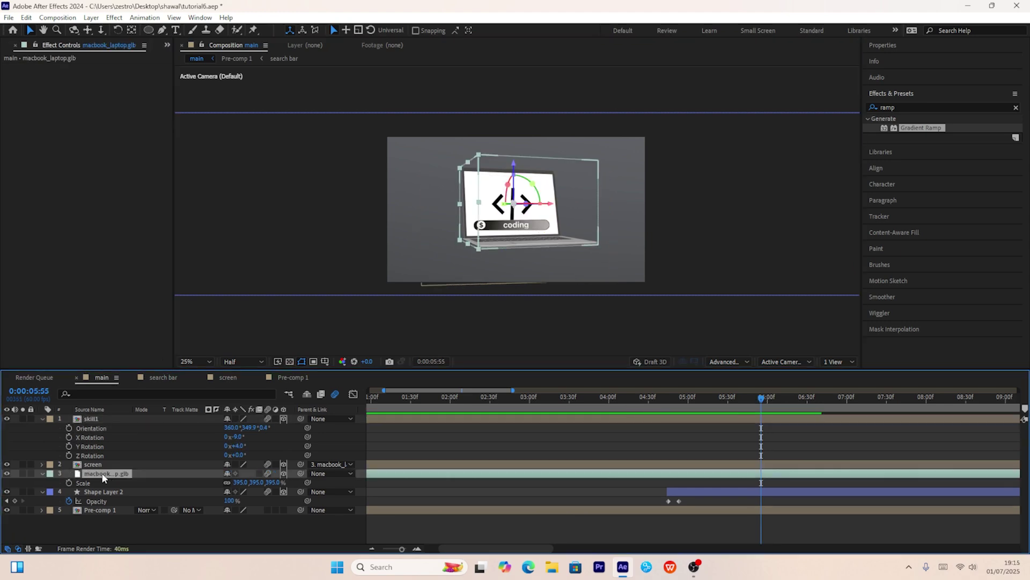
pyautogui.press('r')
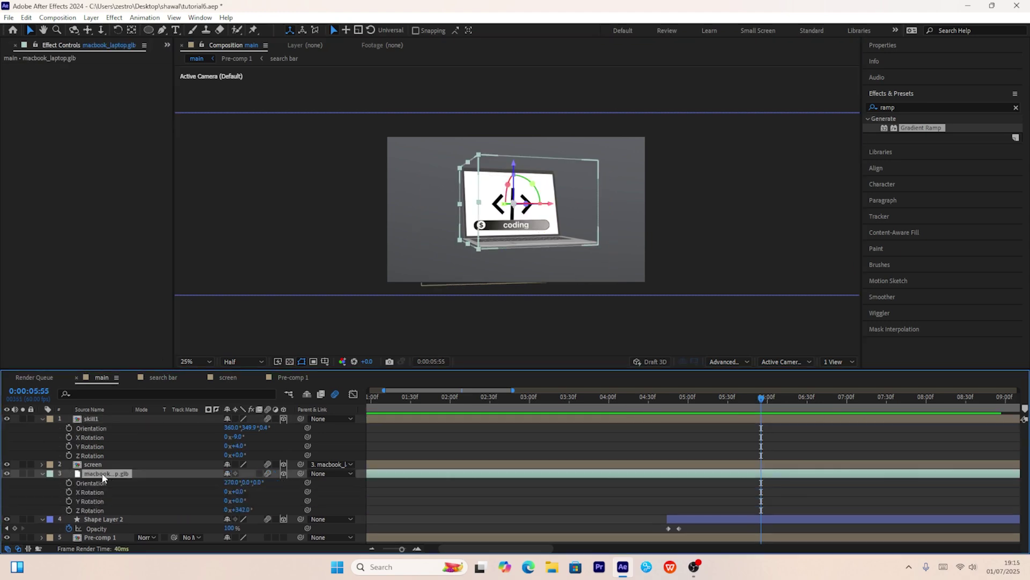
pyautogui.moveTo(236, 512); pyautogui.dragTo(246, 511)
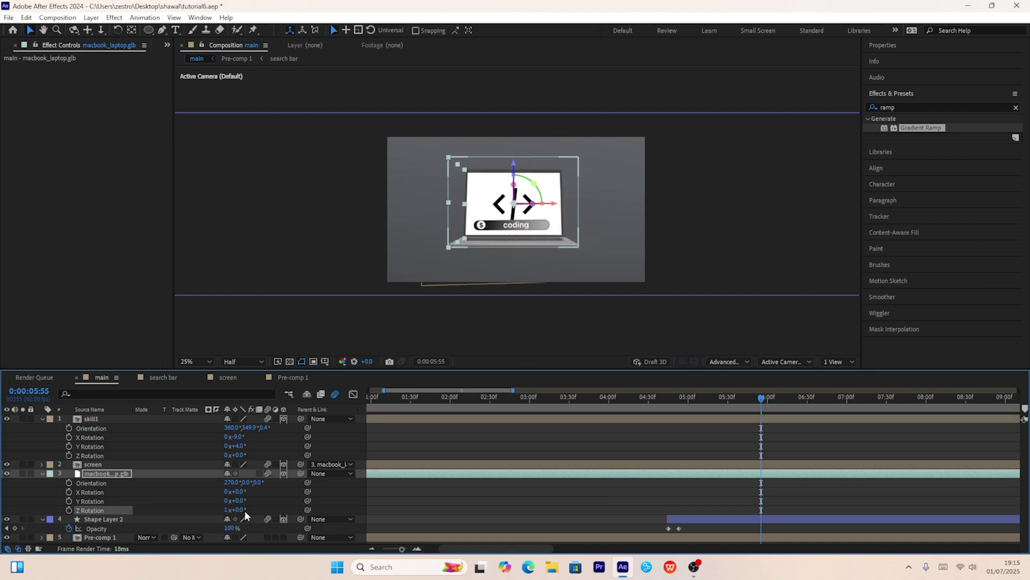
pyautogui.hotkey('ctrl', 'z')
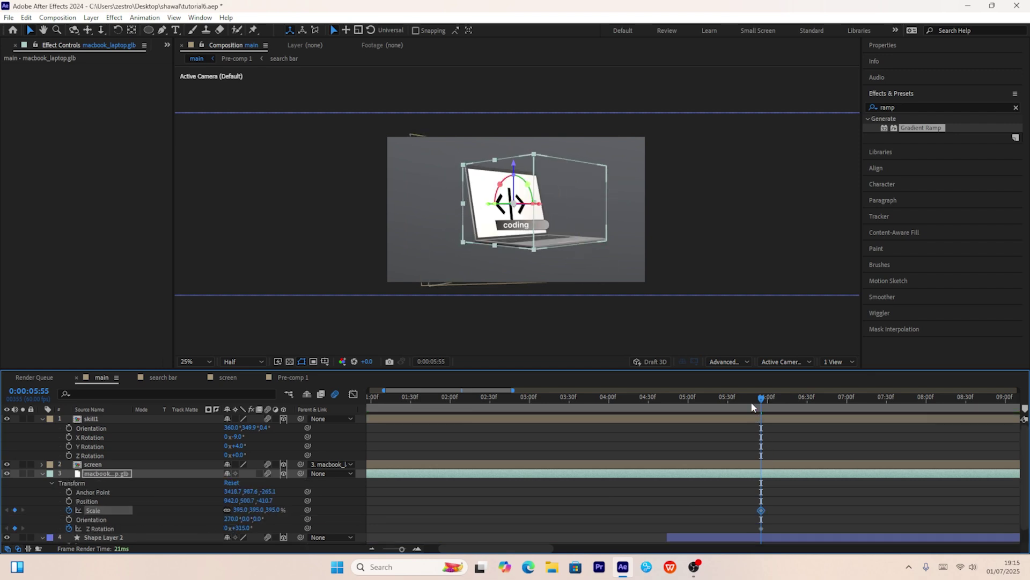
# Keyframe the laptop's Z rotation at 1x+110° and its scale at 0% at 0:00:04:51
pyautogui.moveTo(752, 407); pyautogui.dragTo(676, 411)
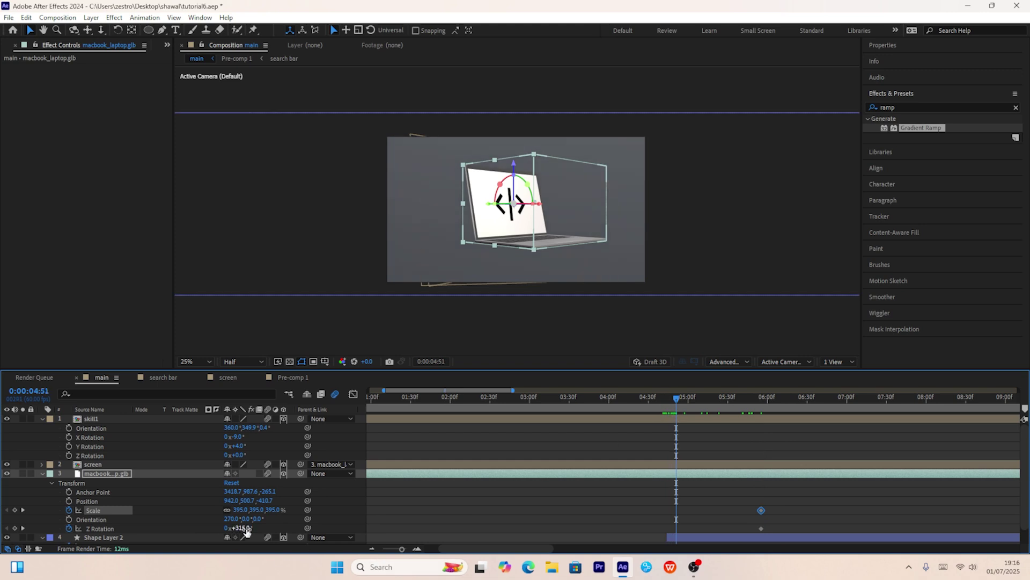
pyautogui.moveTo(251, 530); pyautogui.dragTo(301, 530)
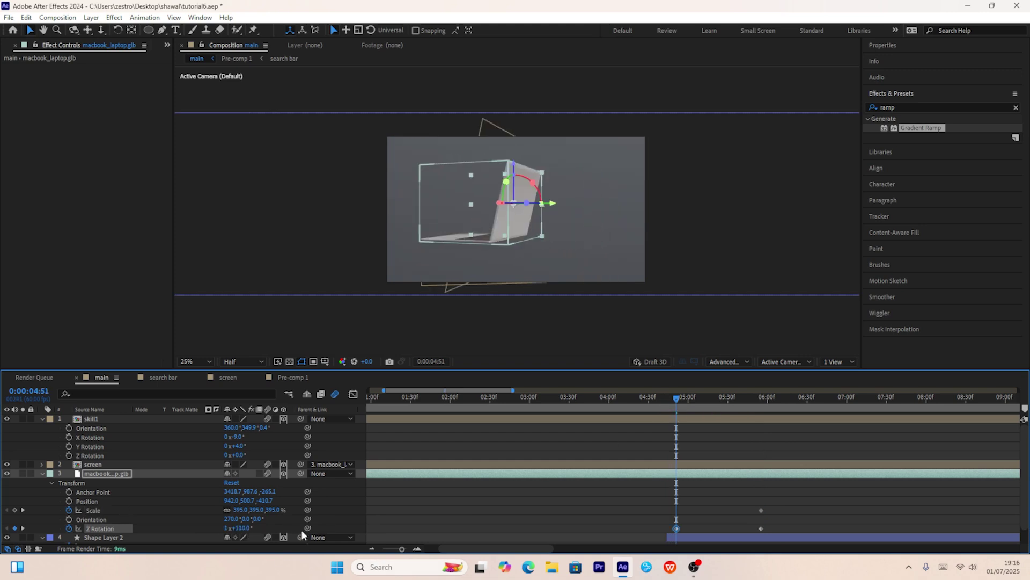
pyautogui.click(241, 509)
pyautogui.write('0')
pyautogui.press('Return')
# Apply Easy Ease to the laptop's scale and Z rotation keyframes, adjust their speed curves, and preview the laptop's entrance
pyautogui.moveTo(783, 504); pyautogui.dragTo(660, 528)
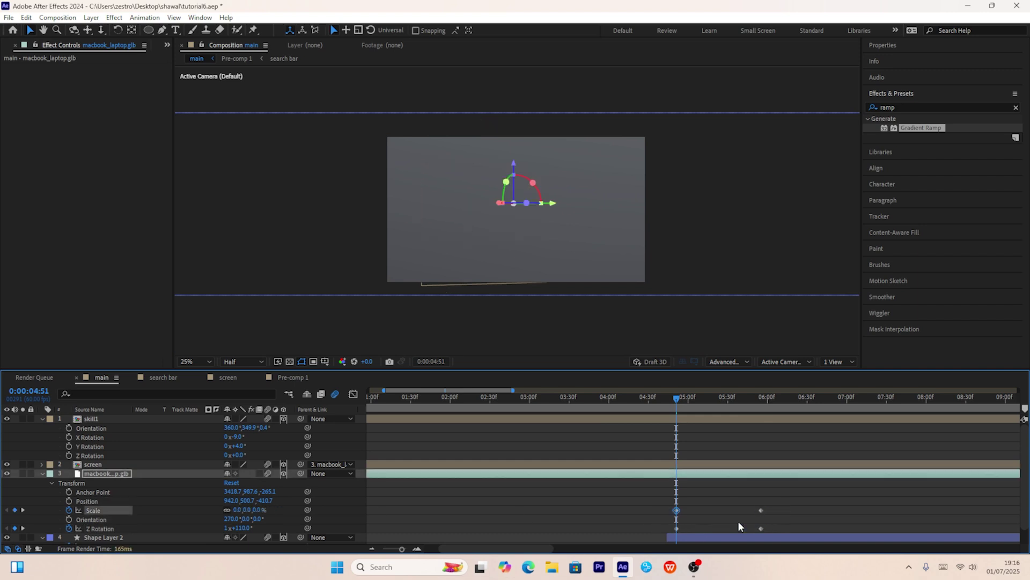
pyautogui.moveTo(783, 503); pyautogui.dragTo(661, 530)
pyautogui.press('F9')
pyautogui.click(353, 395)
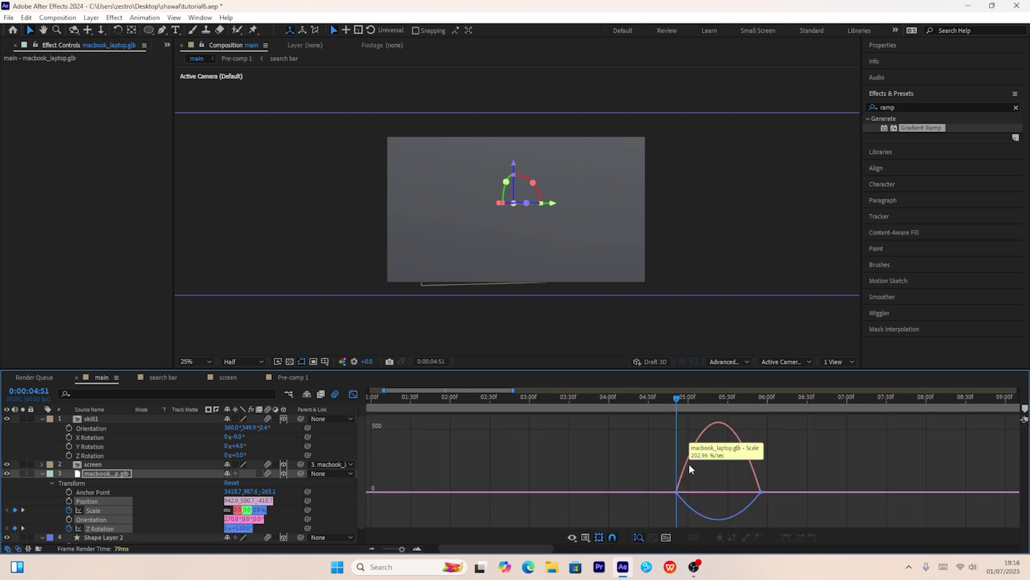
pyautogui.moveTo(720, 473); pyautogui.dragTo(781, 503)
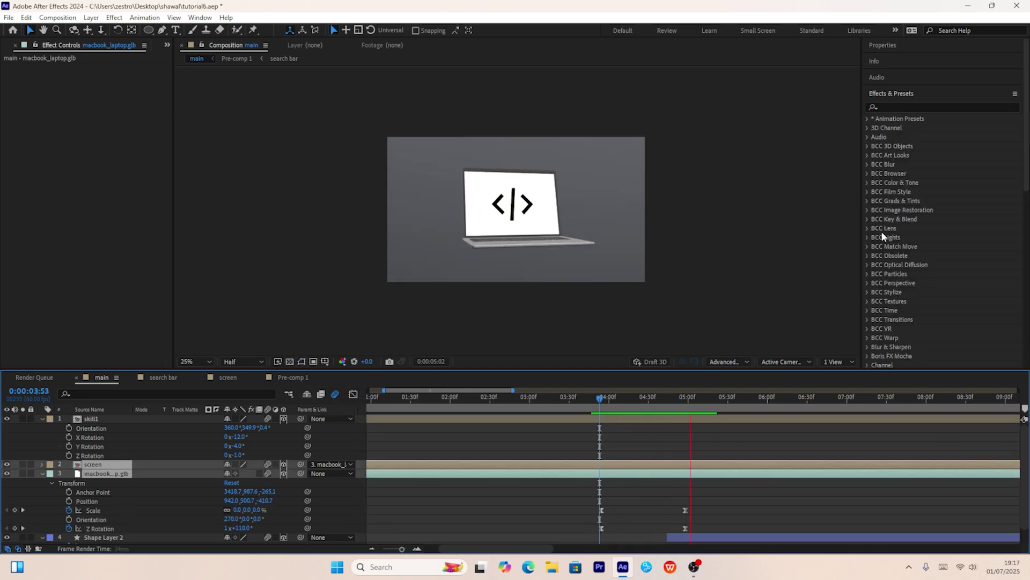
pyautogui.press('space')
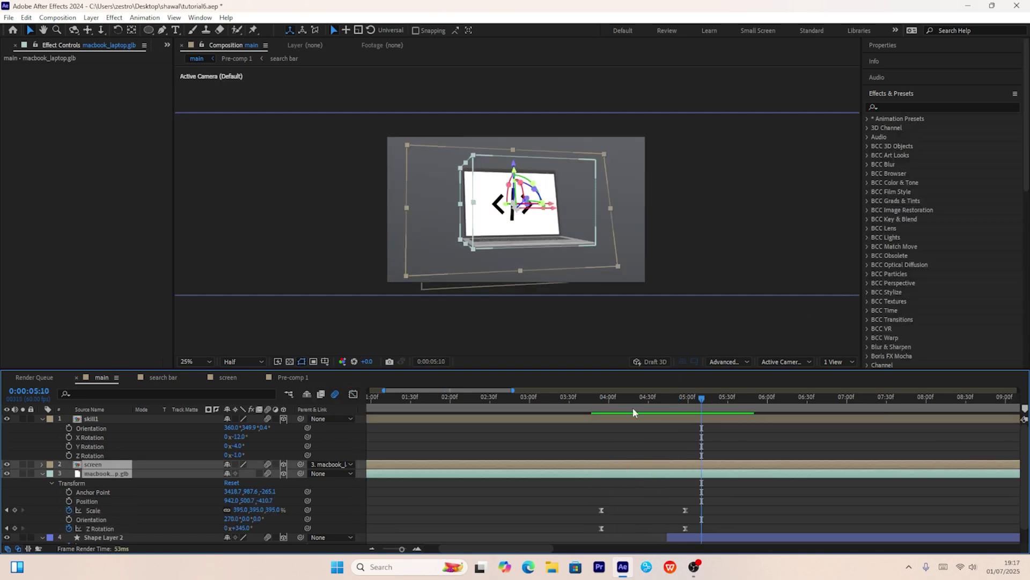
pyautogui.click(594, 401)
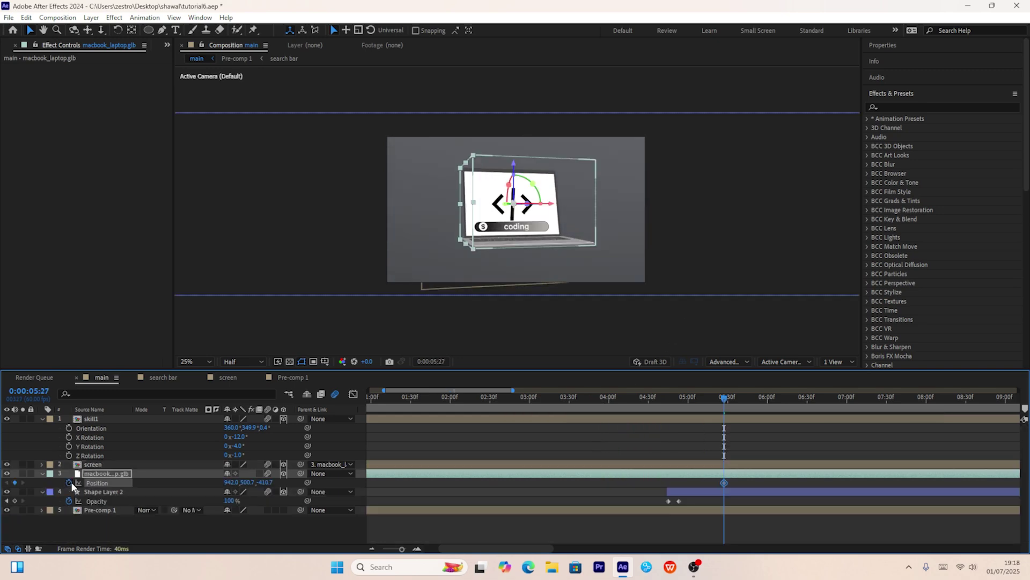
# Keyframe the laptop and skill1 positions to slide together to the left half of the frame by 0:00:06:59
pyautogui.click(68, 501)
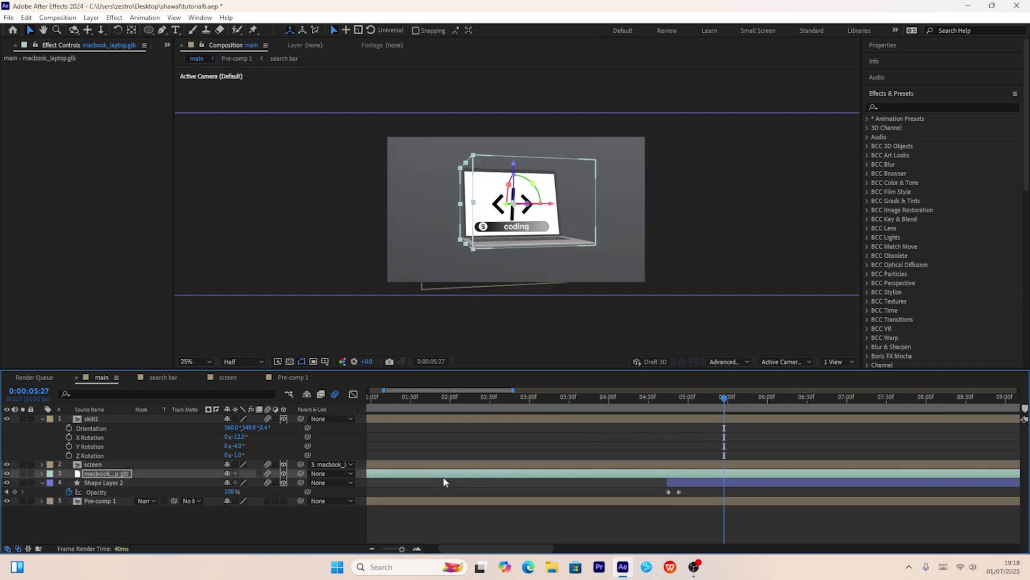
pyautogui.moveTo(724, 501); pyautogui.dragTo(704, 500)
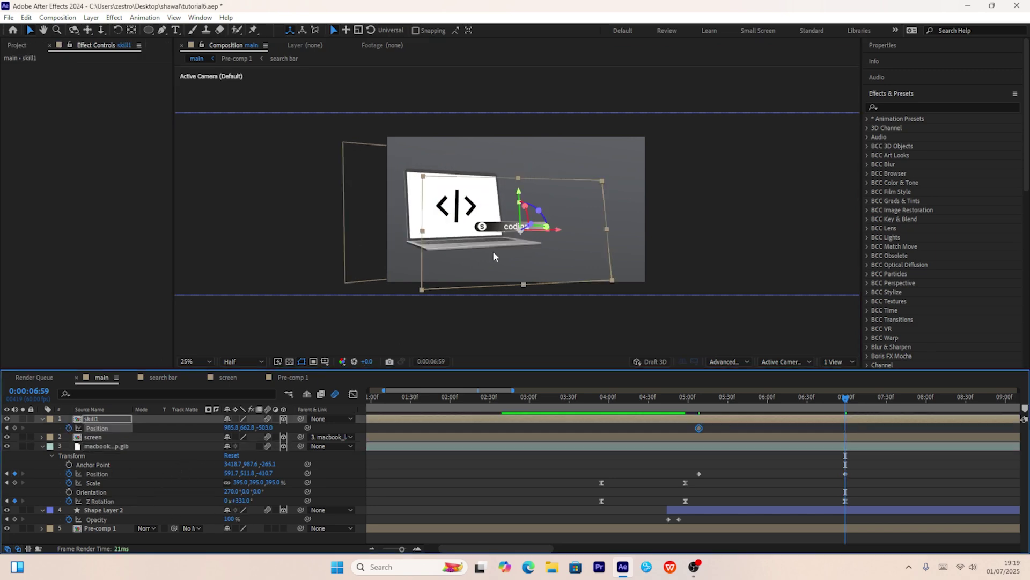
pyautogui.click(493, 250)
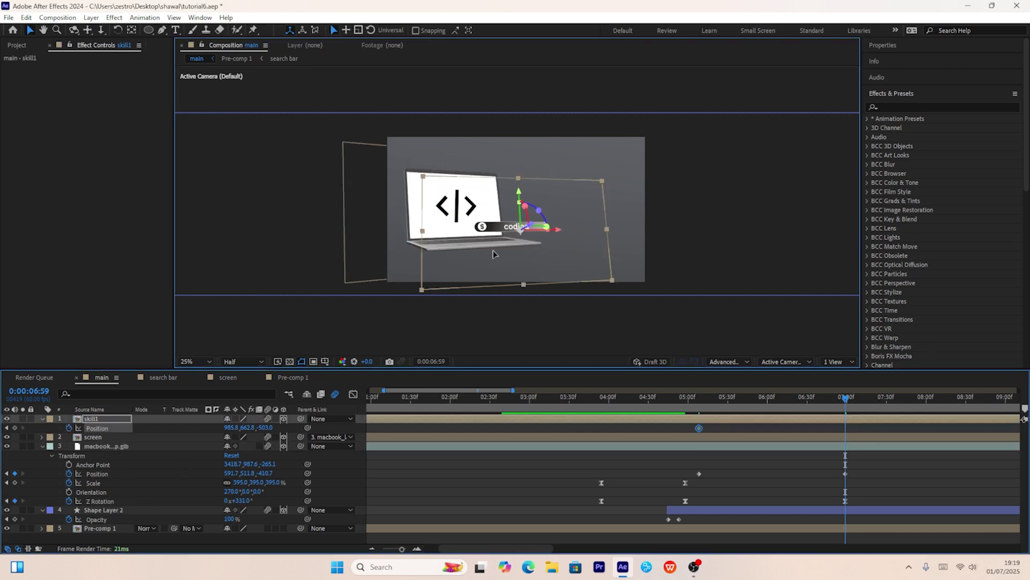
pyautogui.moveTo(448, 250); pyautogui.dragTo(441, 251)
# Ease the laptop and skill1 position keyframes with a speed curve that peaks early and slows gradually, and preview the slide
pyautogui.moveTo(855, 423); pyautogui.dragTo(691, 450)
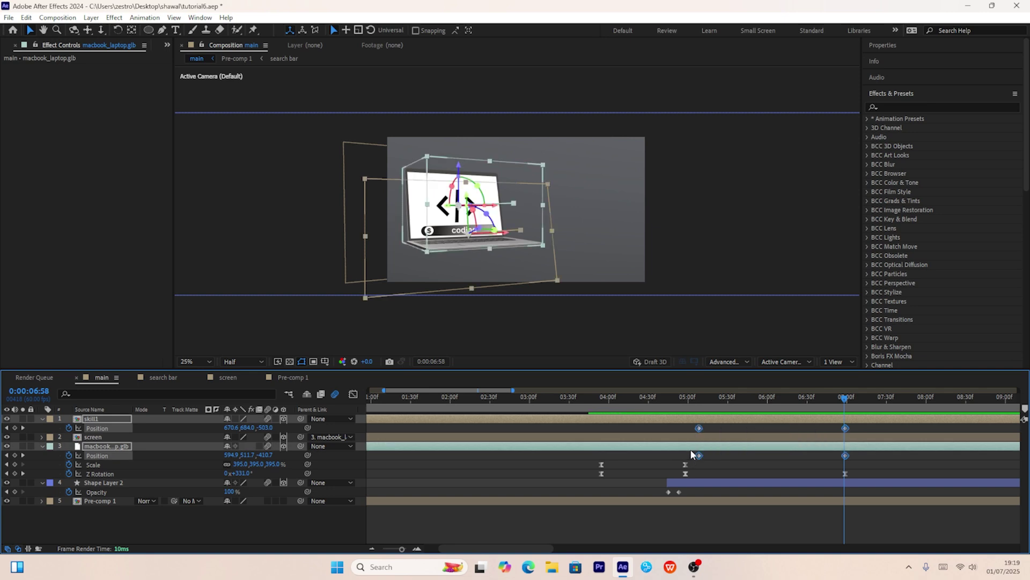
pyautogui.press('F9')
pyautogui.click(353, 394)
pyautogui.moveTo(896, 449); pyautogui.dragTo(754, 517)
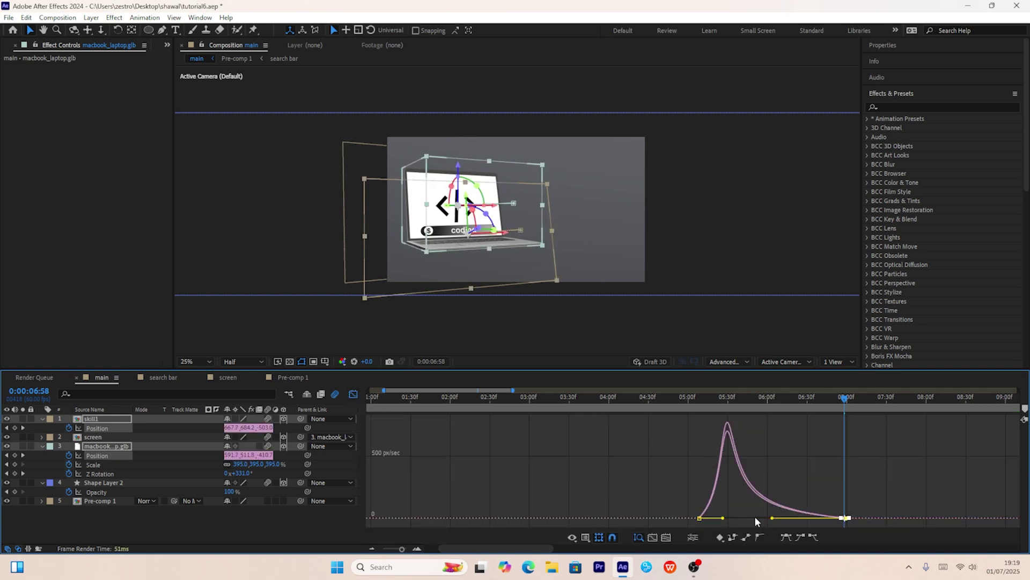
pyautogui.click(692, 397)
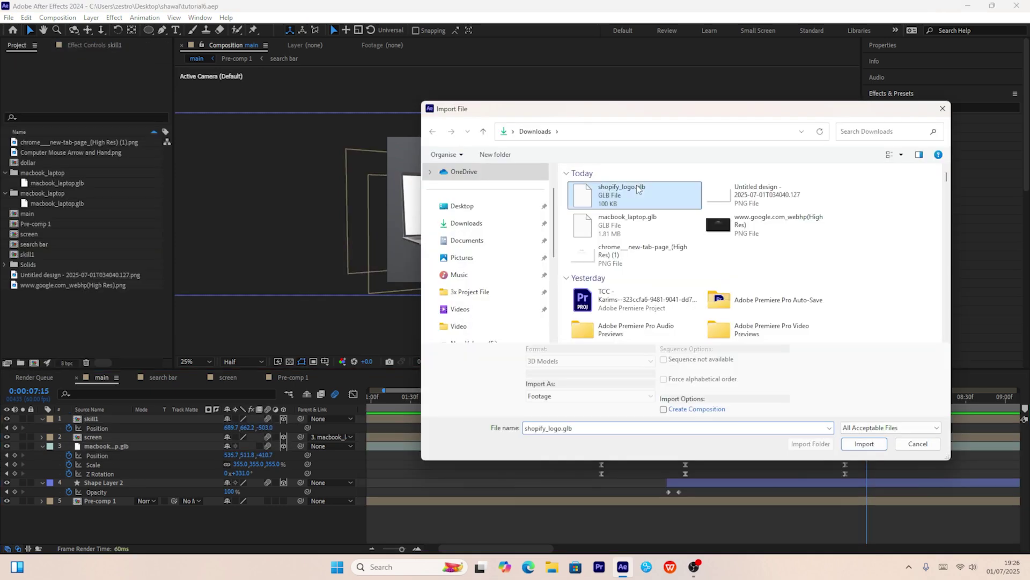
# Import shopify_logo.glb and add it as the top layer of the main composition
pyautogui.press('Return')
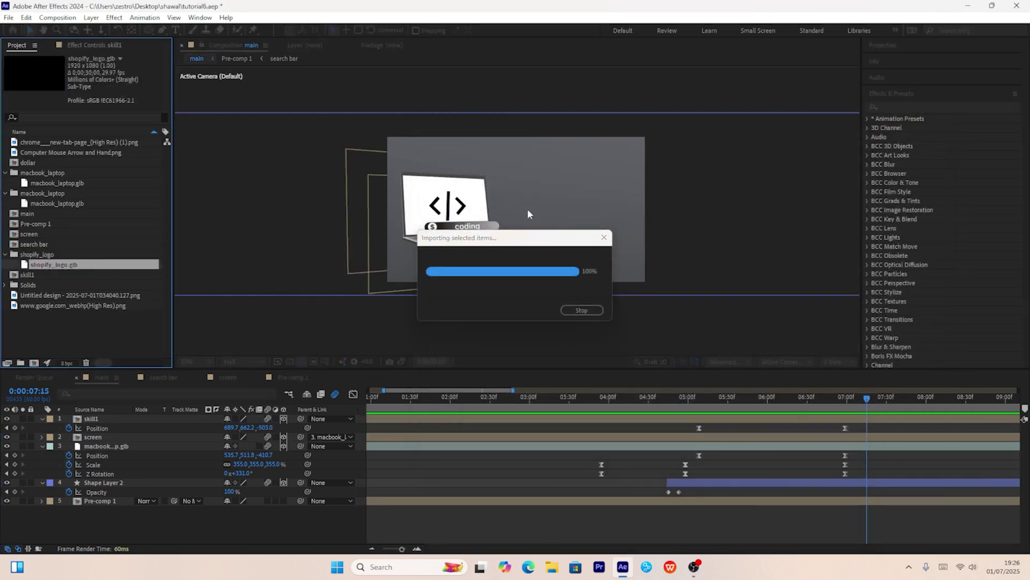
pyautogui.moveTo(65, 271); pyautogui.dragTo(127, 416)
pyautogui.click(538, 370)
# Place the Shopify bag in the right half of the frame and scale it down to 41%
pyautogui.moveTo(537, 134); pyautogui.dragTo(611, 278)
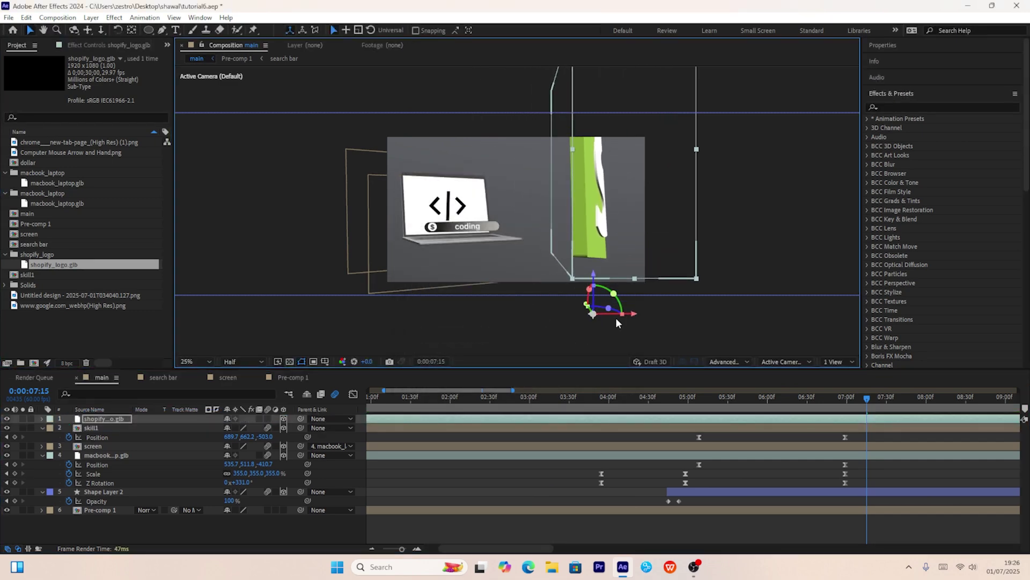
pyautogui.moveTo(603, 307); pyautogui.dragTo(585, 313)
pyautogui.press('p')
pyautogui.moveTo(266, 428); pyautogui.dragTo(55, 427)
pyautogui.moveTo(596, 230); pyautogui.dragTo(568, 239)
pyautogui.press('s')
pyautogui.moveTo(258, 428); pyautogui.dragTo(225, 427)
pyautogui.moveTo(592, 255); pyautogui.dragTo(582, 192)
# Move the Shopify bag's anchor point to its centre and rotate the bag to X -12° and Z 56°
pyautogui.click(132, 30)
pyautogui.moveTo(567, 280); pyautogui.dragTo(571, 214)
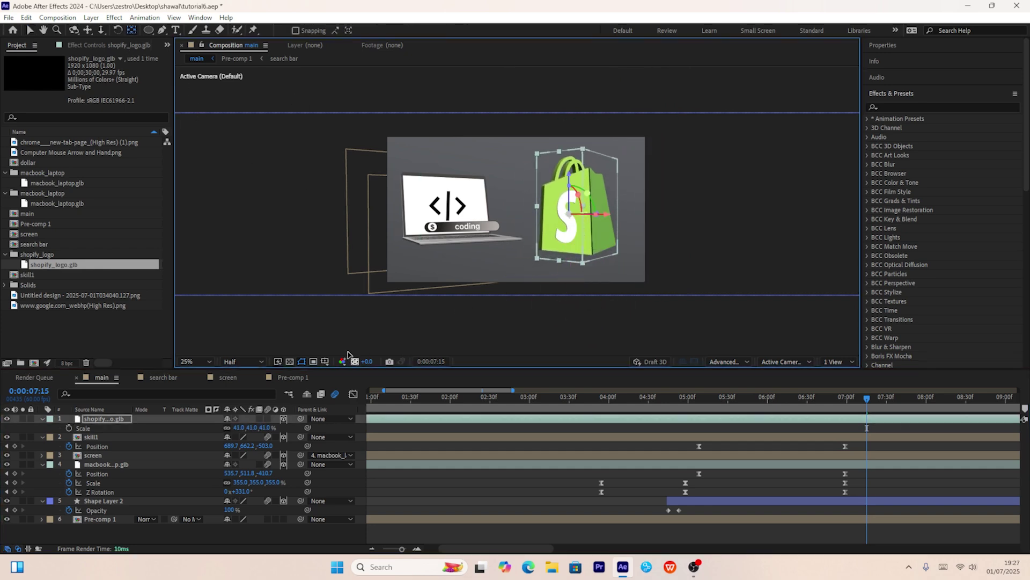
pyautogui.press('r')
pyautogui.moveTo(247, 455)
pyautogui.mouseDown()
pyautogui.moveTo(278, 455)
pyautogui.moveTo(265, 455)
pyautogui.mouseUp()
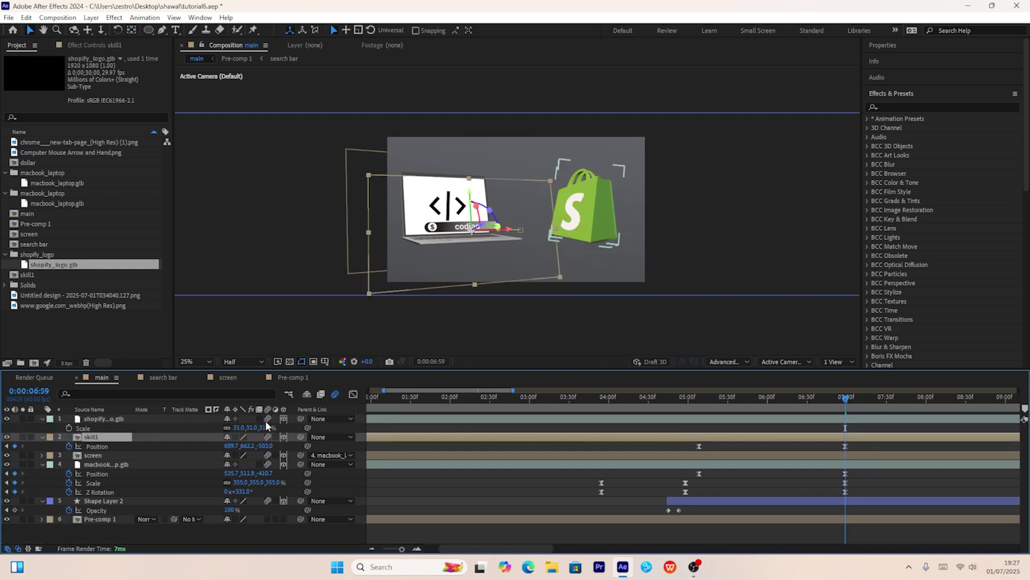
# Set keyframes for the Shopify bag's position, X rotation and Z rotation at 0:00:06:59
pyautogui.click(106, 420)
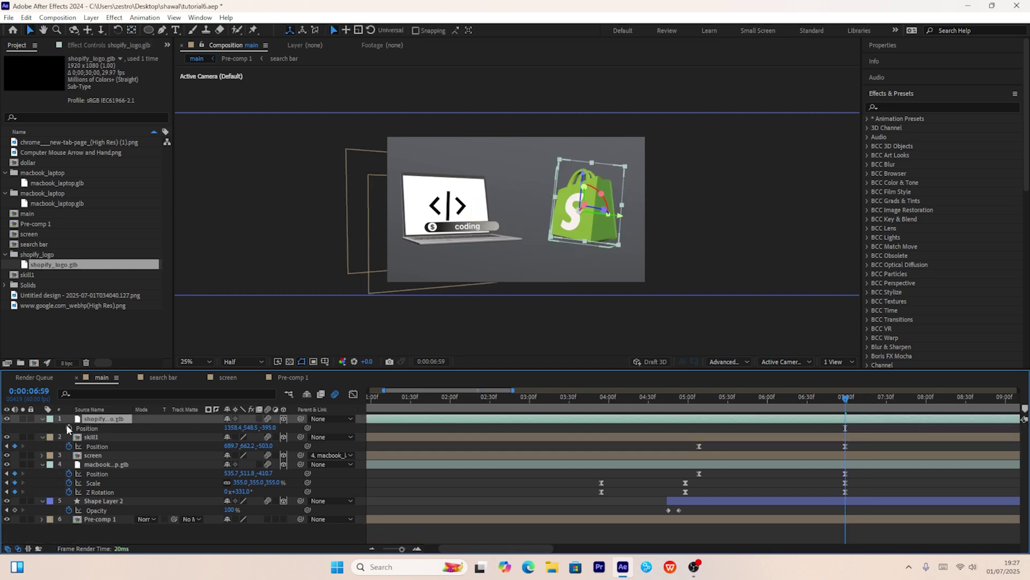
pyautogui.press('r')
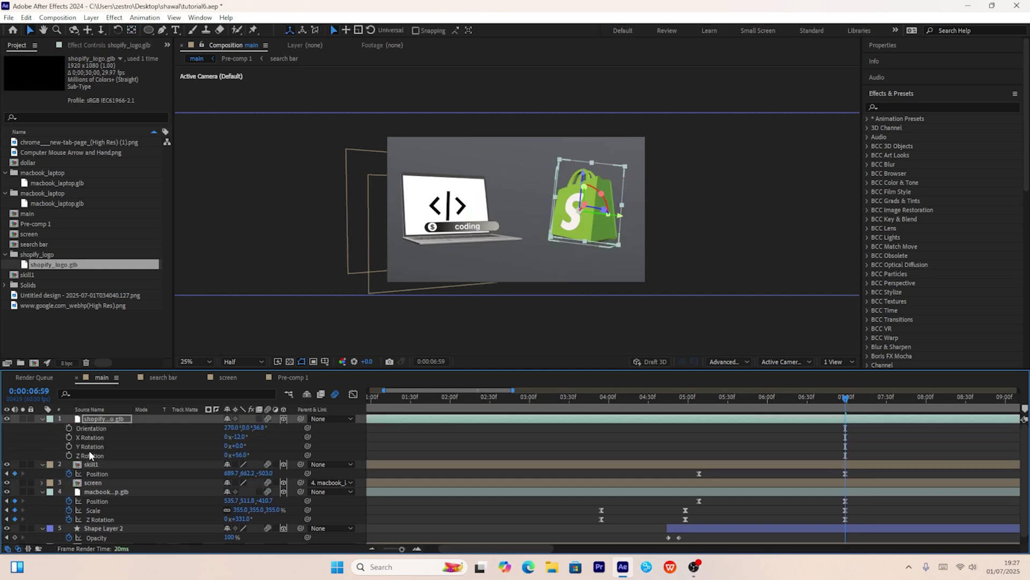
pyautogui.click(68, 455)
pyautogui.click(67, 437)
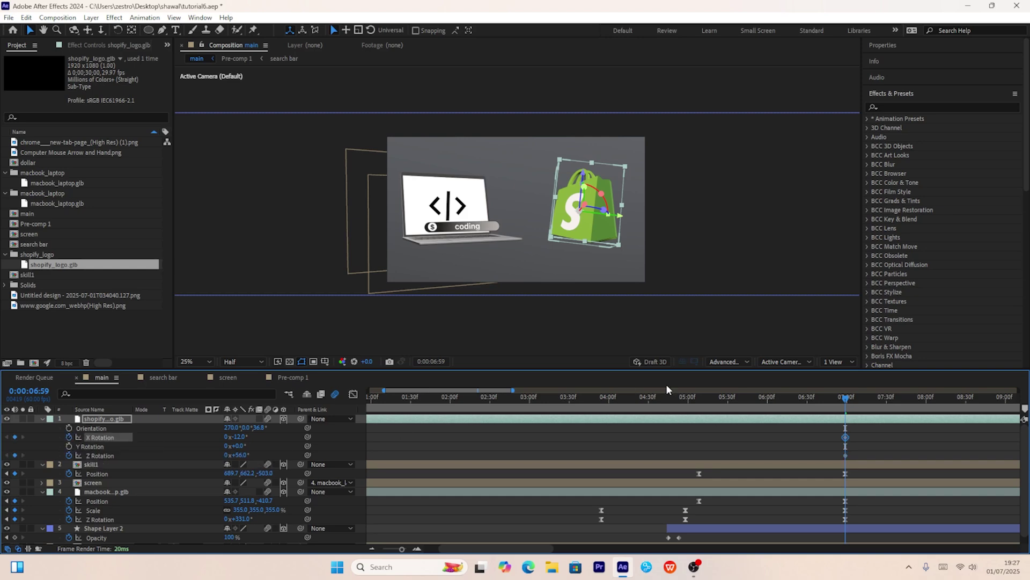
# At 0:00:05:08, move the Shopify bag beyond the frame's right edge with Z rotation 227° and X rotation -22°, and preview
pyautogui.click(700, 412)
pyautogui.click(102, 419)
pyautogui.moveTo(611, 214); pyautogui.dragTo(762, 233)
pyautogui.moveTo(241, 455); pyautogui.dragTo(337, 459)
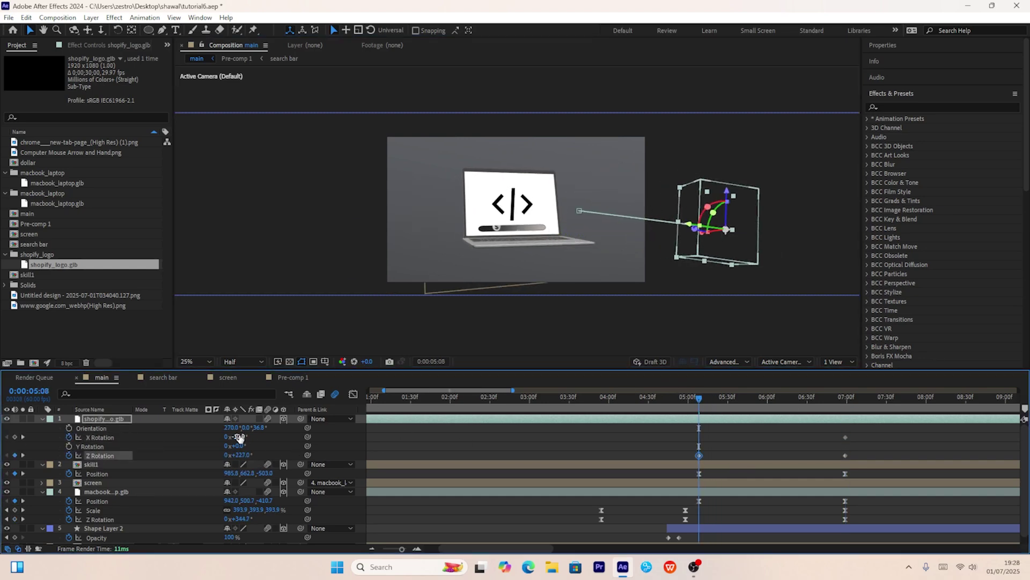
pyautogui.moveTo(240, 437); pyautogui.dragTo(234, 436)
pyautogui.press('space')
# Apply Easy Ease to the Shopify bag's X and Z rotation keyframes, check their speed curves, and preview the spin
pyautogui.press('space')
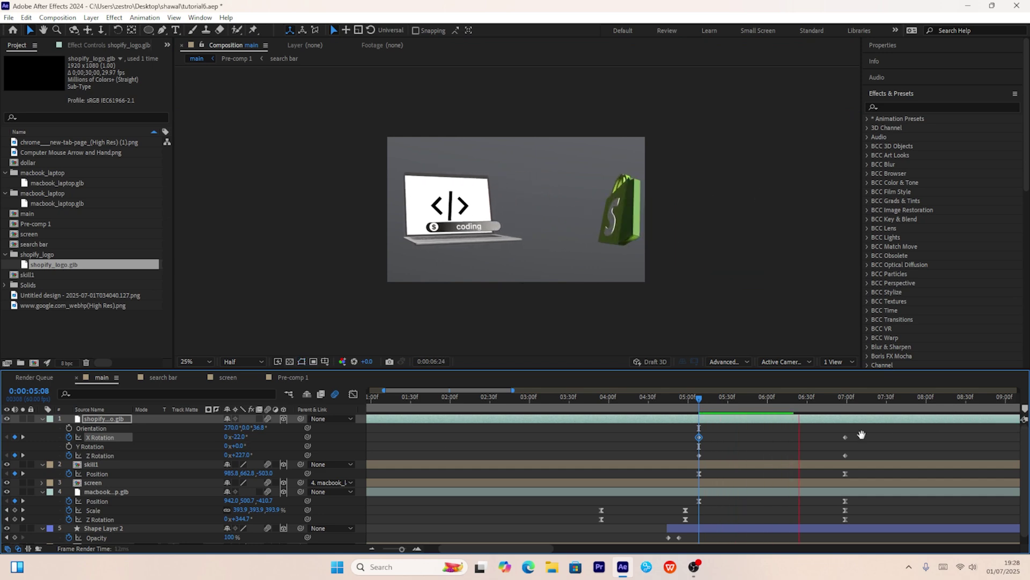
pyautogui.moveTo(861, 457); pyautogui.dragTo(772, 427)
pyautogui.press('F9')
pyautogui.click(352, 394)
pyautogui.click(701, 400)
pyautogui.press('space')
pyautogui.click(354, 394)
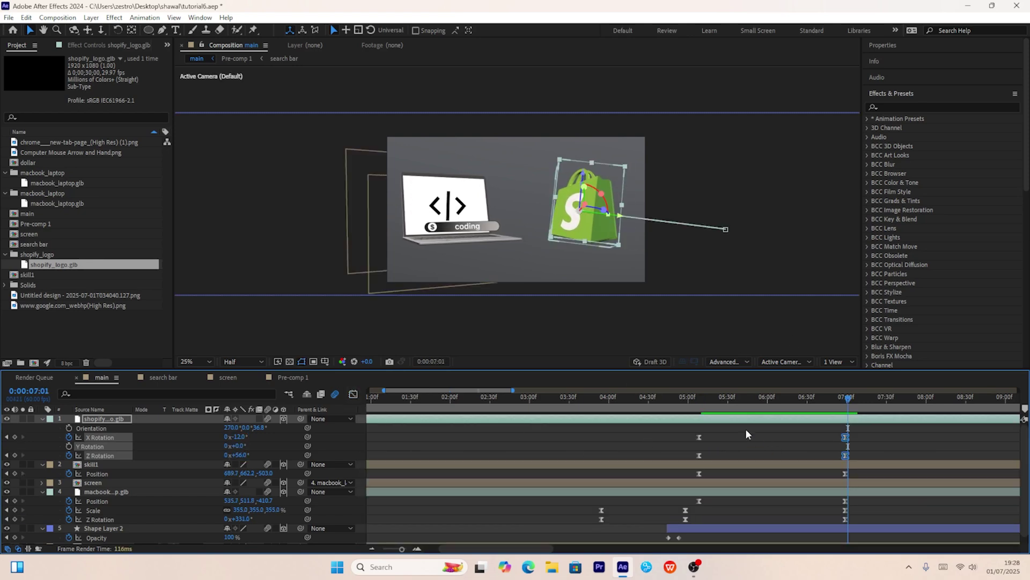
# Shape the Shopify bag's position speed curve to peak early and slow down gradually, and preview the entrance
pyautogui.press('u')
pyautogui.moveTo(854, 423); pyautogui.dragTo(680, 429)
pyautogui.click(353, 393)
pyautogui.click(845, 519)
pyautogui.moveTo(819, 520); pyautogui.dragTo(716, 510)
pyautogui.click(708, 398)
pyautogui.press('space')
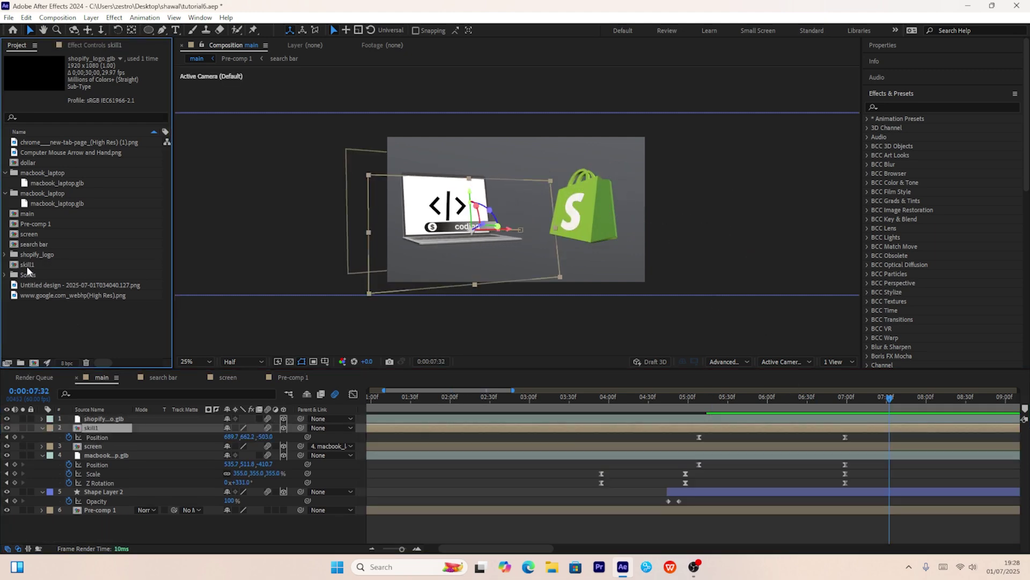
# Duplicate the skill1 composition as skill2, add it below the Shopify bag layer, and make it a 3D layer
pyautogui.click(27, 265)
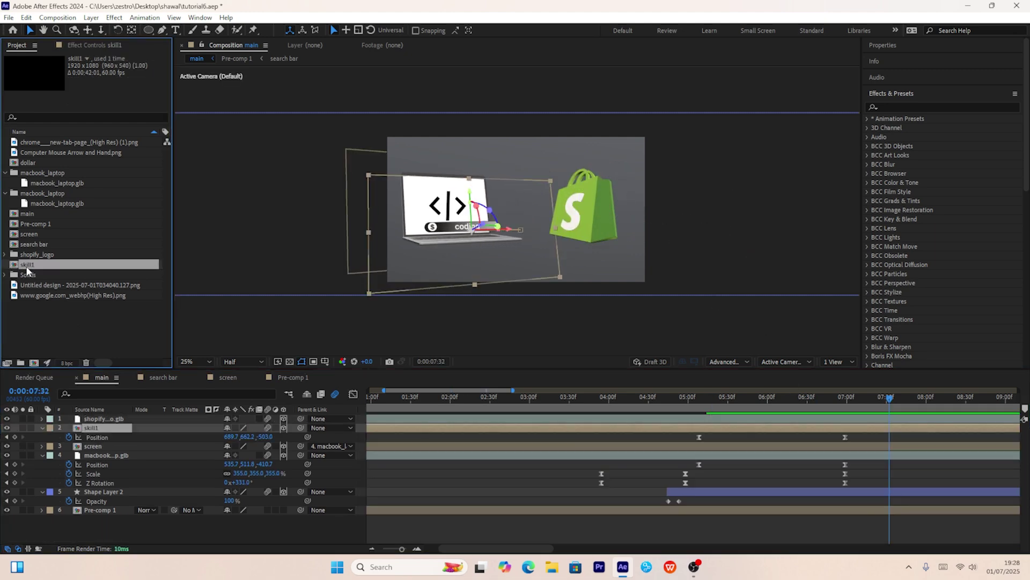
pyautogui.hotkey('ctrl', 'd')
pyautogui.moveTo(39, 277); pyautogui.dragTo(148, 428)
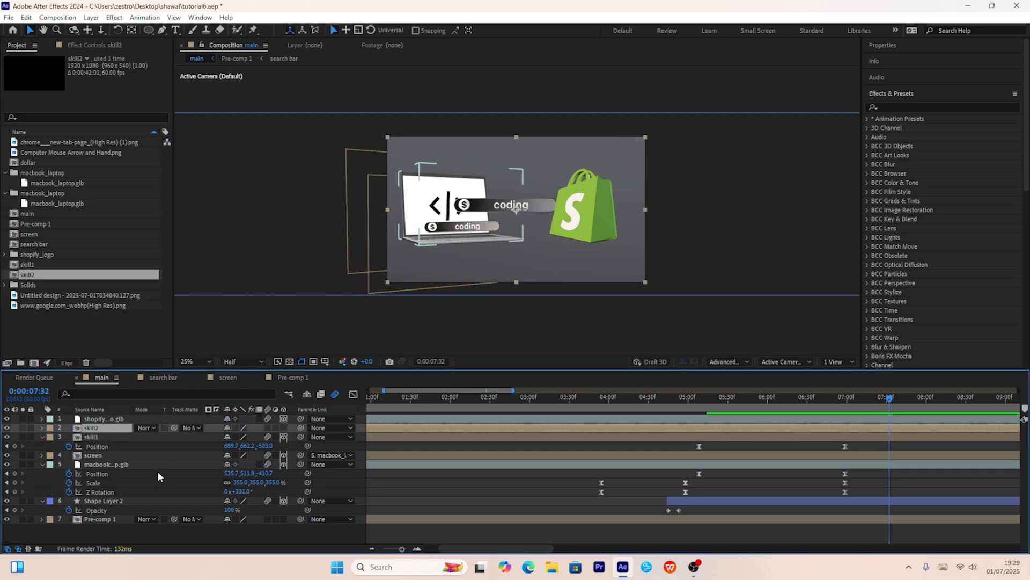
pyautogui.click(283, 428)
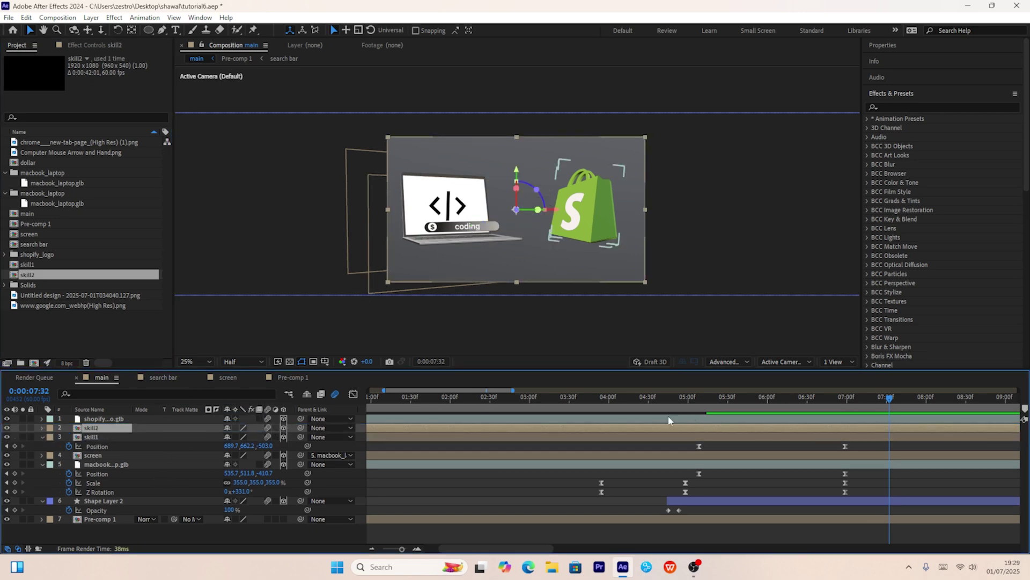
# Bring the skill2 layer forward to Z position -498, scale it to 70%, and tilt it across the upper part of the Shopify bag
pyautogui.press('p')
pyautogui.moveTo(258, 436); pyautogui.dragTo(427, 249)
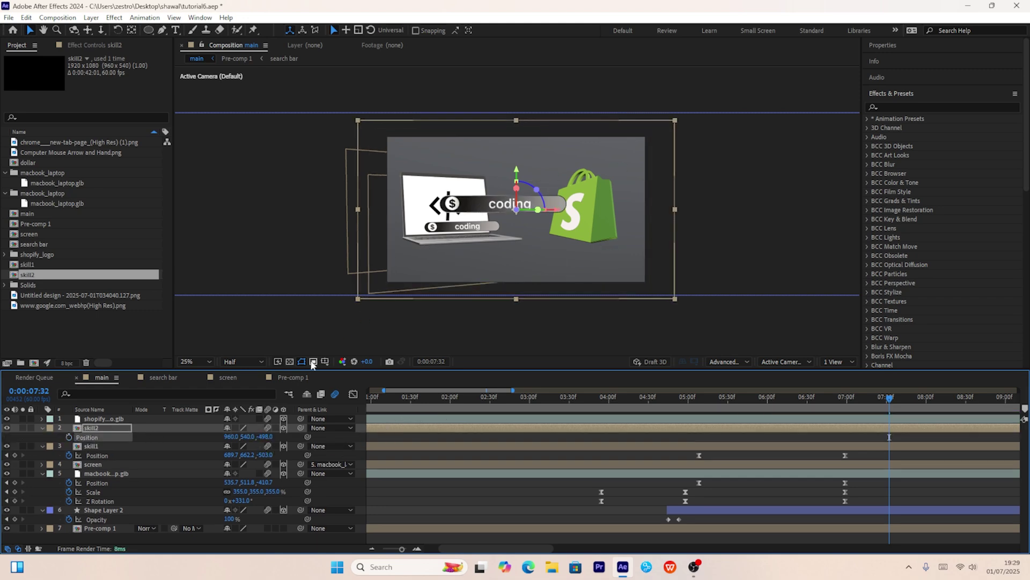
pyautogui.press('r')
pyautogui.moveTo(242, 464); pyautogui.dragTo(248, 453)
pyautogui.hotkey('ctrl', 'z')
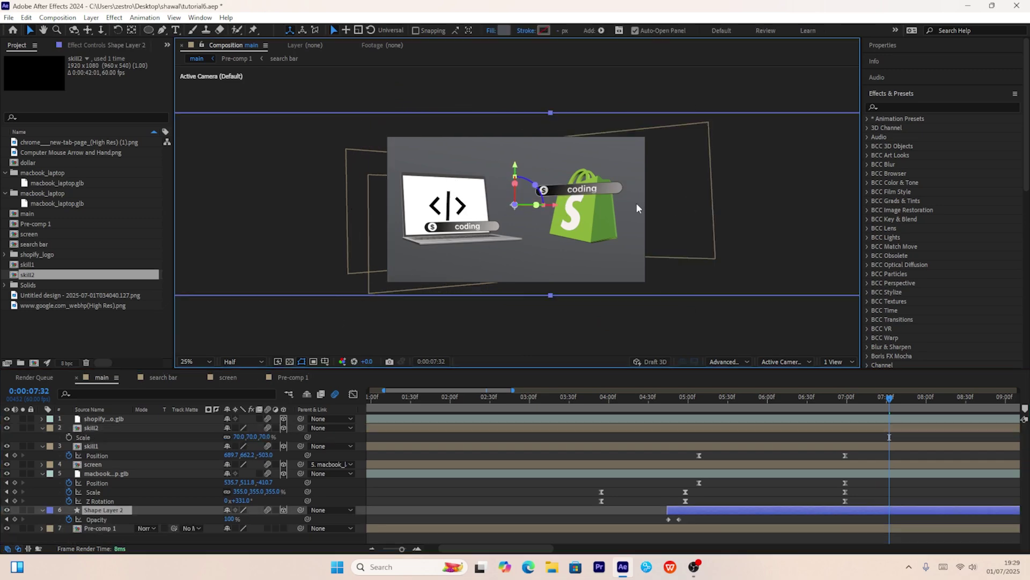
pyautogui.click(101, 429)
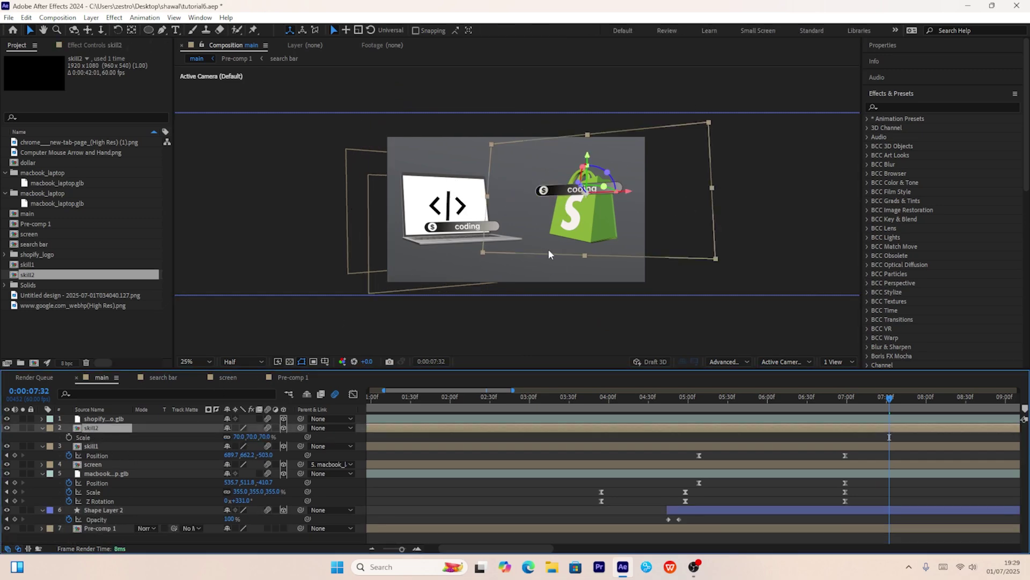
# Change the text inside the skill2 composition from "coding" to "dropshipping", and return to the main composition
pyautogui.doubleClick(627, 240)
pyautogui.doubleClick(101, 419)
pyautogui.write('dr')
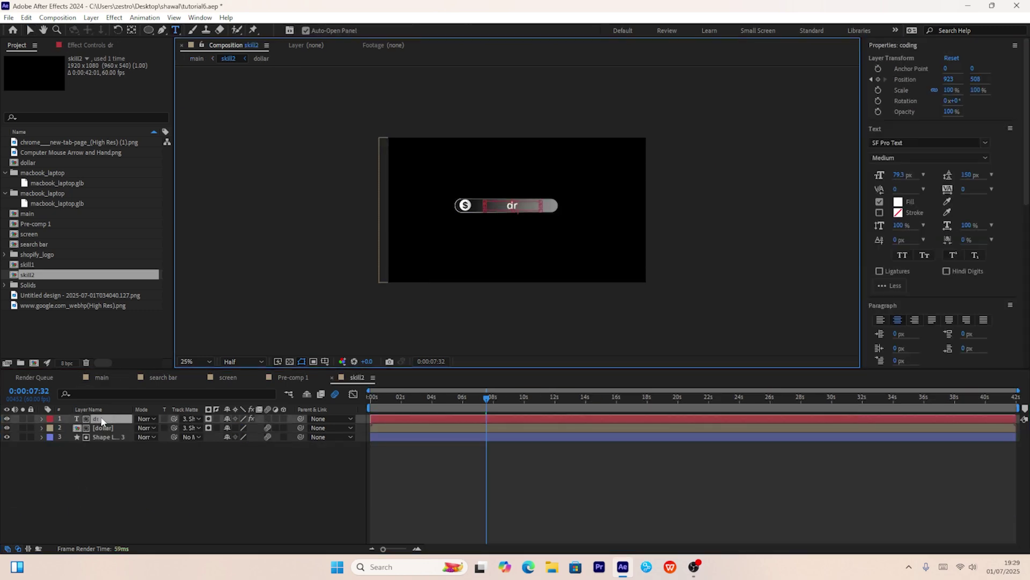
pyautogui.write('opshipping')
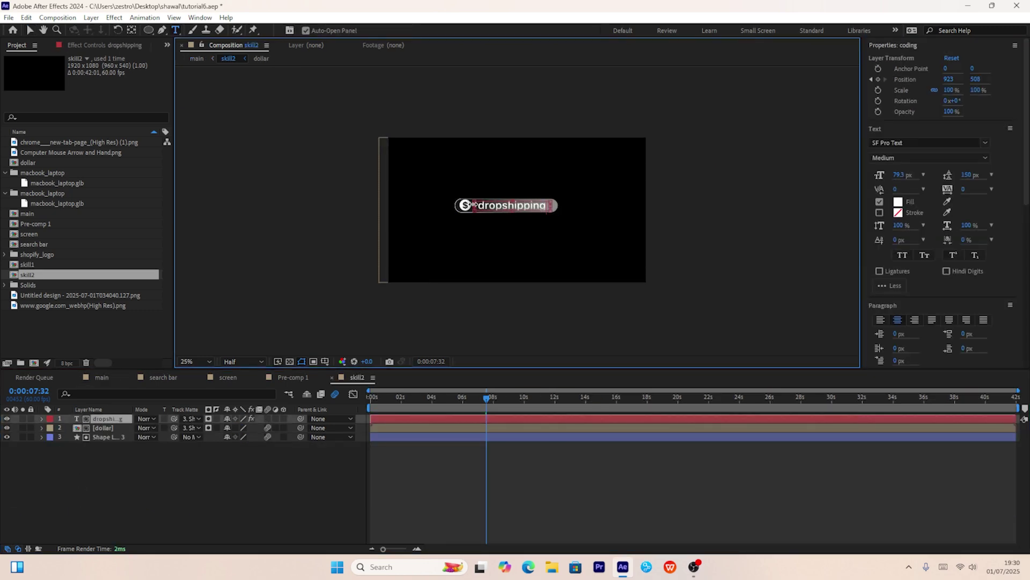
pyautogui.click(29, 30)
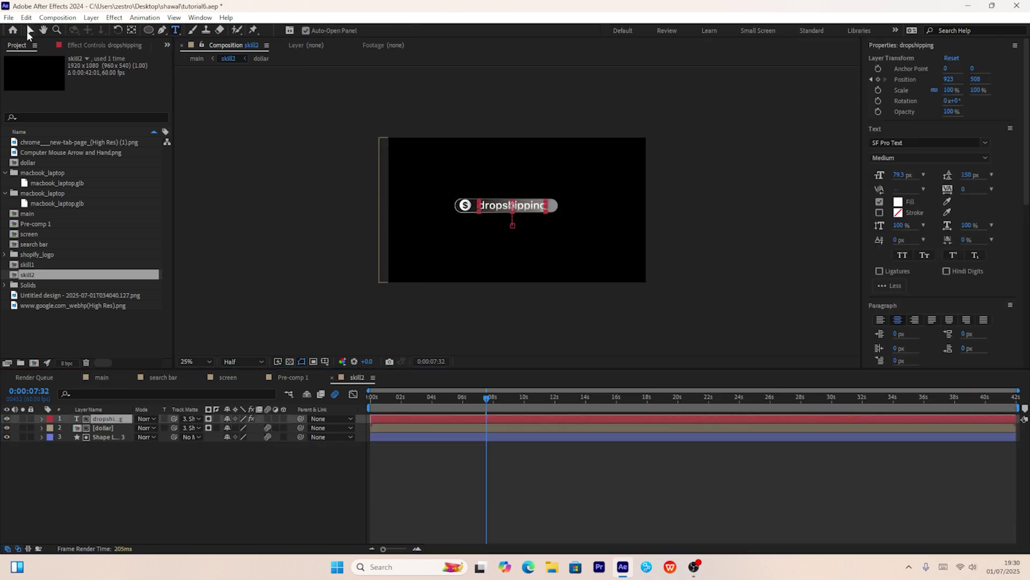
pyautogui.click(542, 314)
pyautogui.click(101, 377)
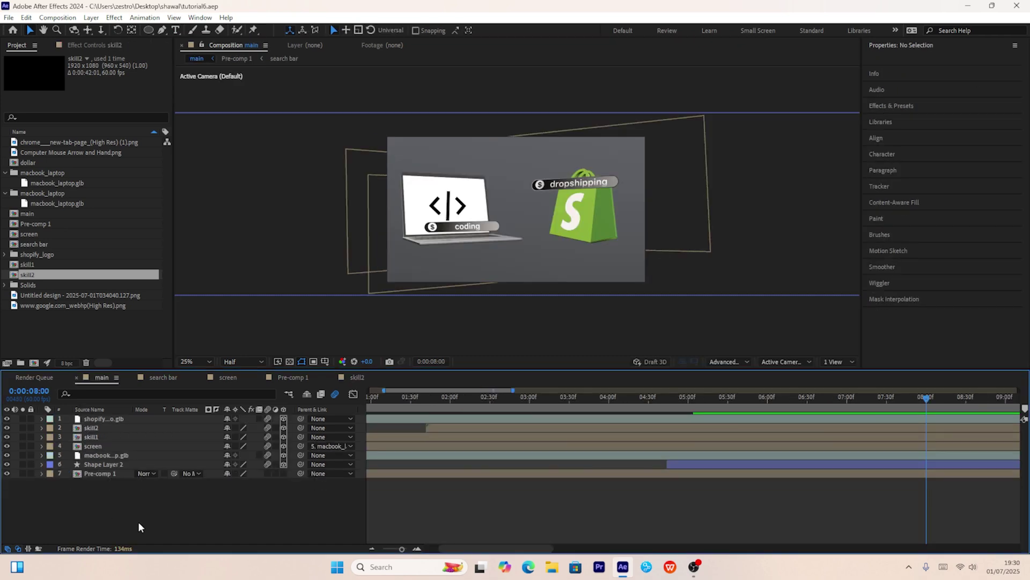
# Add a one-node camera and a 3D null object to the main composition, and parent the camera to the null
pyautogui.rightClick(138, 520)
pyautogui.moveTo(247, 389)
pyautogui.click(307, 440)
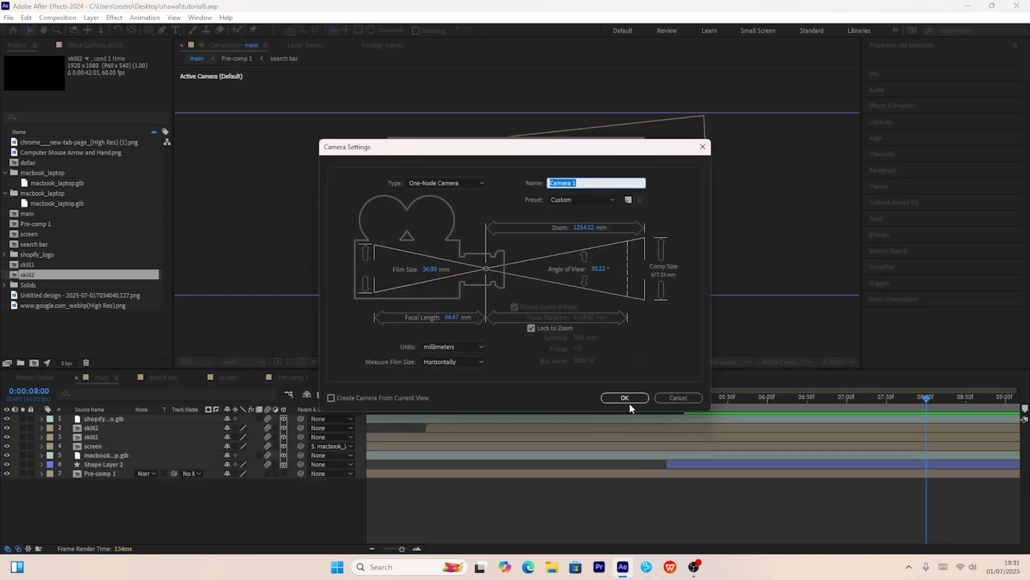
pyautogui.click(625, 398)
pyautogui.rightClick(276, 475)
pyautogui.moveTo(375, 382)
pyautogui.click(445, 445)
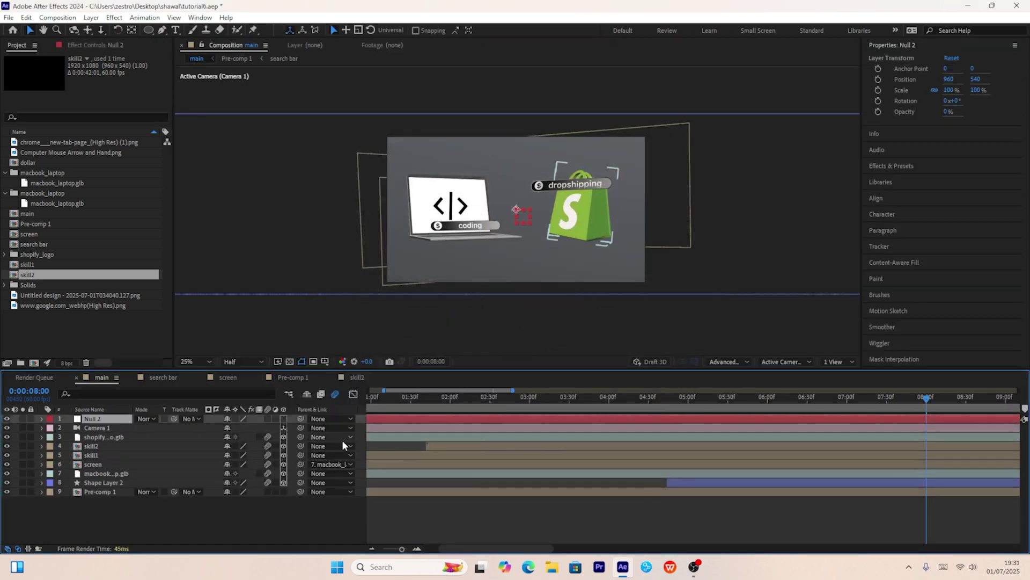
pyautogui.click(327, 428)
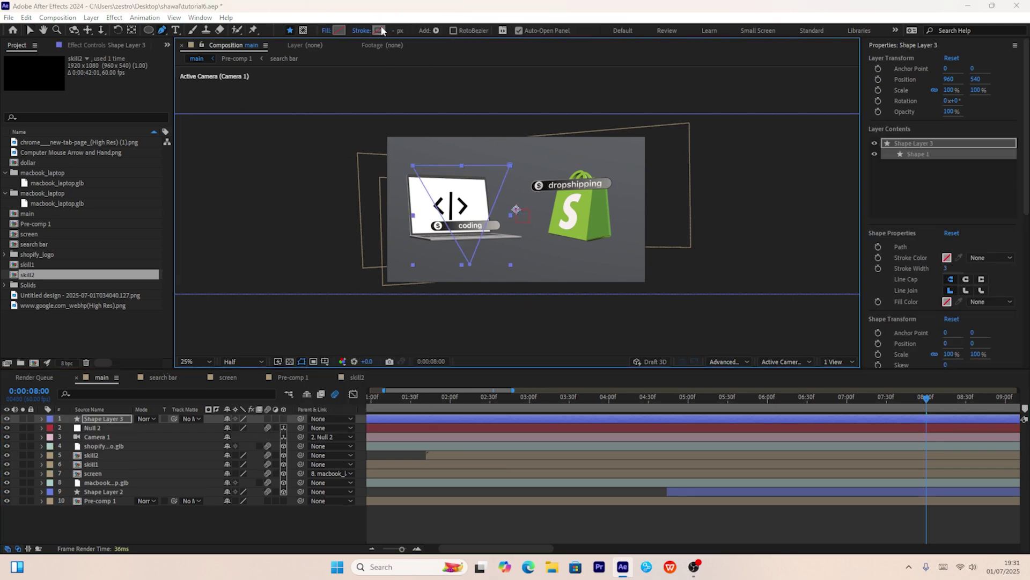
# Draw an inverted triangle around the laptop with no fill and a 13 px dark red stroke, and enable 3D and motion blur
pyautogui.click(379, 30)
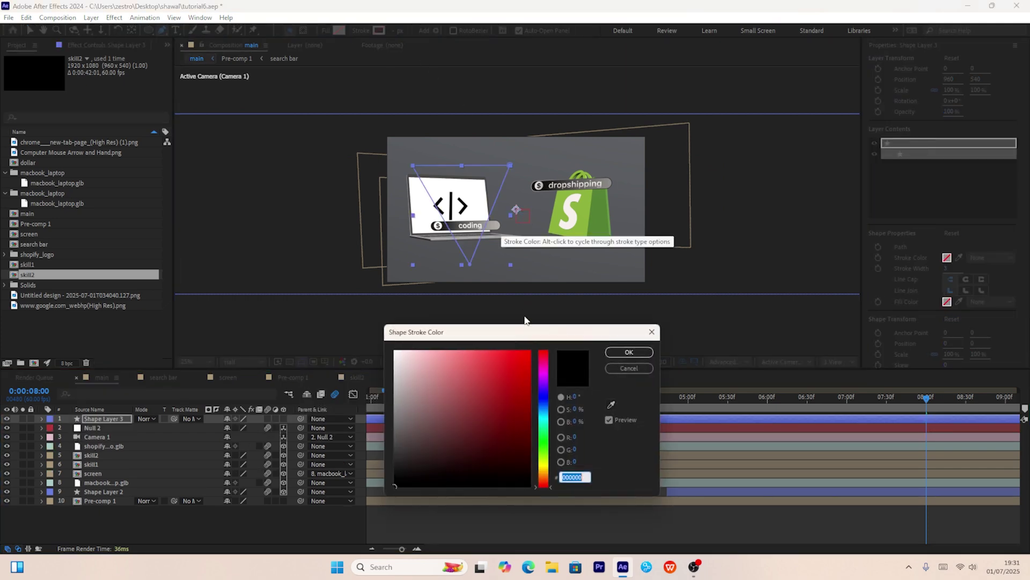
pyautogui.click(528, 382)
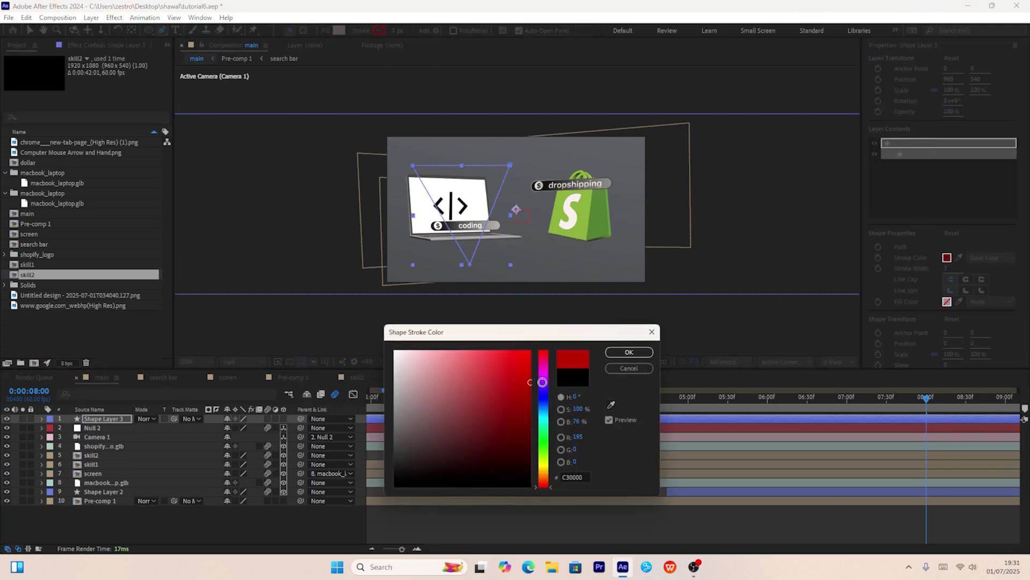
pyautogui.click(629, 352)
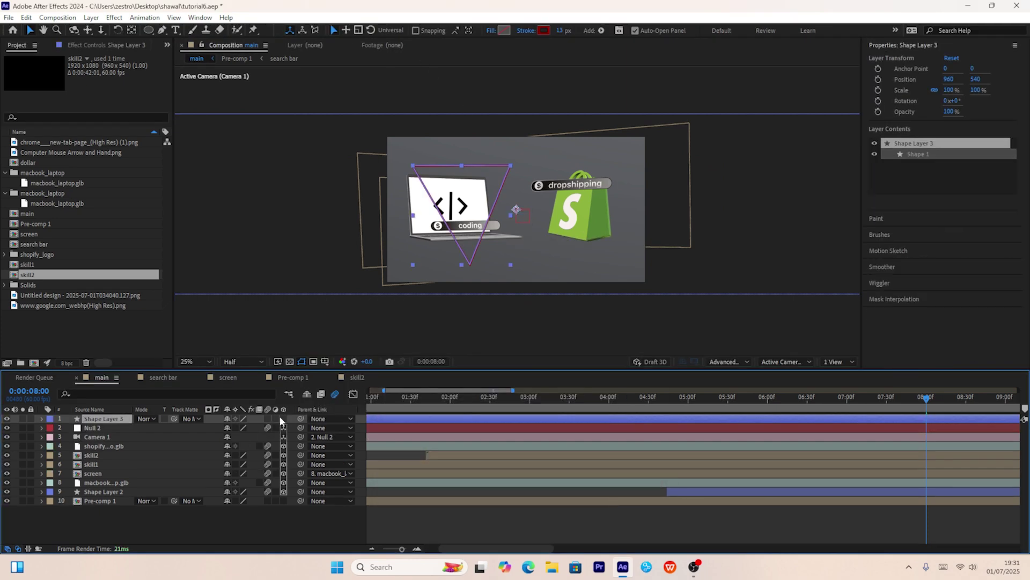
pyautogui.press('v')
pyautogui.press('F2')
pyautogui.click(282, 417)
pyautogui.click(267, 418)
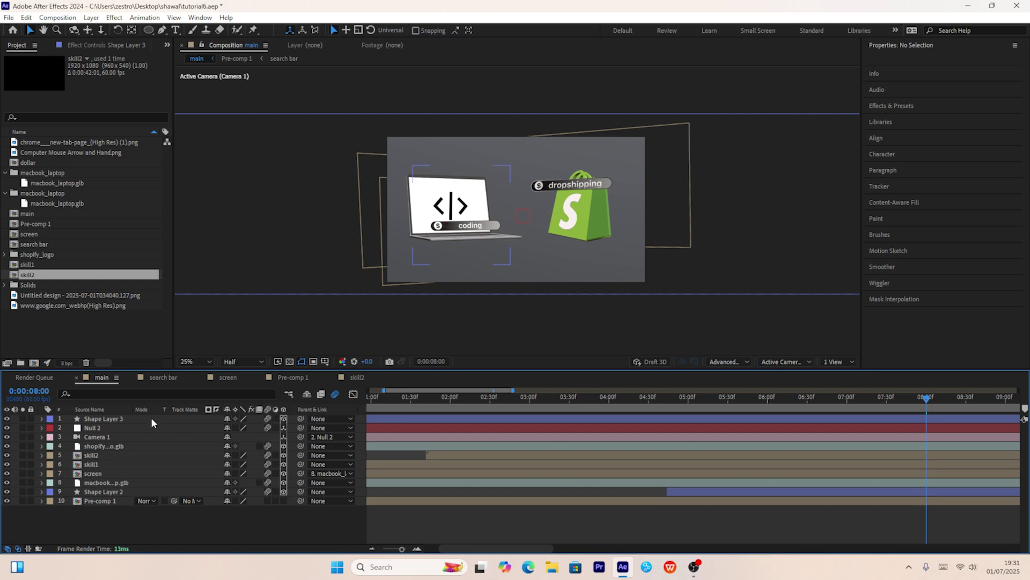
# Set the red triangle layer's Z position to -129, keeping it behind the laptop
pyautogui.click(126, 418)
pyautogui.press('p')
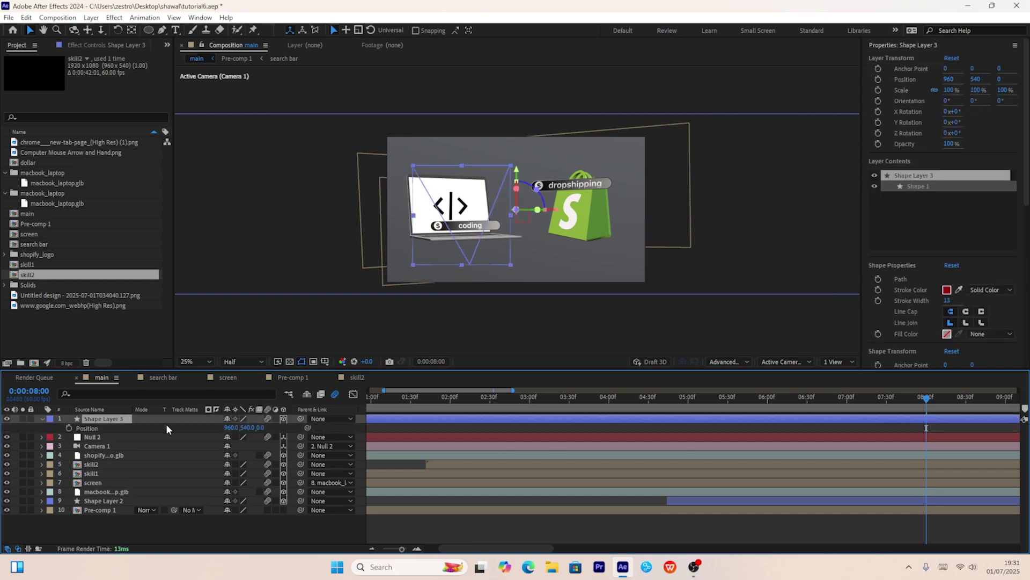
pyautogui.moveTo(250, 428); pyautogui.dragTo(189, 430)
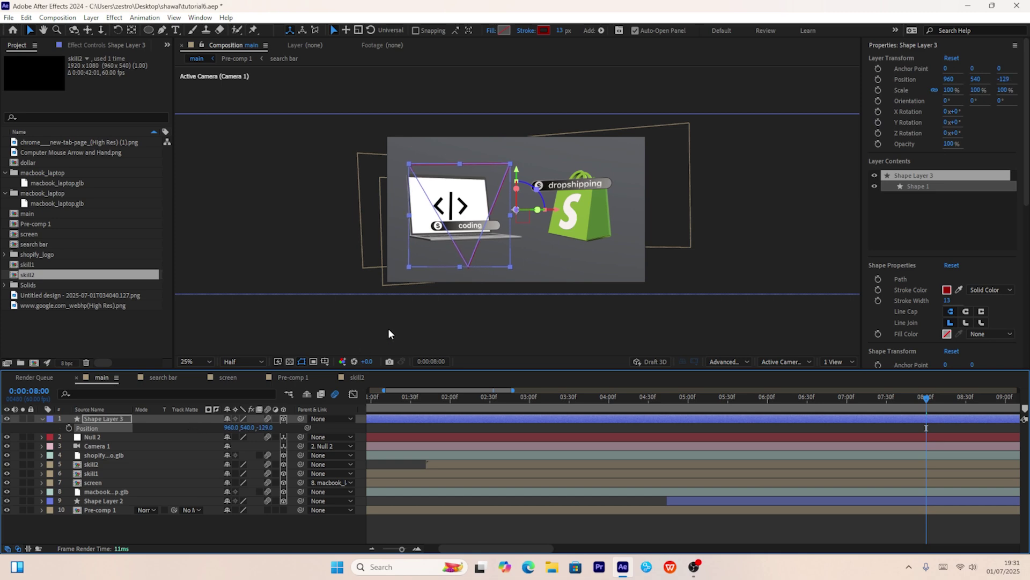
pyautogui.click(431, 307)
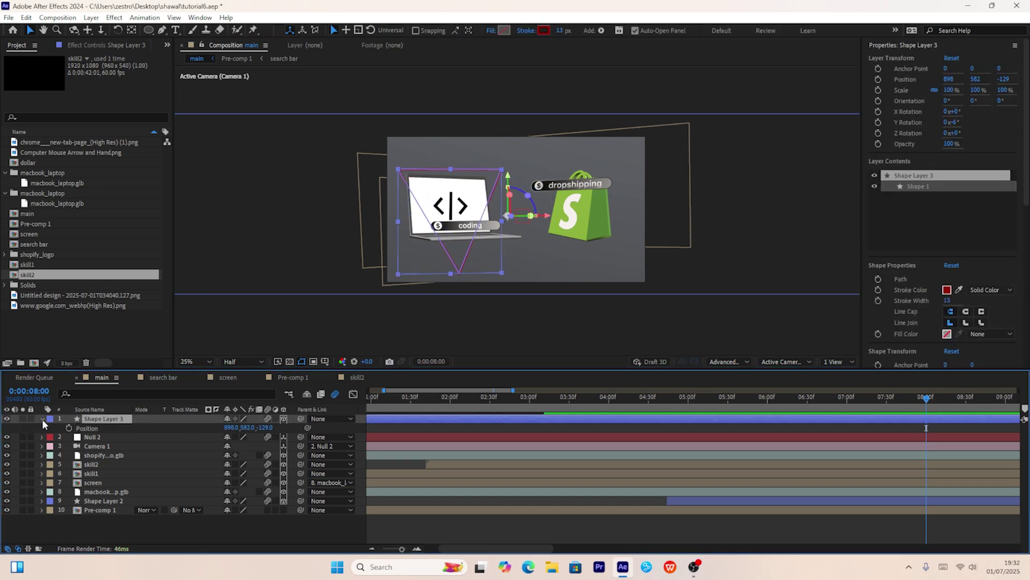
# Add Trim Paths to the red triangle and animate End from 0% to 100% with Easy Ease, starting at 0:00:05:41
pyautogui.click(42, 419)
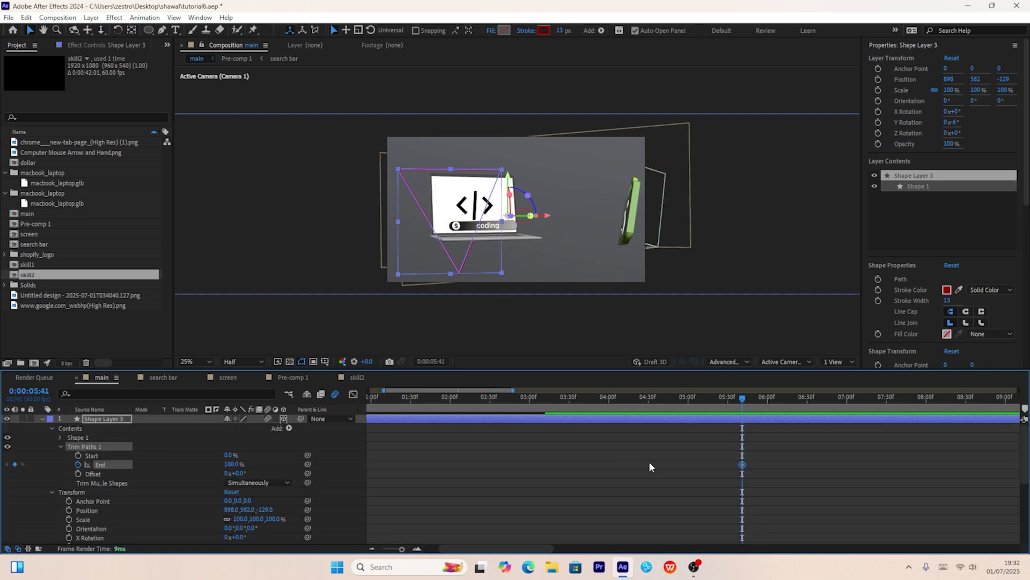
pyautogui.moveTo(739, 467); pyautogui.dragTo(805, 465)
pyautogui.hotkey('shift', 'F3')
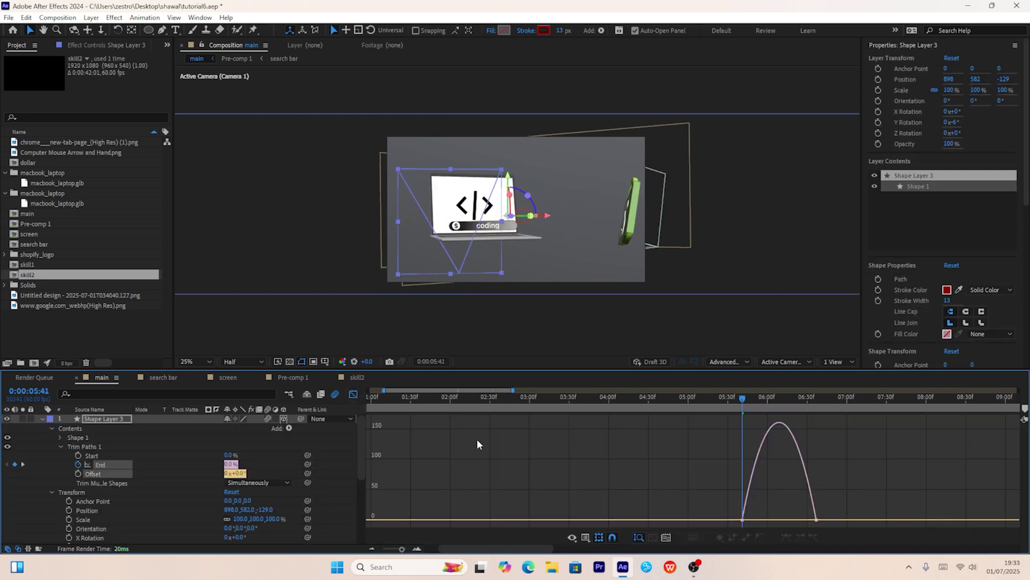
# Shape the red triangle's End speed curve to peak early and slow down gradually, and preview the stroke drawing on
pyautogui.click(799, 535)
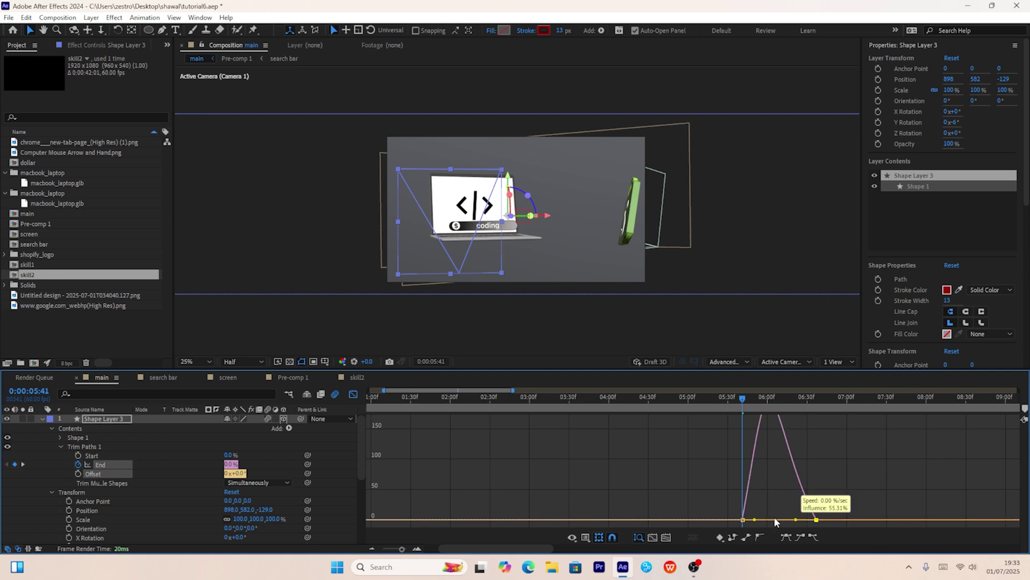
pyautogui.press('space')
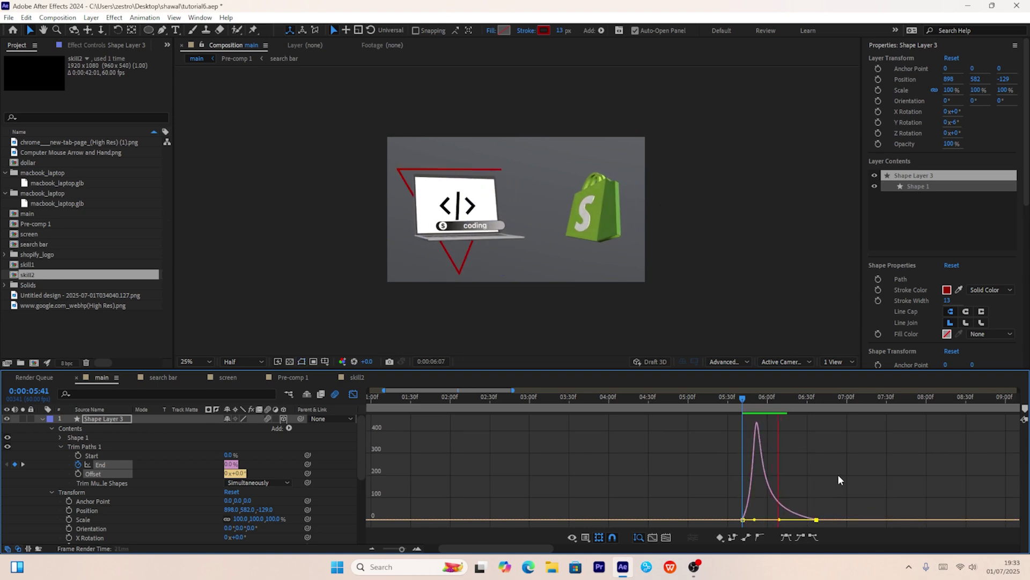
pyautogui.click(354, 394)
pyautogui.click(748, 408)
pyautogui.press('space')
# Lengthen the red triangle's draw-on by moving its last End keyframe to about 0:00:07:00, and preview it
pyautogui.press('space')
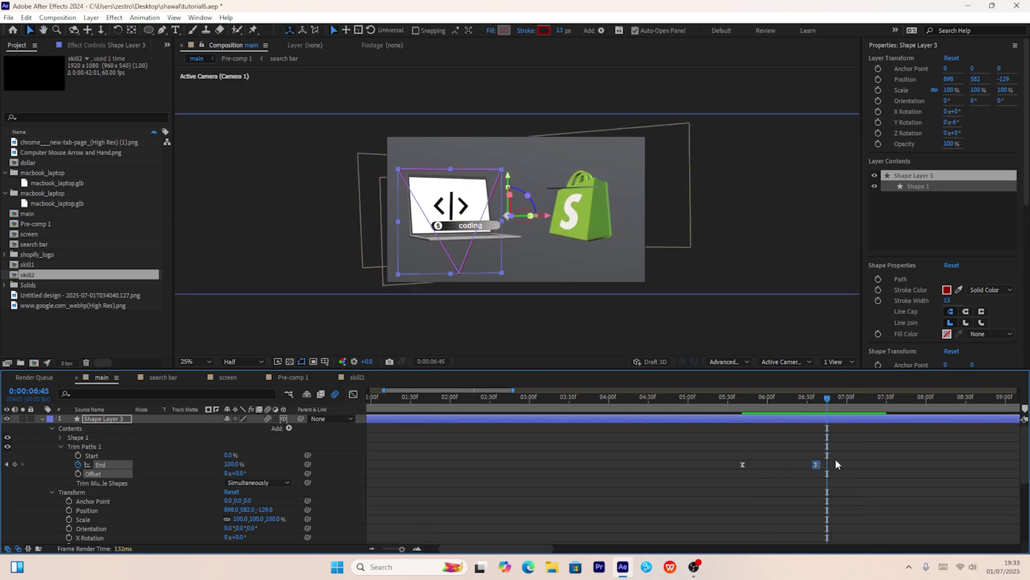
pyautogui.click(835, 459)
pyautogui.click(817, 465)
pyautogui.moveTo(817, 464); pyautogui.dragTo(845, 464)
pyautogui.click(745, 409)
pyautogui.press('space')
pyautogui.press('space')
# Duplicate the red triangle, turn the copy upright, and place it behind the Shopify bag at position 1021.6, 523.4, -211
pyautogui.click(42, 419)
pyautogui.hotkey('ctrl', 'd')
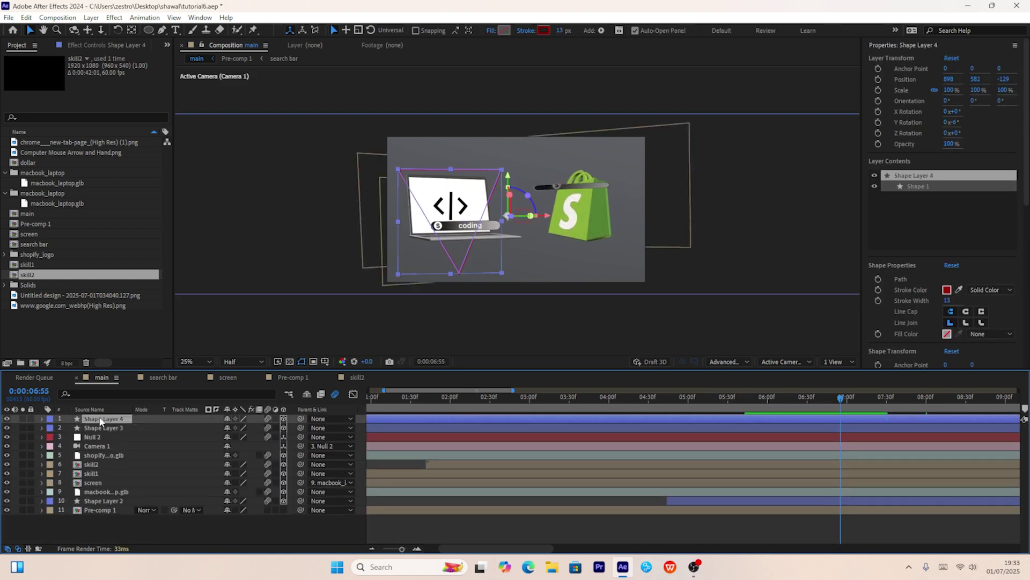
pyautogui.press('p')
pyautogui.moveTo(234, 430); pyautogui.dragTo(700, 406)
pyautogui.moveTo(654, 196); pyautogui.dragTo(594, 275)
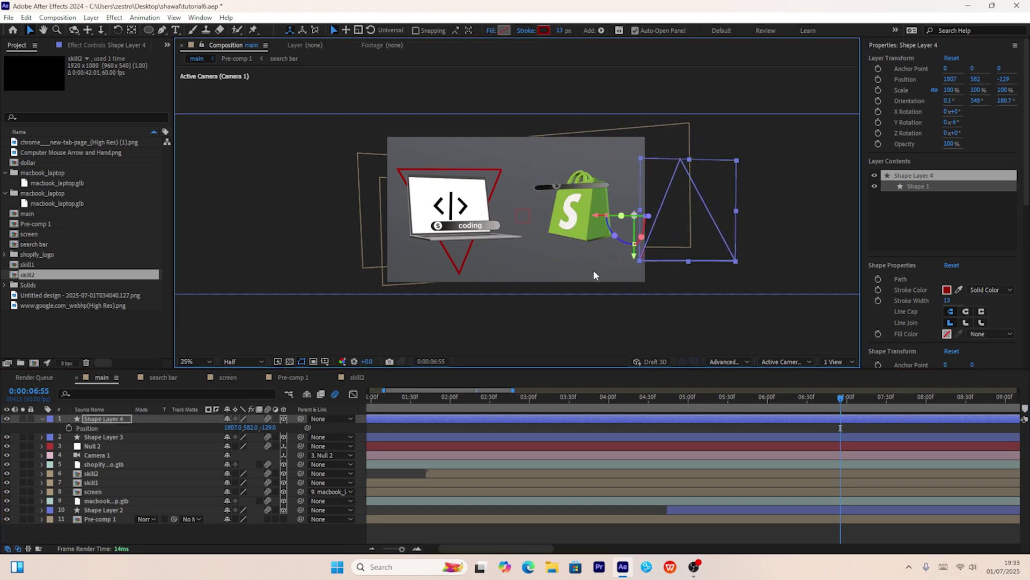
pyautogui.moveTo(704, 251); pyautogui.dragTo(600, 239)
pyautogui.click(660, 292)
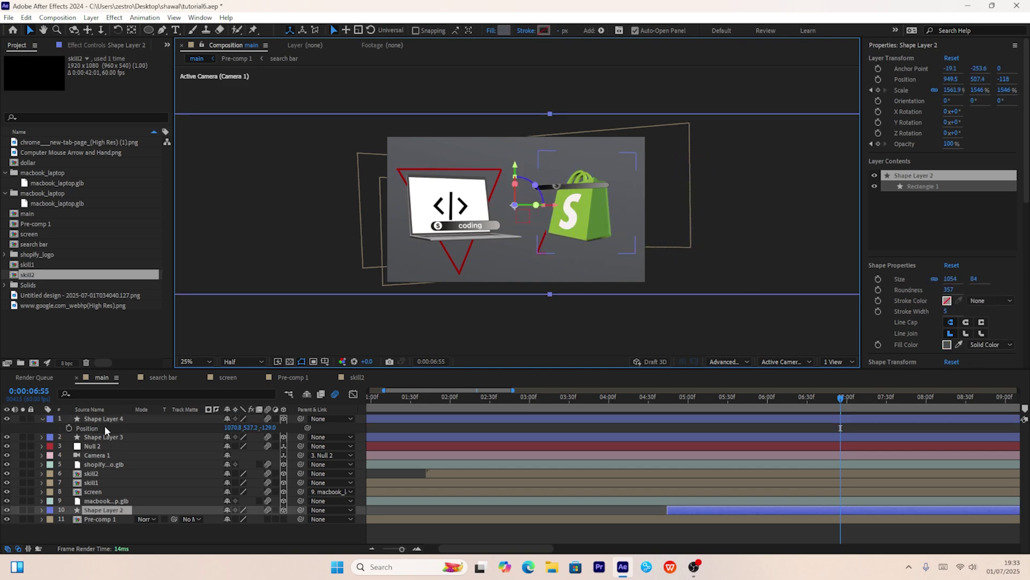
pyautogui.click(122, 421)
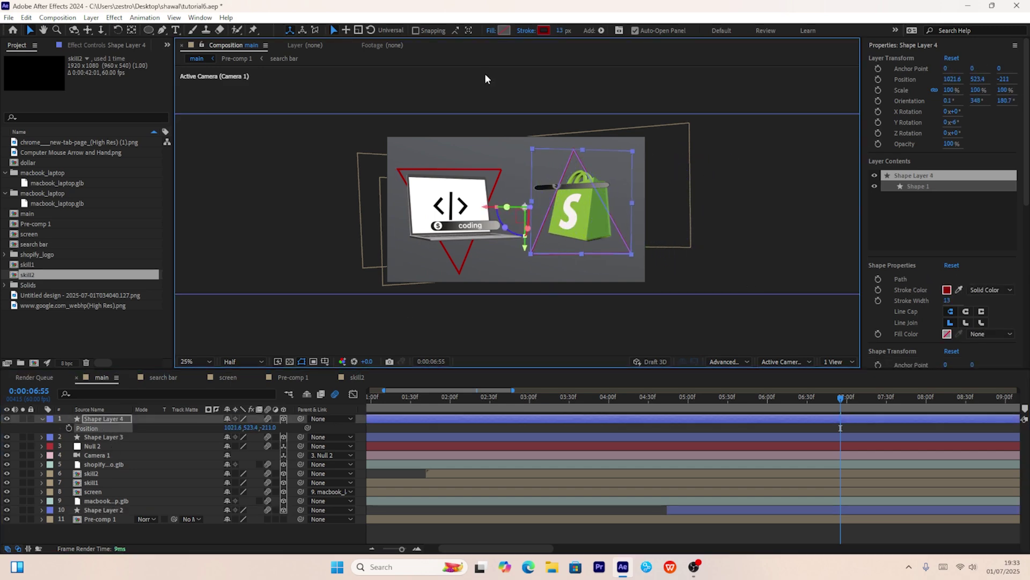
# Change the stroke colour of the triangle around the Shopify bag to green 3F7F00
pyautogui.click(544, 30)
pyautogui.click(544, 453)
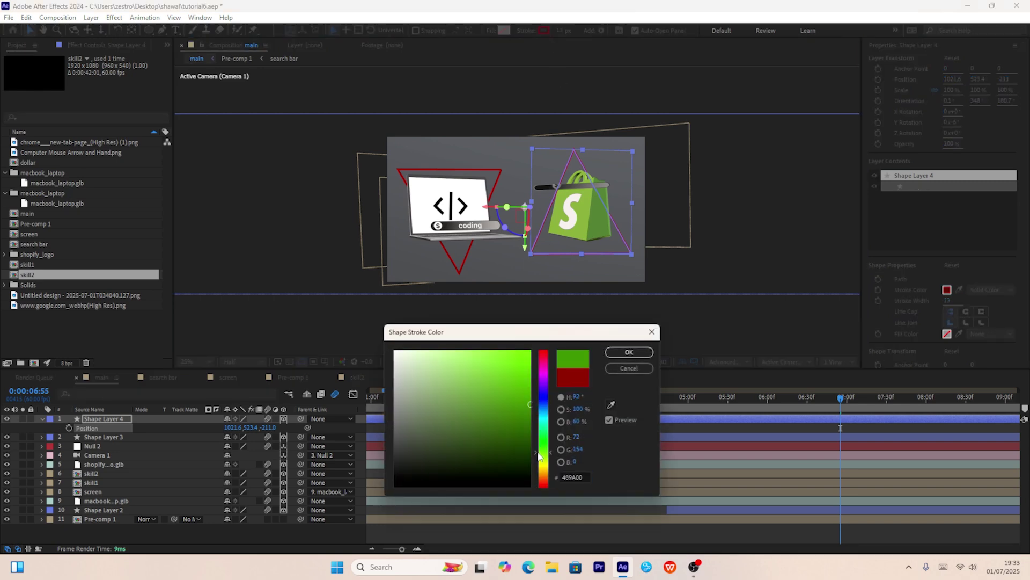
pyautogui.moveTo(525, 448); pyautogui.dragTo(540, 434)
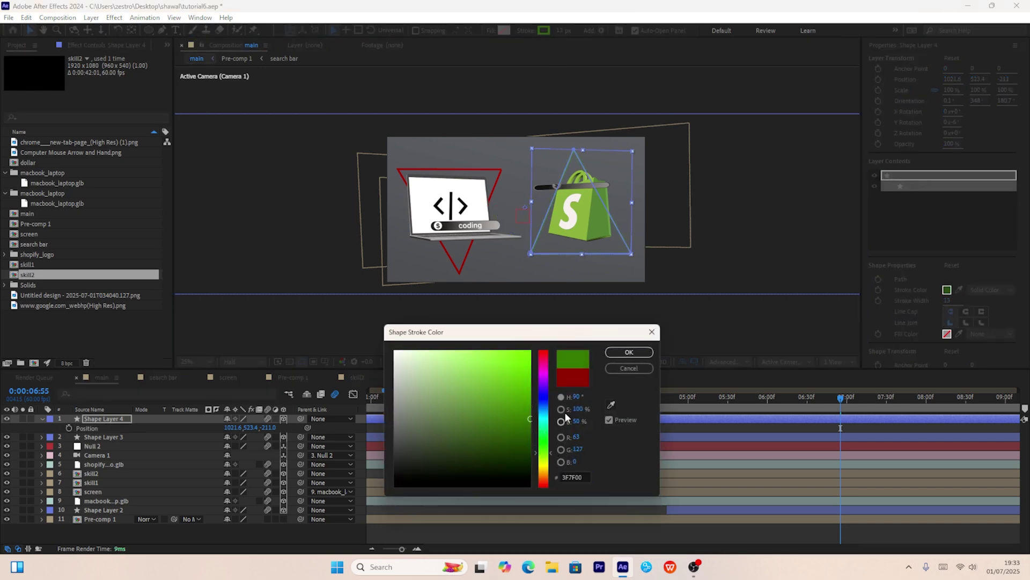
pyautogui.click(622, 351)
# Shift the green triangle's End keyframes to start at about 0:00:06:36, and preview the draw-on
pyautogui.press('u')
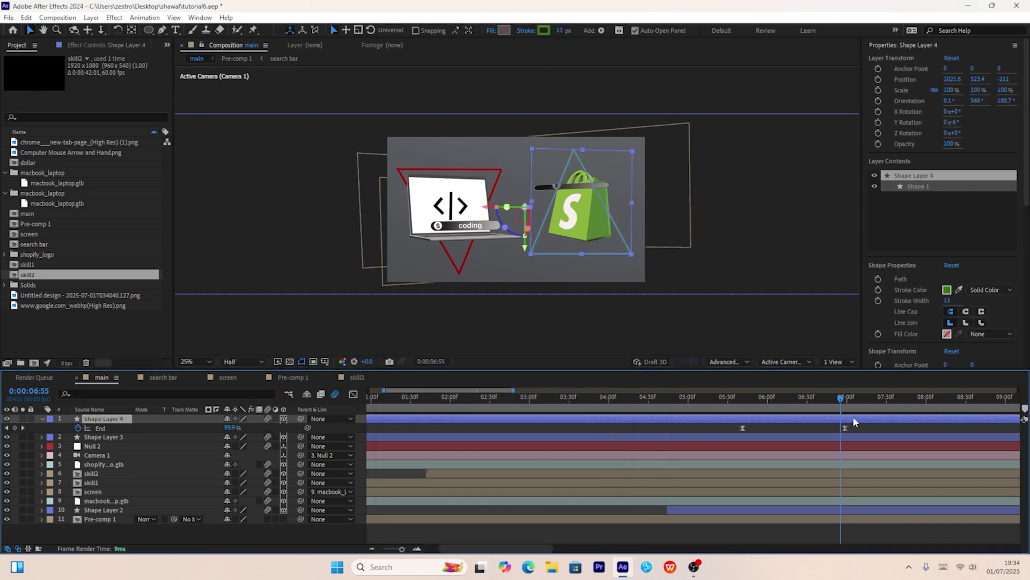
pyautogui.moveTo(854, 428); pyautogui.dragTo(816, 428)
pyautogui.click(811, 401)
pyautogui.press('space')
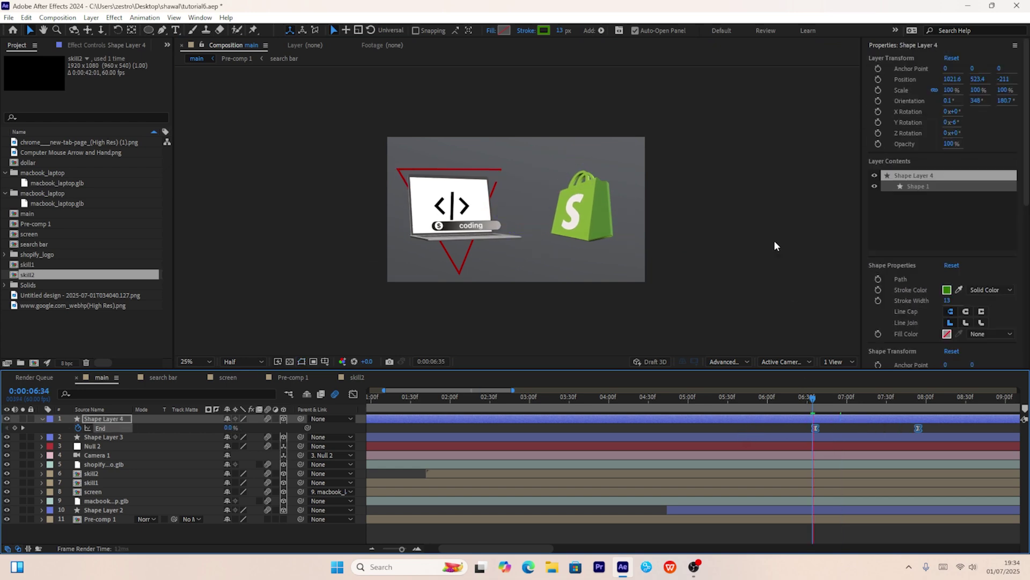
pyautogui.press('space')
# Centre the green and red triangles' anchor points within their shapes, and preview both spinning with eased Z rotation keyframes
pyautogui.click(133, 31)
pyautogui.moveTo(527, 206); pyautogui.dragTo(573, 206)
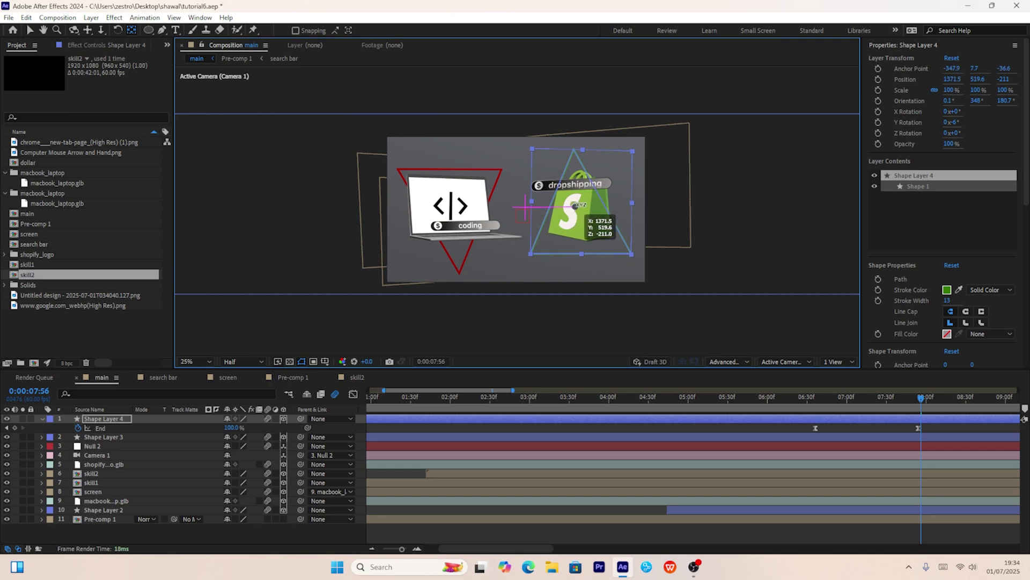
pyautogui.moveTo(577, 205); pyautogui.dragTo(577, 208)
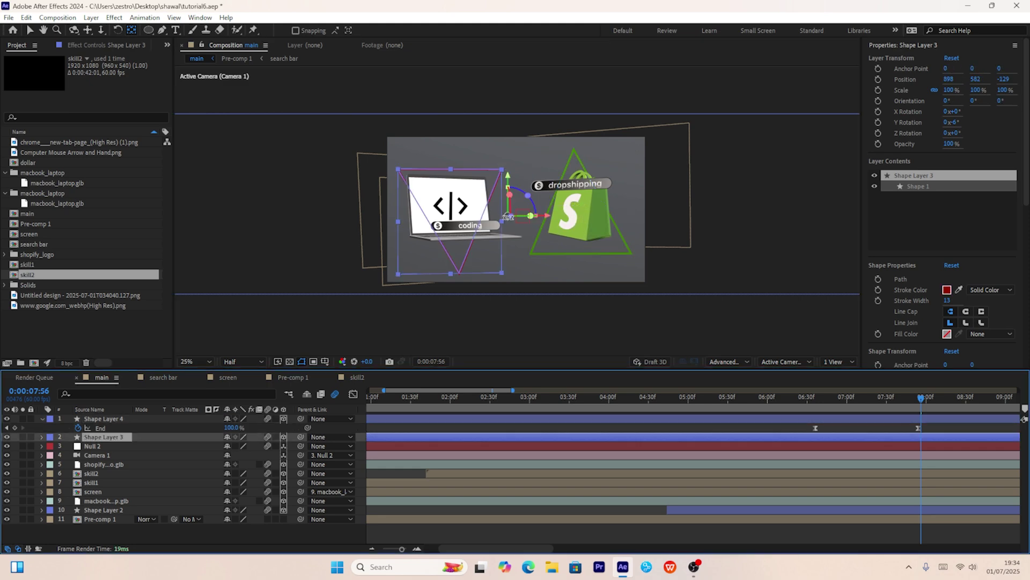
pyautogui.moveTo(507, 215); pyautogui.dragTo(466, 212)
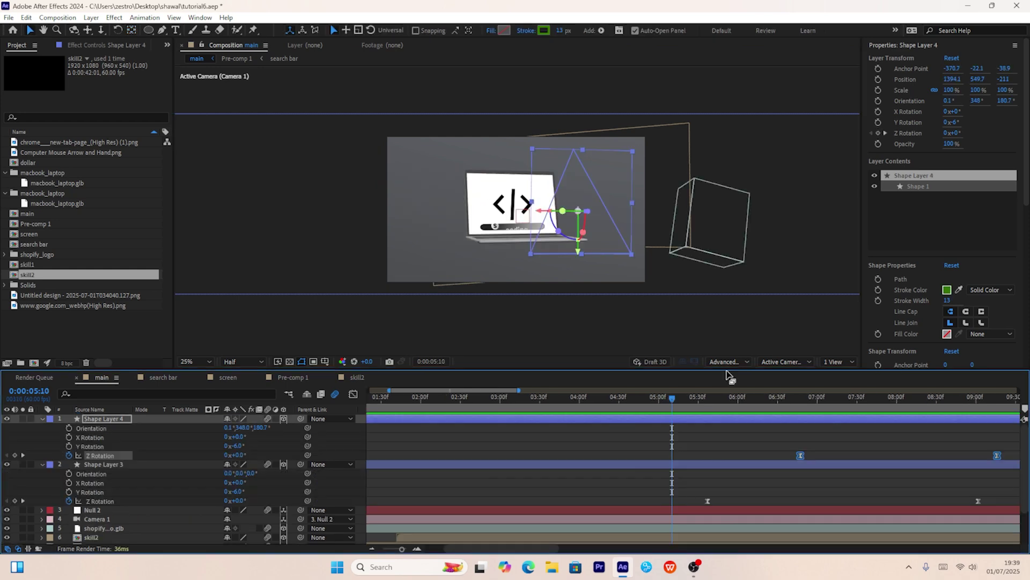
pyautogui.press('space')
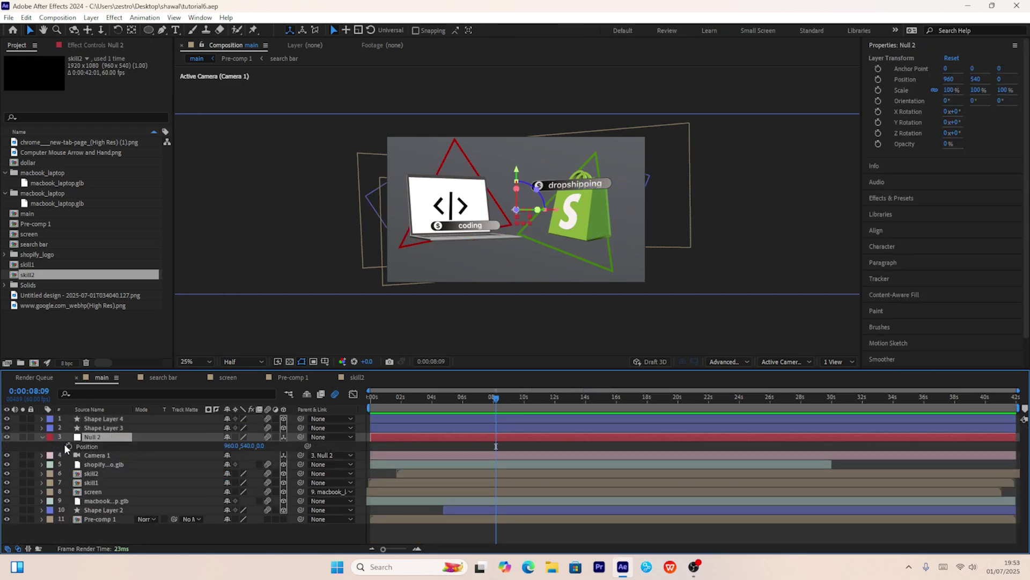
# Keyframe Null 2's position at 0:00:08:09 and set its Z position to 1160 at 0:00:12:06
pyautogui.click(67, 445)
pyautogui.press('space')
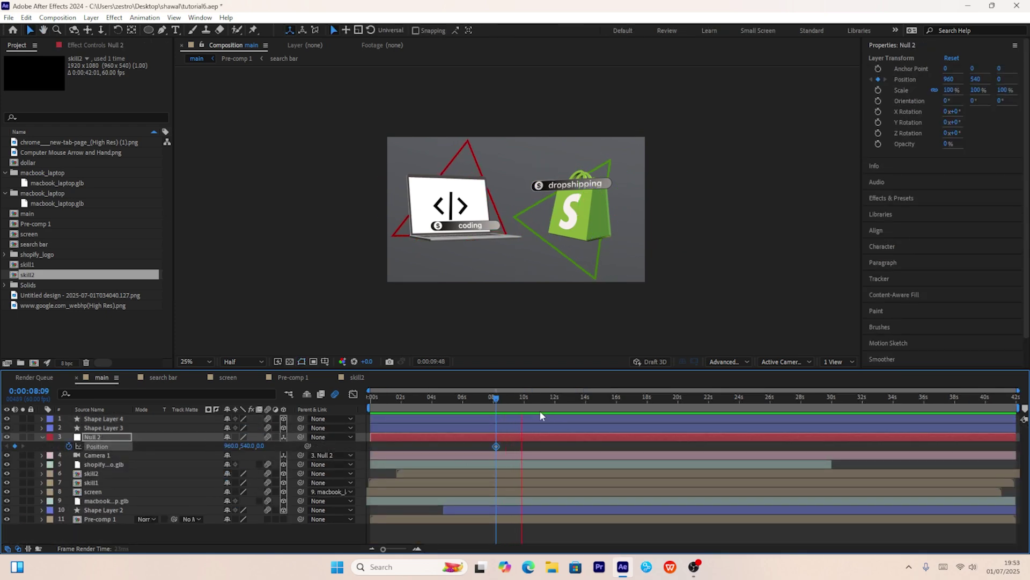
pyautogui.press('space')
pyautogui.moveTo(273, 449); pyautogui.dragTo(882, 465)
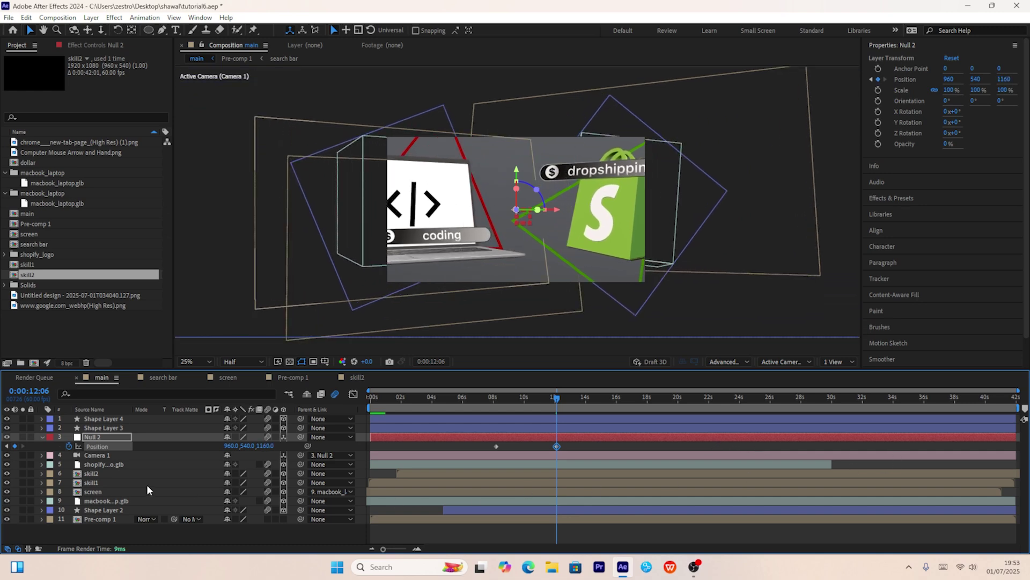
# Keyframe Null 2's Z rotation at 0° at 0:00:08:09 and at -90° at 0:00:12:06
pyautogui.click(7, 447)
pyautogui.press('r')
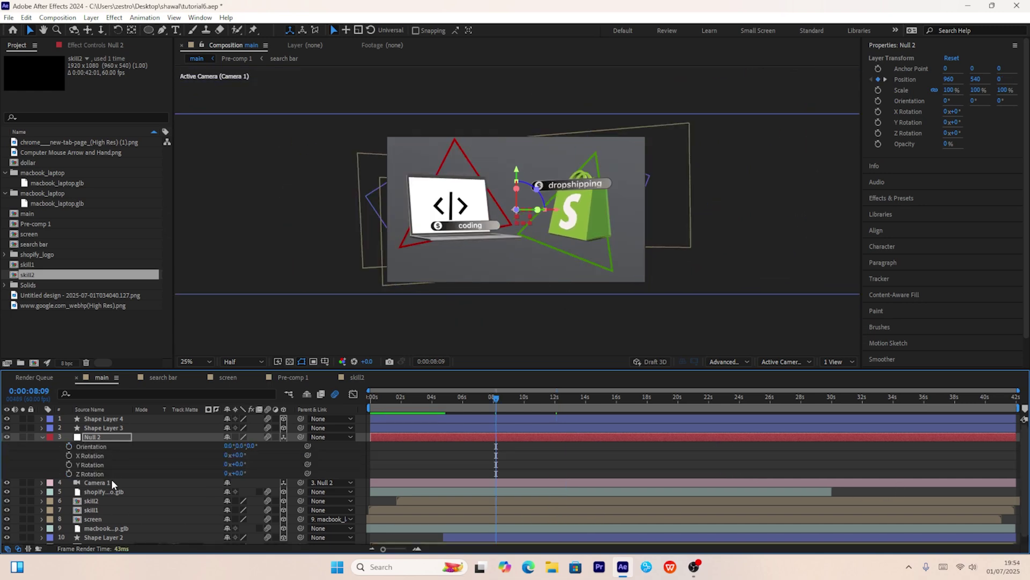
pyautogui.click(69, 473)
pyautogui.press('u')
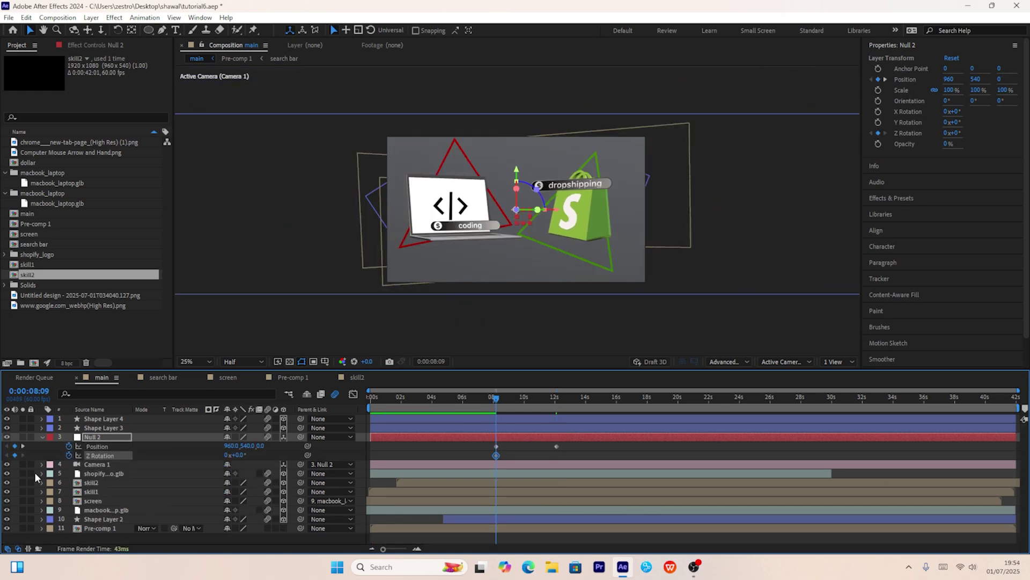
pyautogui.click(23, 446)
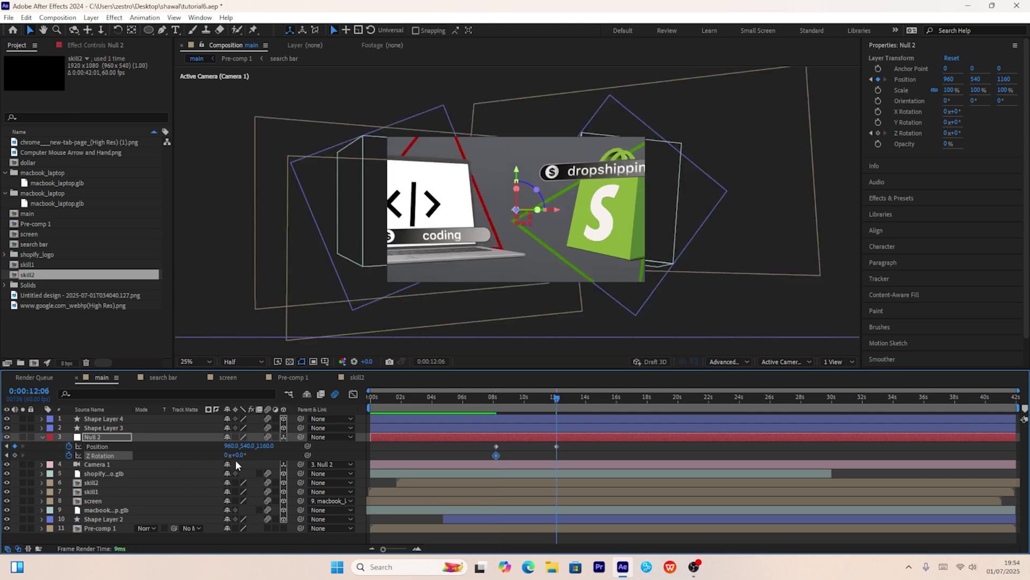
pyautogui.moveTo(236, 455); pyautogui.dragTo(191, 459)
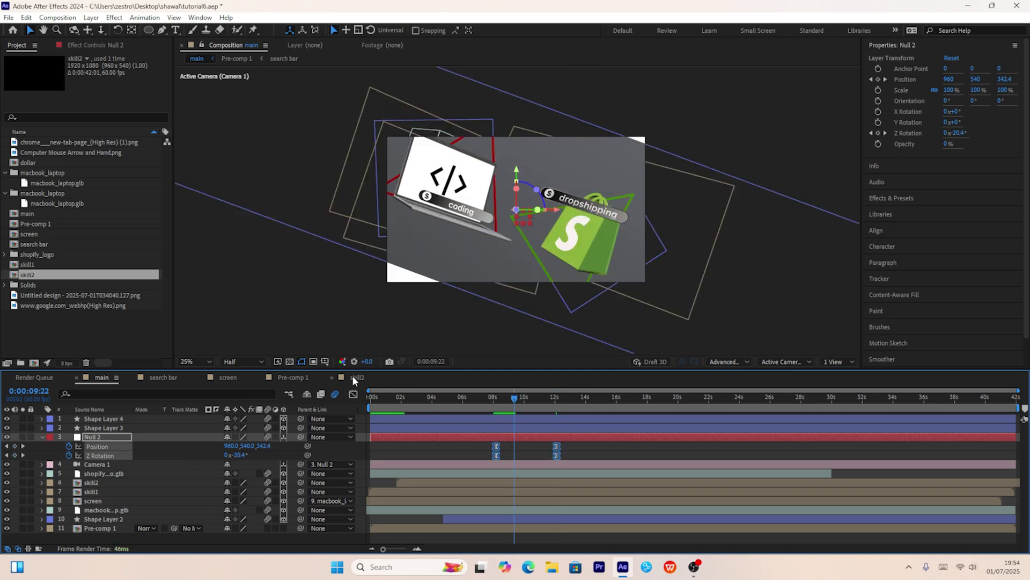
# Shape the speed curve of Null 2's position and rotation keyframes into a sharp early peak with a long slow-down
pyautogui.click(353, 395)
pyautogui.moveTo(622, 488); pyautogui.dragTo(526, 514)
pyautogui.click(495, 402)
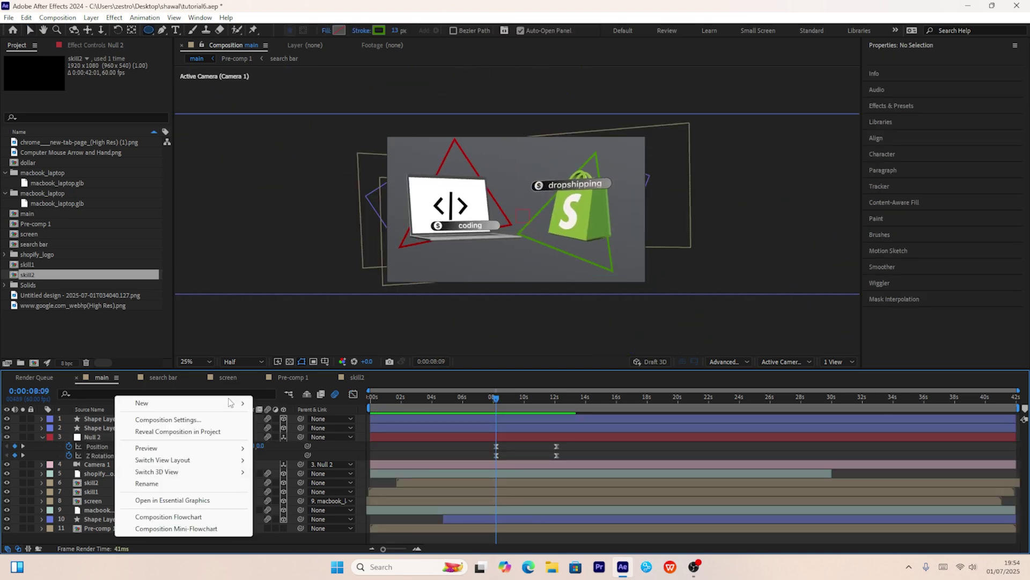
# Create a new solid layer coloured white FFFFFF in the main composition
pyautogui.moveTo(230, 403)
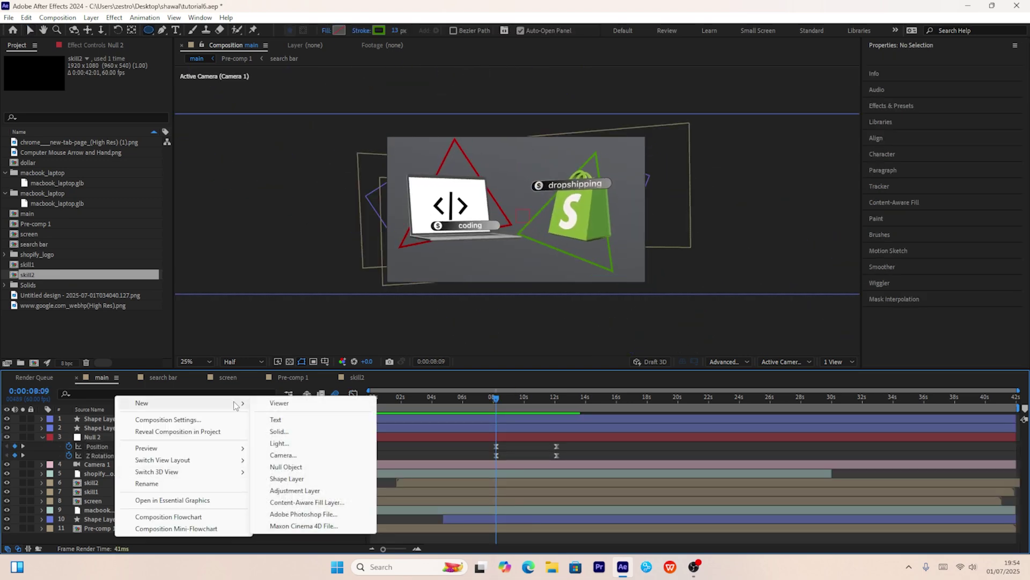
pyautogui.click(274, 431)
pyautogui.click(913, 348)
pyautogui.moveTo(430, 404); pyautogui.dragTo(314, 325)
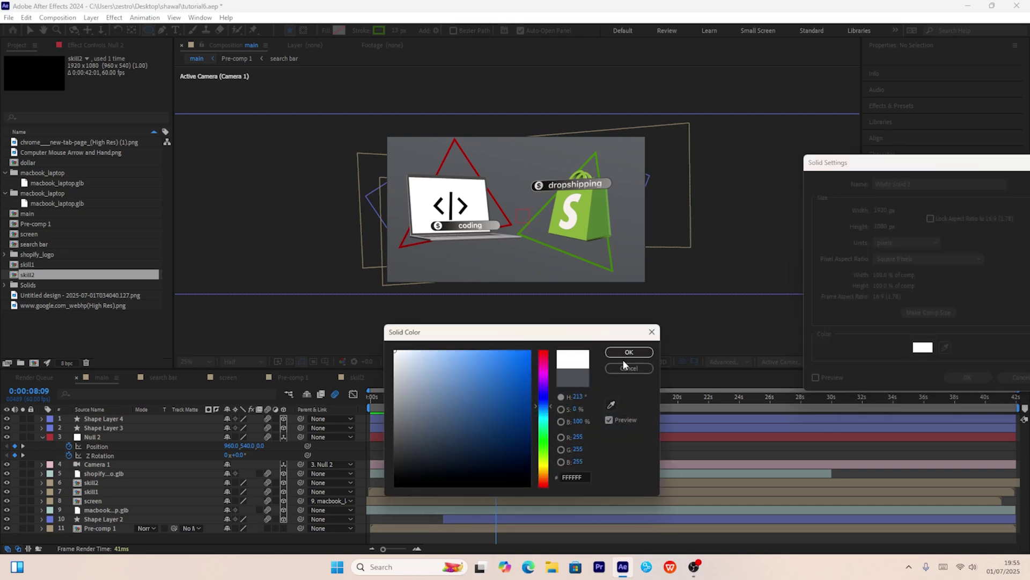
pyautogui.click(624, 352)
pyautogui.click(958, 377)
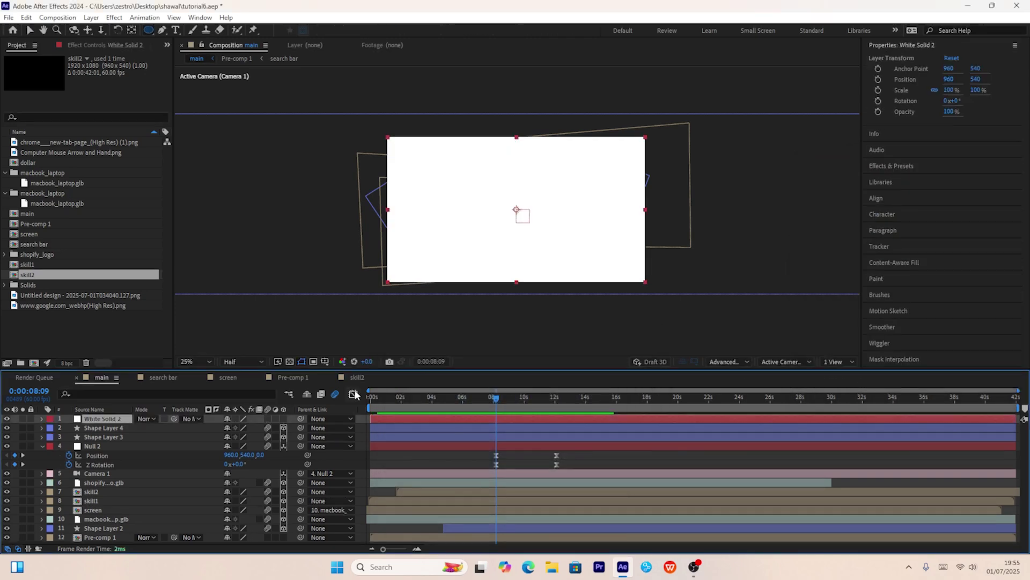
# Make the white solid a 3D layer and set its Z position to -996
pyautogui.click(283, 419)
pyautogui.press('p')
pyautogui.moveTo(261, 427); pyautogui.dragTo(156, 442)
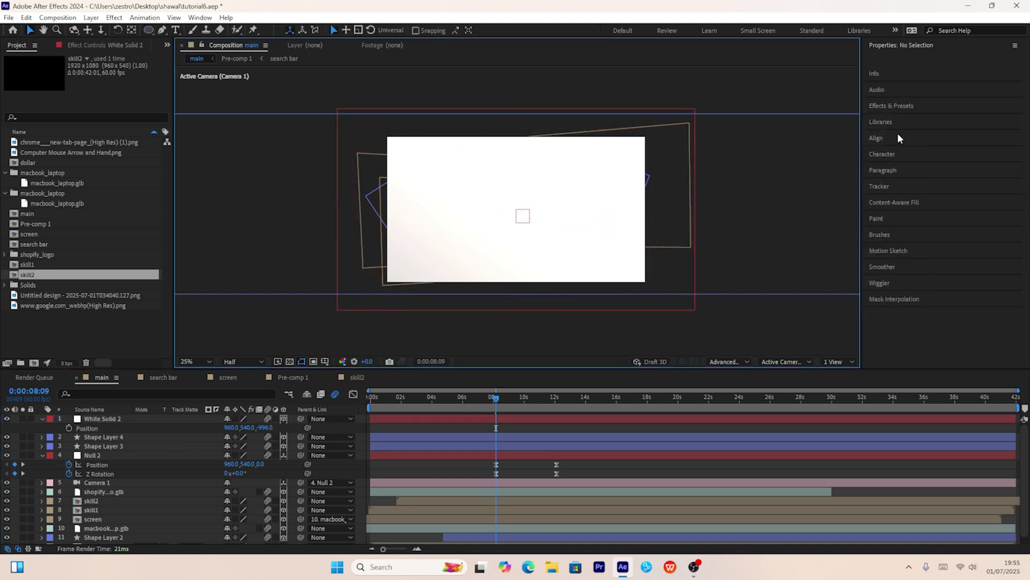
# Apply the Circle effect to the white solid and adjust its radius to 45
pyautogui.click(906, 105)
pyautogui.click(908, 106)
pyautogui.write('circl')
pyautogui.moveTo(900, 190); pyautogui.dragTo(331, 416)
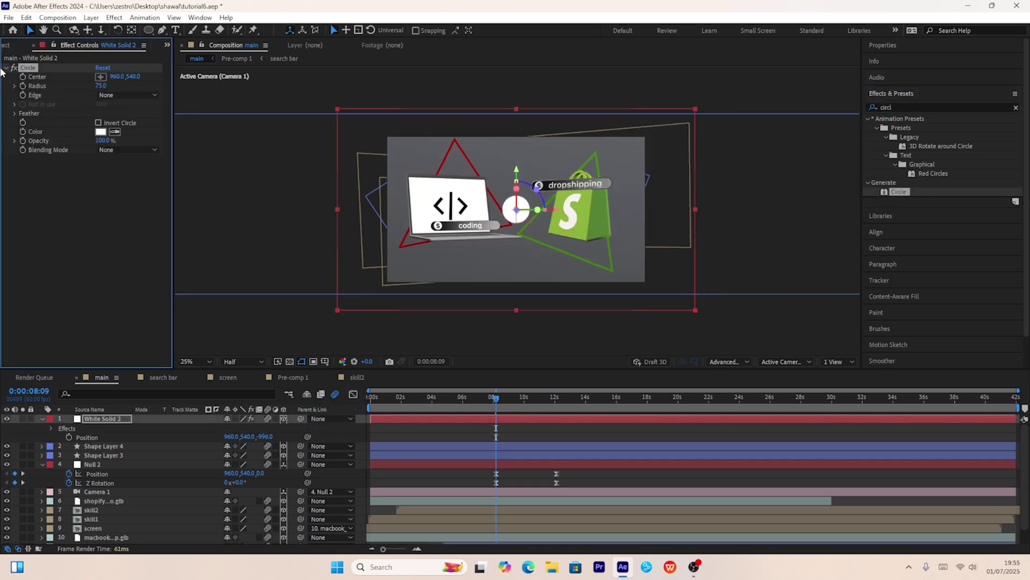
pyautogui.moveTo(84, 88); pyautogui.dragTo(48, 95)
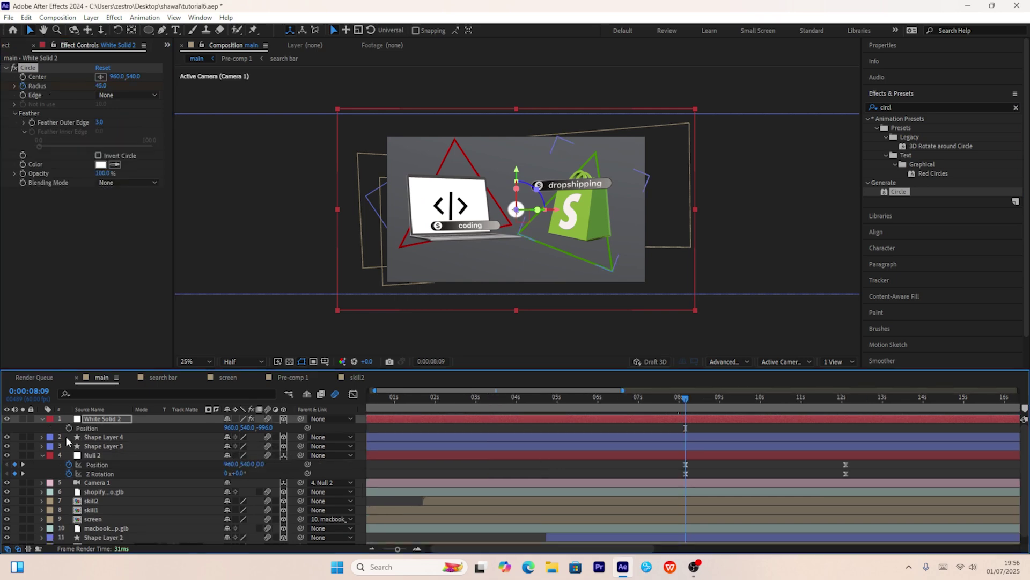
# Keyframe the white circle rising into frame, from position 960, 1078, -996 at 0:00:06:58 to 960, 540, -996 at 0:00:08:09
pyautogui.click(69, 429)
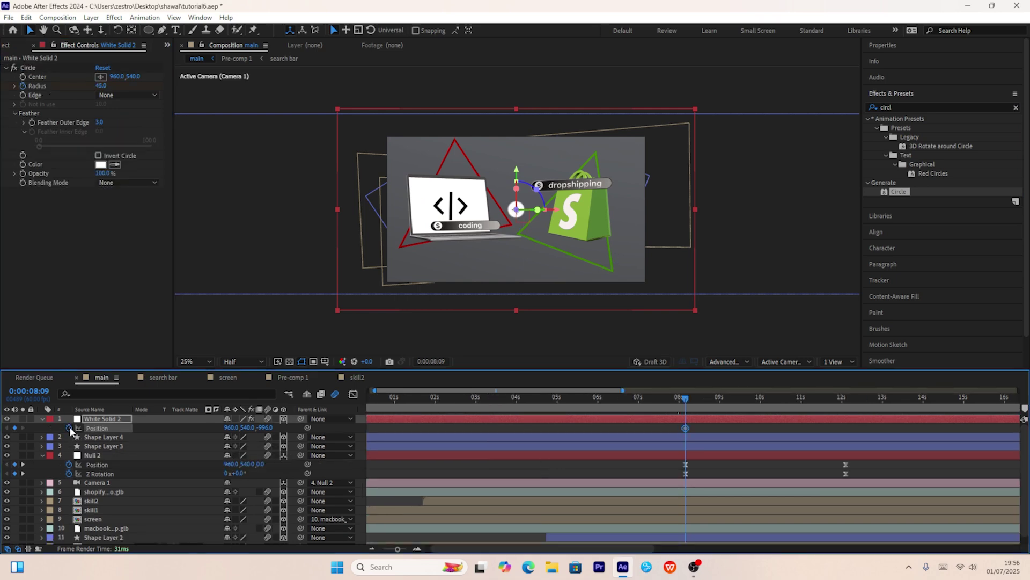
pyautogui.press('u')
pyautogui.moveTo(685, 413); pyautogui.dragTo(638, 411)
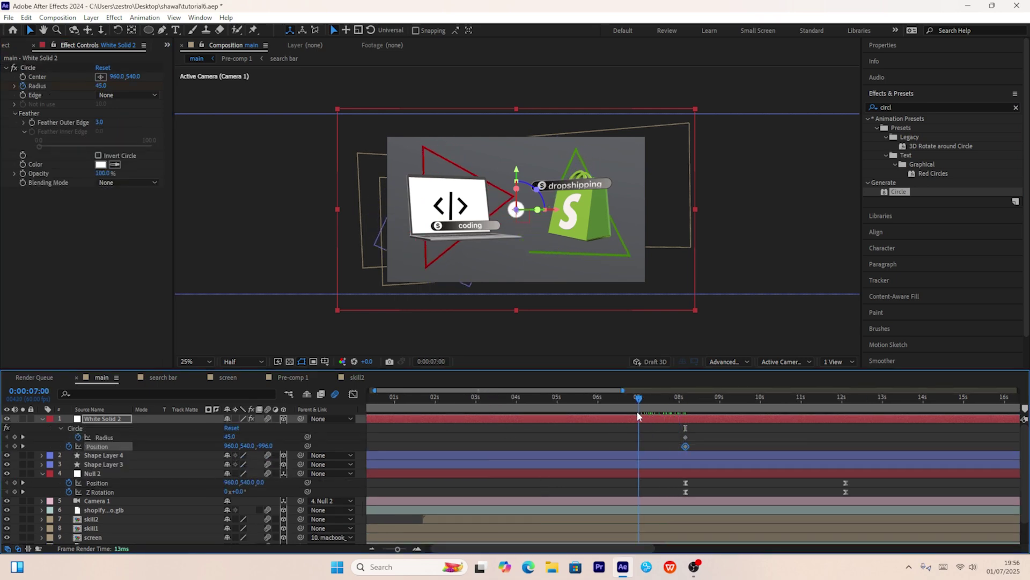
pyautogui.moveTo(241, 446); pyautogui.dragTo(533, 485)
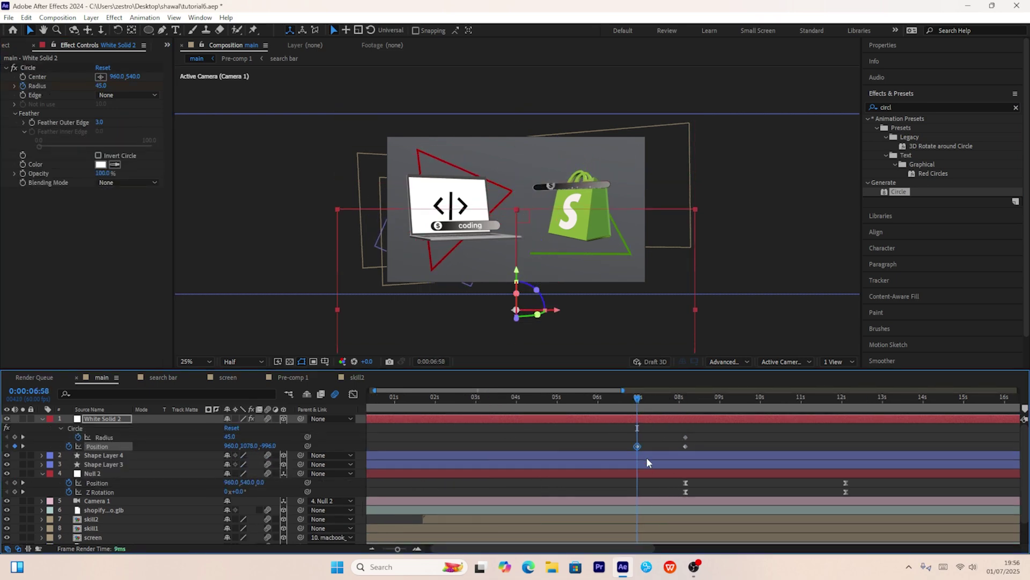
# Shape the circle's eased keyframes into a sharp early speed peak, and keyframe its radius up to 366 to fill the frame
pyautogui.moveTo(697, 432); pyautogui.dragTo(626, 453)
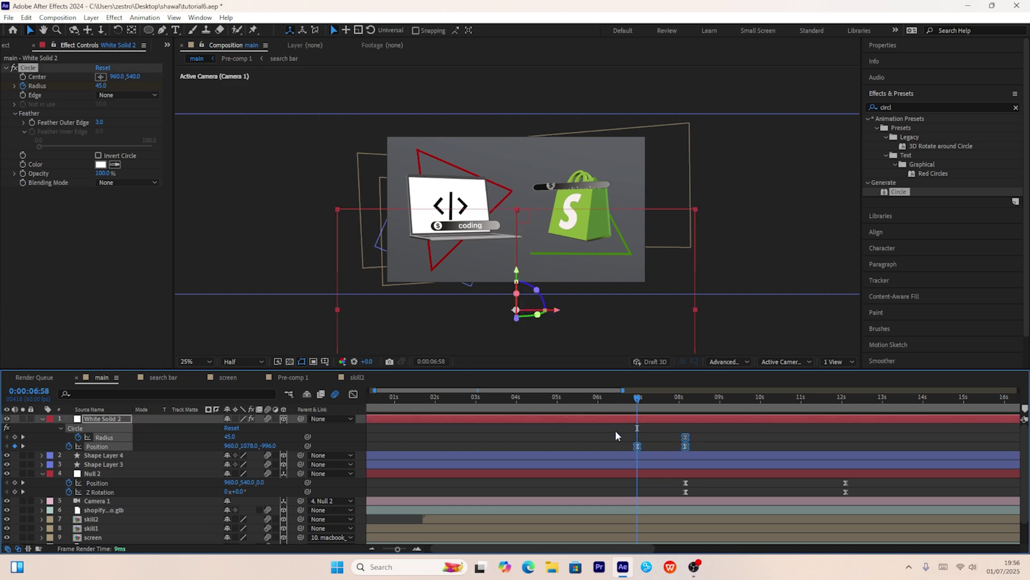
pyautogui.click(353, 394)
pyautogui.moveTo(699, 512); pyautogui.dragTo(644, 518)
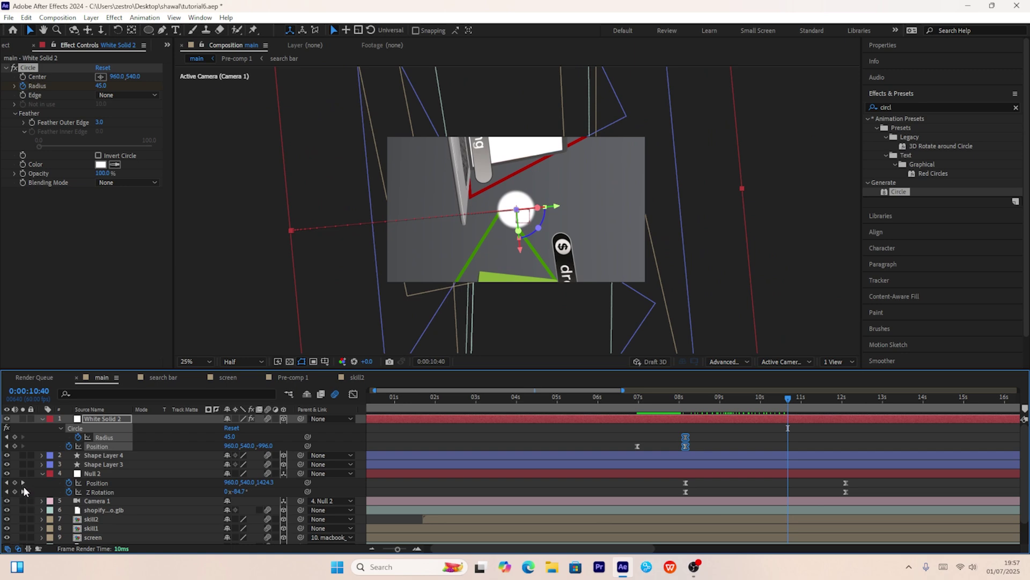
pyautogui.click(23, 491)
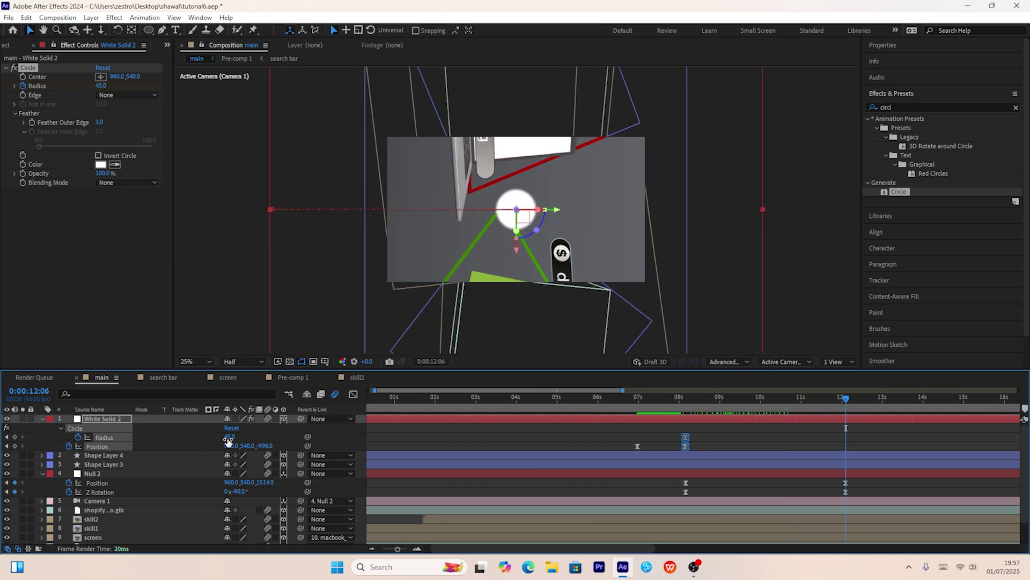
pyautogui.moveTo(235, 436); pyautogui.dragTo(385, 445)
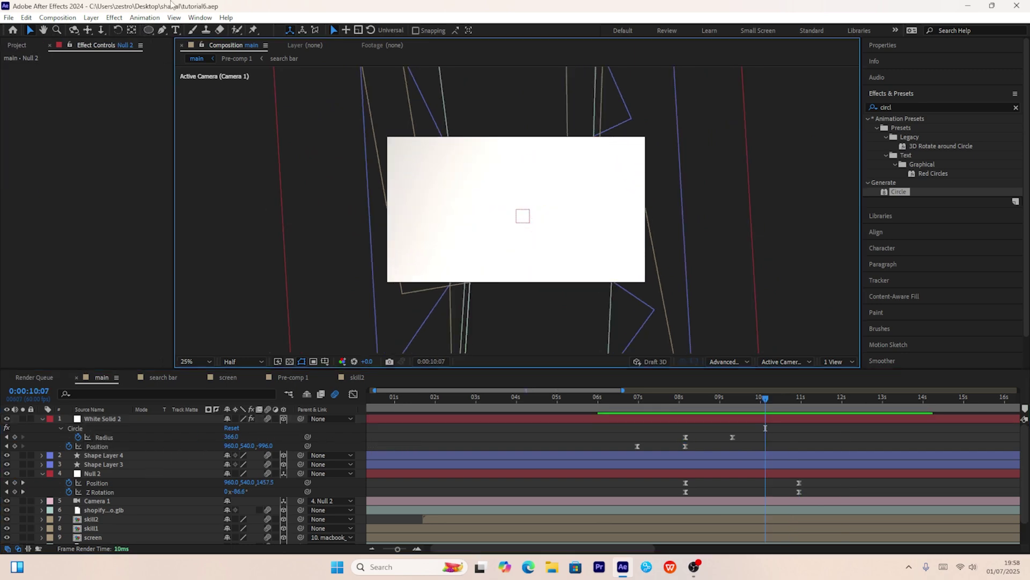
# Add a text box across the middle of the white frame reading "you work ethic means more"
pyautogui.click(175, 29)
pyautogui.moveTo(401, 189); pyautogui.dragTo(633, 218)
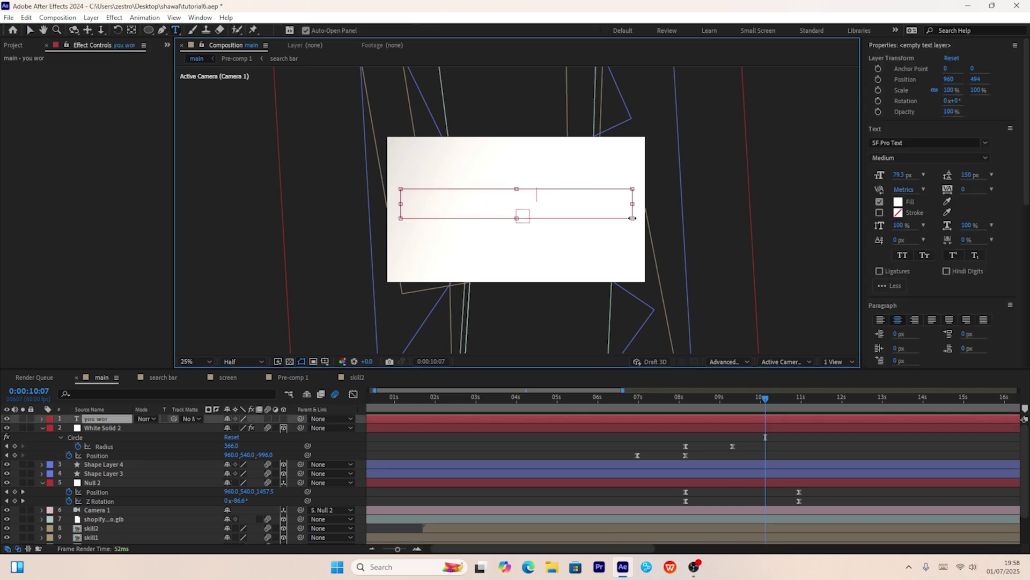
pyautogui.write('you work ethic means more')
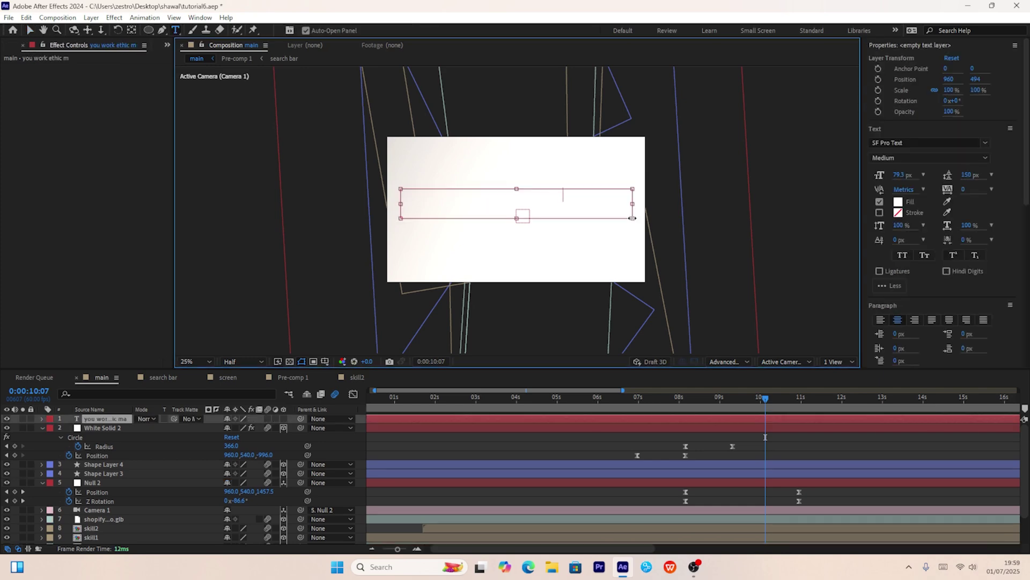
# Set the fill colour of the whole sentence to black 000000
pyautogui.hotkey('ctrl', 'a')
pyautogui.click(897, 202)
pyautogui.click(407, 435)
pyautogui.click(395, 486)
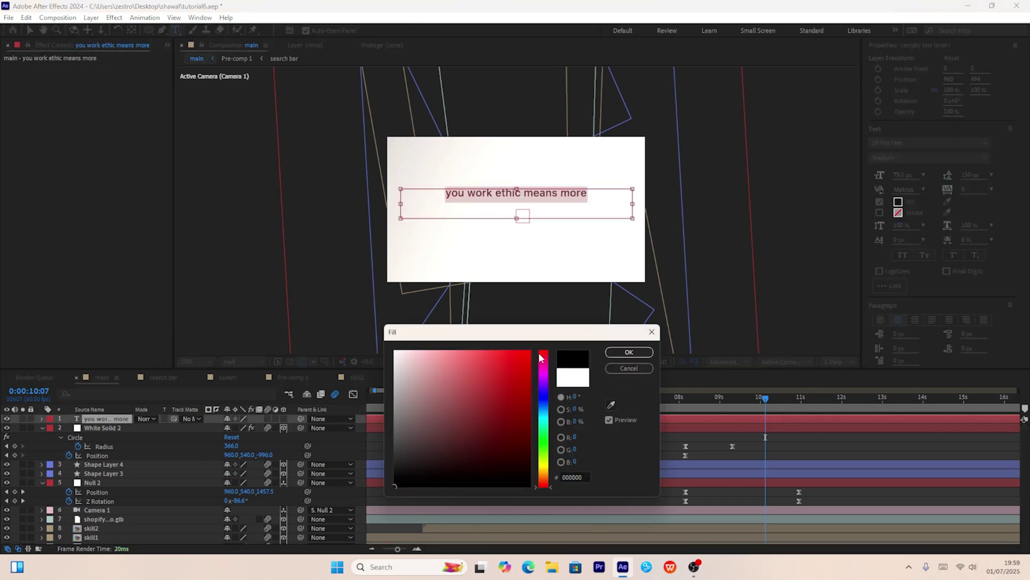
pyautogui.click(629, 351)
# Make the text layer 3D, bring it forward in front of the white circle, and set its Z rotation to -90°
pyautogui.click(284, 419)
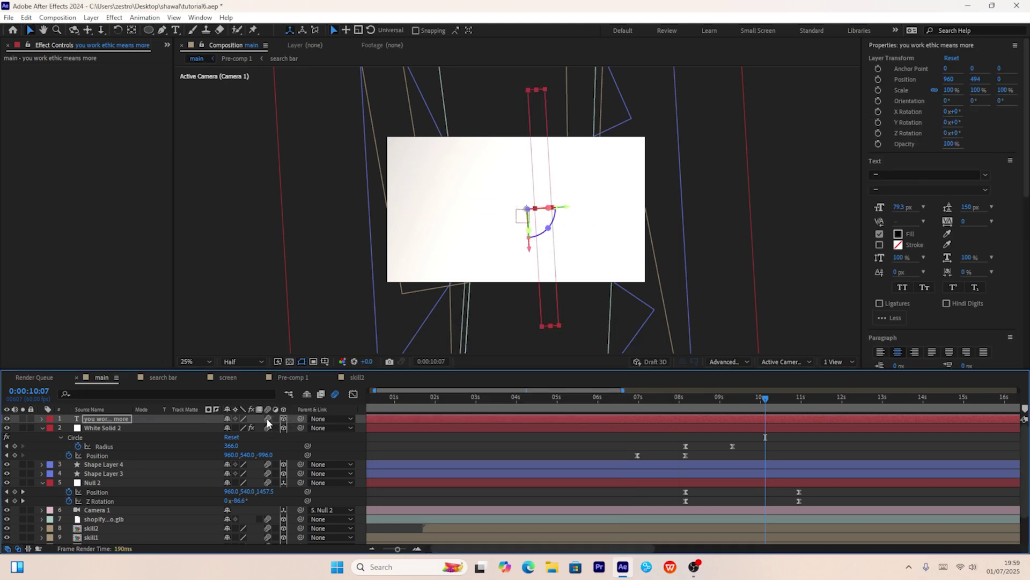
pyautogui.press('p')
pyautogui.moveTo(267, 429); pyautogui.dragTo(2, 440)
pyautogui.press('r')
pyautogui.moveTo(241, 455); pyautogui.dragTo(193, 455)
# Scale the text layer down so the whole sentence fits within the frame
pyautogui.click(108, 420)
pyautogui.press('s')
pyautogui.moveTo(255, 428); pyautogui.dragTo(230, 429)
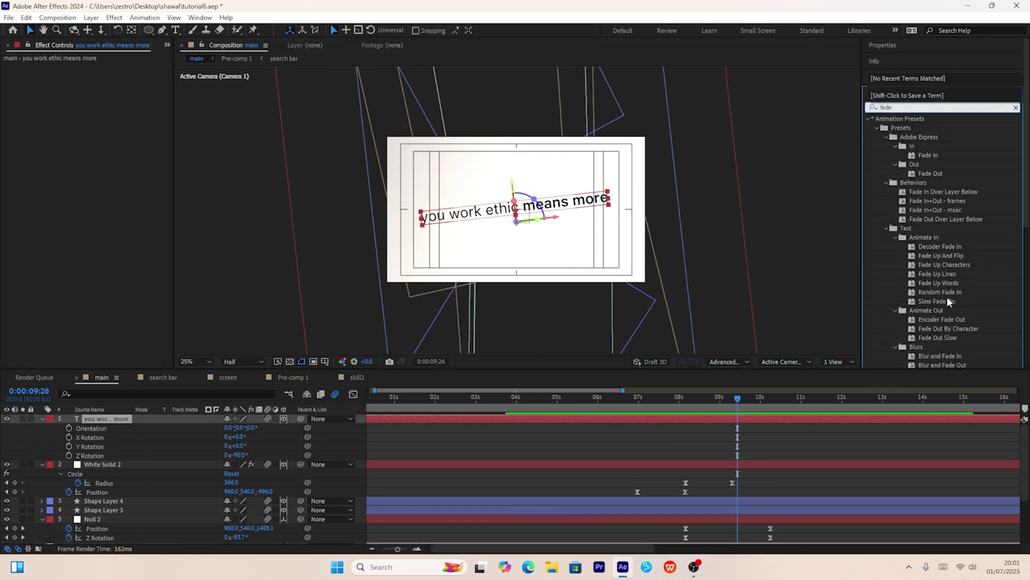
# Apply the Fade Up Words preset to the text layer, preview the word-by-word reveal, and save the project
pyautogui.moveTo(934, 286); pyautogui.dragTo(599, 454)
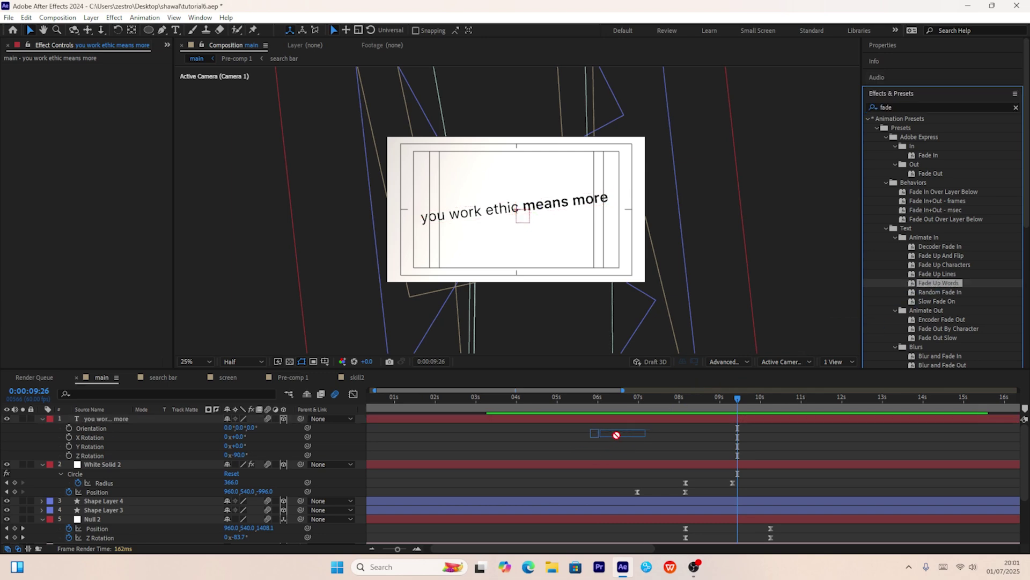
pyautogui.moveTo(645, 429); pyautogui.dragTo(655, 417)
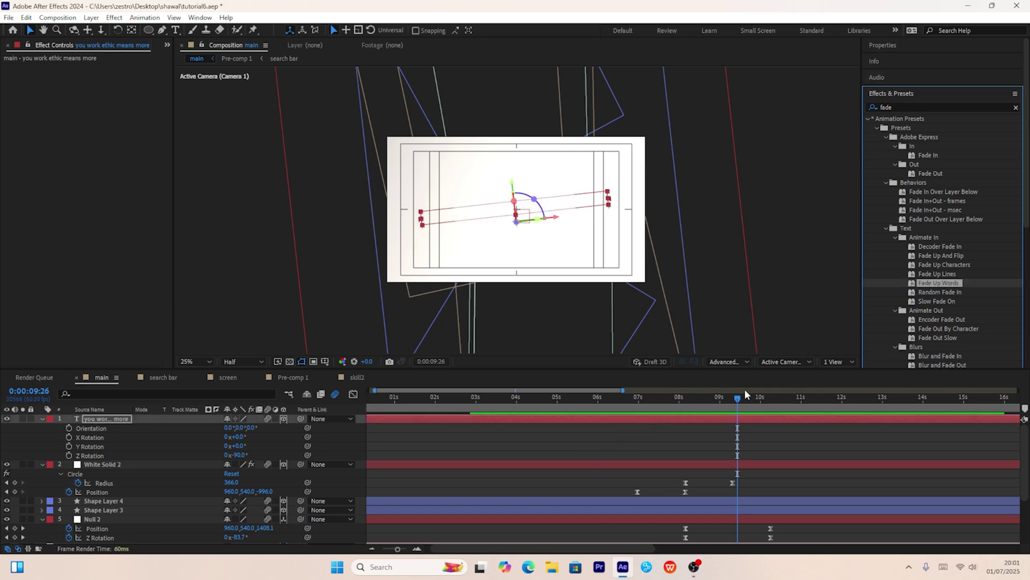
pyautogui.click(719, 398)
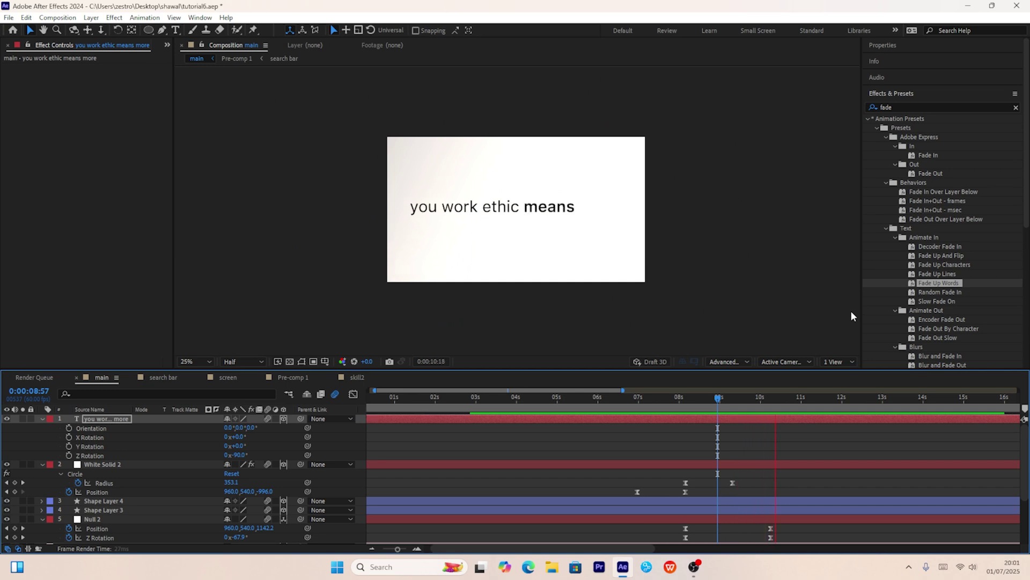
pyautogui.hotkey('ctrl', 's')
# Draw a straight horizontal Pen tool line across the frame over the text, with a black 000000 stroke 175 px wide
pyautogui.click(162, 30)
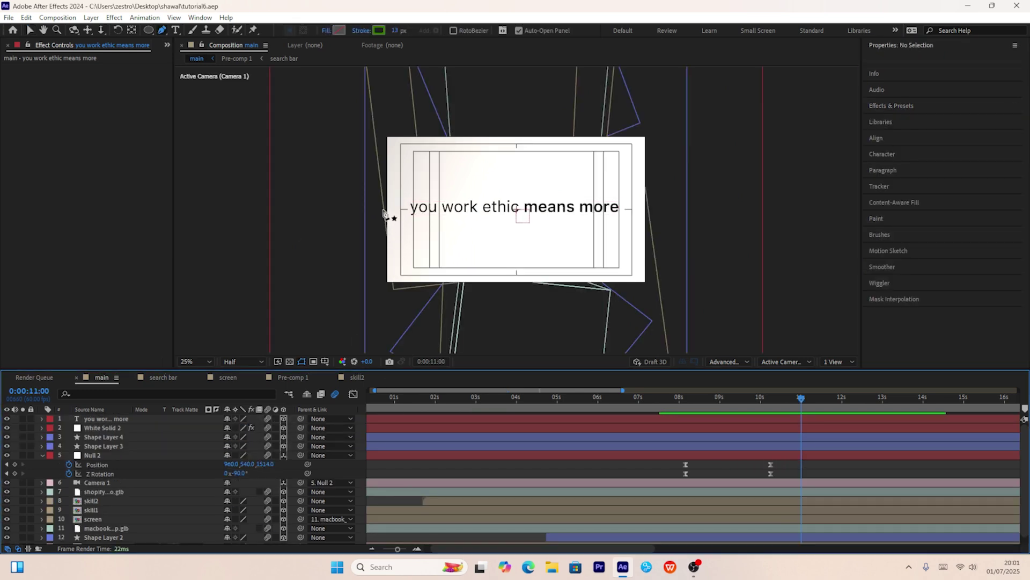
pyautogui.click(383, 208)
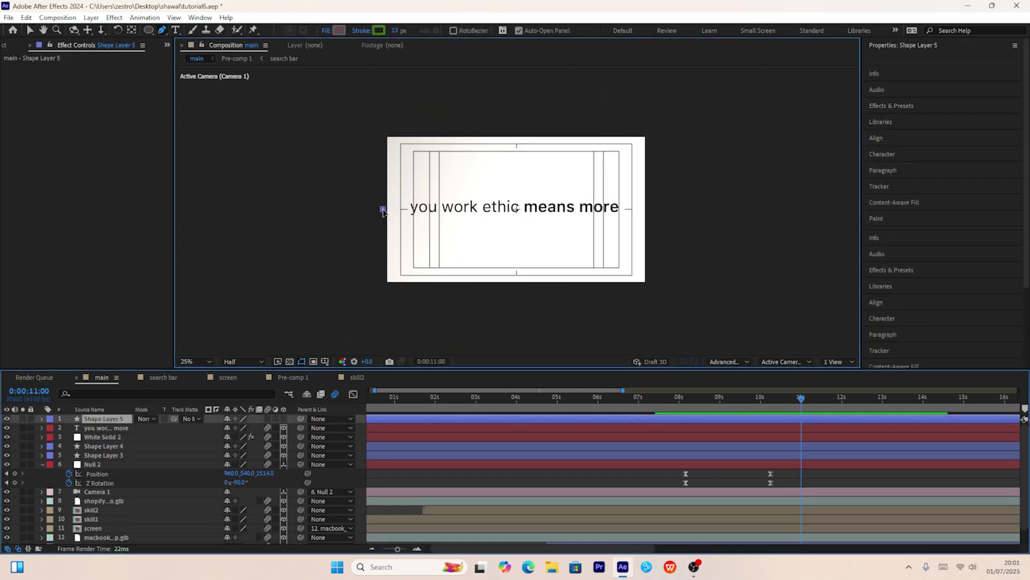
pyautogui.click(660, 210)
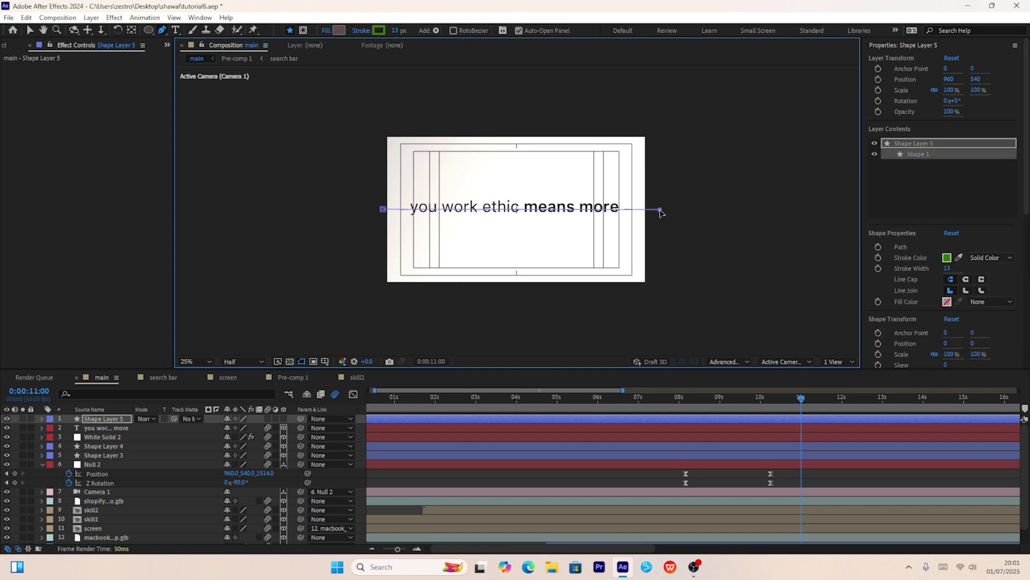
pyautogui.click(379, 30)
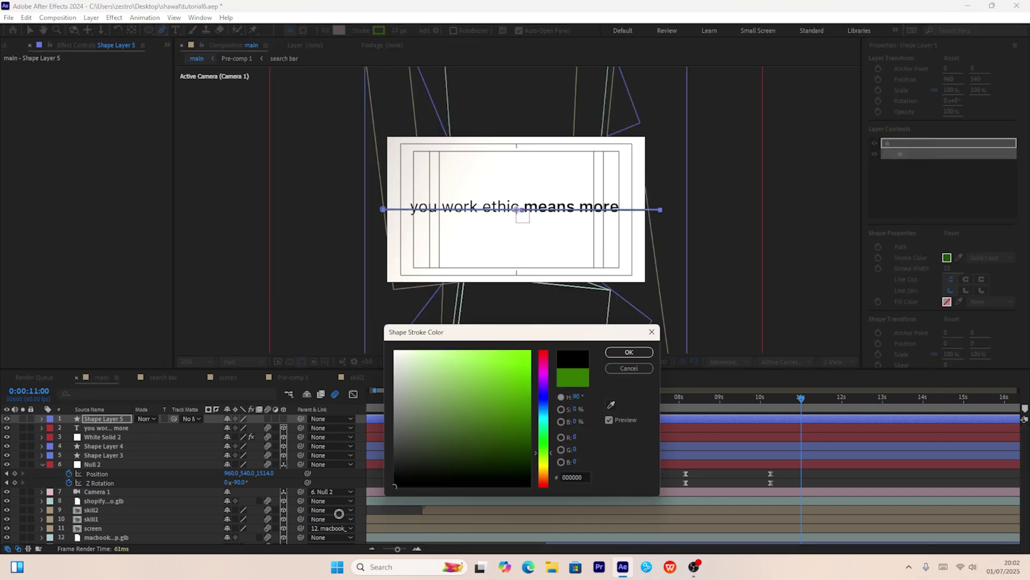
pyautogui.click(628, 352)
pyautogui.moveTo(395, 30); pyautogui.dragTo(455, 37)
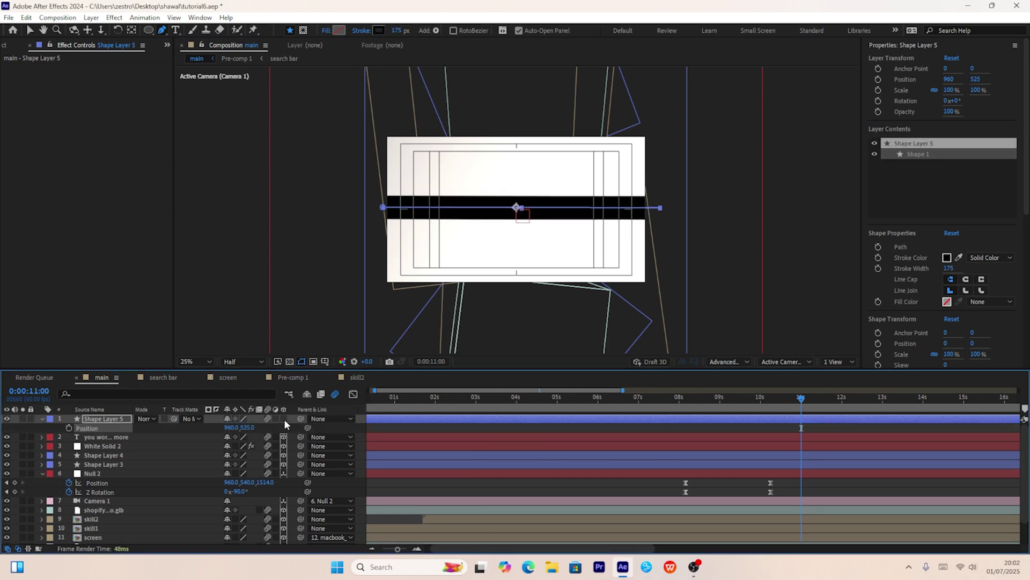
# Make the line layer 3D at position 957, 501, -1467 with -90° Z rotation, and reduce its stroke to 28 px
pyautogui.click(284, 418)
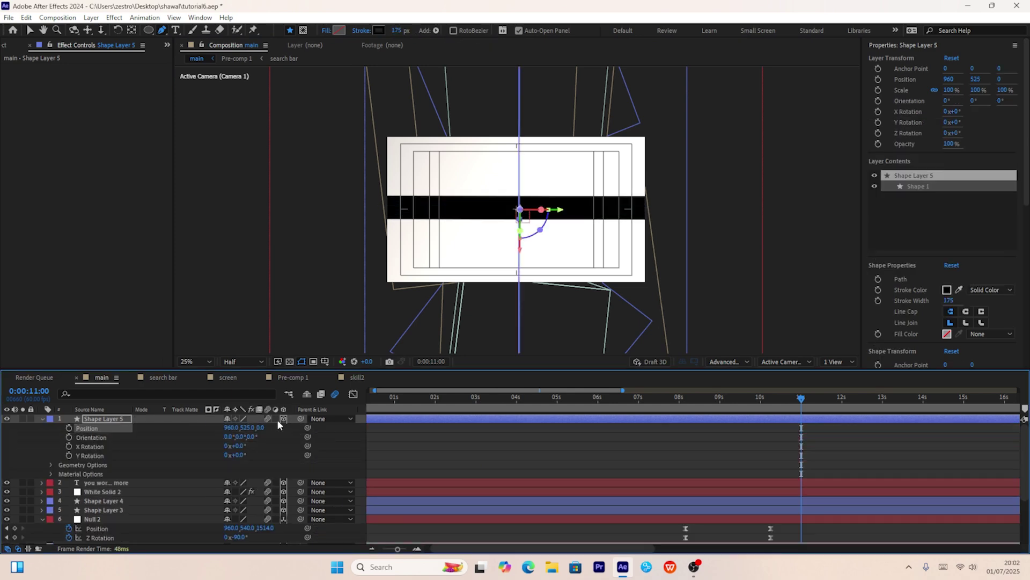
pyautogui.moveTo(228, 425); pyautogui.dragTo(2, 437)
pyautogui.moveTo(262, 428); pyautogui.dragTo(122, 435)
pyautogui.moveTo(398, 30); pyautogui.dragTo(335, 32)
pyautogui.press('r')
pyautogui.moveTo(236, 455); pyautogui.dragTo(189, 457)
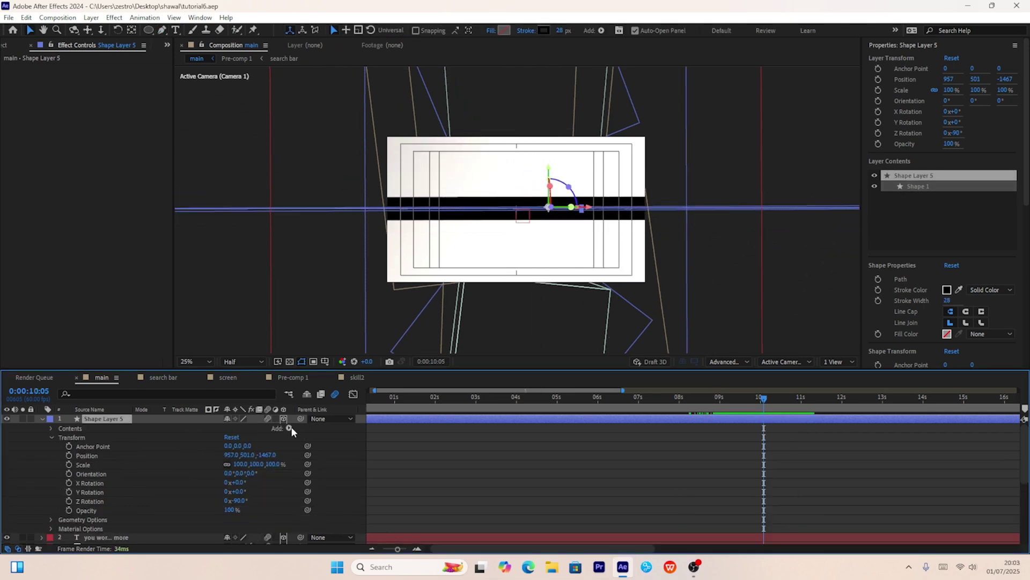
# Add Trim Paths to the black line layer and keyframe its End property, starting from 0% at 0:00:10:05
pyautogui.click(288, 427)
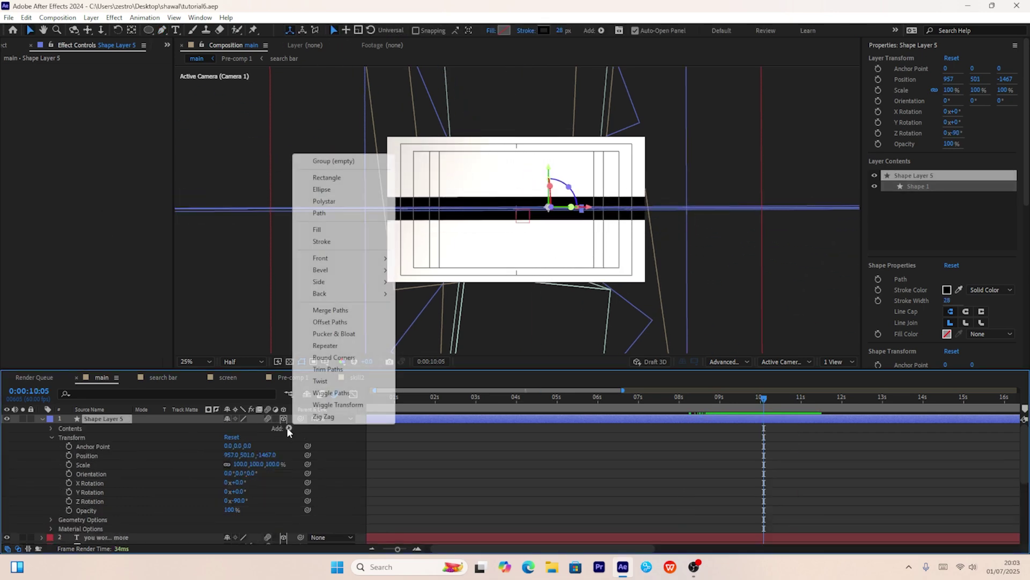
pyautogui.click(336, 370)
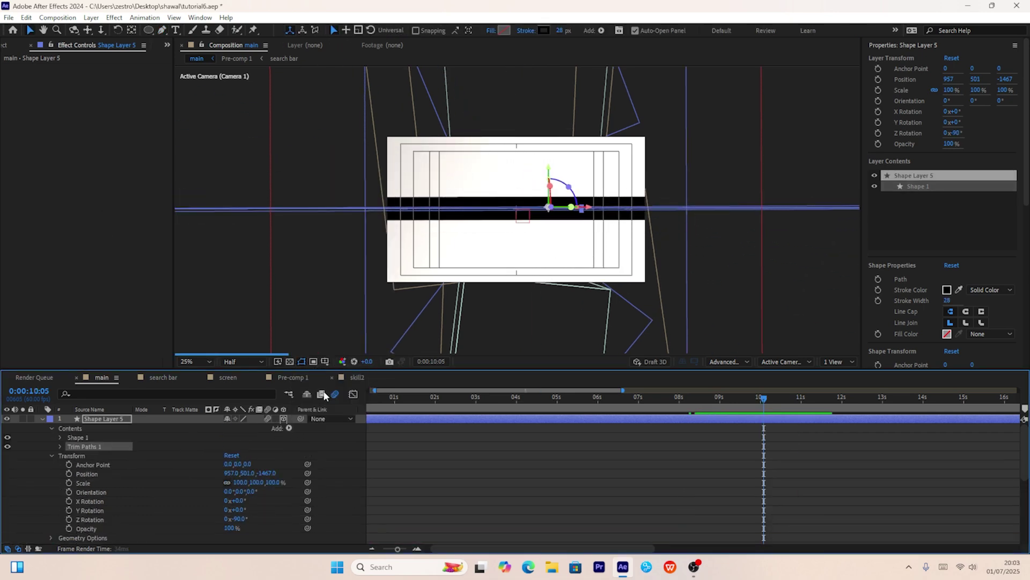
pyautogui.click(59, 447)
pyautogui.click(78, 464)
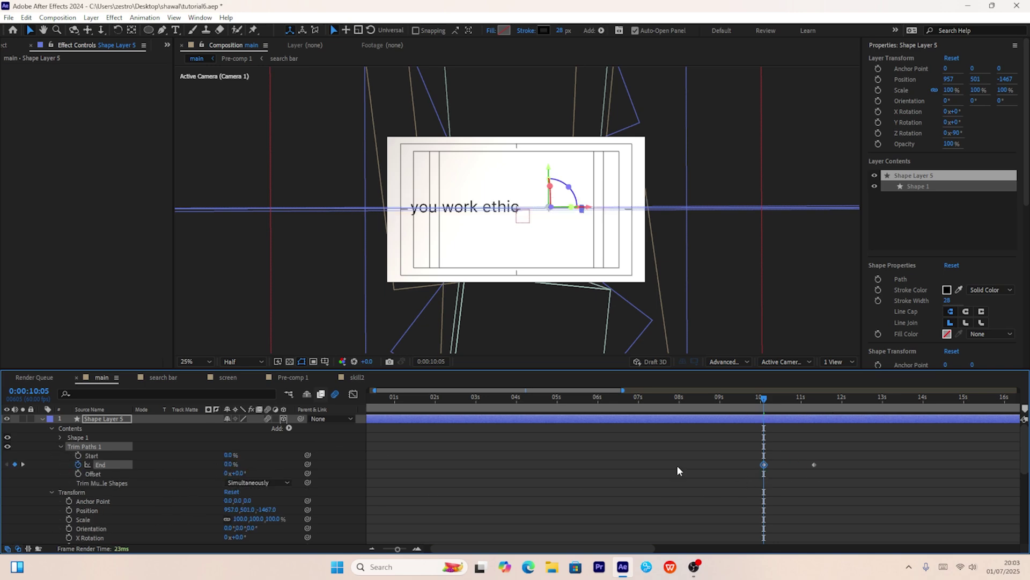
# Move the second End keyframe to about 11.8 seconds, ease both keyframes with a lengthened slowdown in the speed graph, and preview
pyautogui.moveTo(814, 465); pyautogui.dragTo(833, 465)
pyautogui.moveTo(848, 456); pyautogui.dragTo(697, 468)
pyautogui.press('F9')
pyautogui.click(351, 395)
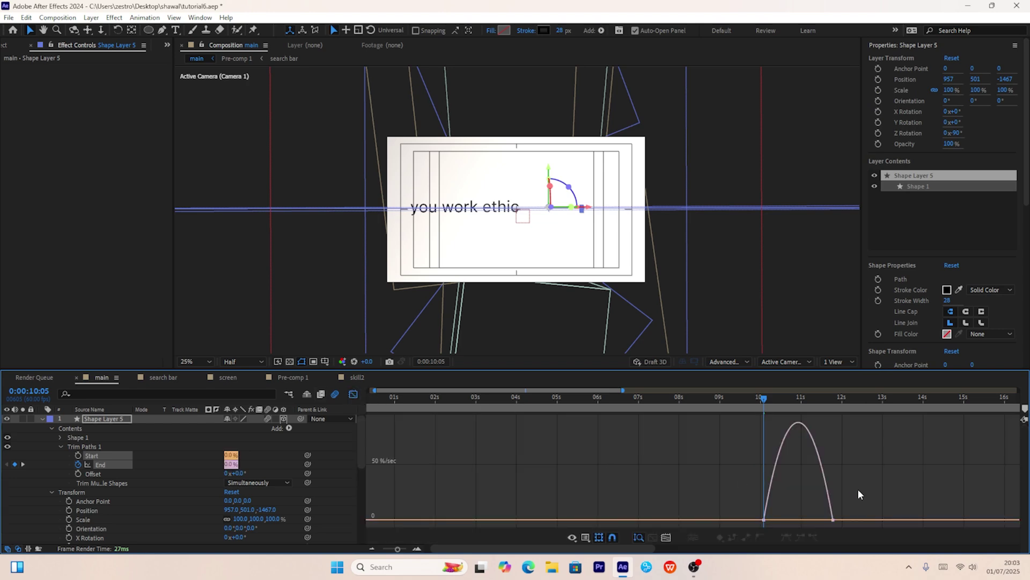
pyautogui.moveTo(811, 519); pyautogui.dragTo(776, 518)
pyautogui.press('space')
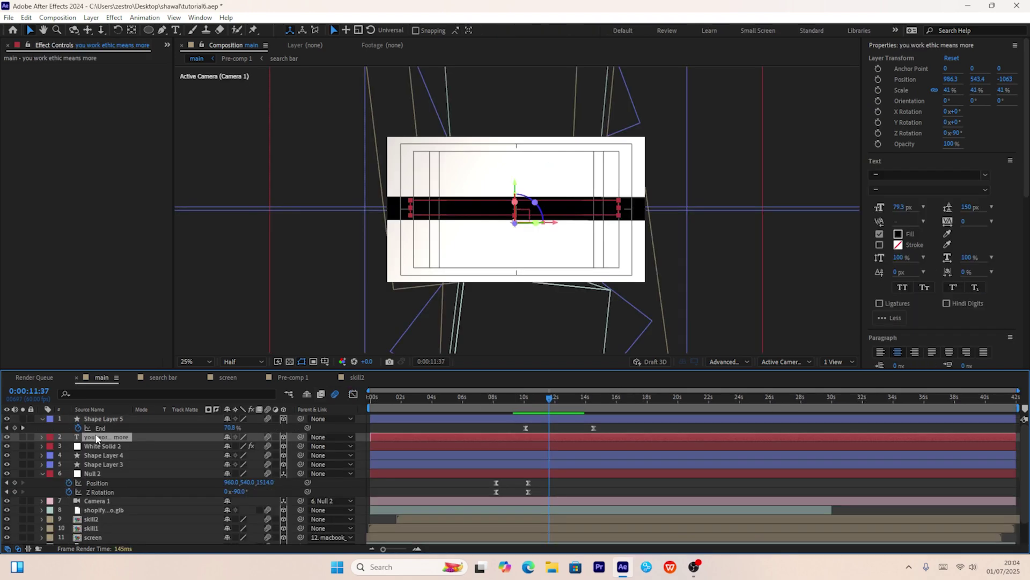
# Duplicate the sentence text layer above the line layer and make the copy white at 22% scale and Z position -1481
pyautogui.hotkey('ctrl', 'd')
pyautogui.moveTo(99, 438); pyautogui.dragTo(102, 415)
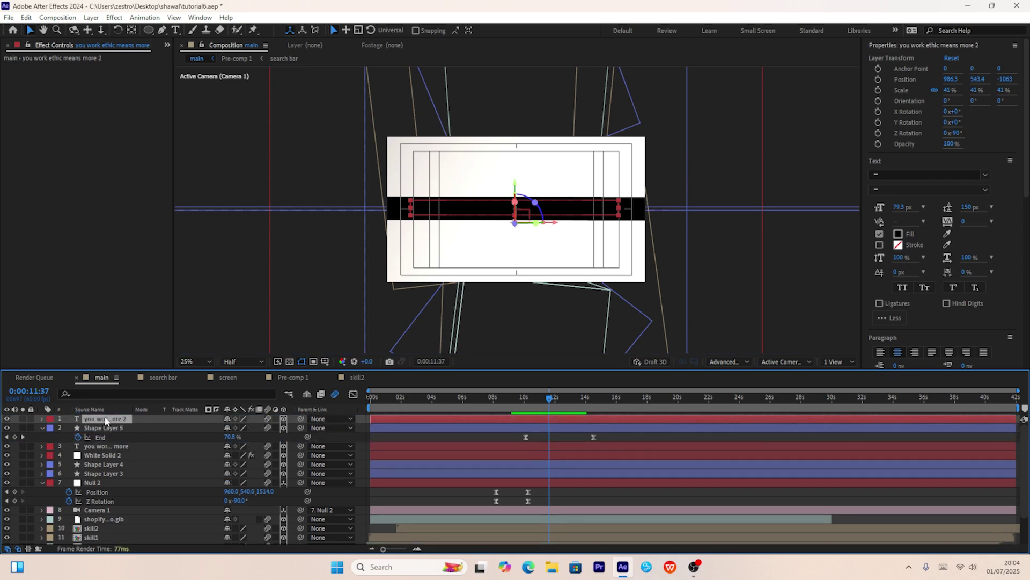
pyautogui.doubleClick(103, 419)
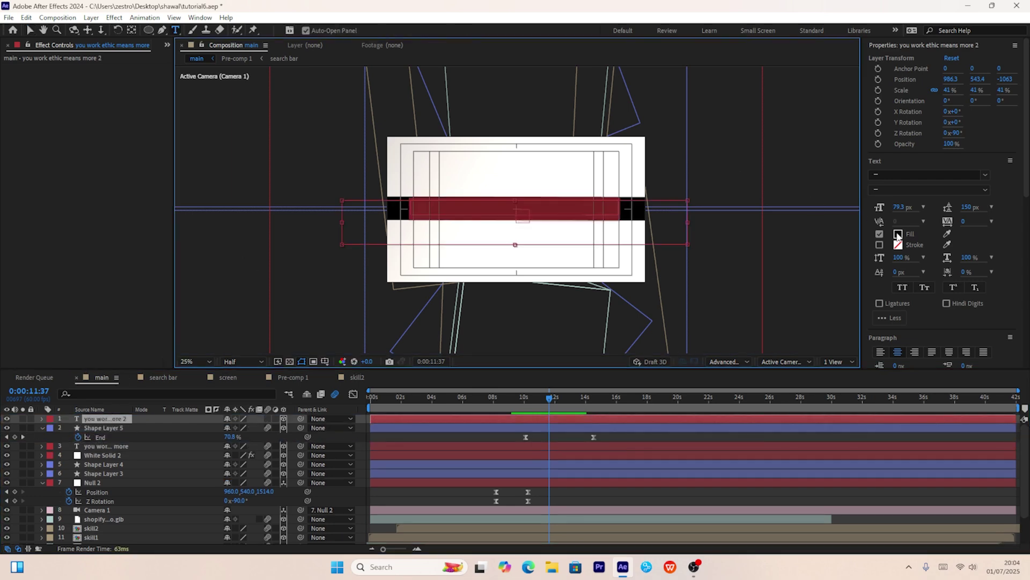
pyautogui.click(898, 235)
pyautogui.press('Return')
# Replace the wording of the white text copy on the black line with "than anything"
pyautogui.write('than en')
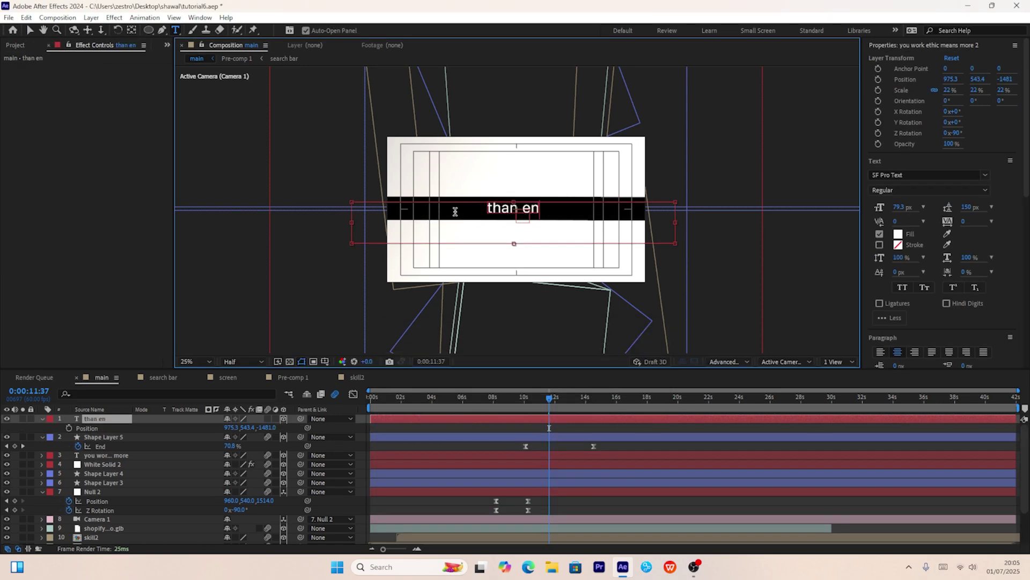
pyautogui.press('BackSpace')
pyautogui.press('BackSpace')
pyautogui.write('ything')
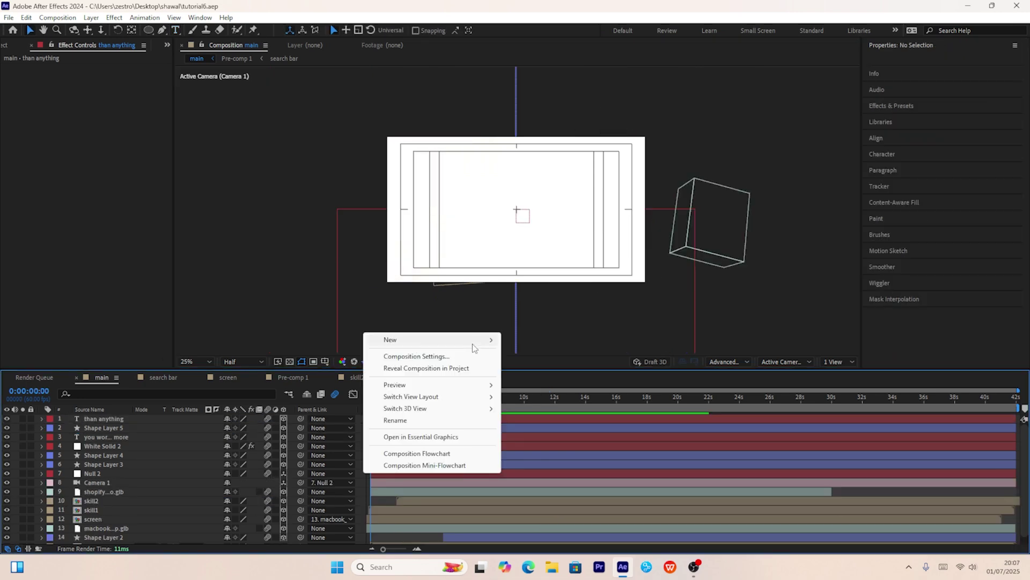
# Create a new adjustment layer on top of the main composition and apply the CC Vignette effect to it
pyautogui.moveTo(475, 348)
pyautogui.click(547, 431)
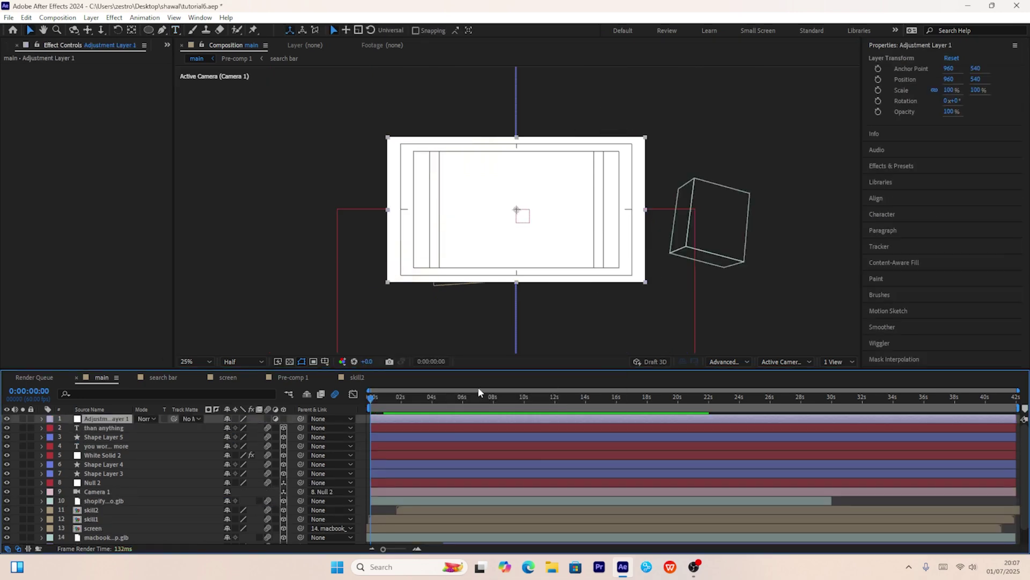
pyautogui.click(891, 166)
pyautogui.click(992, 107)
pyautogui.write('cc vig')
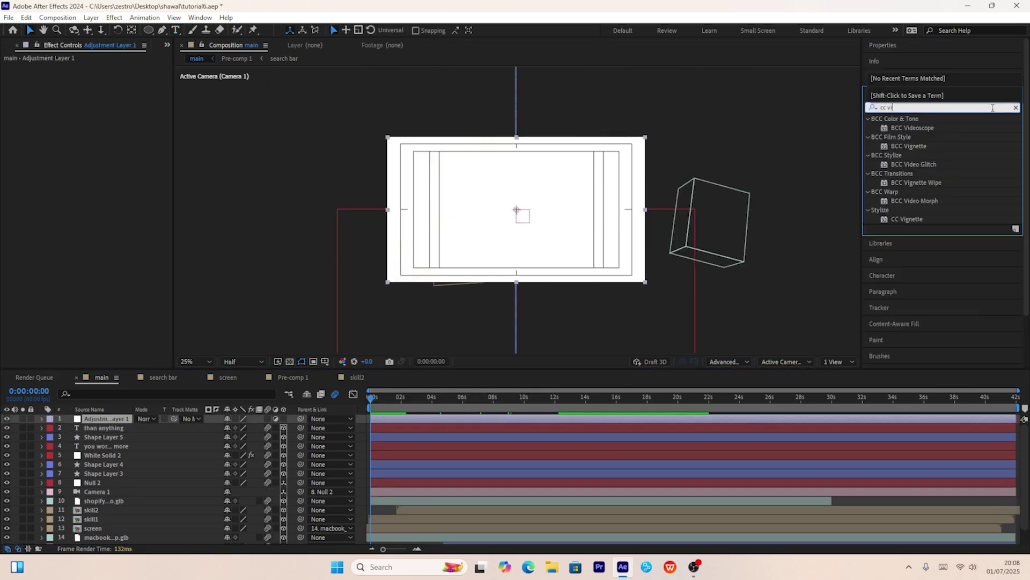
pyautogui.moveTo(907, 164); pyautogui.dragTo(189, 418)
# Apply Gaussian Blur to the adjustment layer with a blurriness of 37.8
pyautogui.click(1017, 110)
pyautogui.click(1016, 108)
pyautogui.write('gauss')
pyautogui.moveTo(918, 146); pyautogui.dragTo(58, 127)
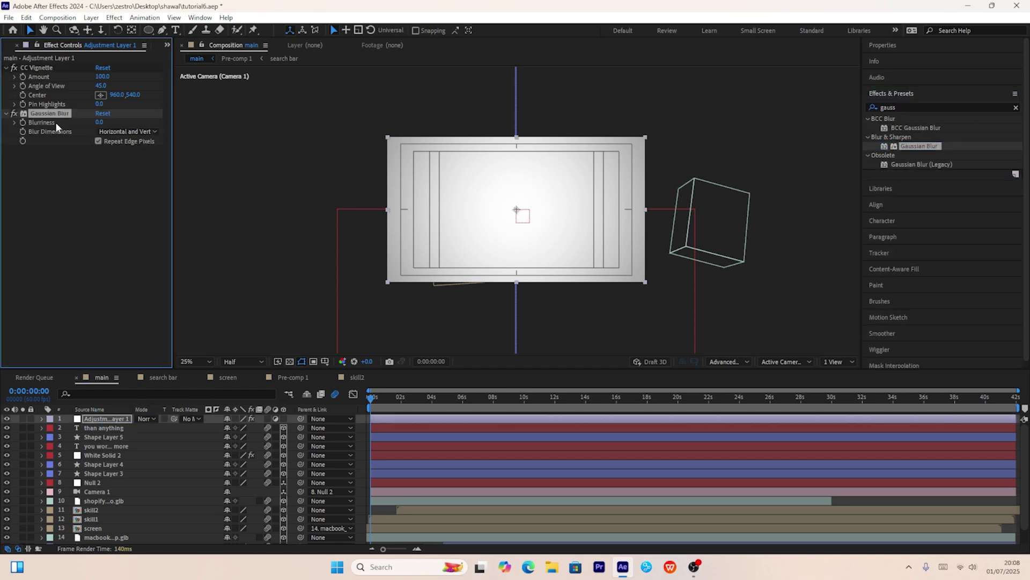
pyautogui.moveTo(272, 133); pyautogui.dragTo(314, 133)
# Draw an elliptical mask spanning nearly the whole frame on the adjustment layer and invert it
pyautogui.click(148, 31)
pyautogui.click(101, 418)
pyautogui.moveTo(392, 141); pyautogui.dragTo(634, 277)
pyautogui.click(264, 436)
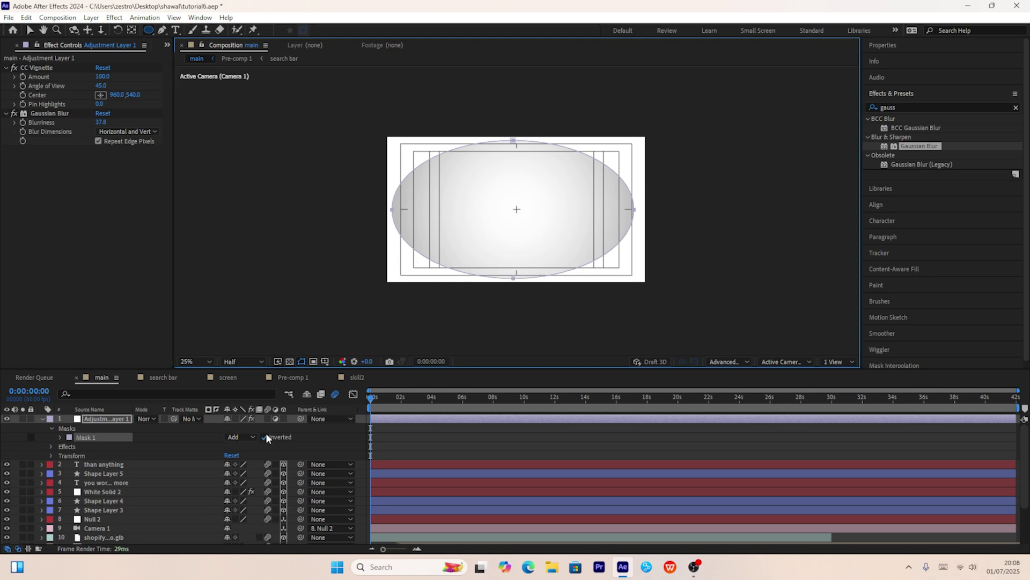
# Feather the elliptical mask by 602 pixels and save the project
pyautogui.click(61, 437)
pyautogui.moveTo(239, 455); pyautogui.dragTo(436, 450)
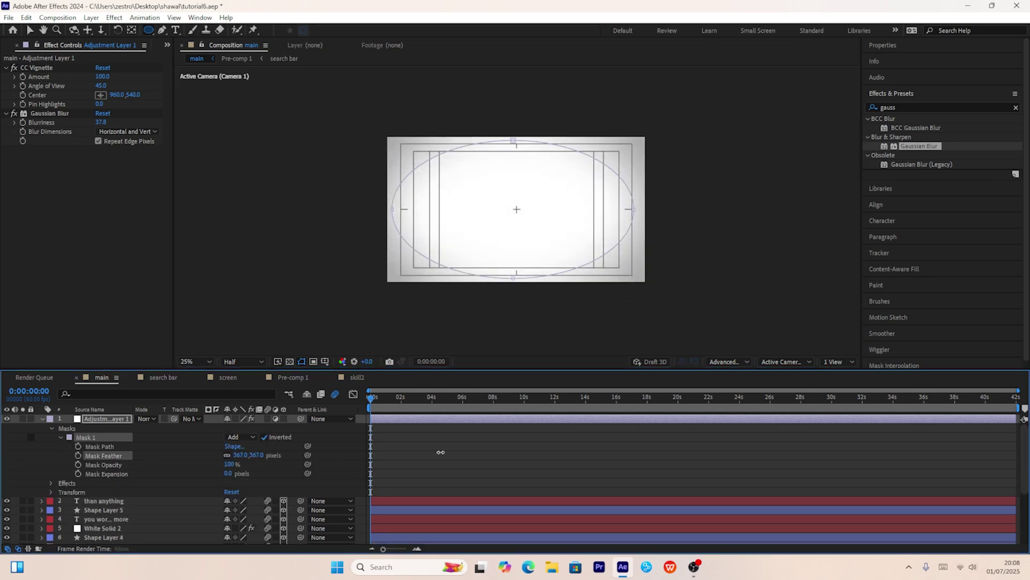
pyautogui.click(28, 31)
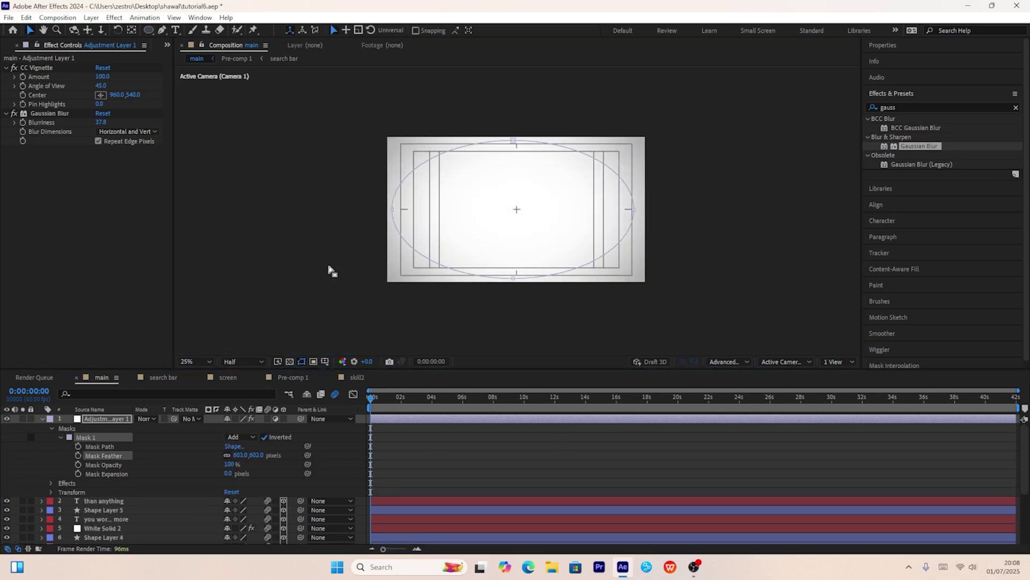
pyautogui.click(328, 265)
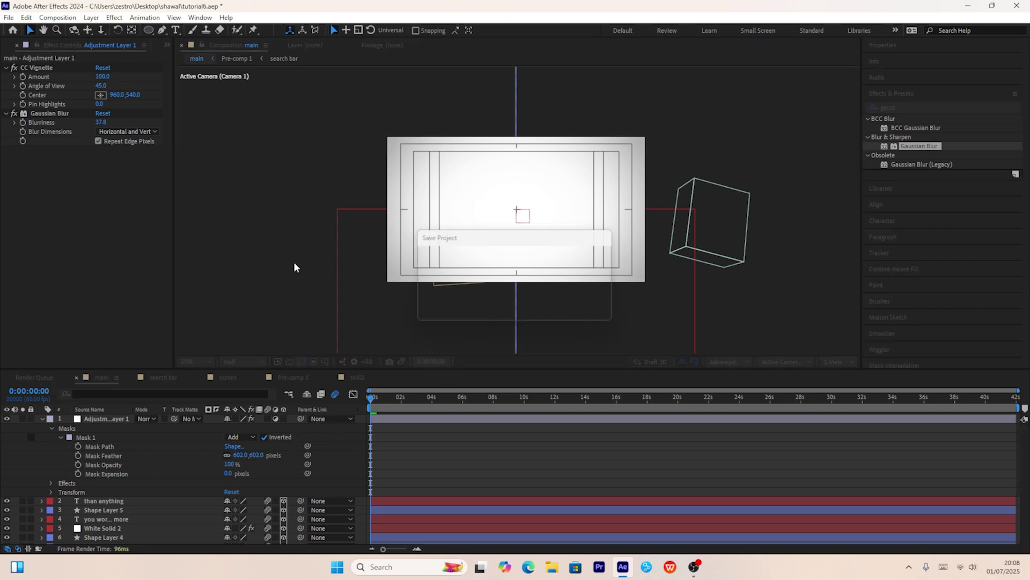